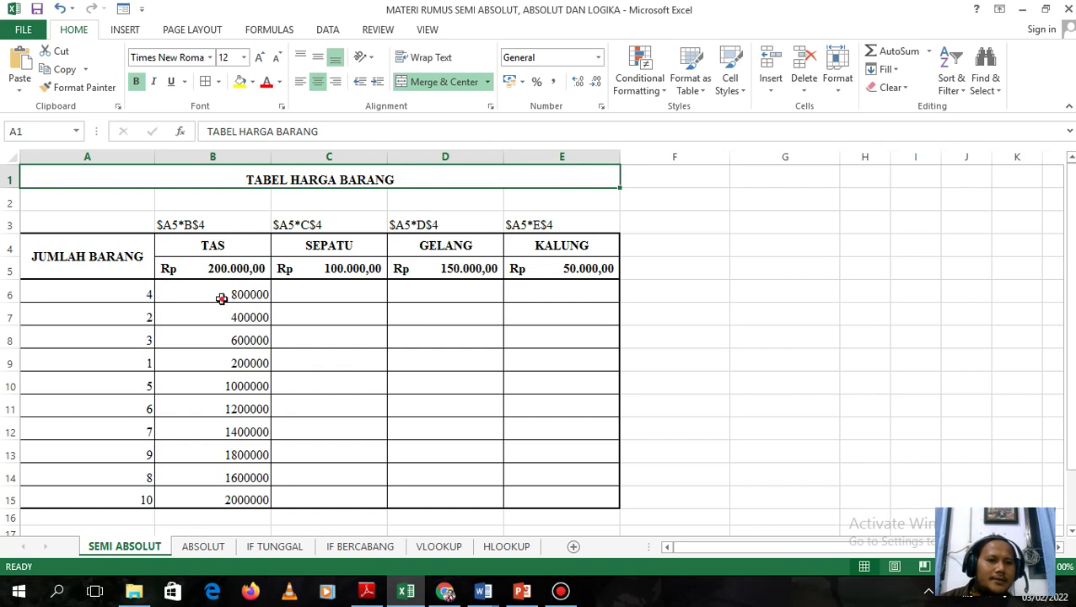
Clear the existing TAS results from cells B6:B15.
left_click_drag(221, 293, 223, 496)
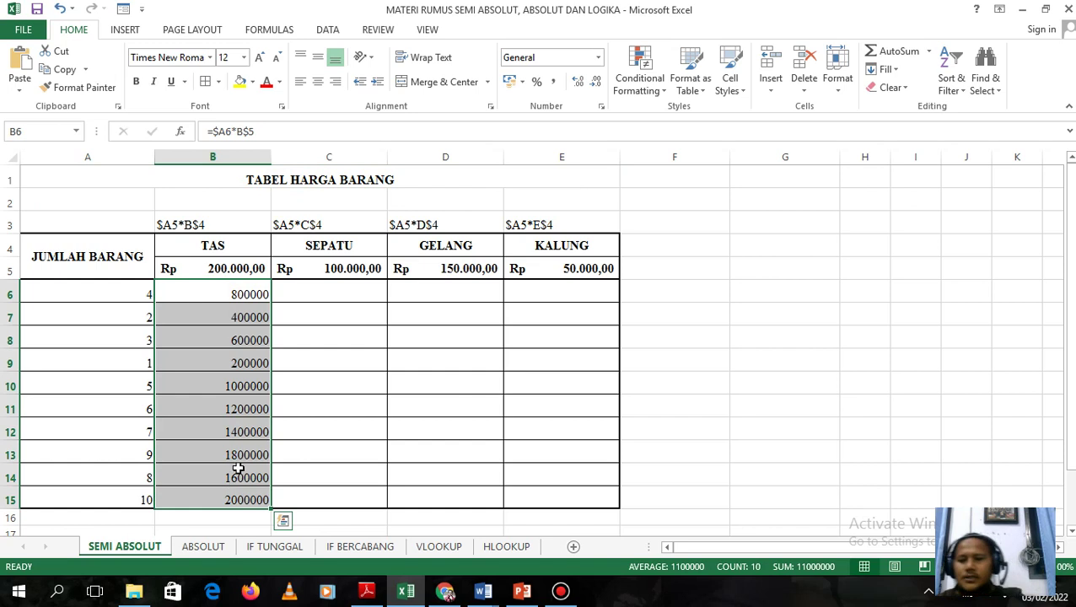
left_click(248, 297)
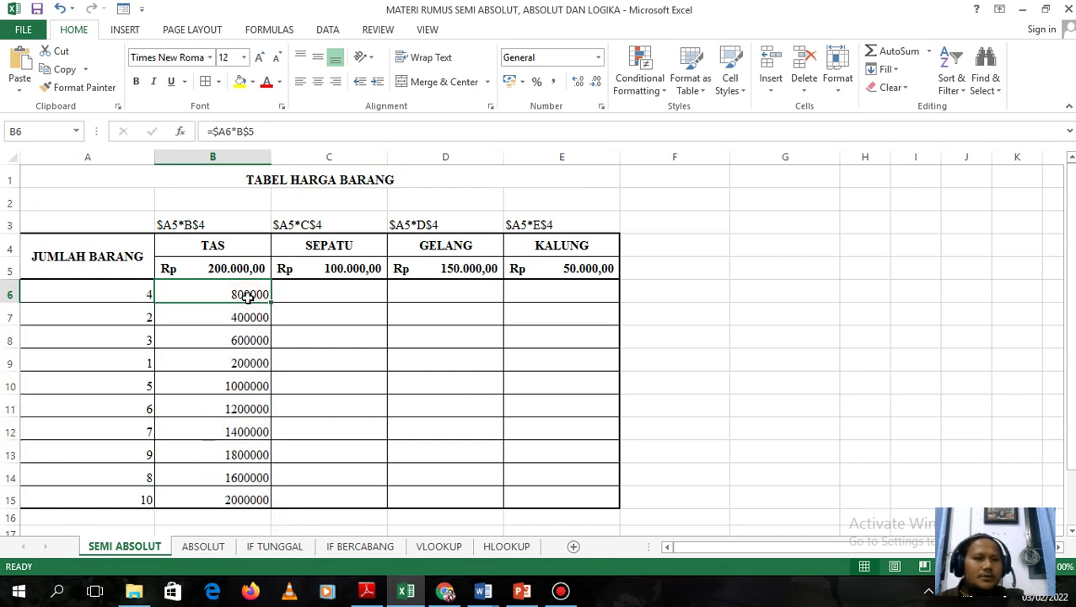
left_click_drag(244, 294, 251, 493)
key("Delete")
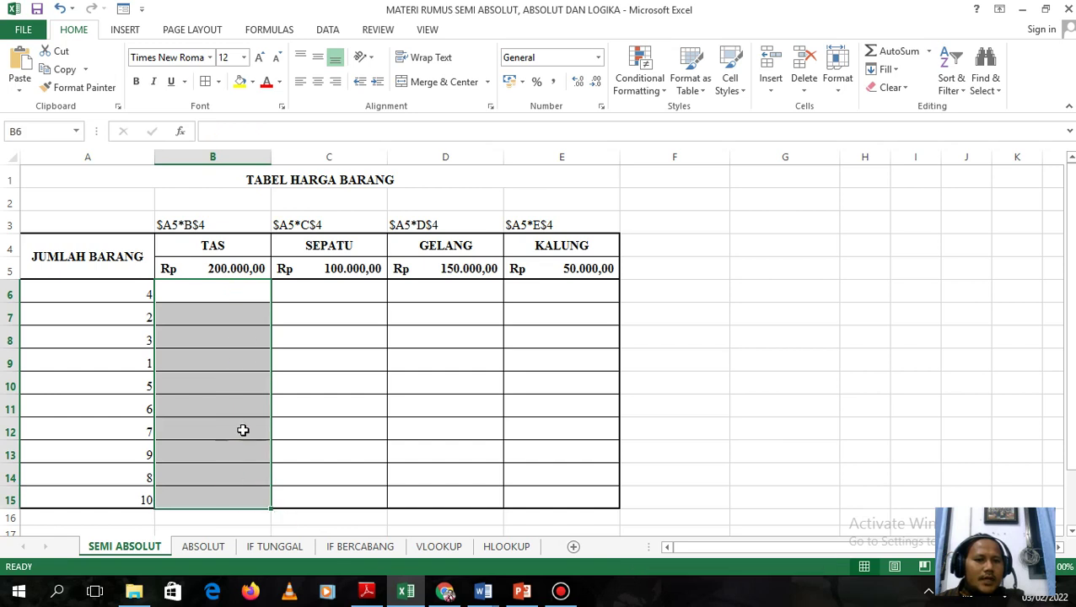
Enter the relative formula =A6*B5 in cell B6 and copy it across row 6 through E6.
left_click(222, 297)
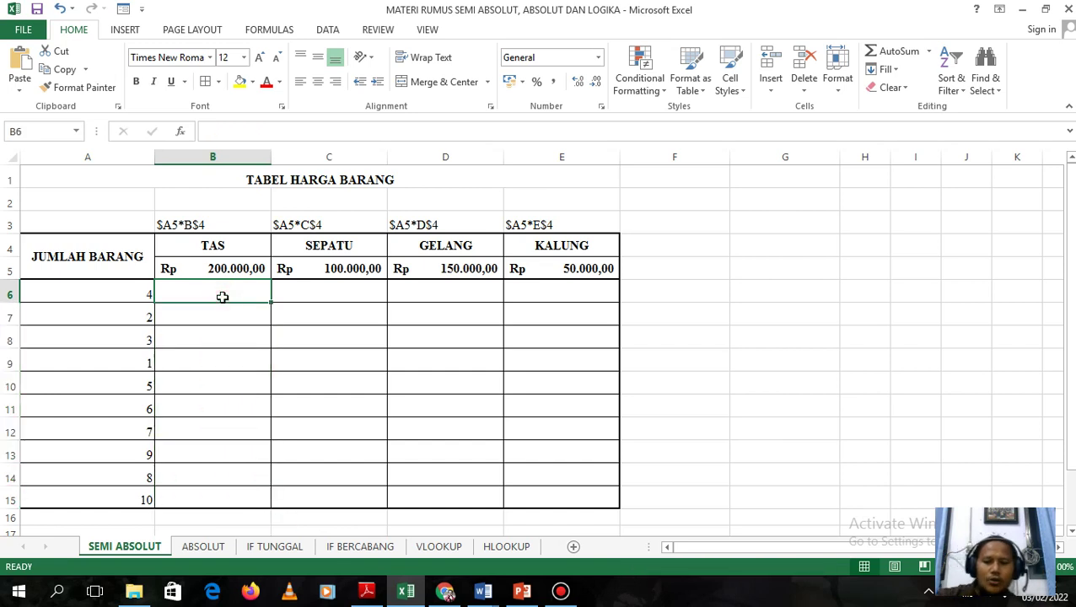
type("=")
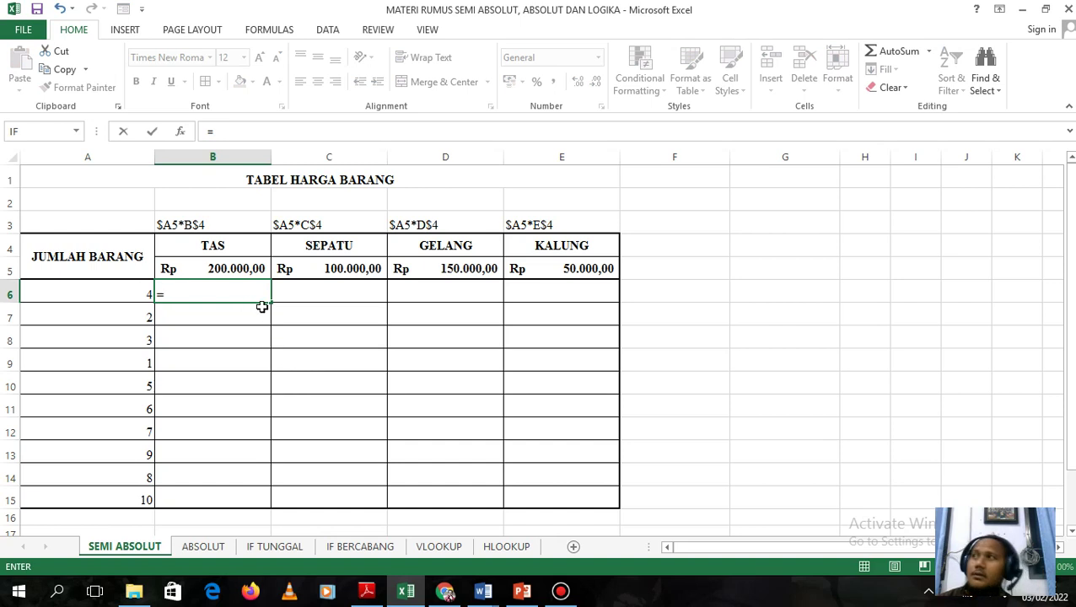
left_click(125, 290)
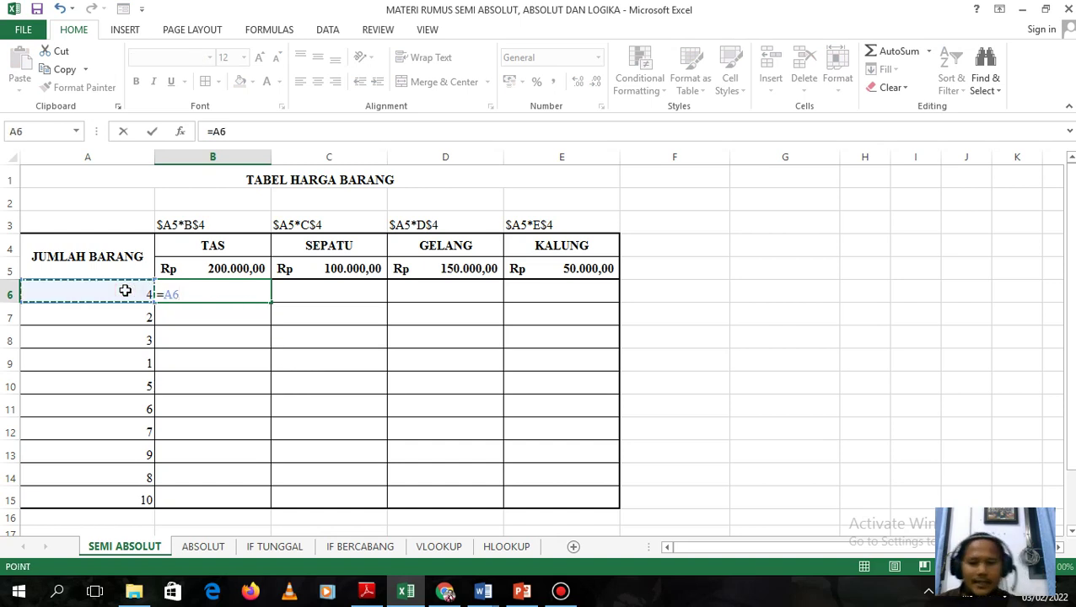
type("*")
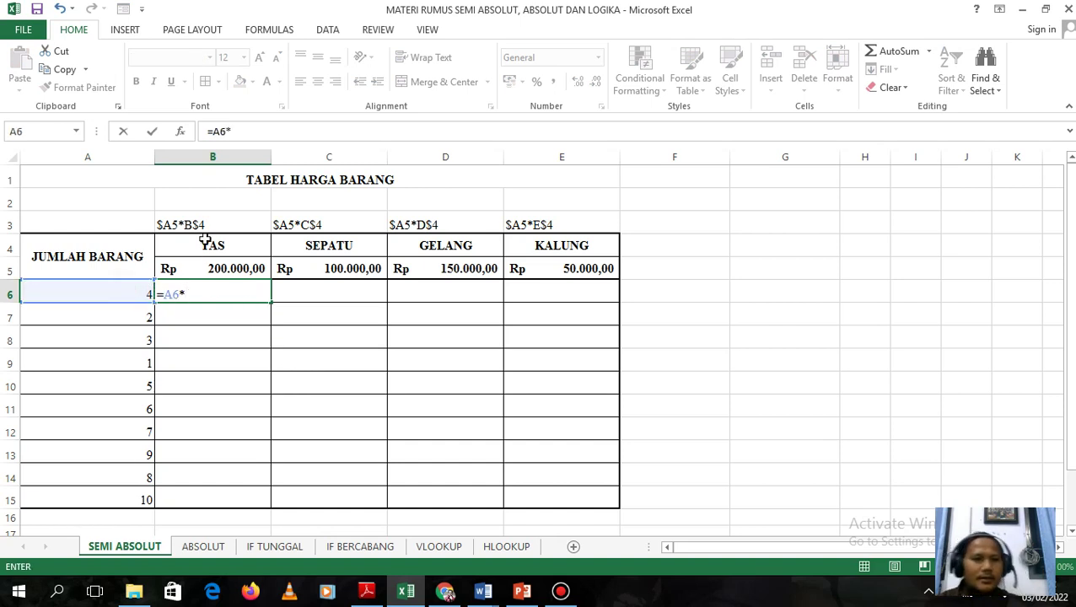
left_click(211, 268)
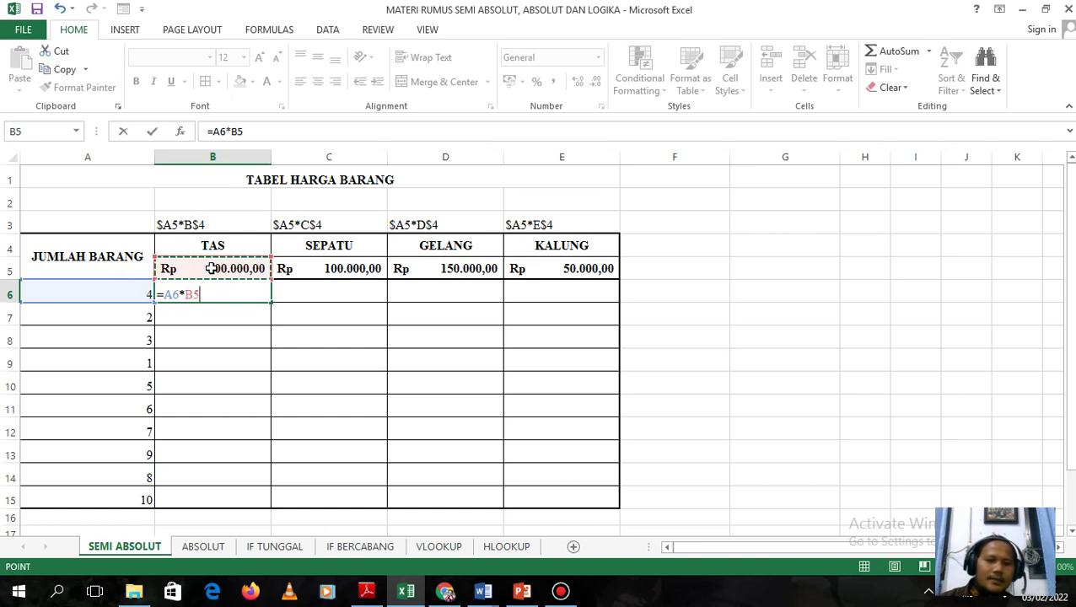
key("Return")
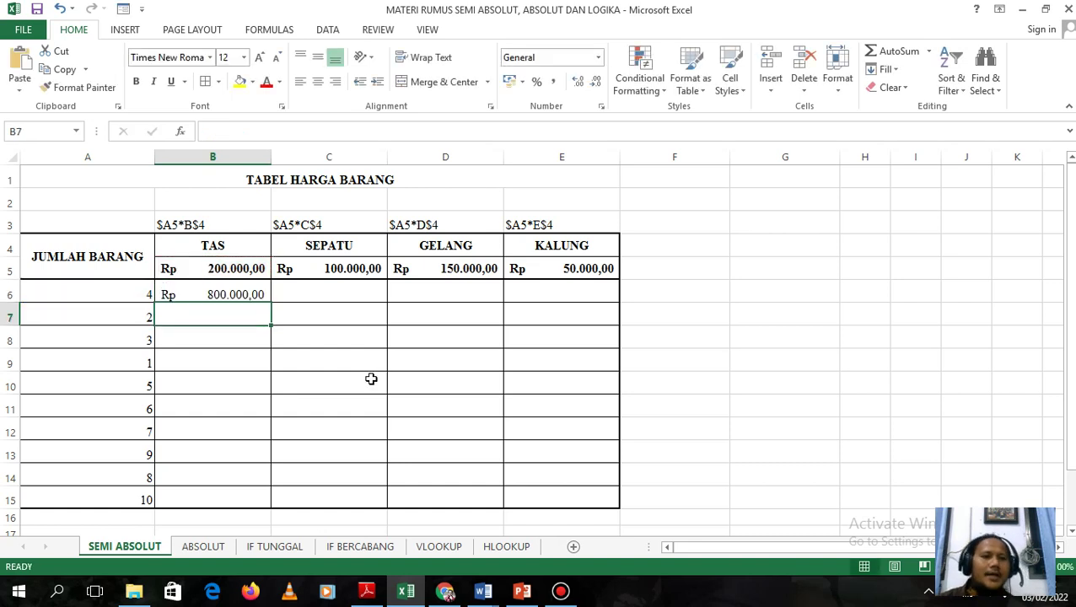
left_click(257, 297)
left_click_drag(270, 300, 549, 305)
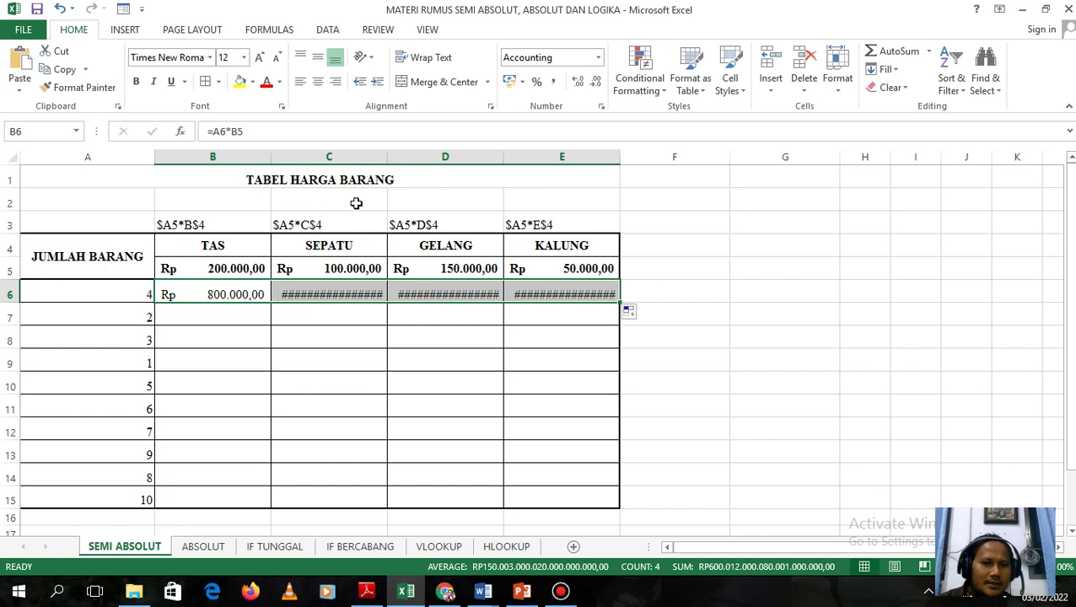
Widen columns C, D and E enough to display the full amounts in row 6.
left_click_drag(359, 157, 609, 156)
left_click(808, 152)
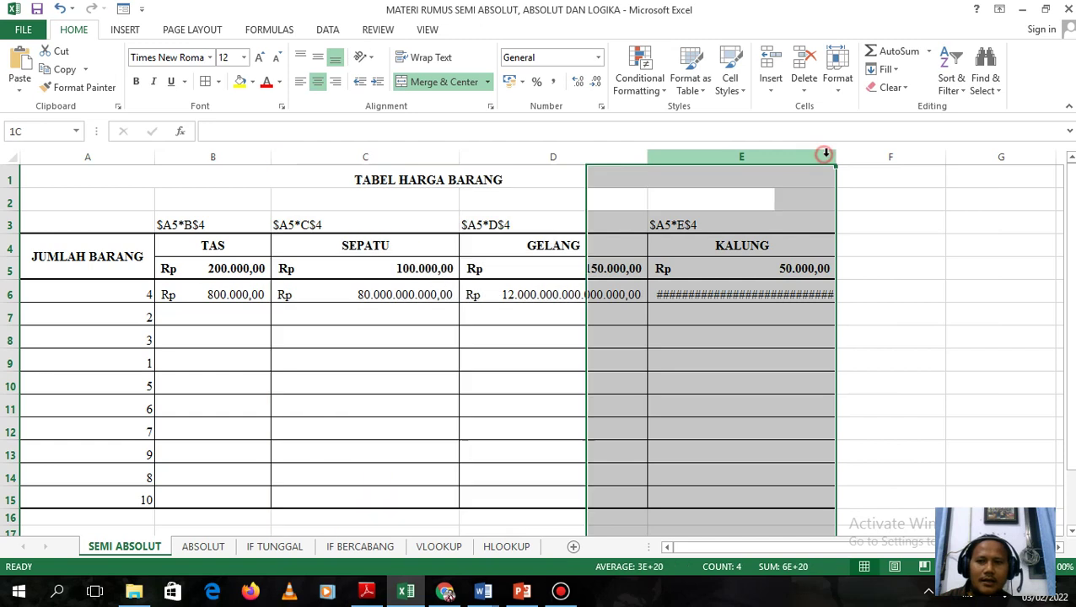
left_click_drag(836, 157, 861, 156)
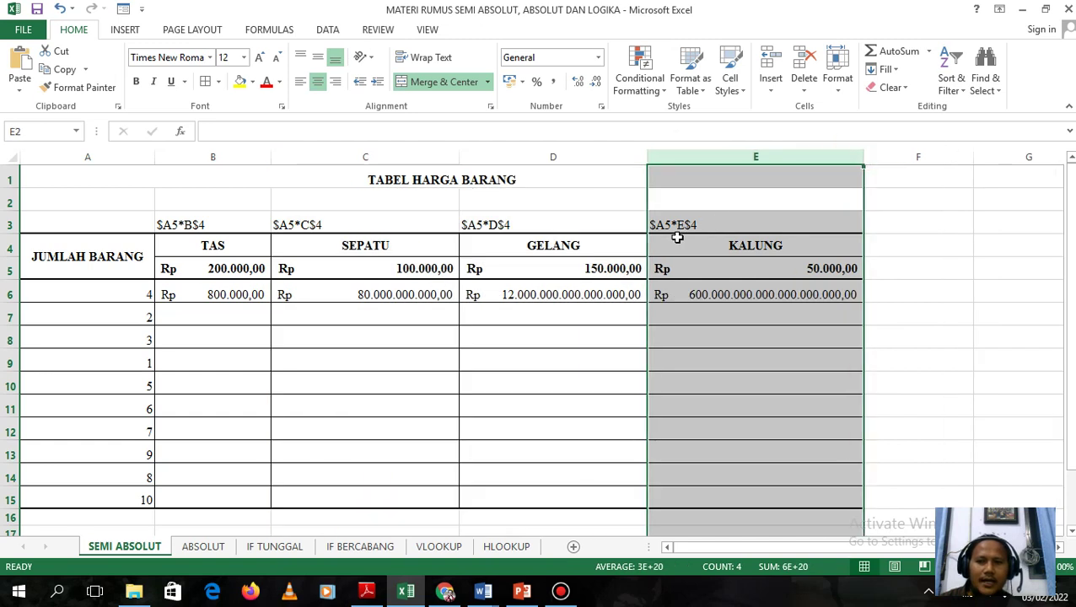
Copy the B6 formula down through B15 and widen column B to fit the amounts.
left_click(239, 295)
left_click_drag(270, 306, 250, 507)
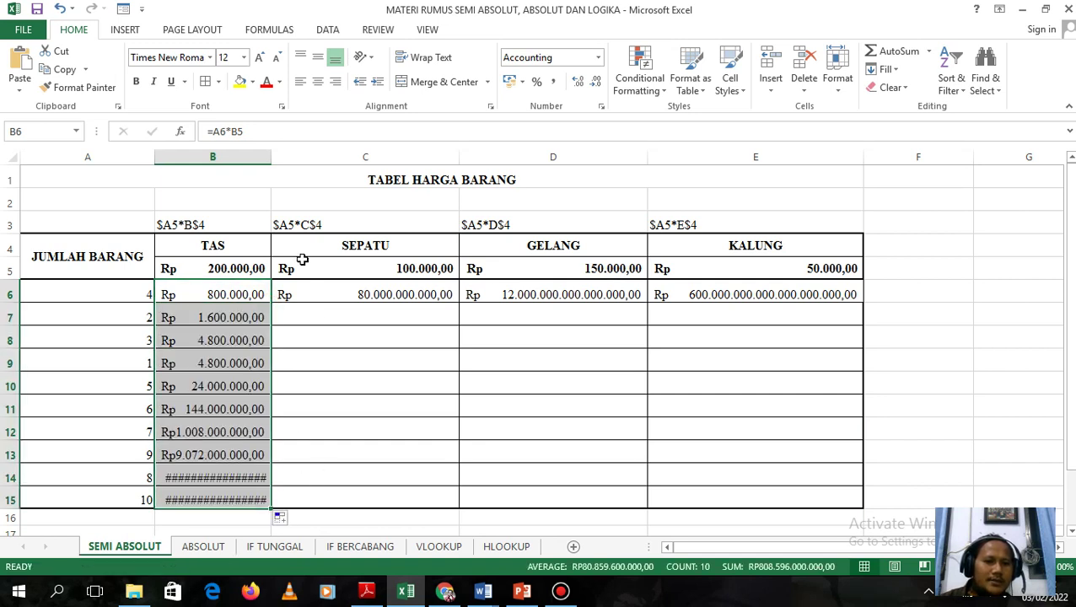
left_click_drag(271, 157, 300, 158)
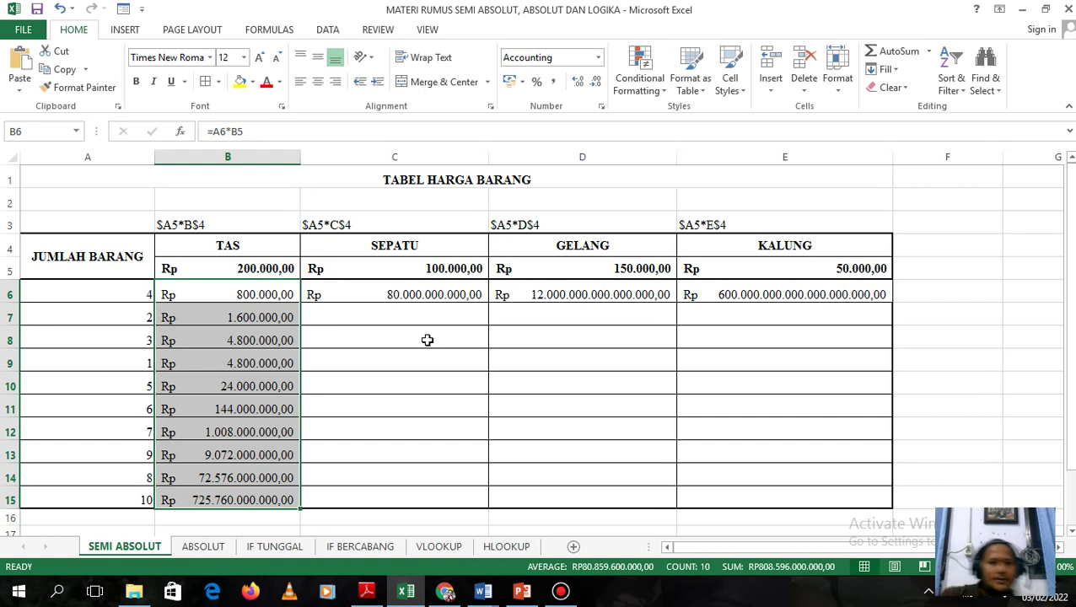
Check the B6 formula against its source cells A6 and B5, and clear all results in B6:E15.
left_click(202, 289)
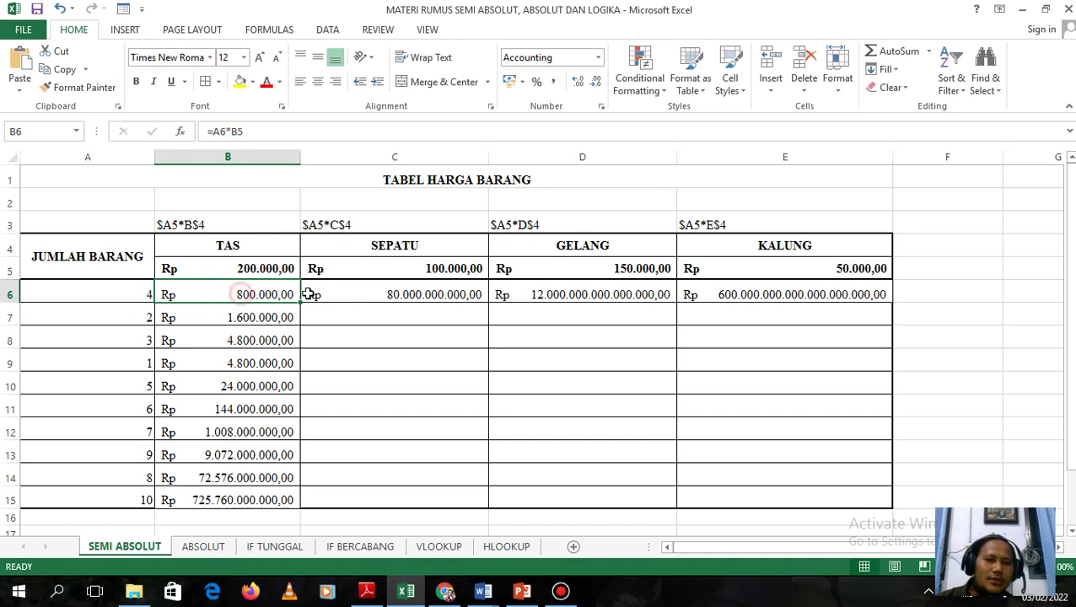
left_click_drag(226, 293, 295, 293)
left_click(128, 294)
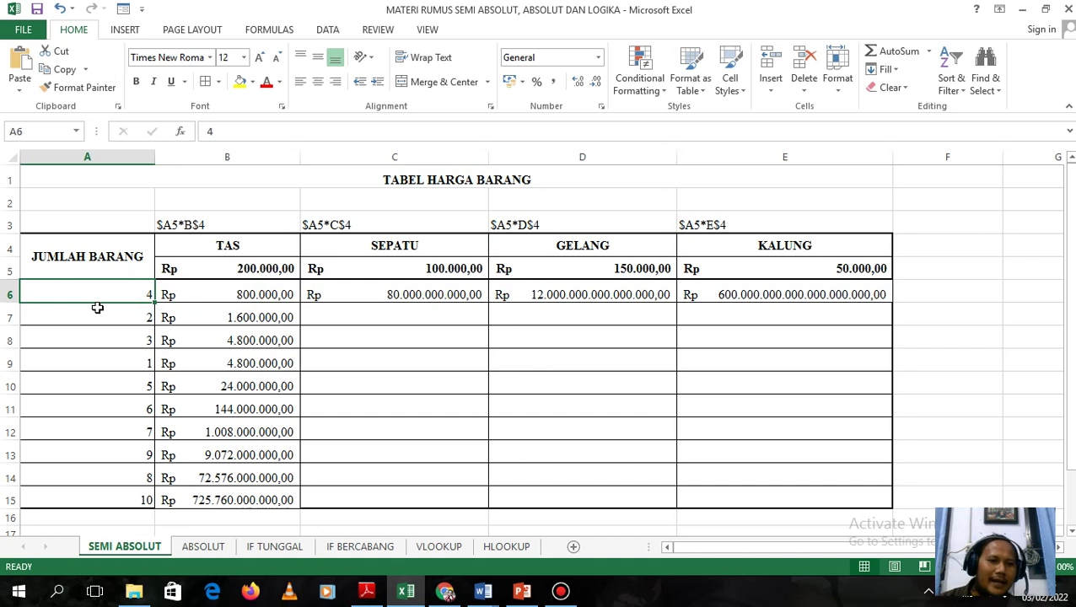
left_click(258, 269)
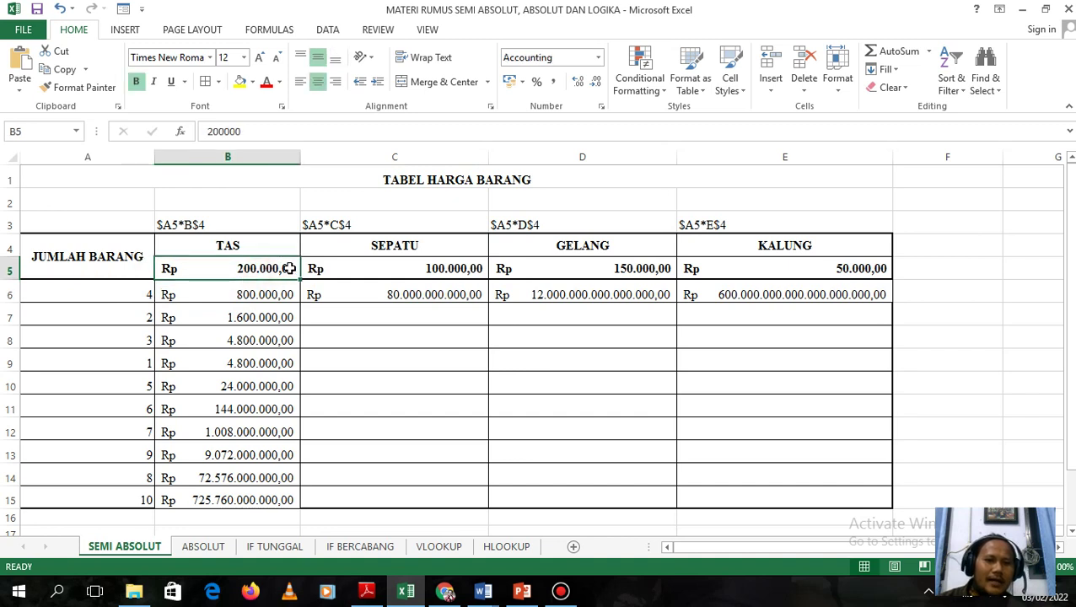
left_click_drag(278, 295, 758, 487)
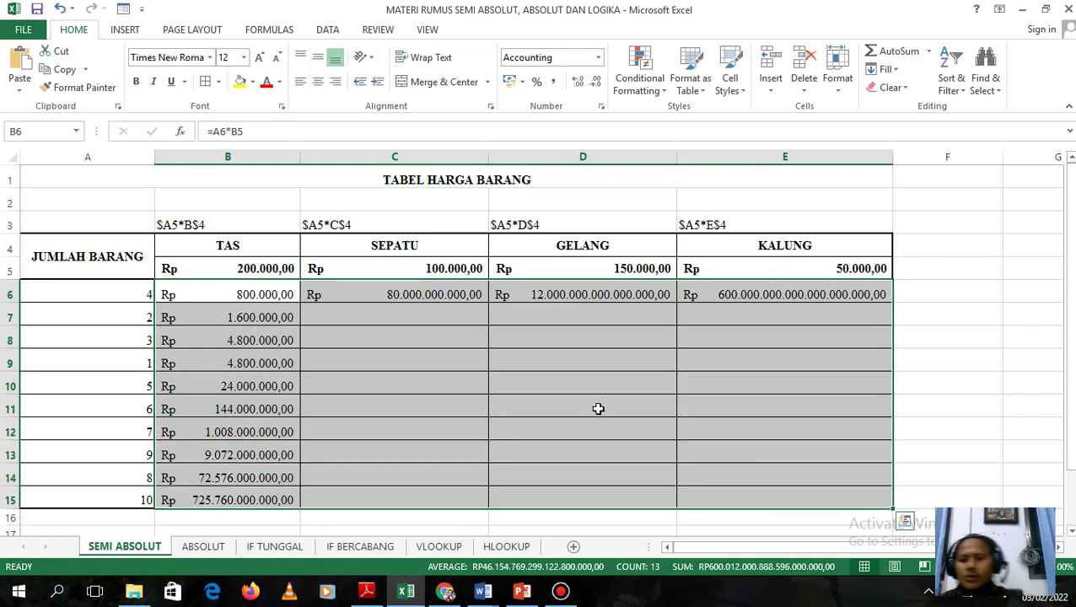
key("Delete")
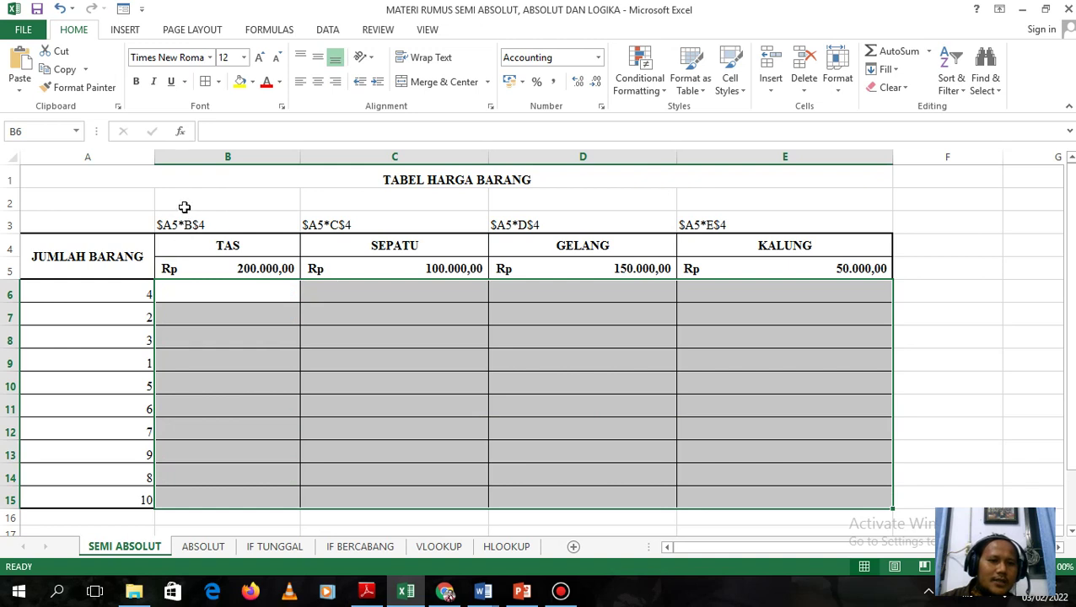
Start a semi-absolute formula in cell B6 with =$A6*, locking the column of the item quantity.
left_click(183, 286)
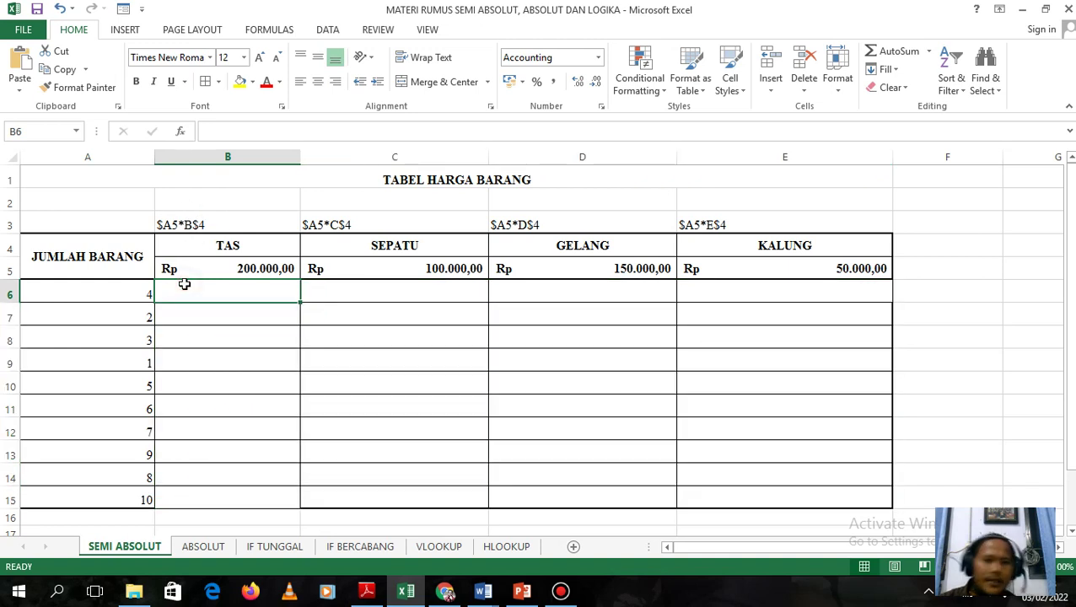
type("=")
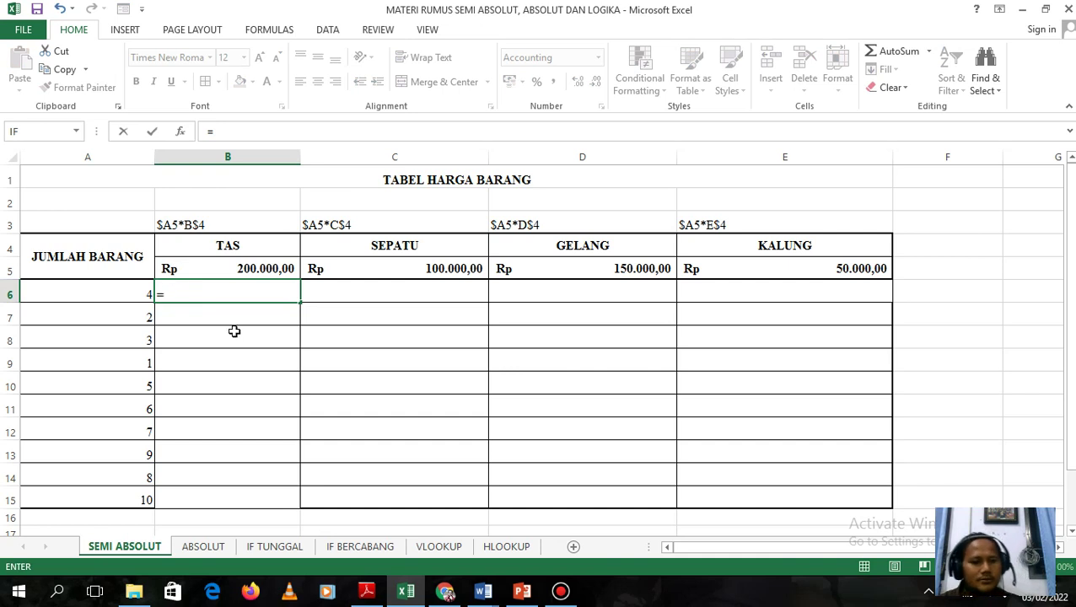
type("$")
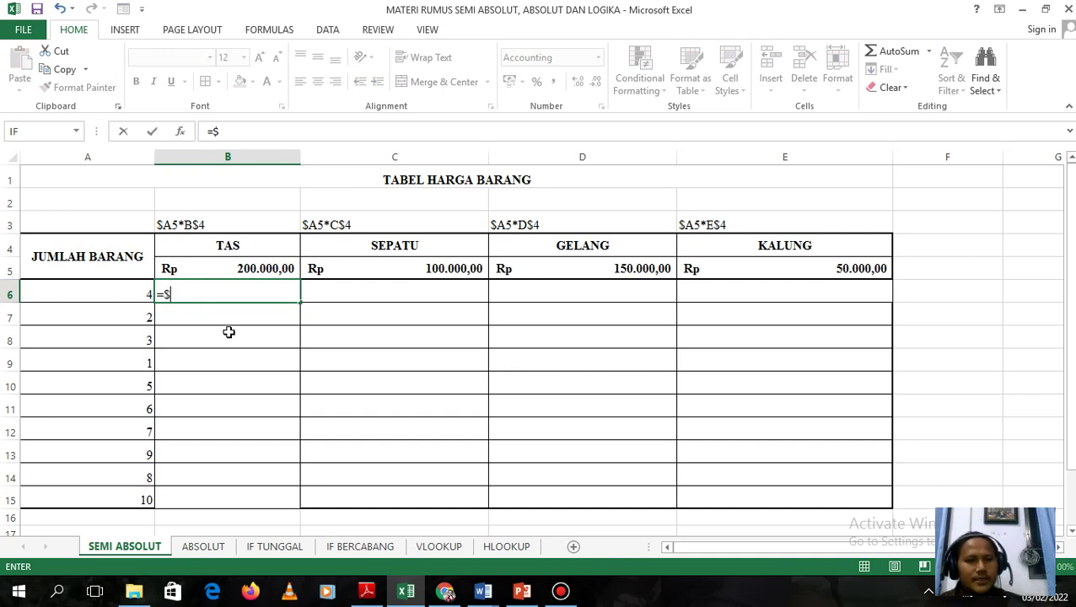
left_click(86, 295)
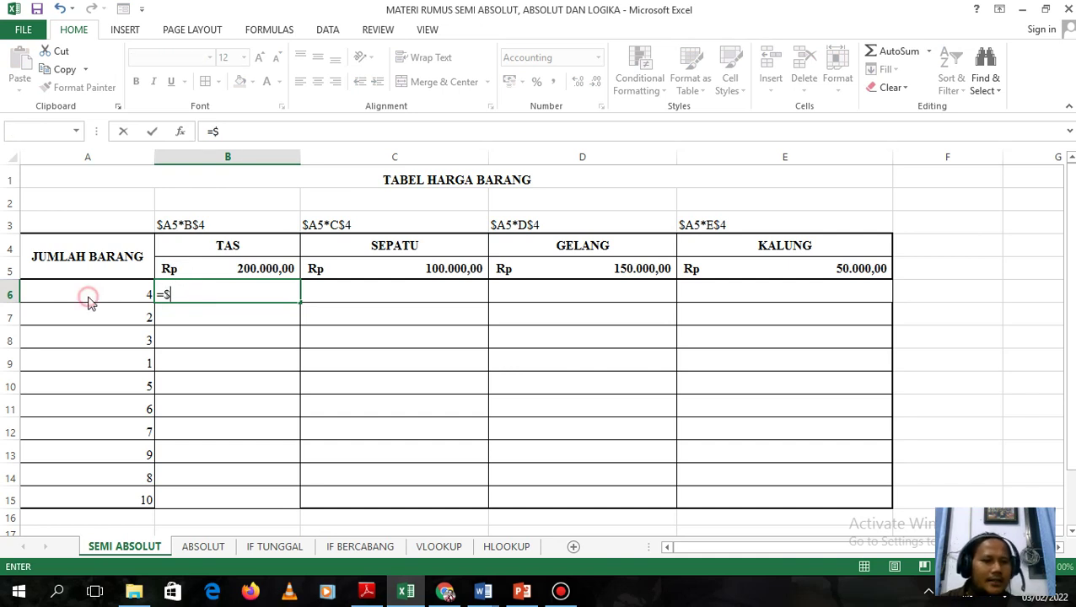
left_click(508, 381)
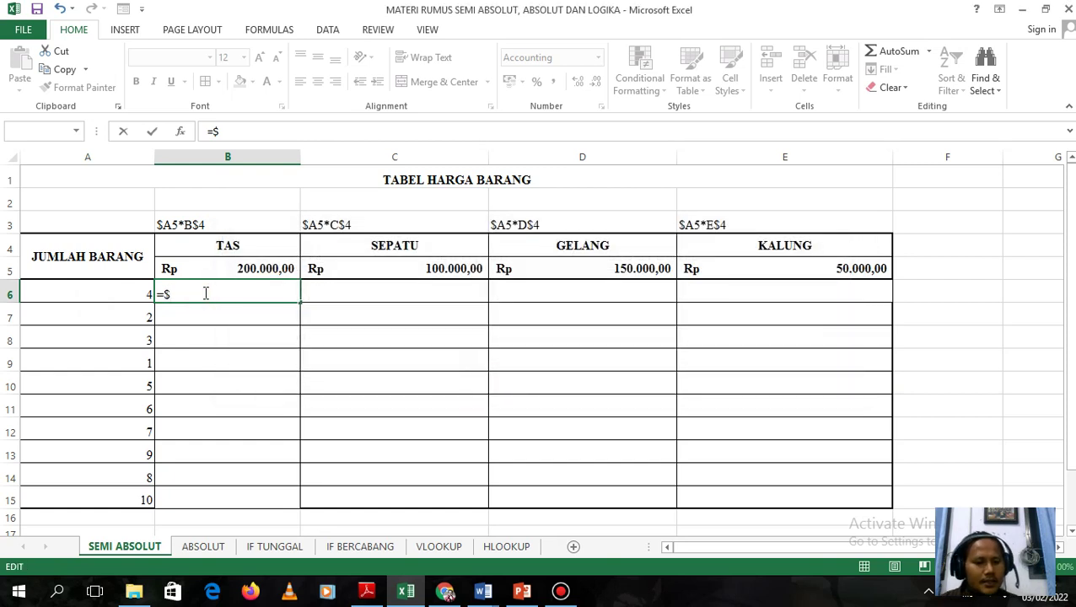
type("A5")
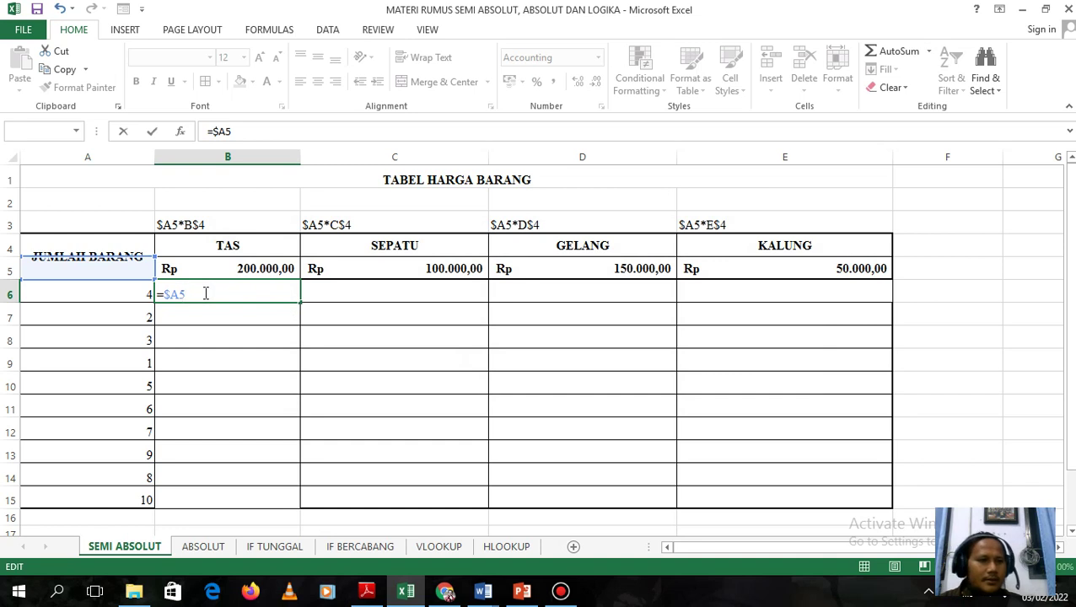
key("BackSpace")
key("BackSpace")
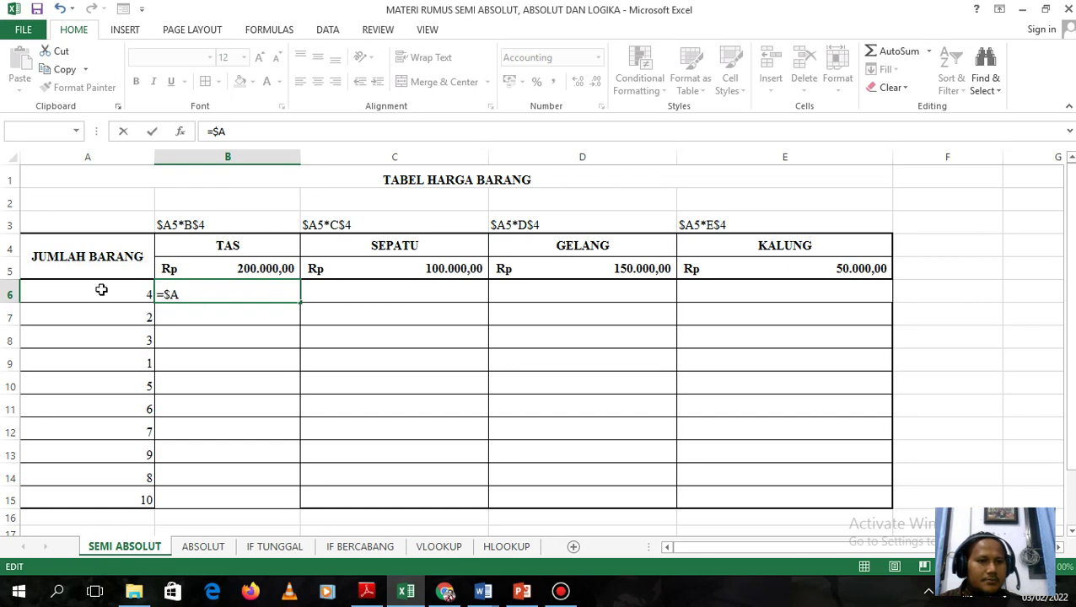
type("5")
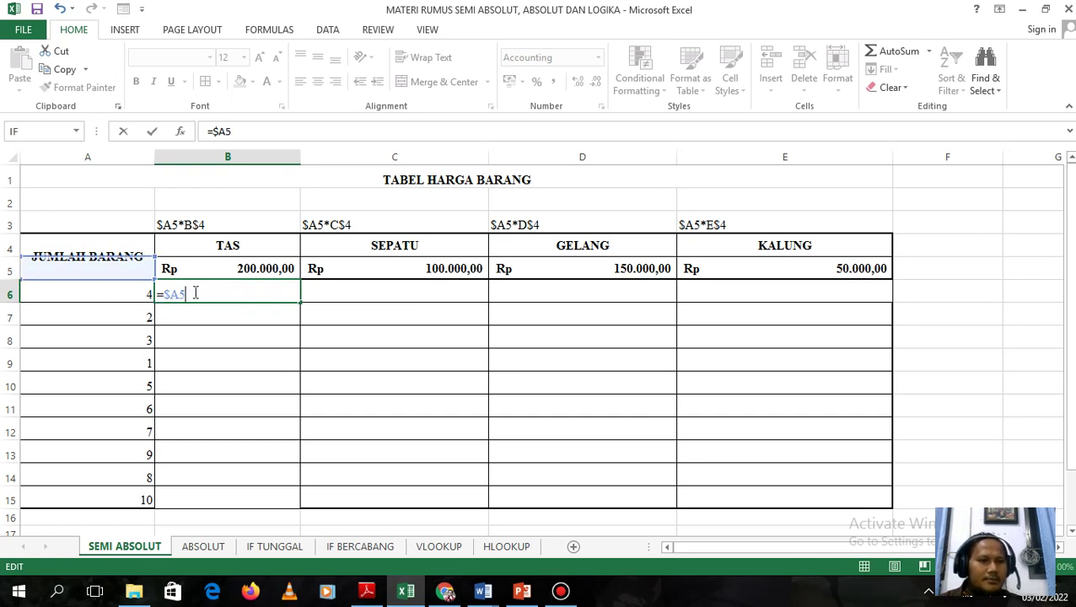
key("BackSpace")
type("6*")
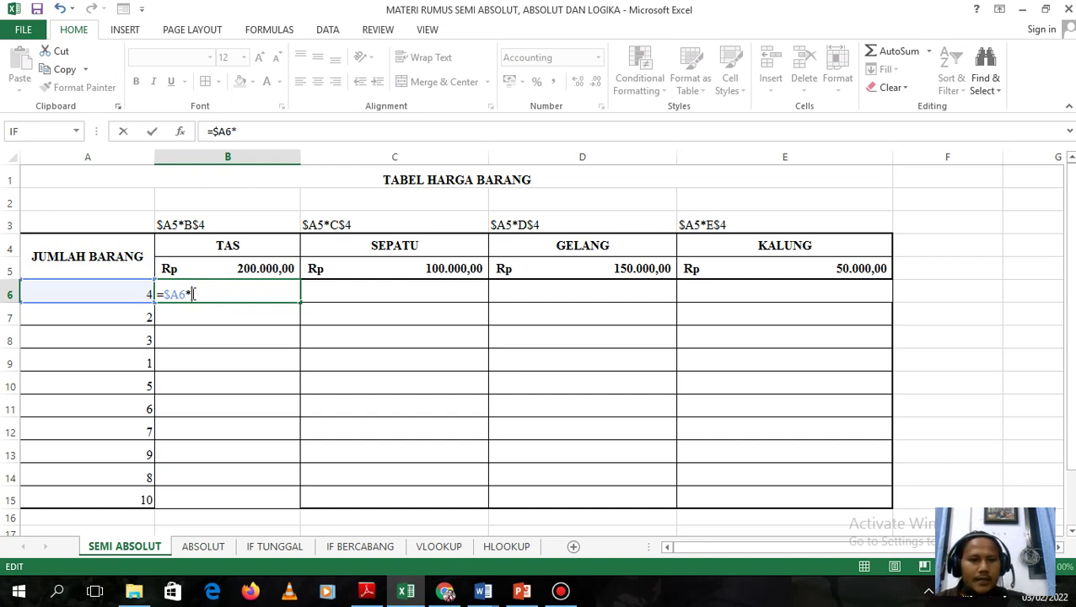
Complete the B6 formula as =$A6*B$5, locking the row of the TAS price.
left_click(199, 270)
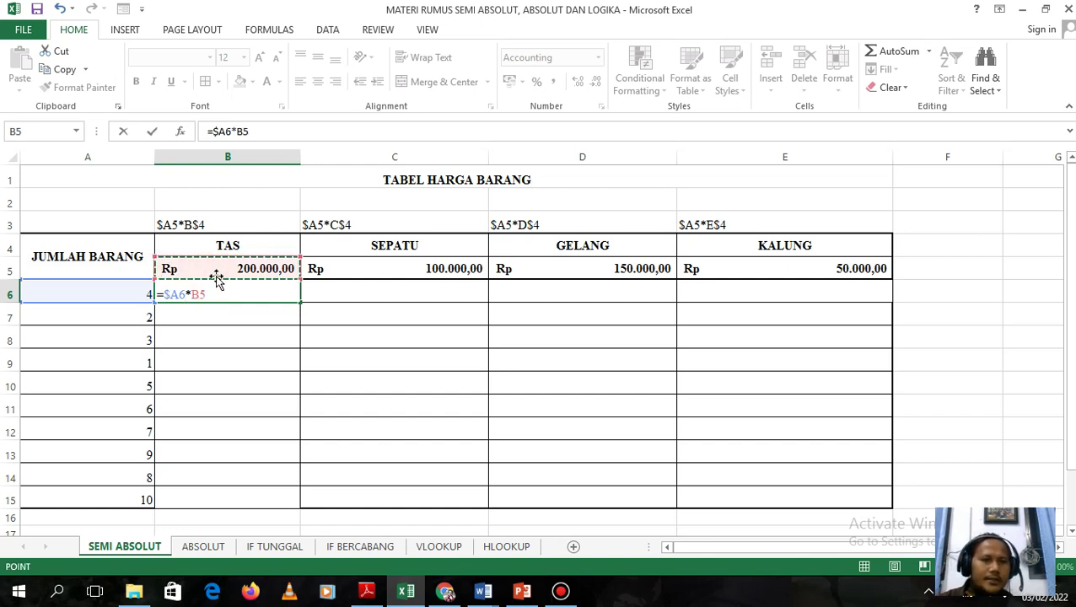
left_click(202, 294)
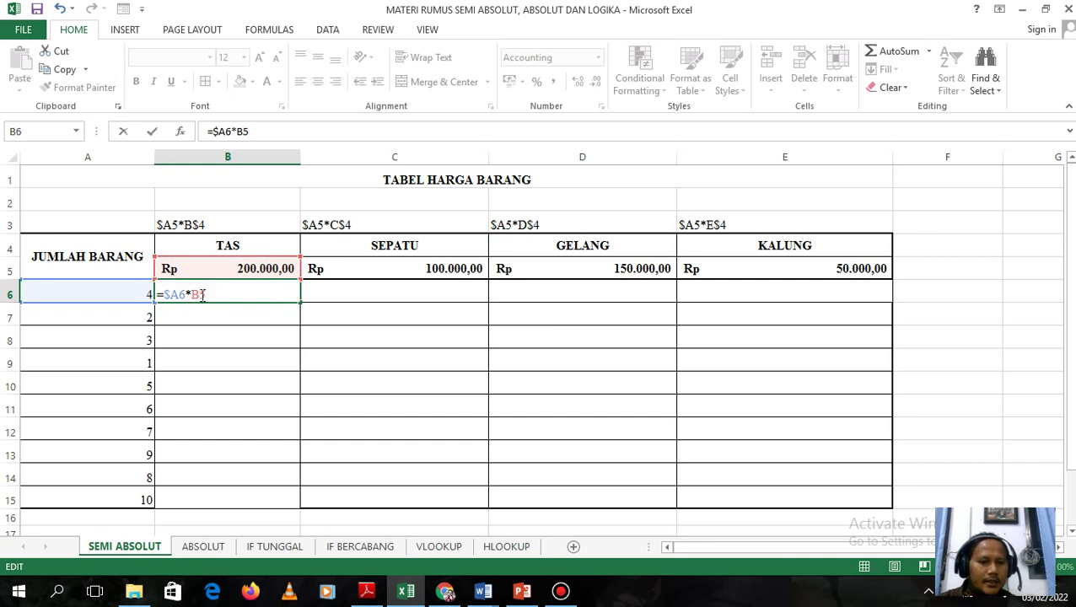
type("4")
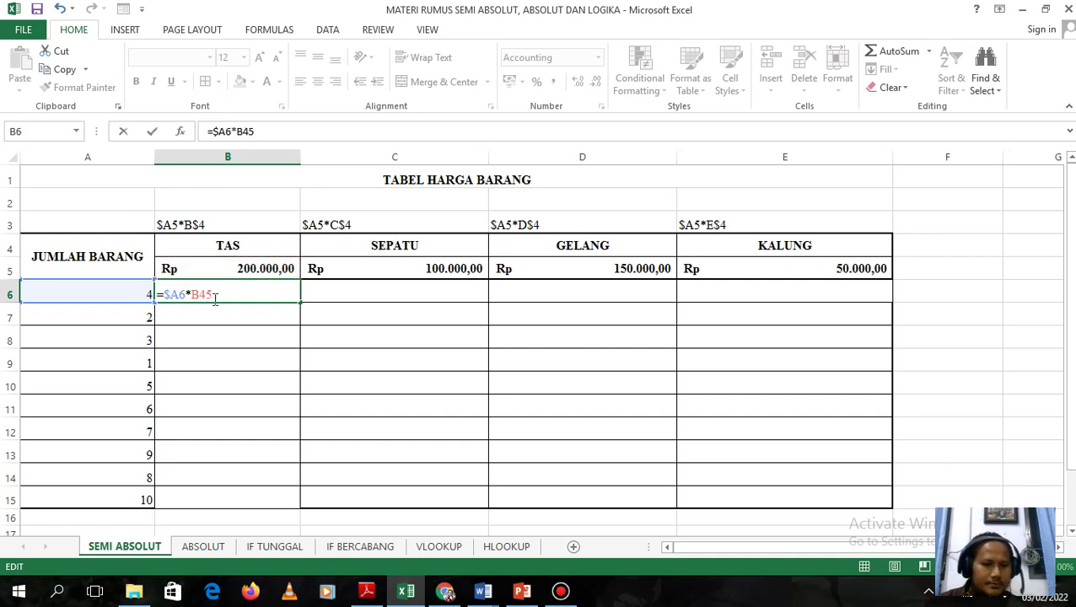
key("BackSpace")
key("BackSpace")
type("5")
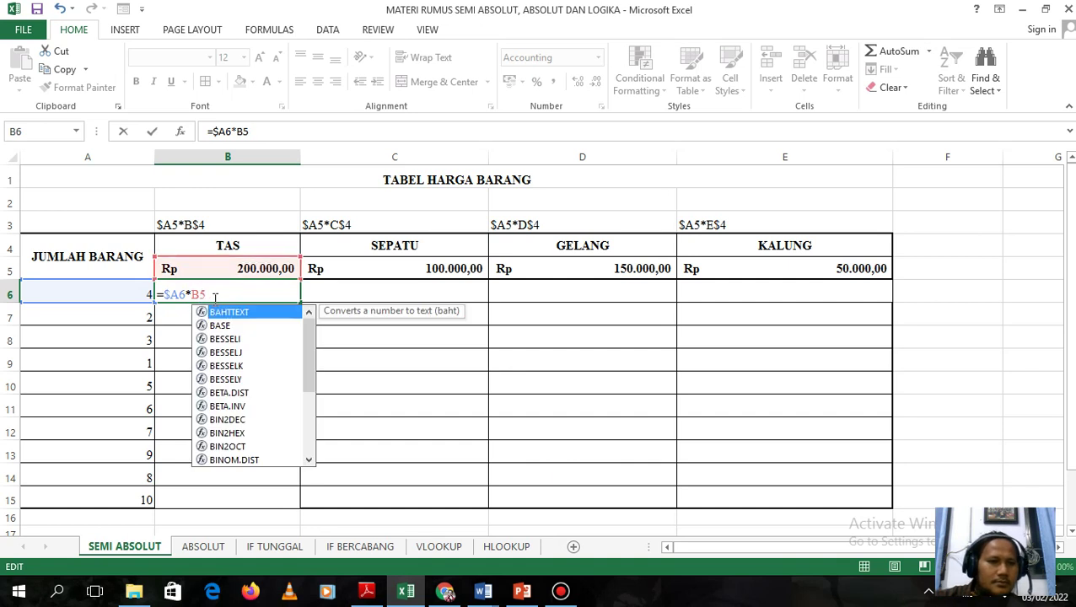
left_click(231, 293)
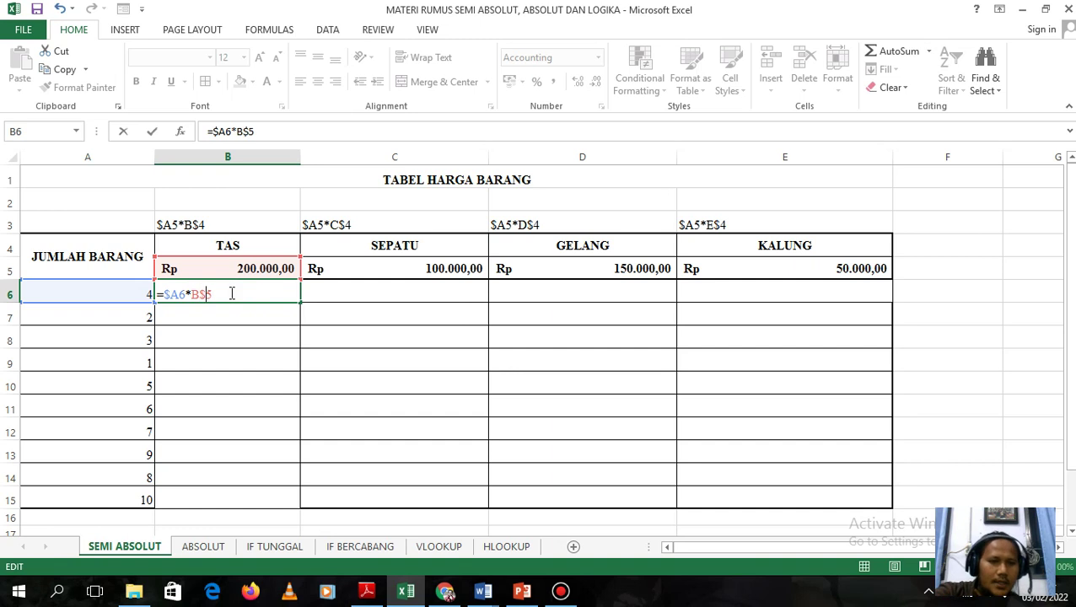
key("Return")
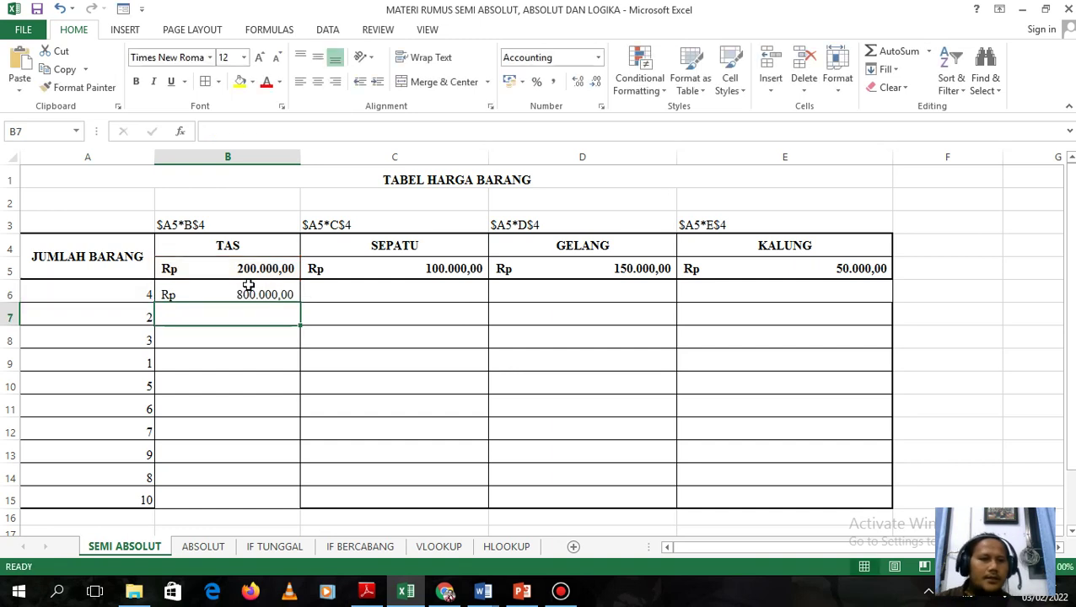
left_click(244, 296)
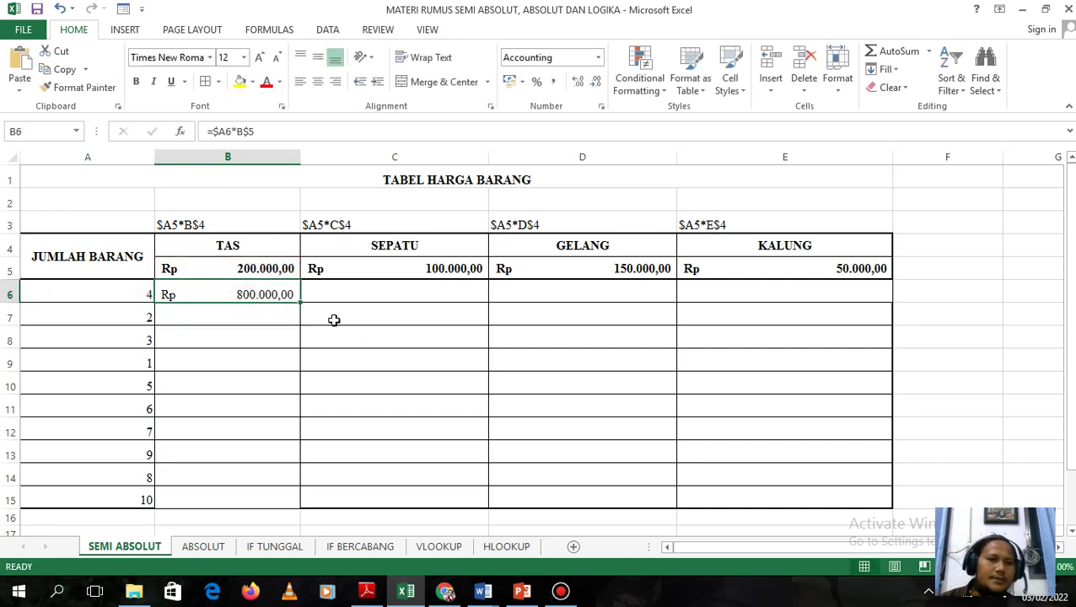
Copy the B6 formula down through B15 and across row 6 through E6.
left_click_drag(302, 303, 277, 501)
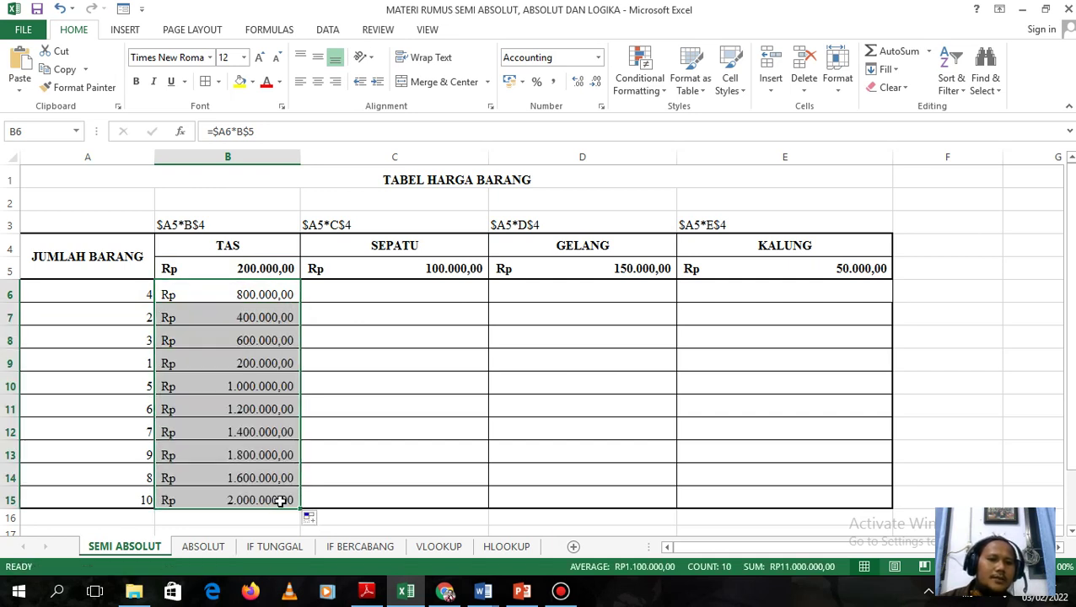
left_click(286, 298)
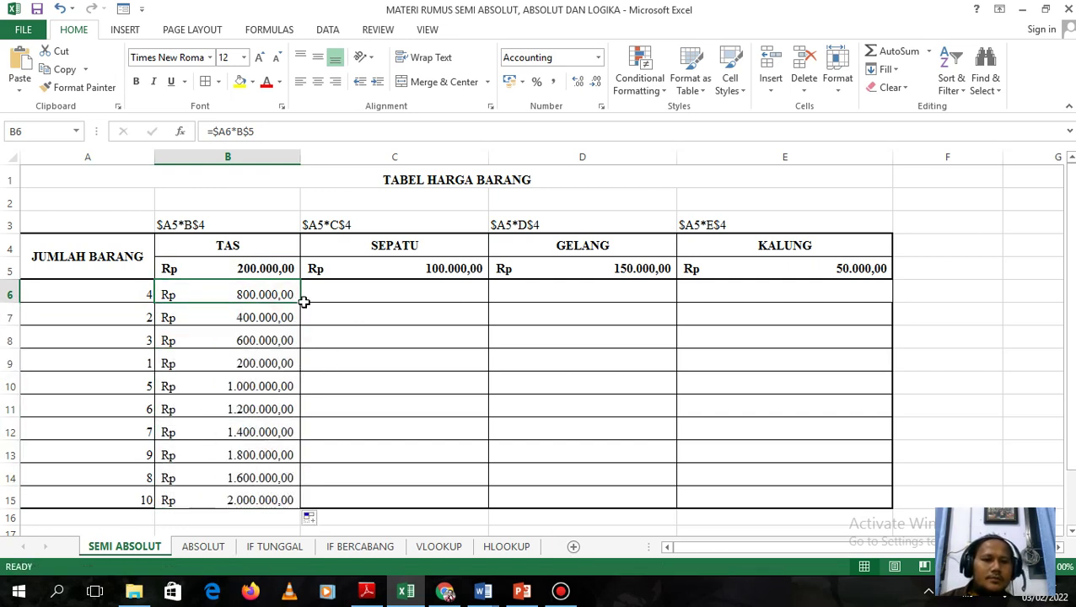
left_click_drag(301, 303, 715, 284)
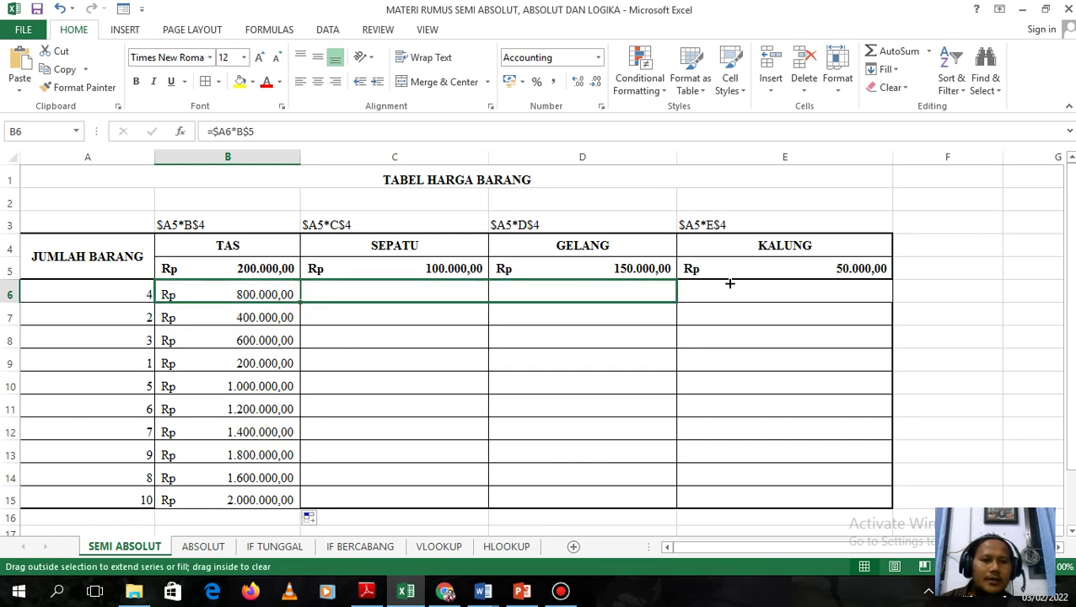
left_click_drag(789, 296, 796, 285)
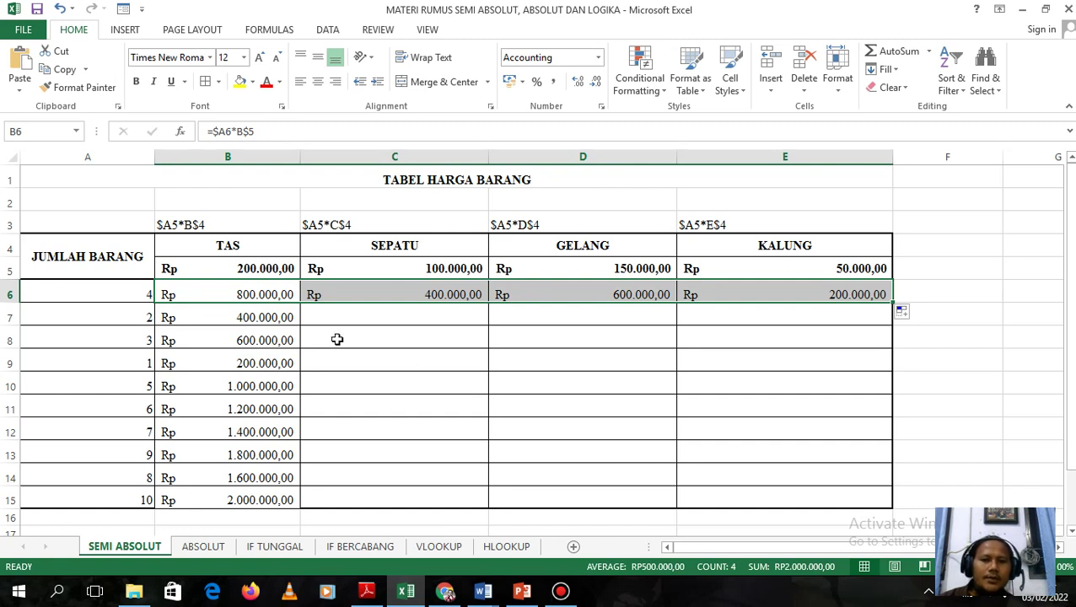
Review the item quantities in column A and the SEPATU, GELANG and KALUNG prices in row 5.
left_click(108, 296)
left_click(102, 319)
left_click(103, 357)
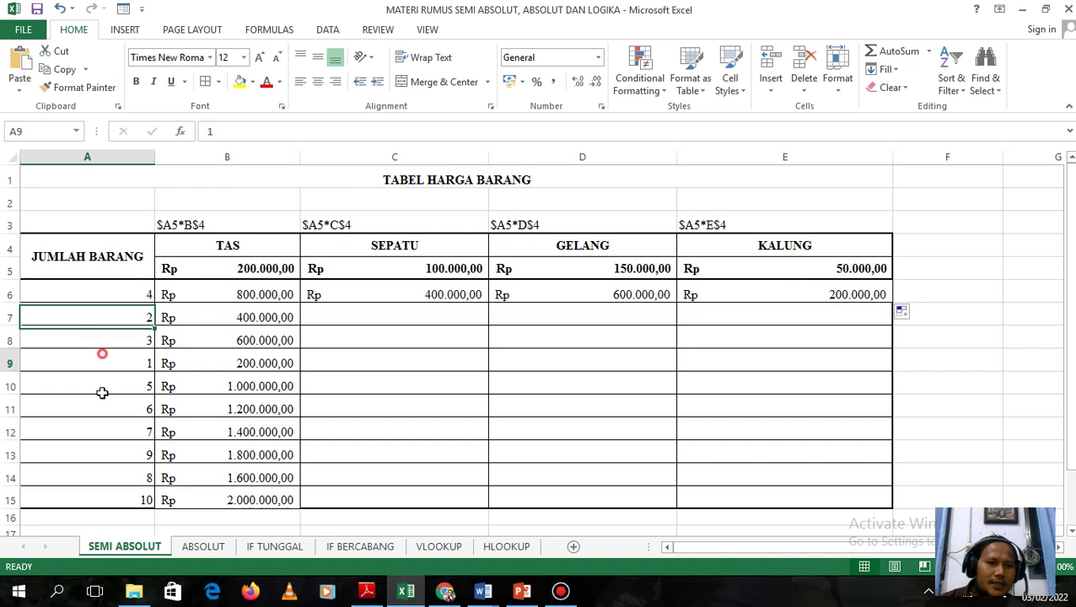
left_click(103, 430)
left_click(368, 268)
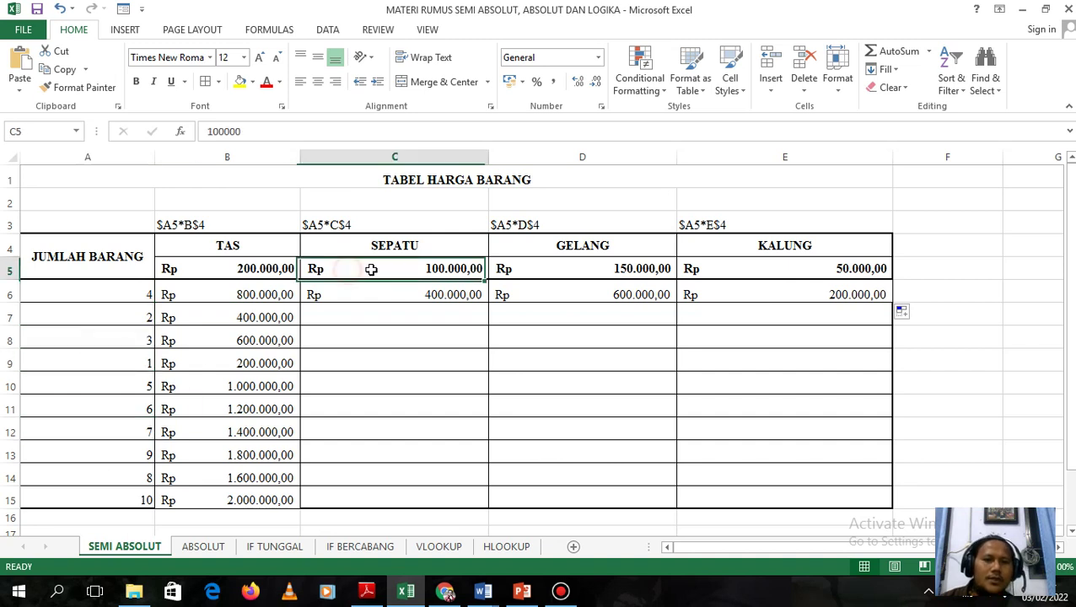
left_click(568, 274)
left_click(757, 274)
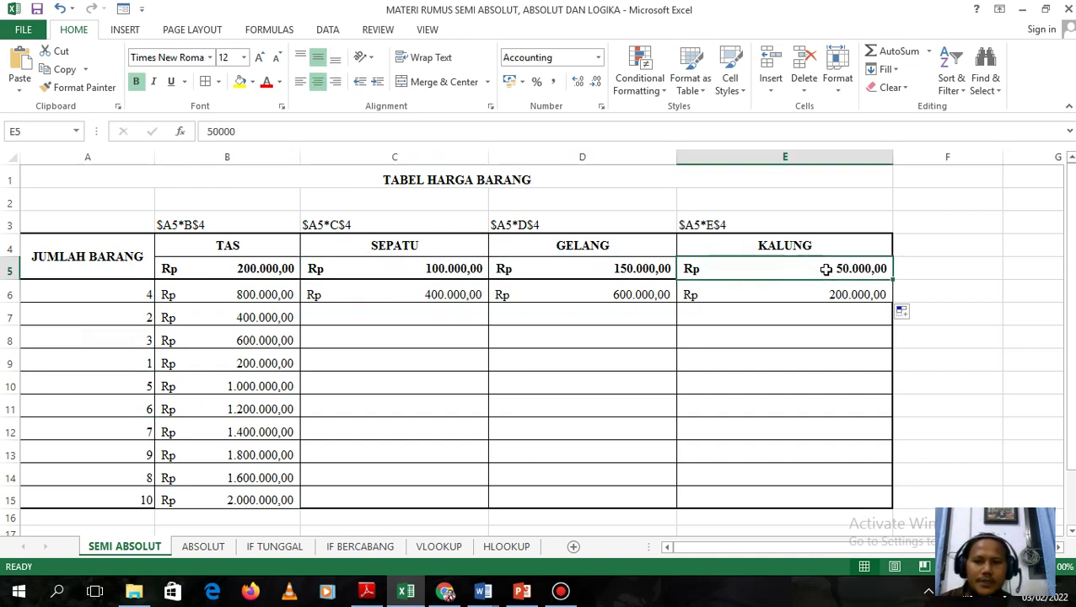
Check the TAS totals in B6 and B7 against their quantities in column A and the price in B5.
left_click(253, 269)
left_click(239, 290)
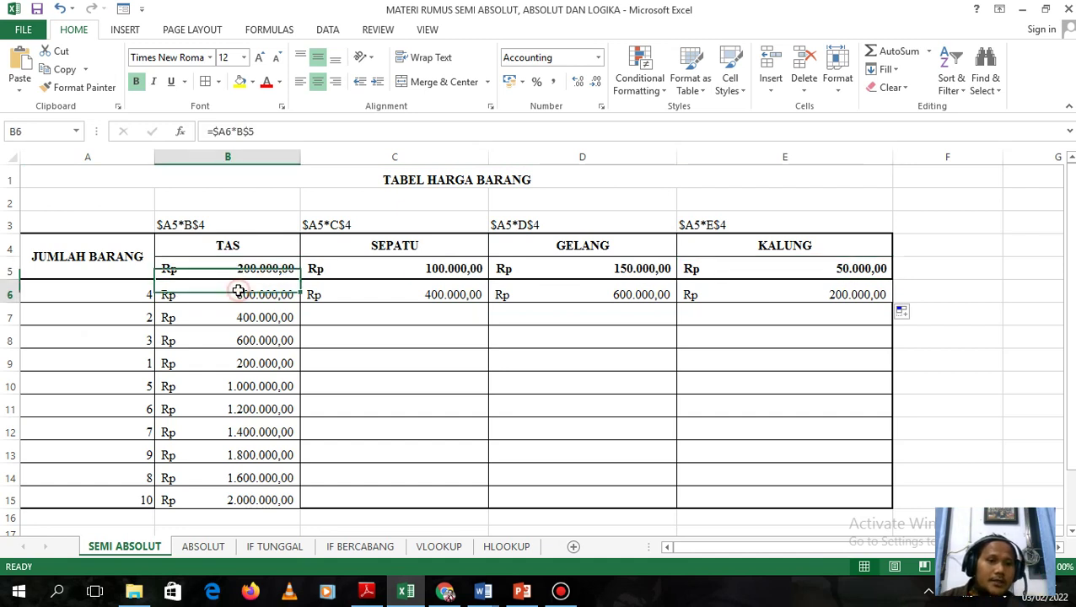
left_click(139, 293)
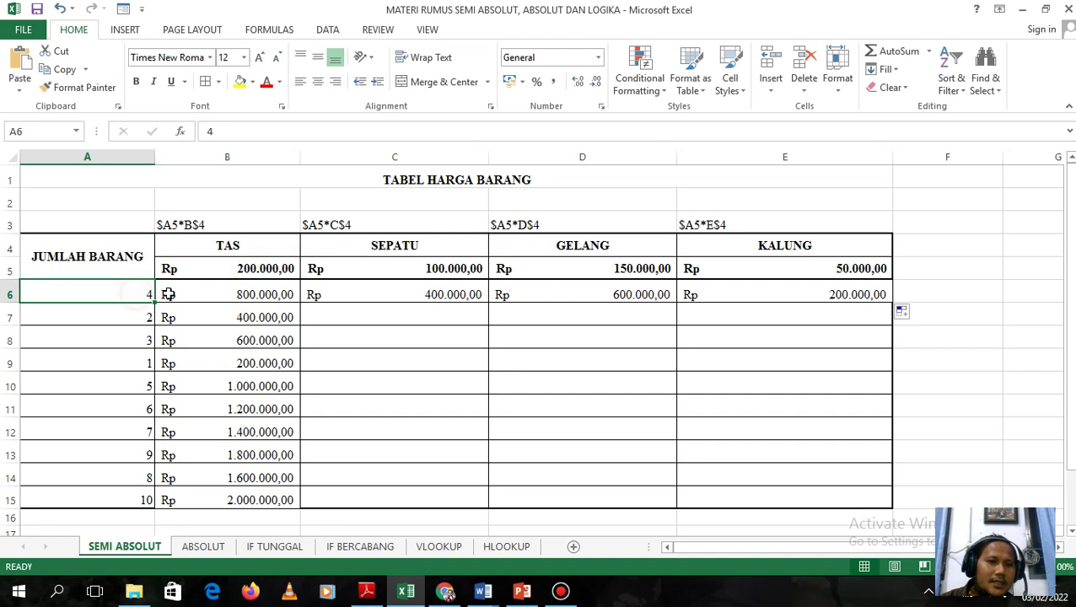
left_click(237, 269)
left_click(227, 316)
left_click(116, 315)
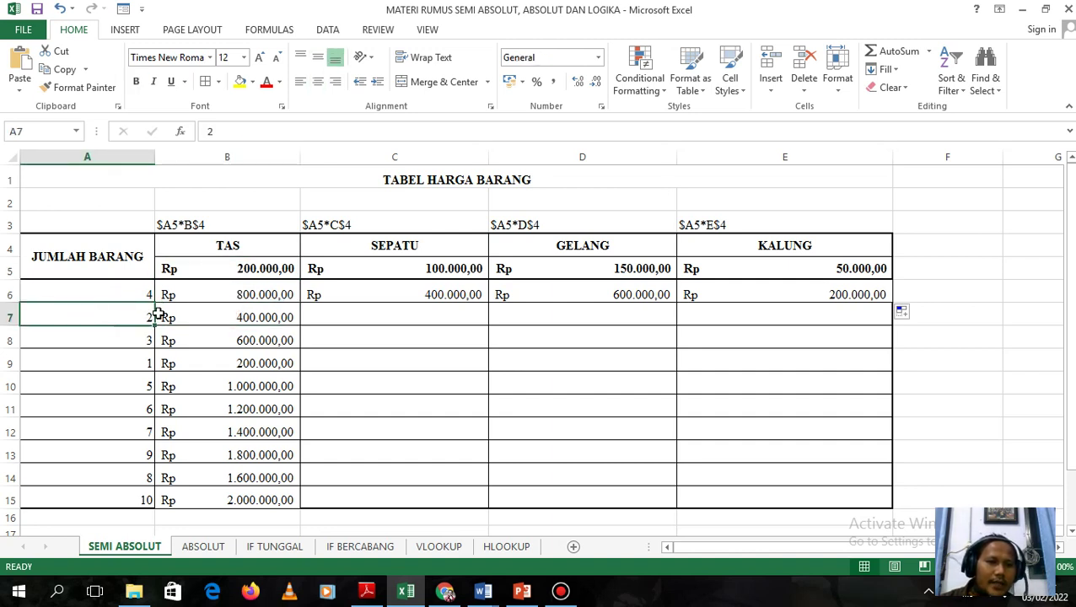
left_click(240, 269)
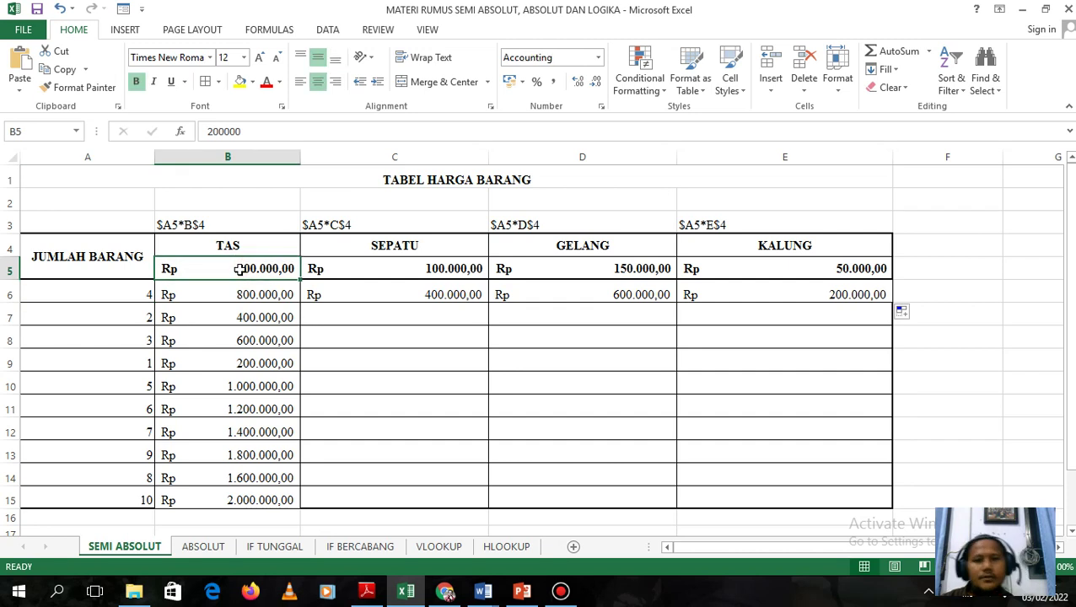
Check the C6 formula against source cells A6 and C5, and copy it down through C15.
left_click(368, 297)
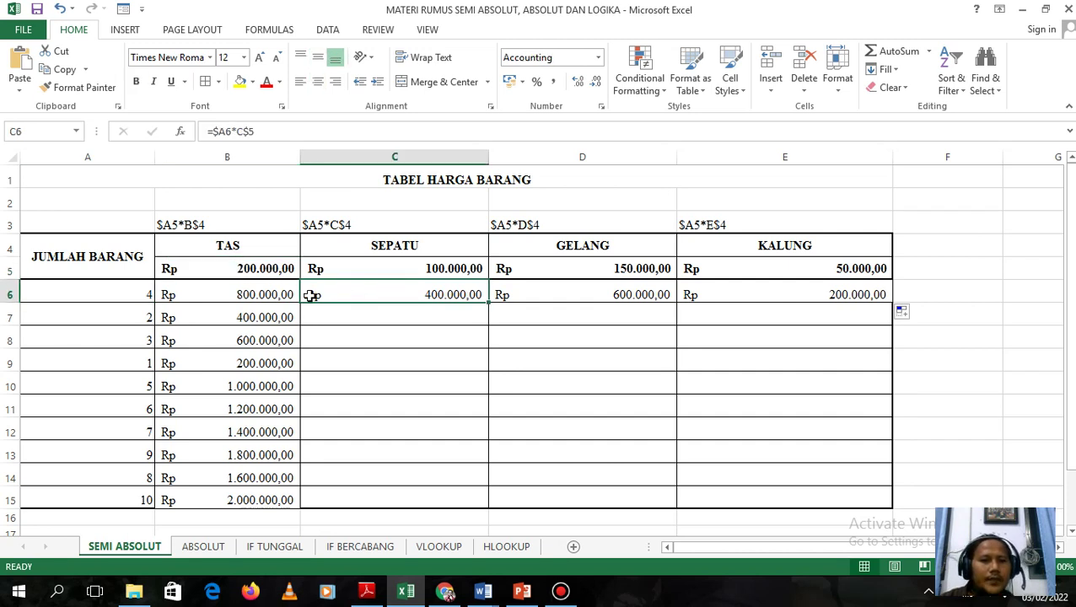
left_click(134, 295)
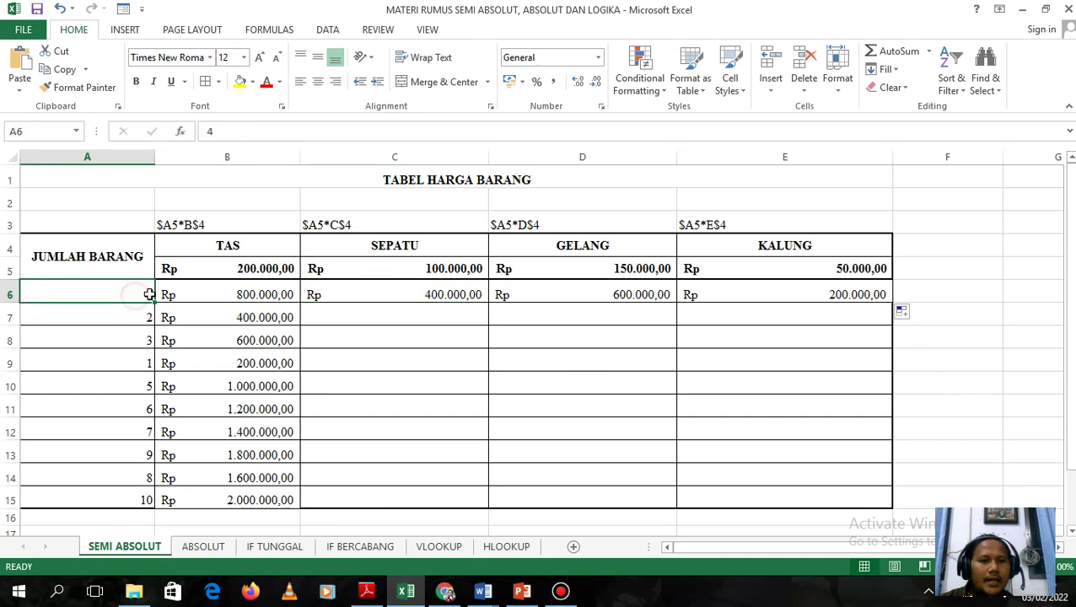
left_click(359, 287)
left_click(383, 272)
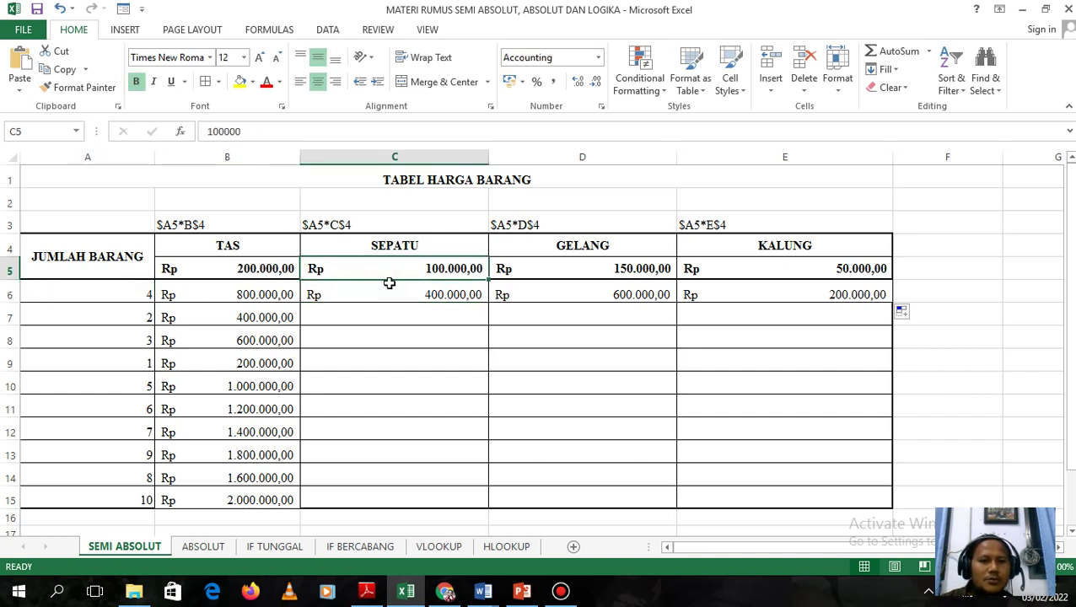
left_click(405, 292)
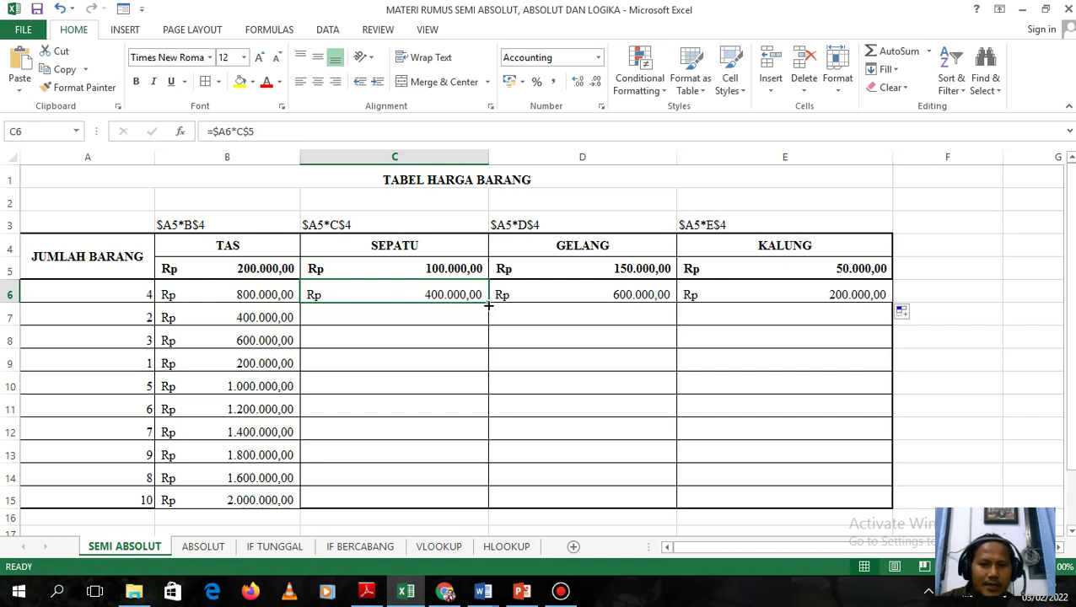
left_click_drag(487, 305, 482, 500)
left_click_drag(482, 500, 482, 499)
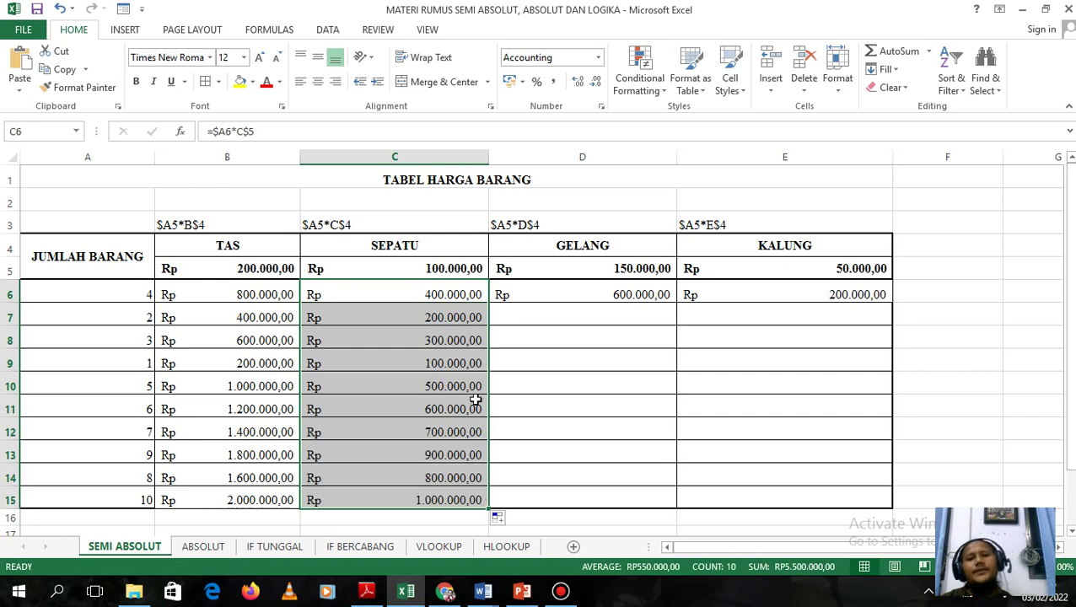
Check the D6 formula against source cells A6 and D5, and copy it down through D15.
left_click(550, 290)
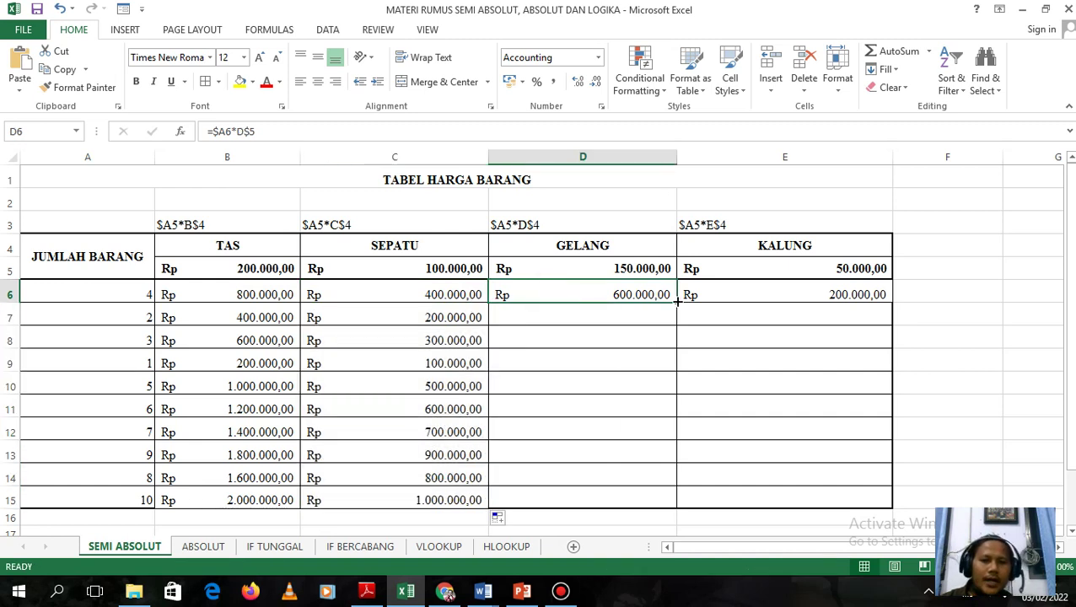
left_click(141, 293)
left_click(596, 270)
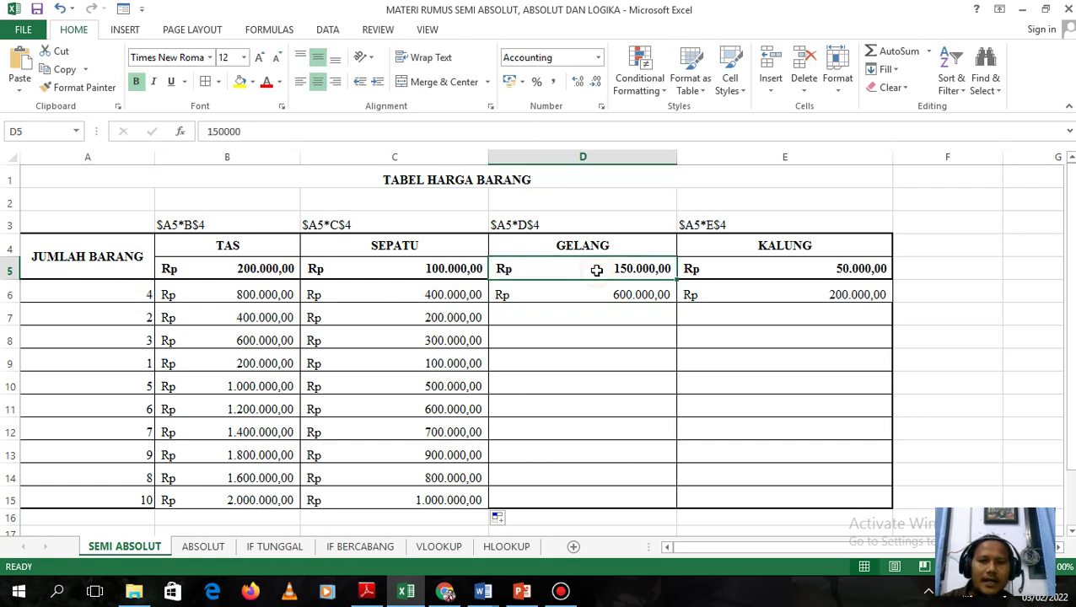
left_click(641, 296)
left_click_drag(676, 301, 670, 509)
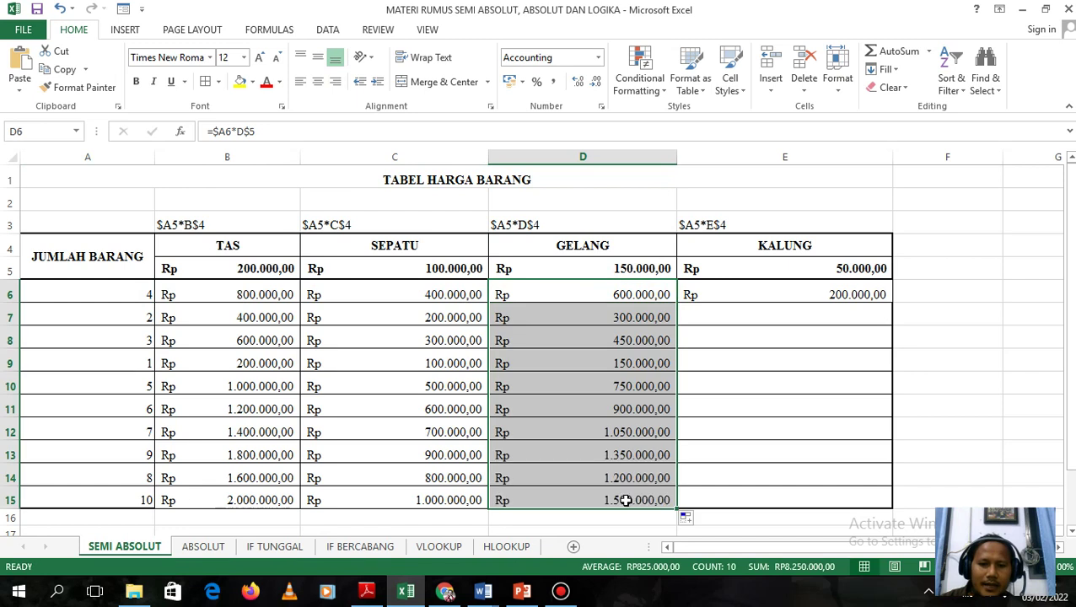
left_click(624, 500)
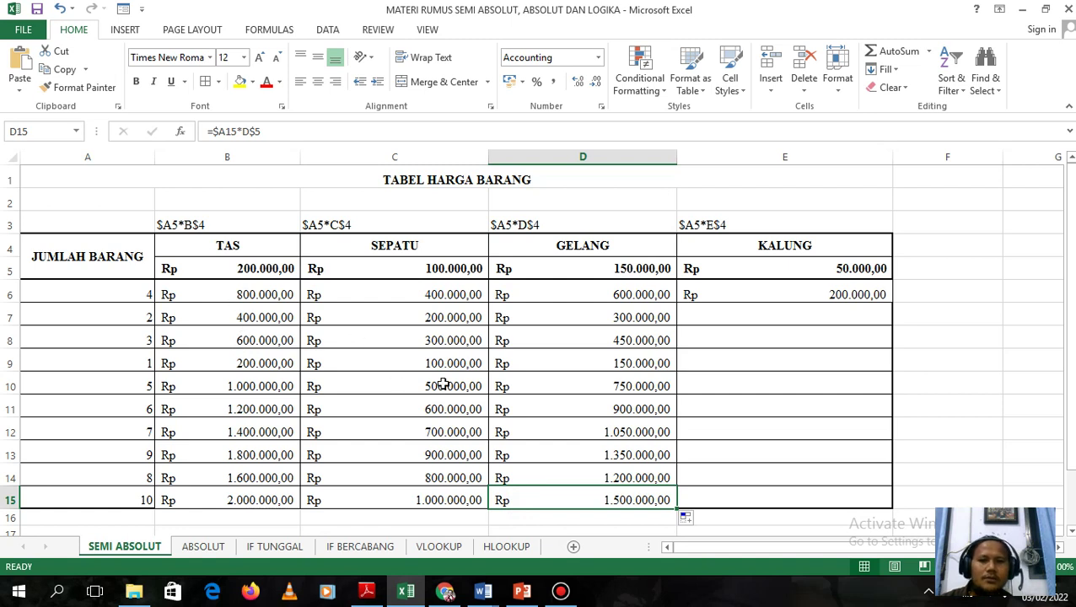
Correct the quantity reference in the formula notes above TAS and SEPATU so they read $A6*B$4 and $A6*C$4.
left_click(764, 294)
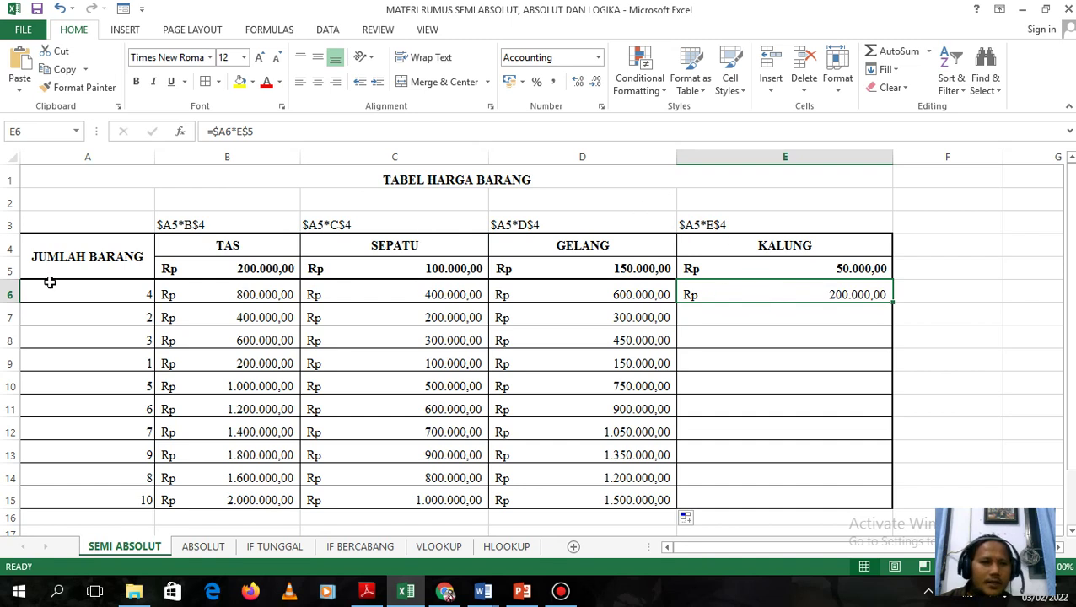
left_click(8, 268)
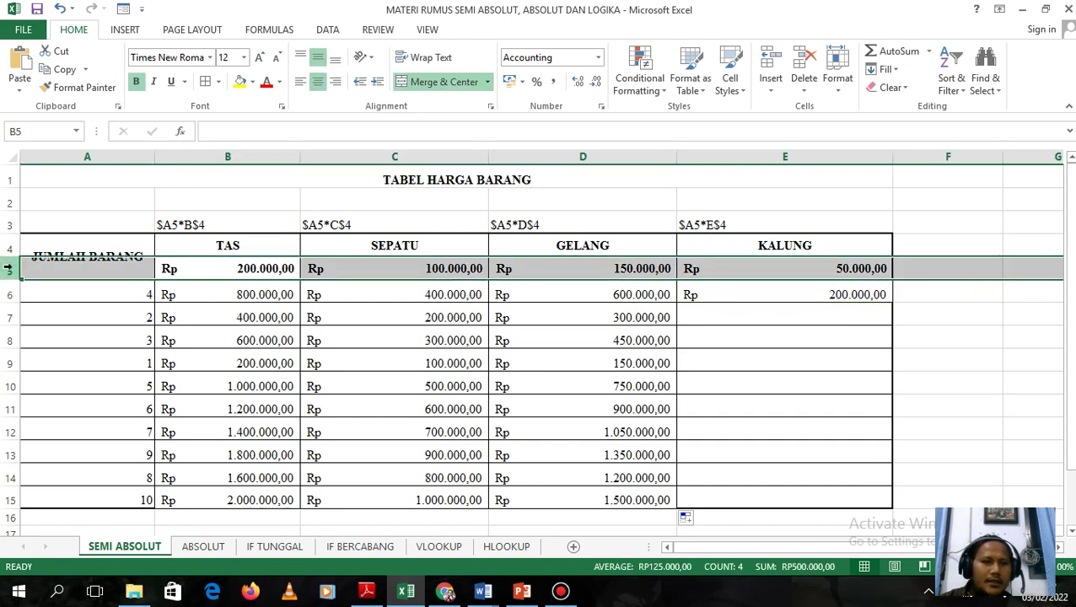
left_click(190, 223)
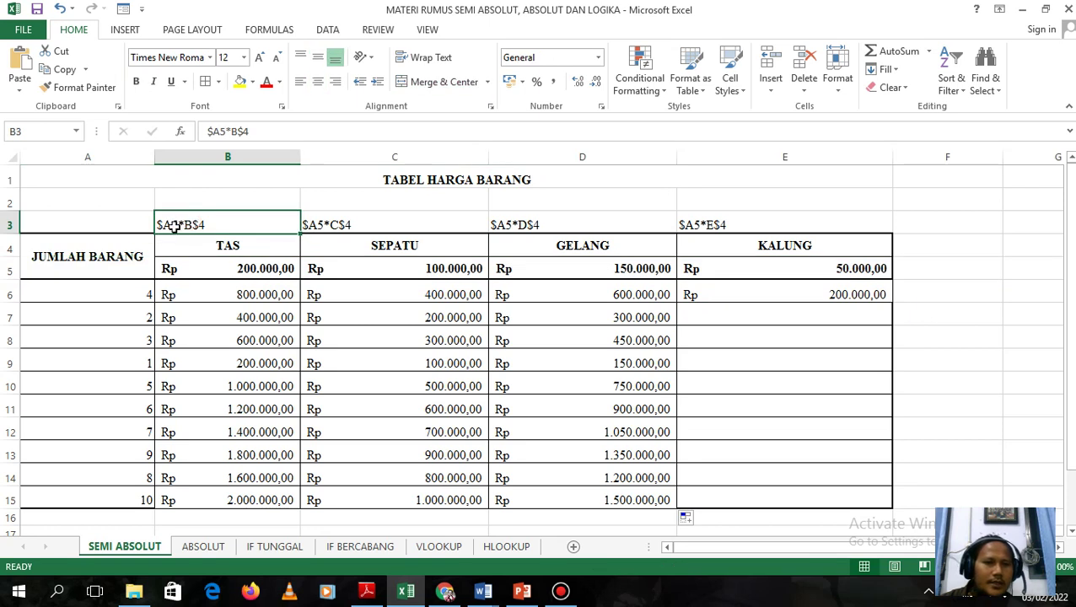
double_click(173, 226)
key("Delete")
type("6")
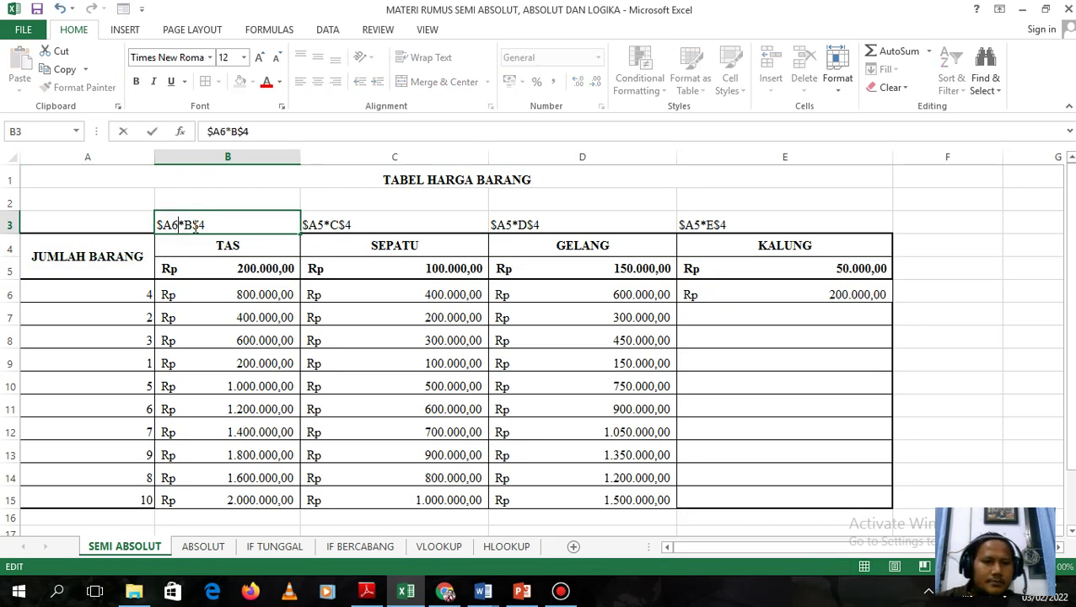
left_click(319, 223)
double_click(321, 225)
key("Delete")
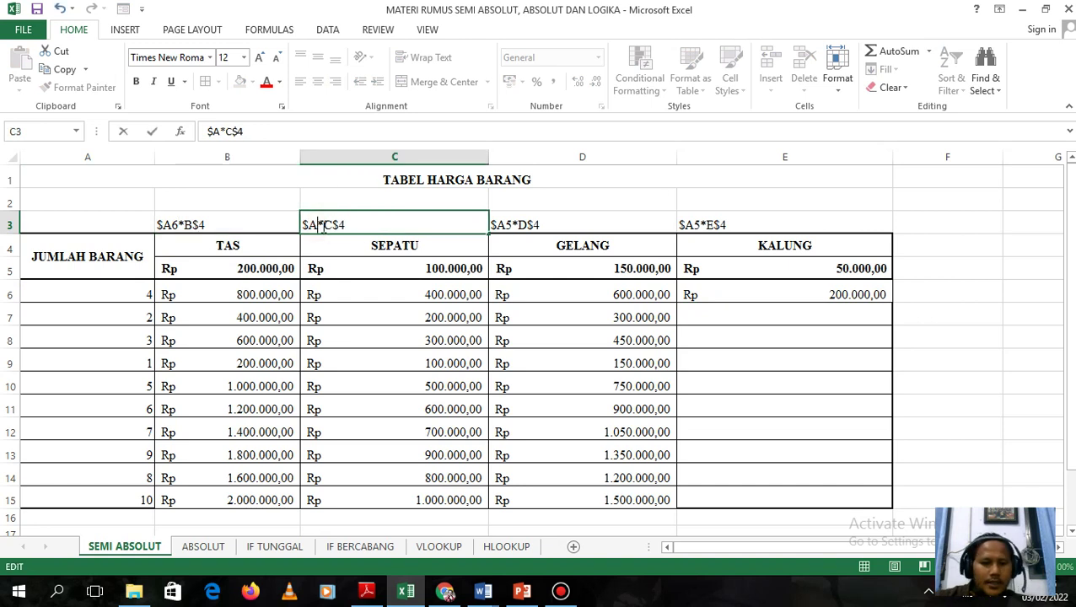
type("6")
Correct the quantity reference in the formula notes above GELANG and KALUNG so they read $A6*D$4 and $A6*E$4.
left_click(510, 224)
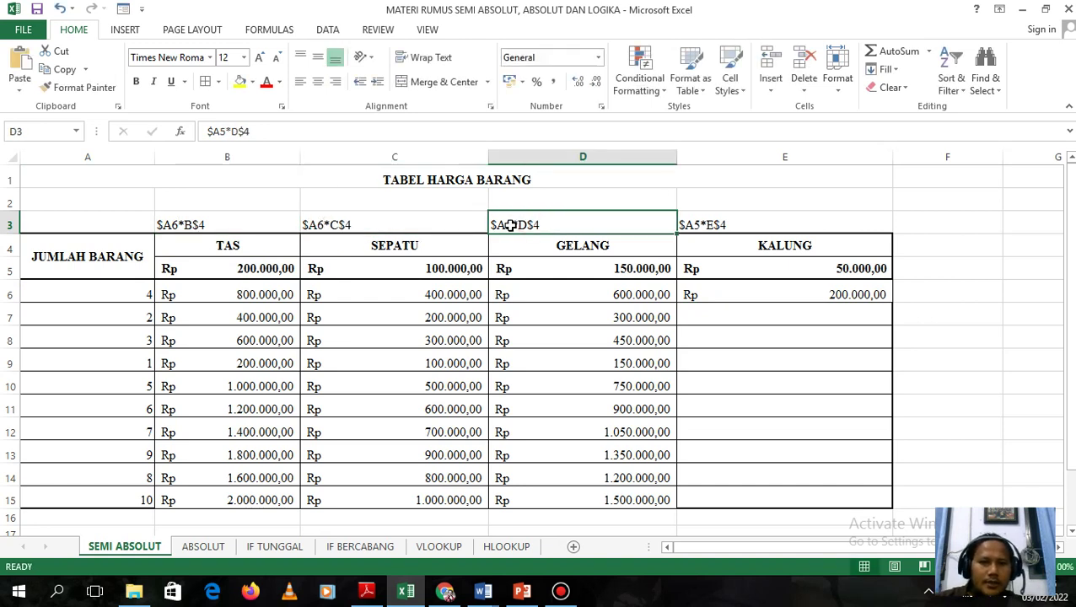
double_click(515, 224)
key("BackSpace")
type("6")
left_click(692, 221)
double_click(693, 222)
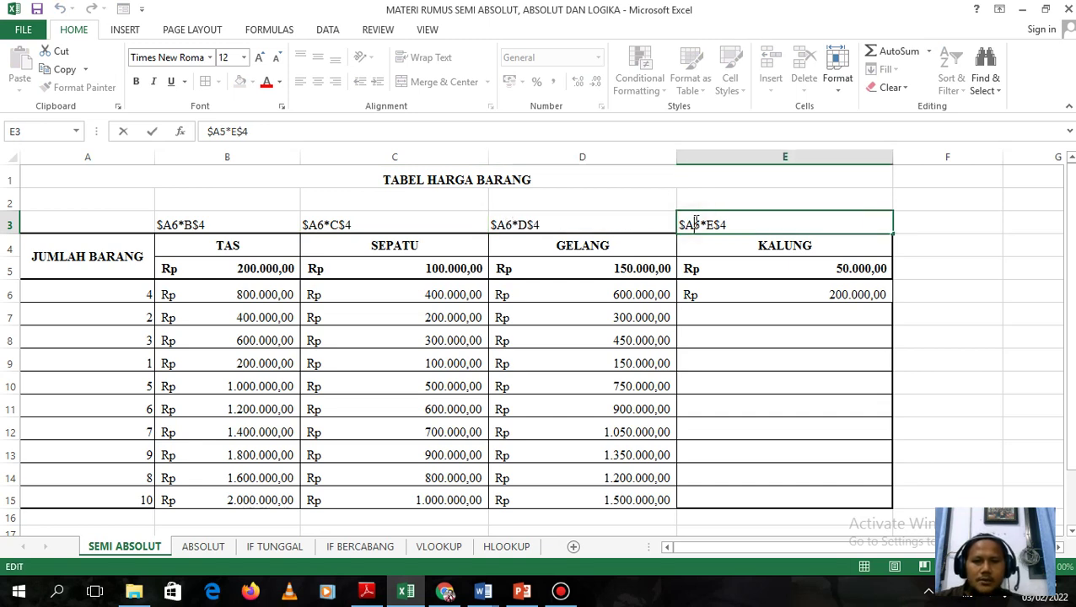
key("BackSpace")
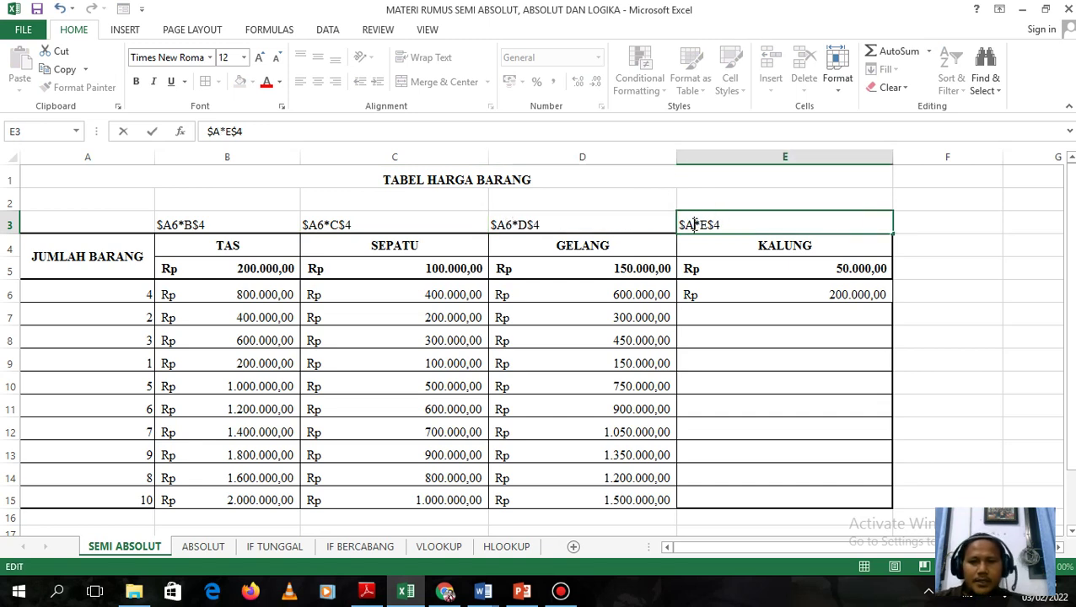
type("6")
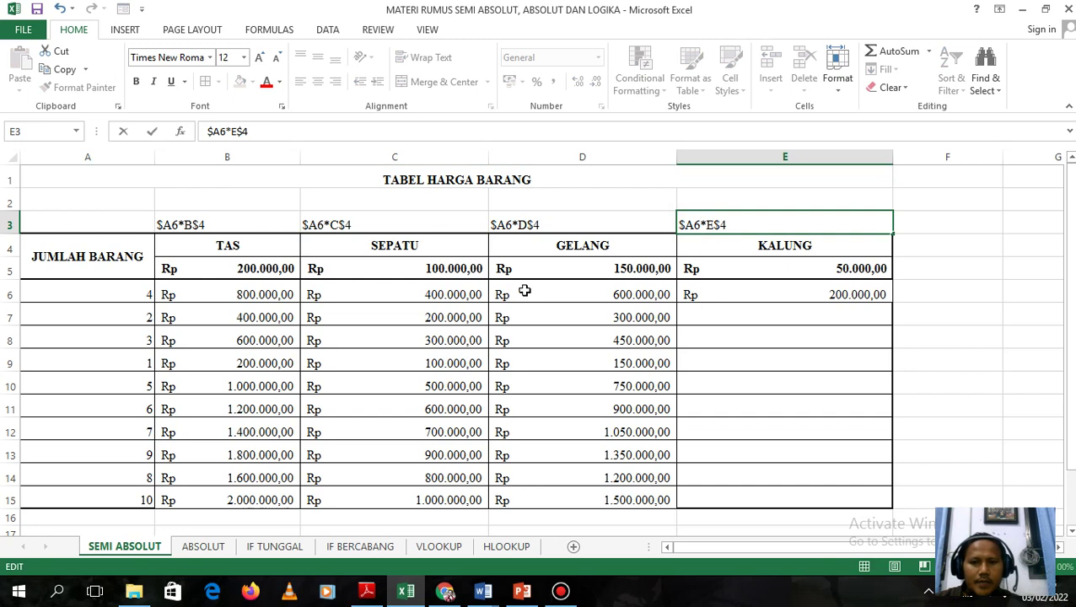
Compare the note in B3 with the B6 formula and correct the note to $A6*B$5.
left_click(268, 293)
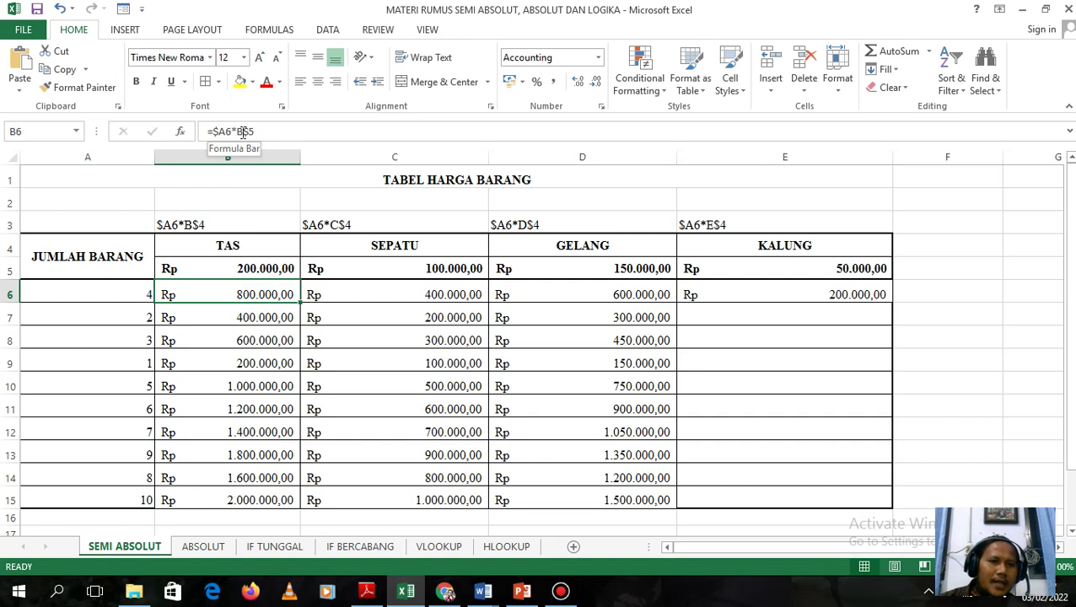
left_click(235, 263)
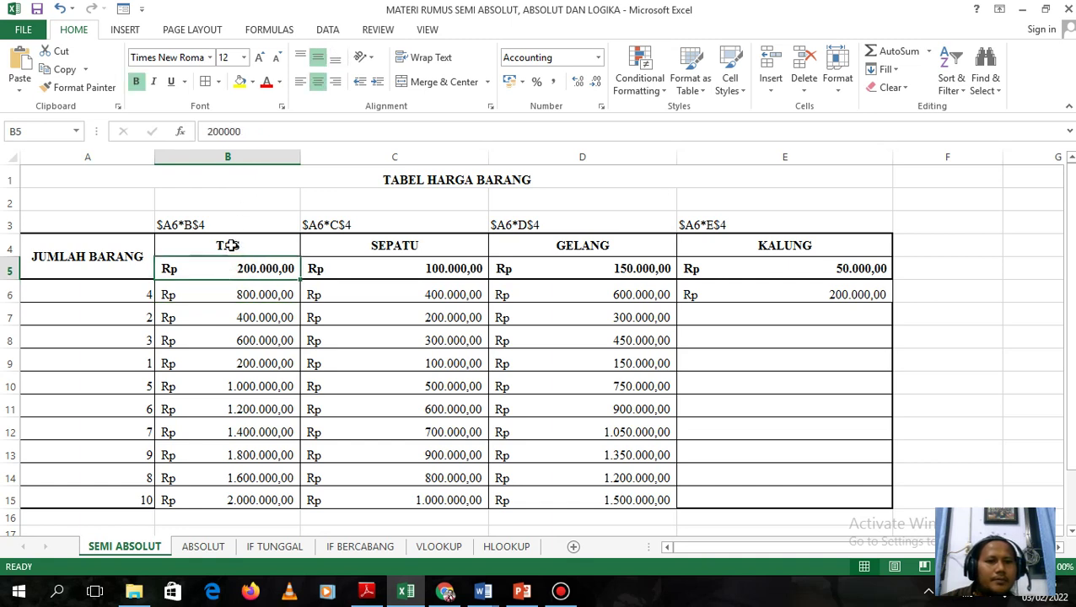
left_click(222, 218)
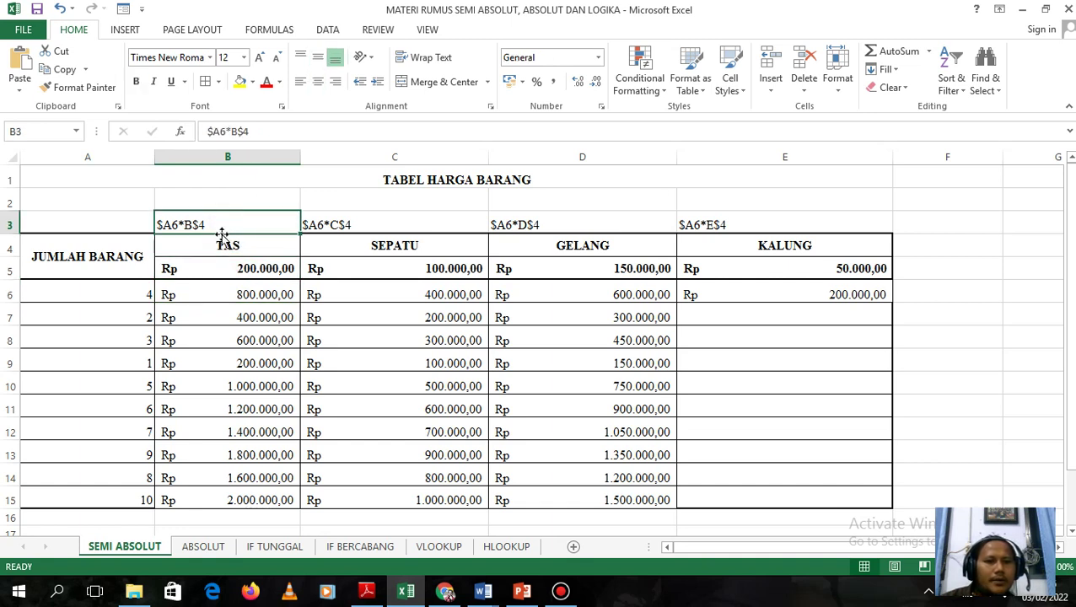
left_click(228, 289)
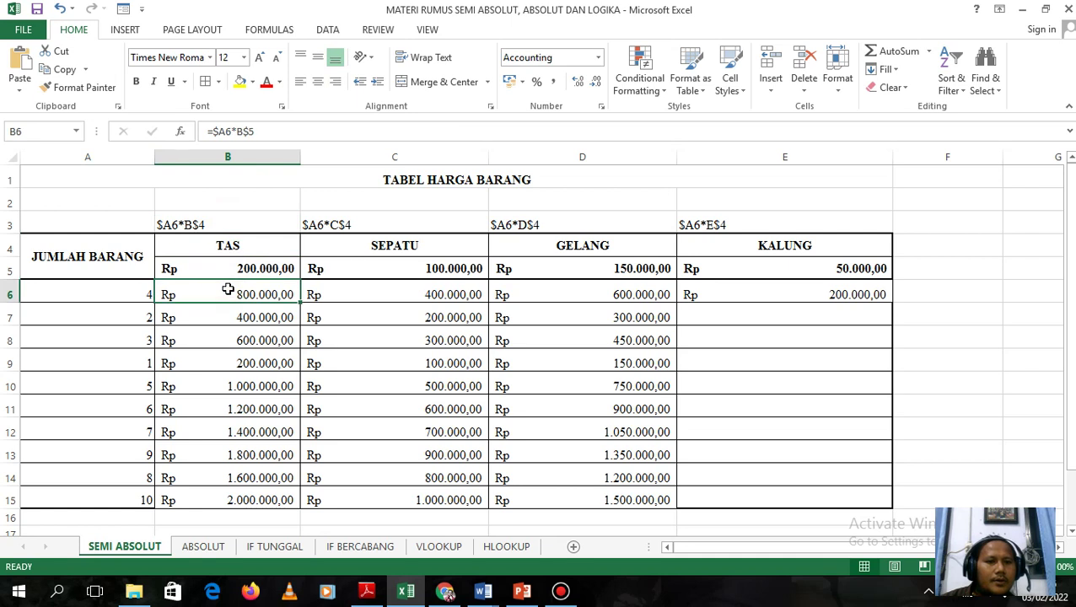
left_click(205, 226)
left_click(267, 130)
key("BackSpace")
type("5")
Correct the price reference in the formula notes above SEPATU and GELANG so they read $A6*C$5 and $A6*D$5.
left_click(395, 221)
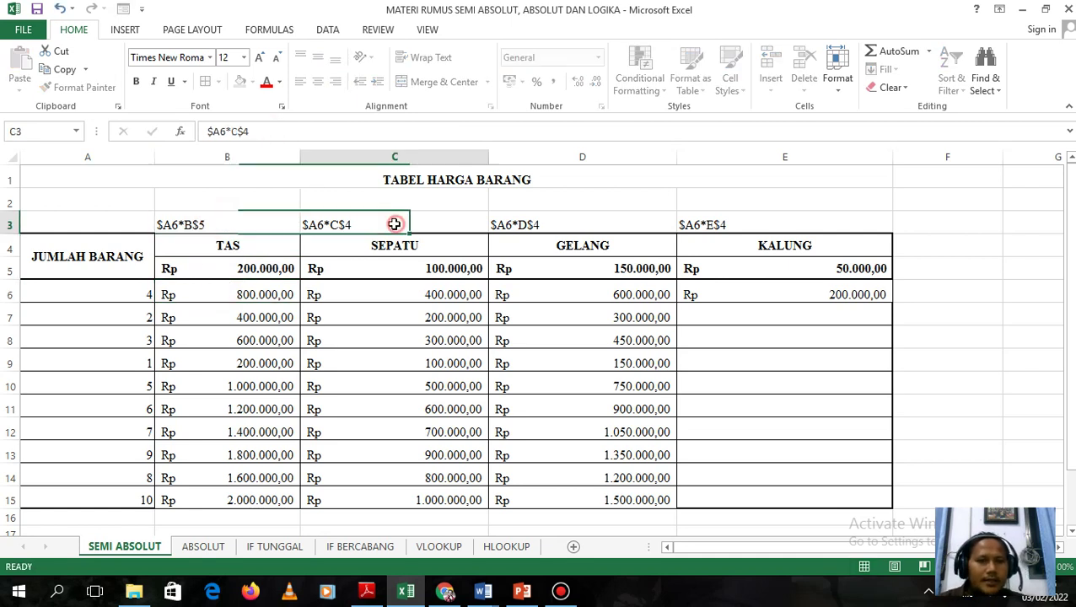
left_click(324, 125)
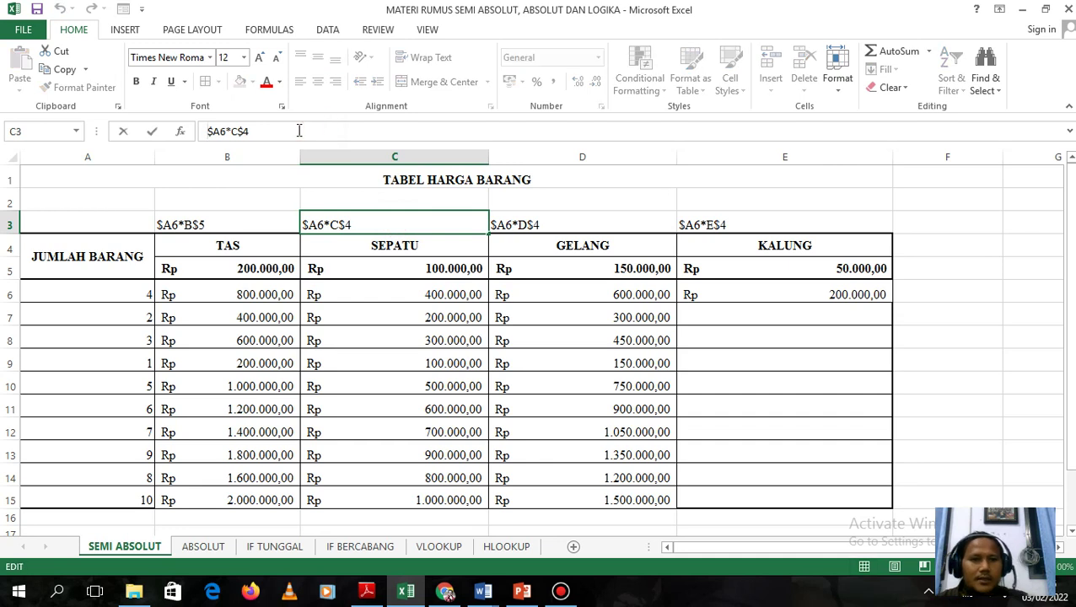
key("BackSpace")
type("5")
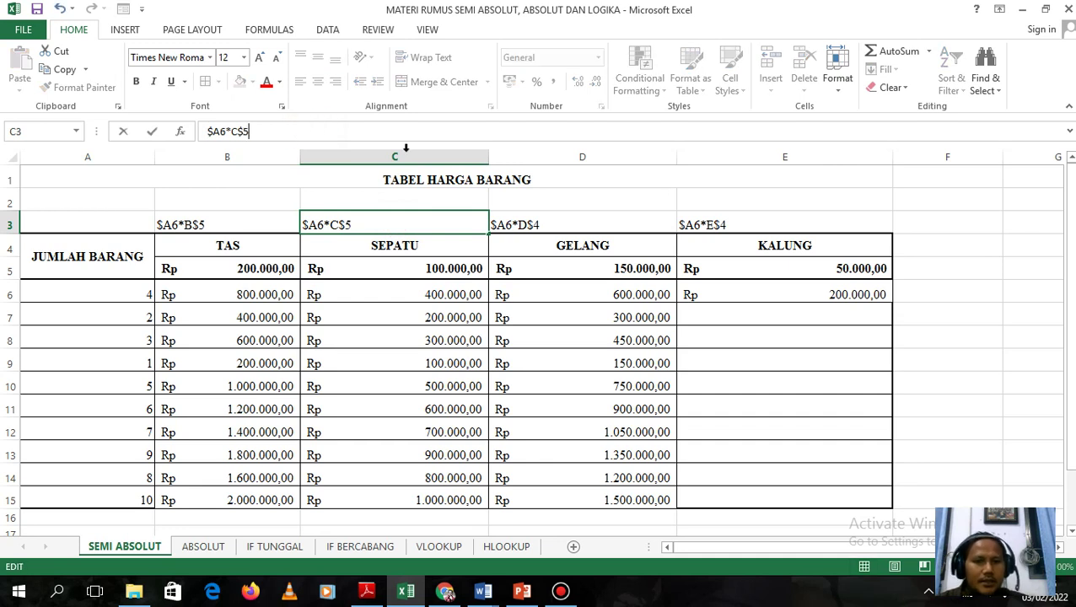
left_click(523, 221)
left_click(321, 135)
key("BackSpace")
type("5")
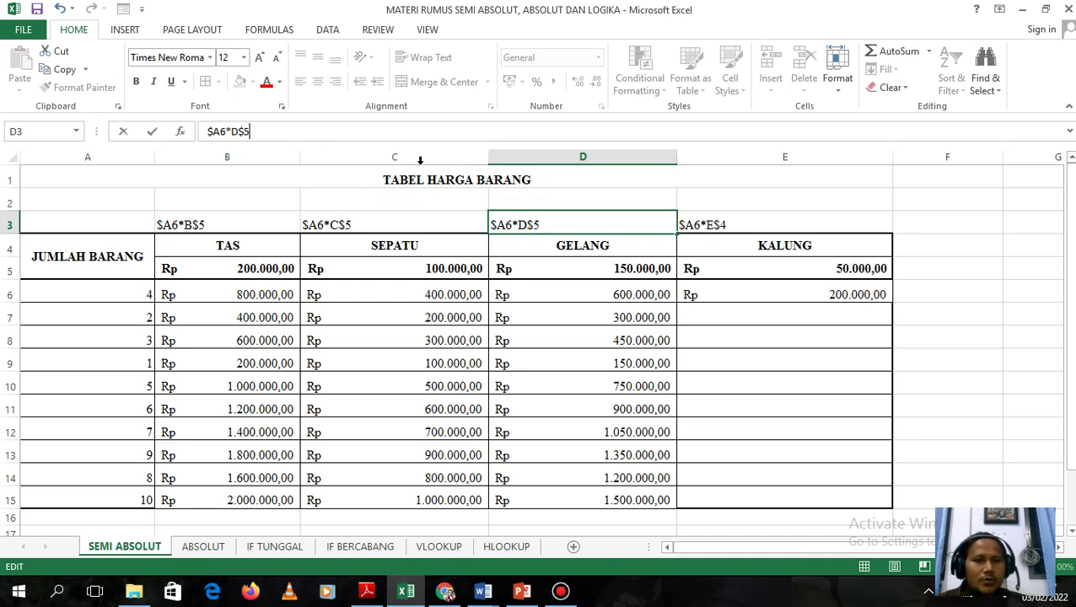
Correct the price reference in the formula note above KALUNG so it reads $A6*E$5.
left_click(698, 224)
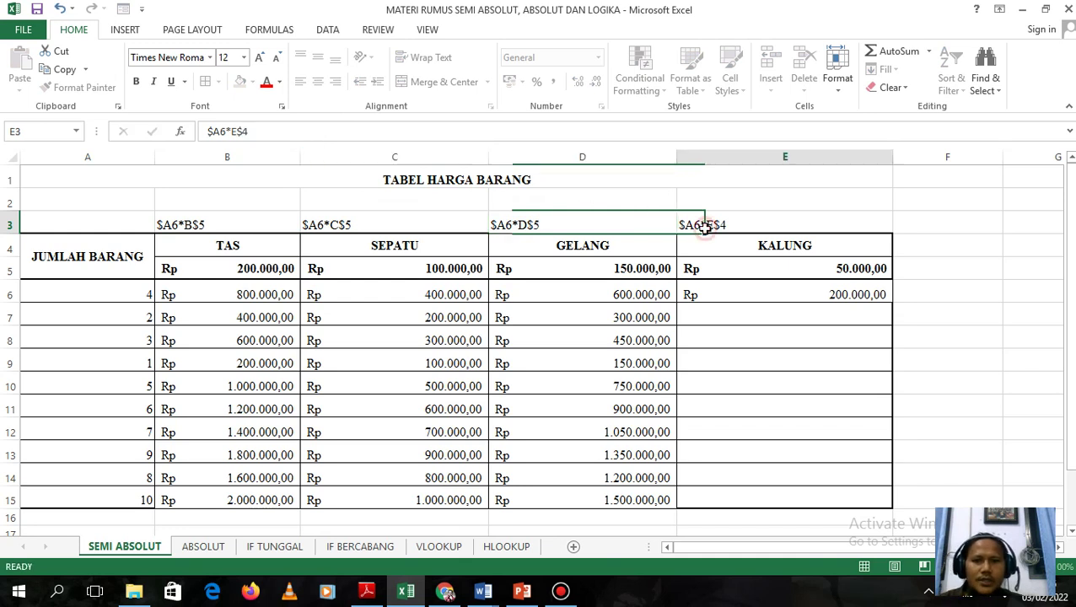
left_click(500, 137)
key("BackSpace")
type("5")
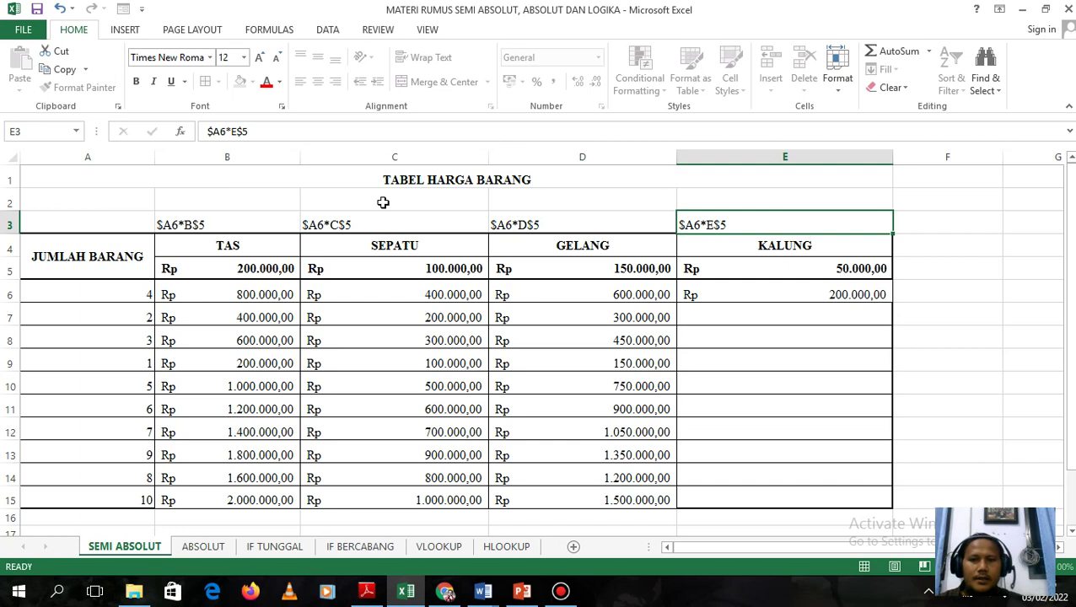
key("Return")
Copy the KALUNG formula in E6 down through E15, leaving E16 below the table empty.
left_click(204, 286)
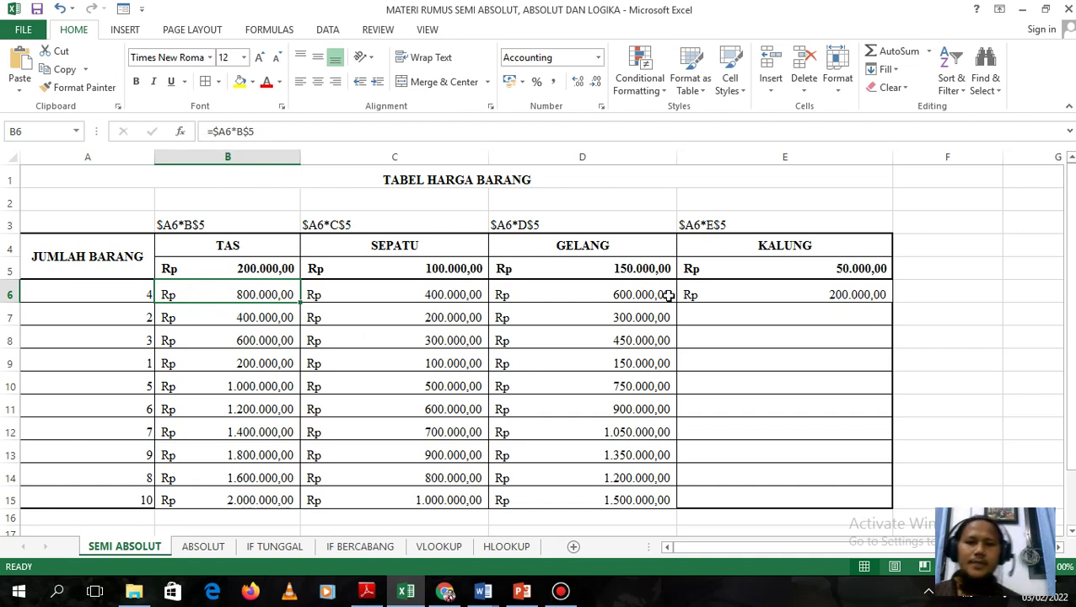
left_click(760, 294)
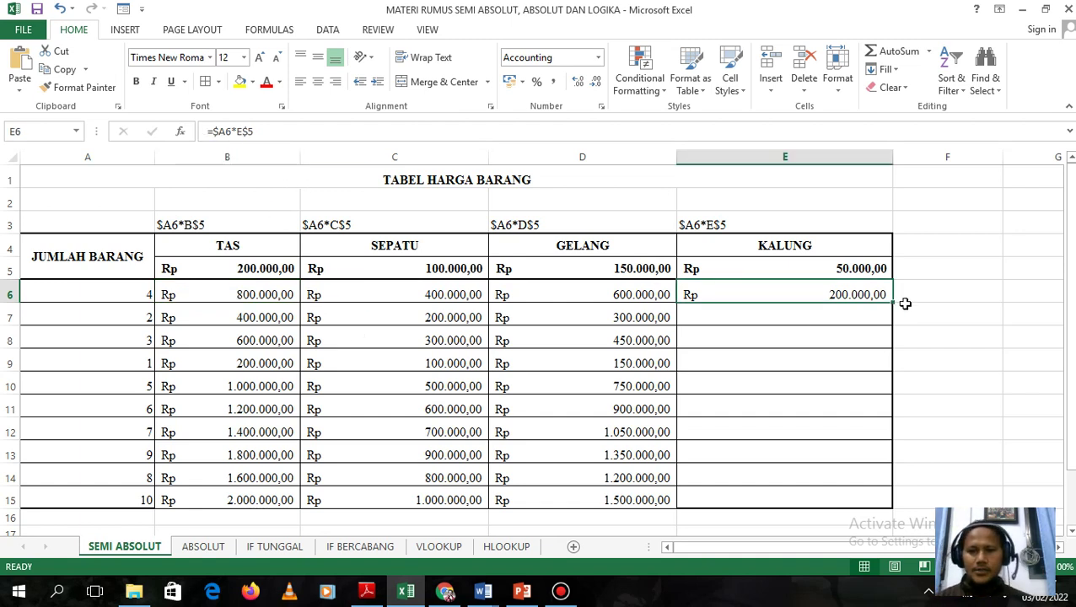
left_click_drag(892, 301, 873, 518)
left_click(839, 520)
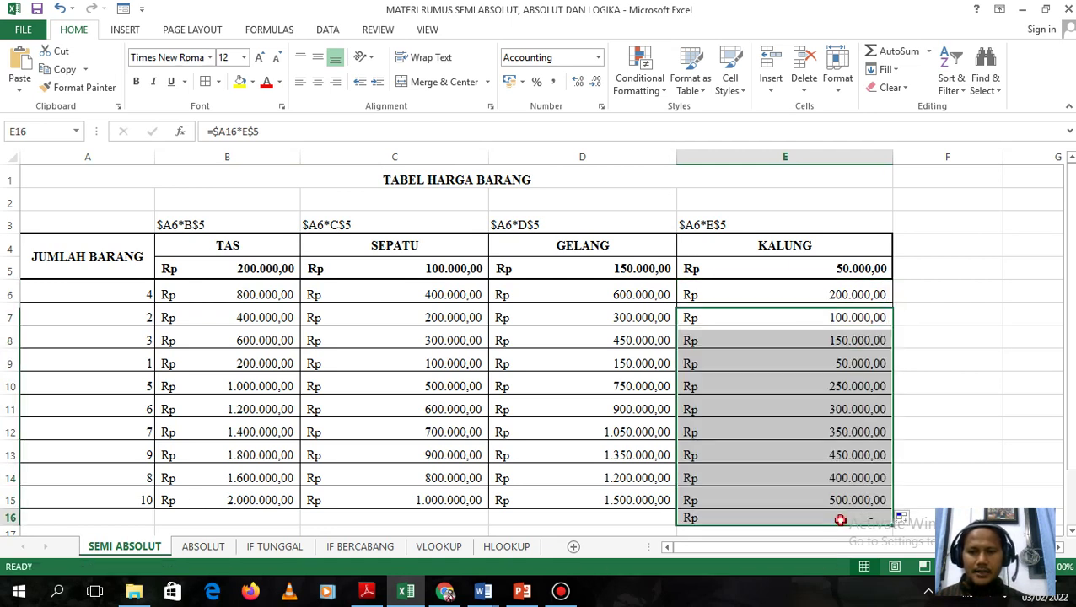
key("Delete")
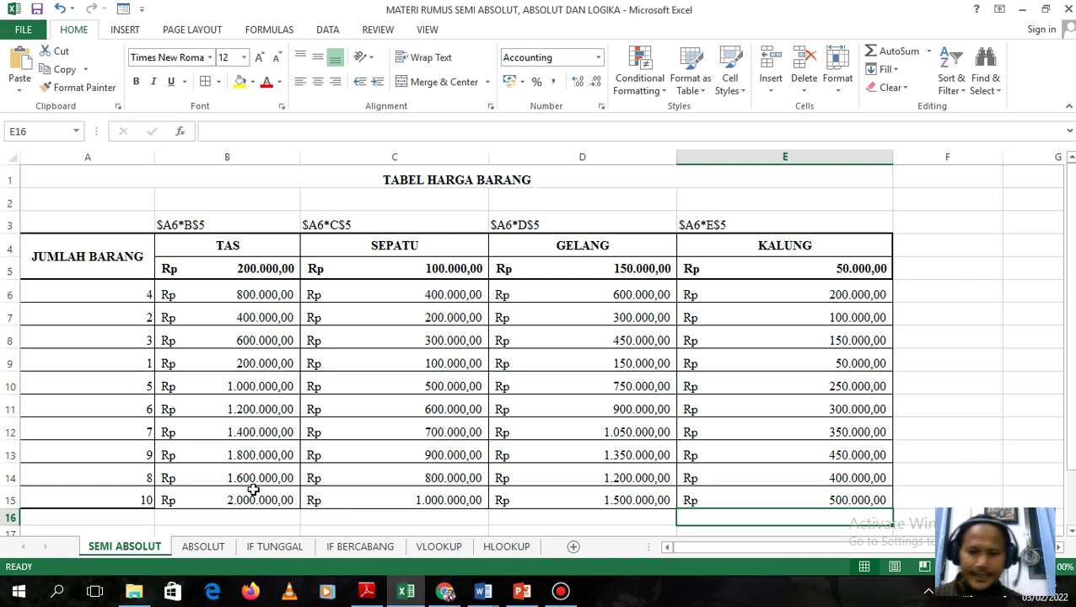
Open the ABSOLUT sheet and examine the GAJI and JAM KERJA values and the HARI KERJA column of DAFTAR BONUS KARYAWAN.
left_click(201, 548)
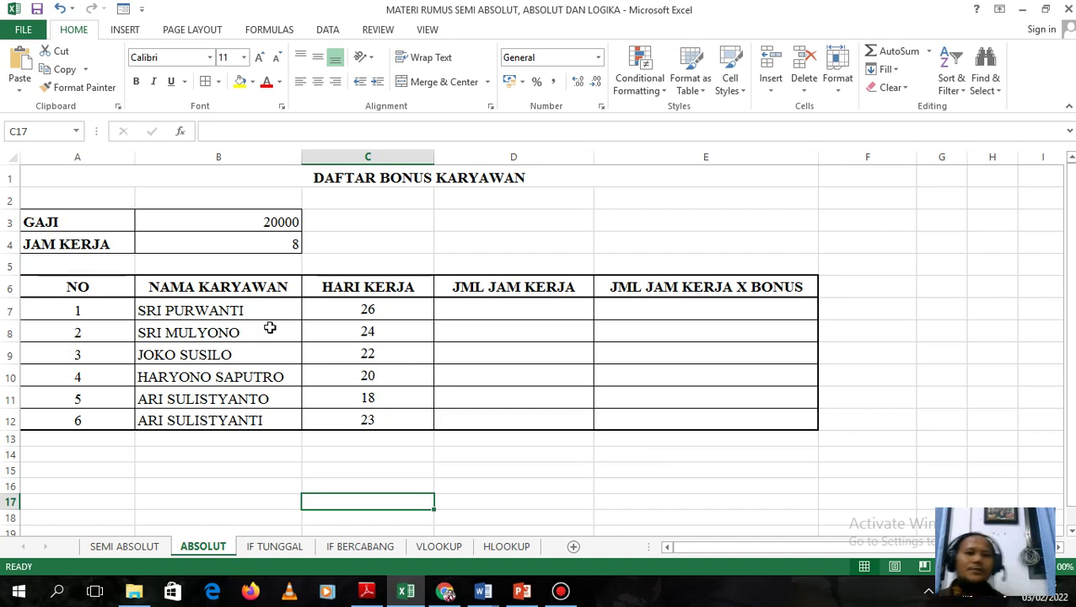
left_click(376, 311)
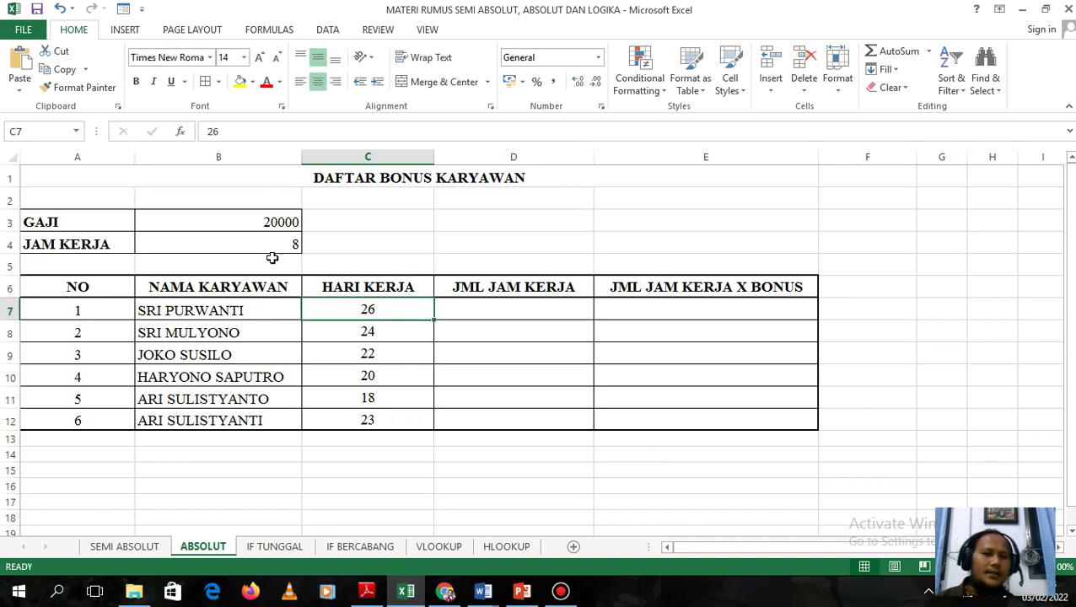
left_click(269, 246)
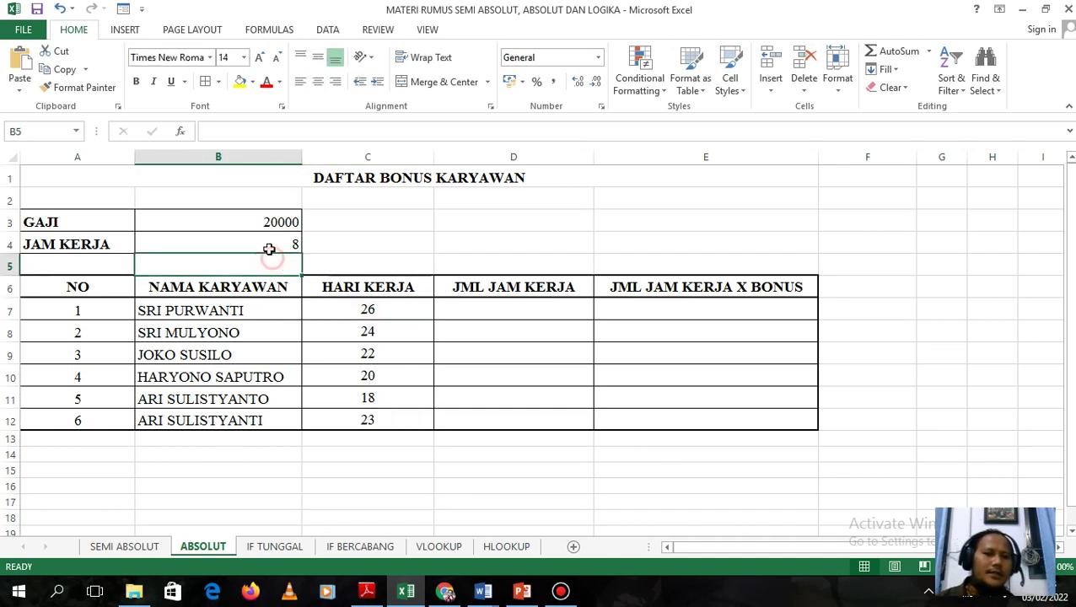
left_click(263, 202)
left_click(255, 240)
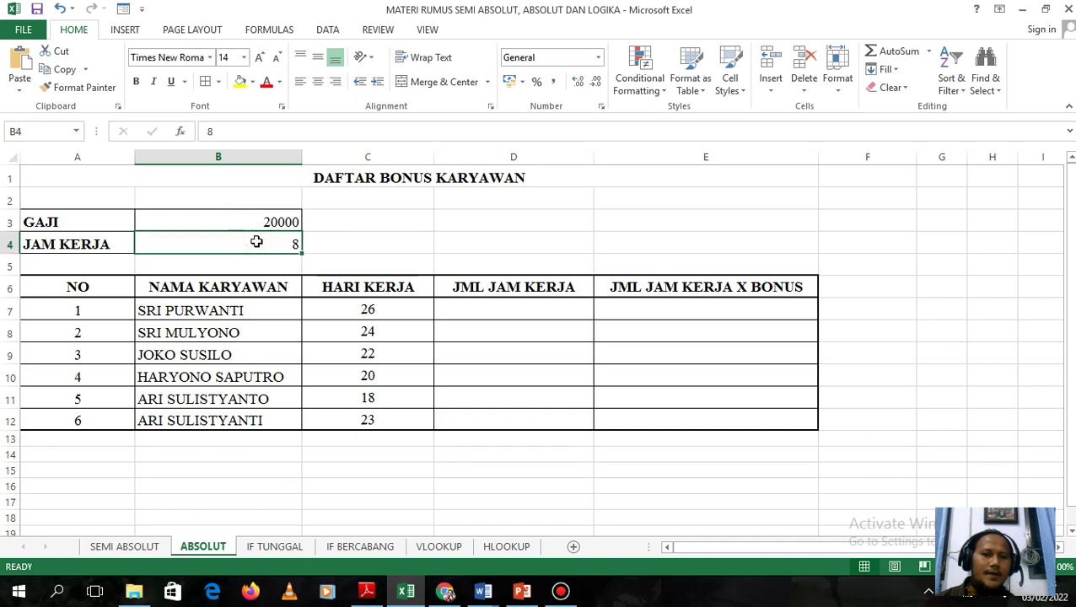
left_click(240, 213)
left_click(240, 242)
left_click(250, 222)
left_click(251, 243)
left_click(255, 223)
left_click(257, 244)
left_click(254, 225)
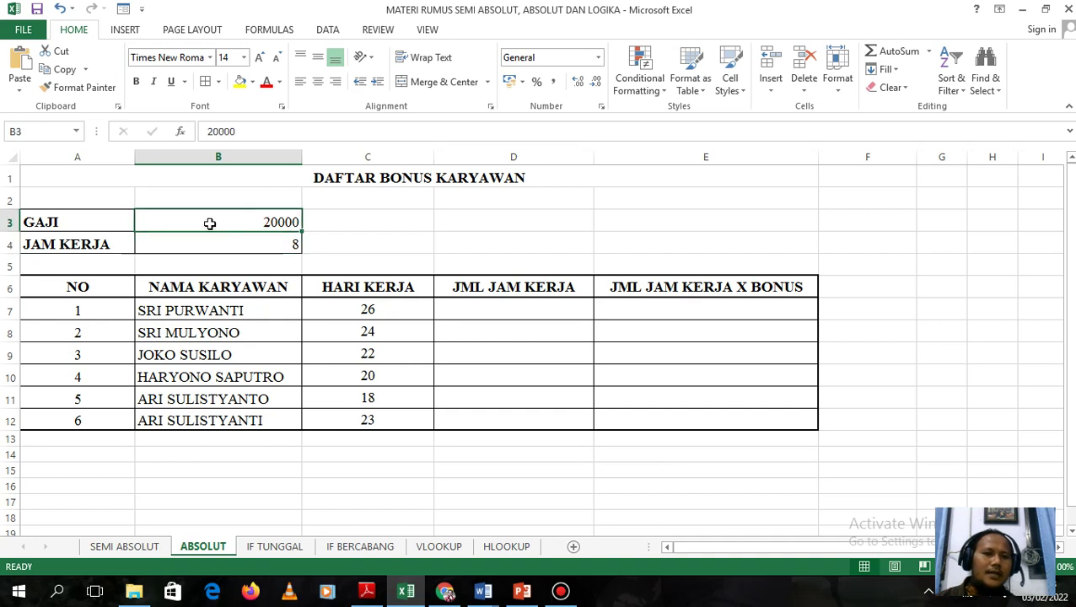
left_click(239, 244)
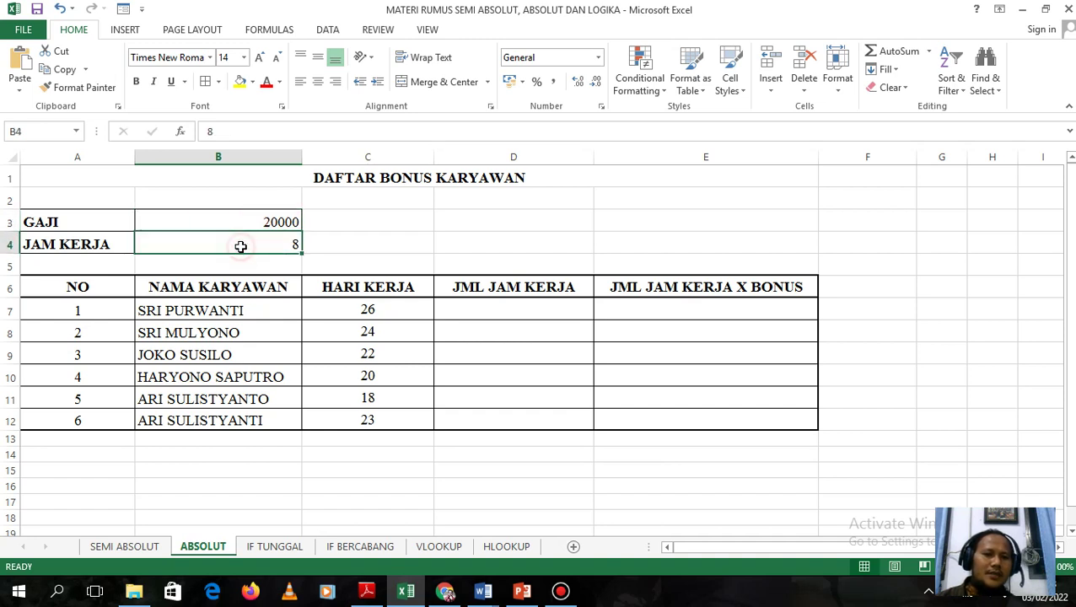
left_click(362, 303)
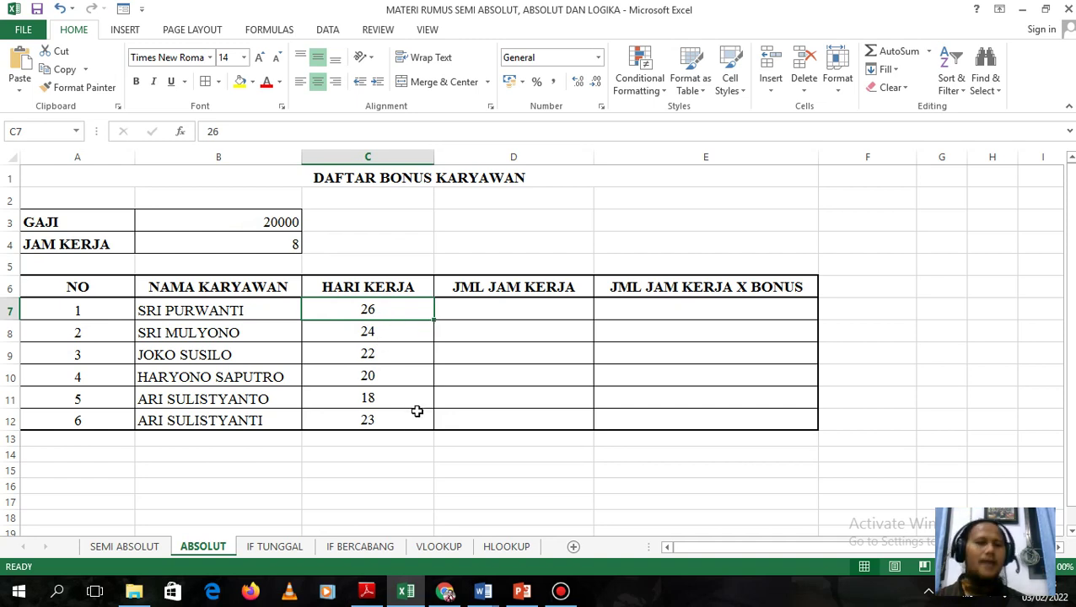
left_click(467, 330)
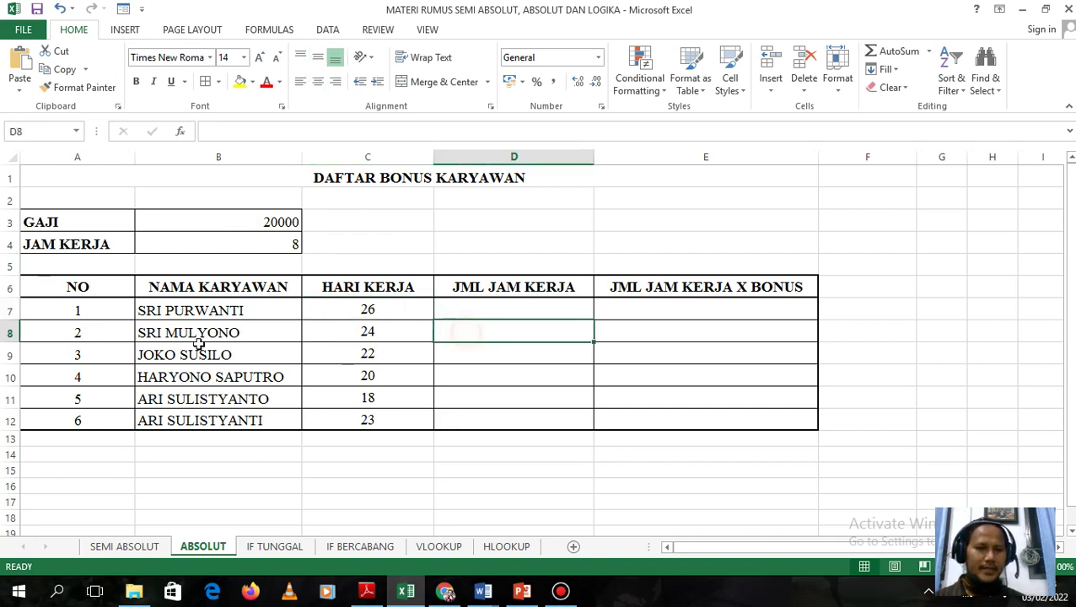
left_click(117, 341)
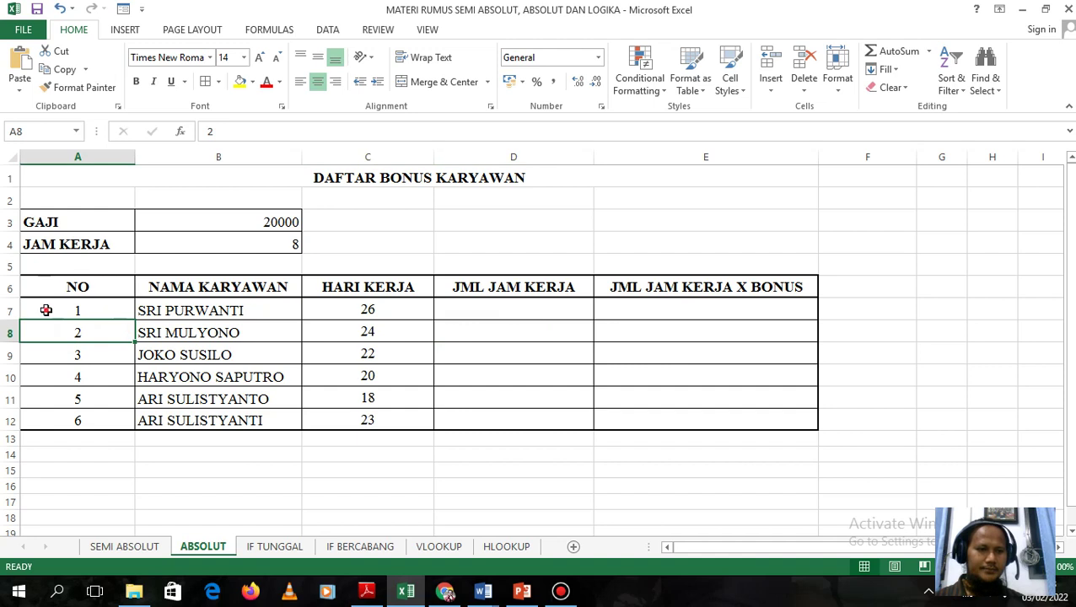
left_click(393, 312)
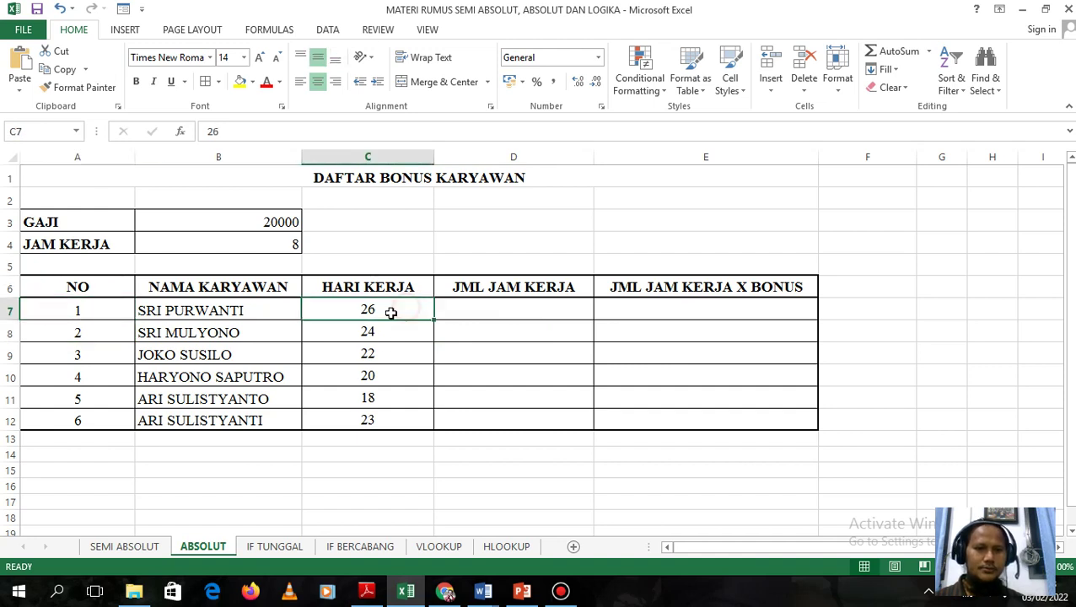
Enter =C7*B4 in D7 under JML JAM KERJA and copy the formula down through D12.
left_click(477, 310)
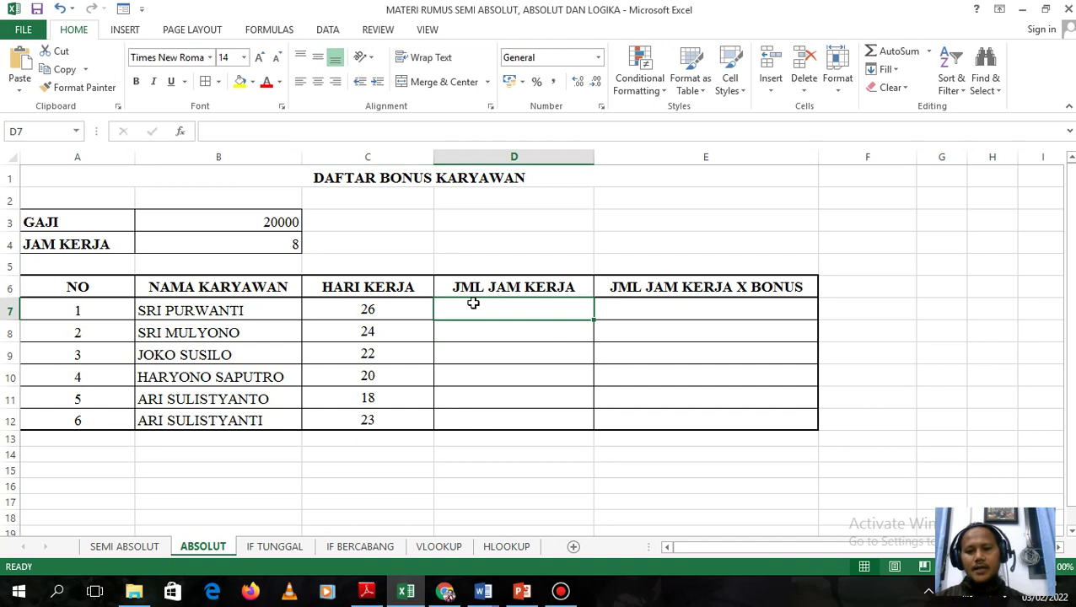
type("=")
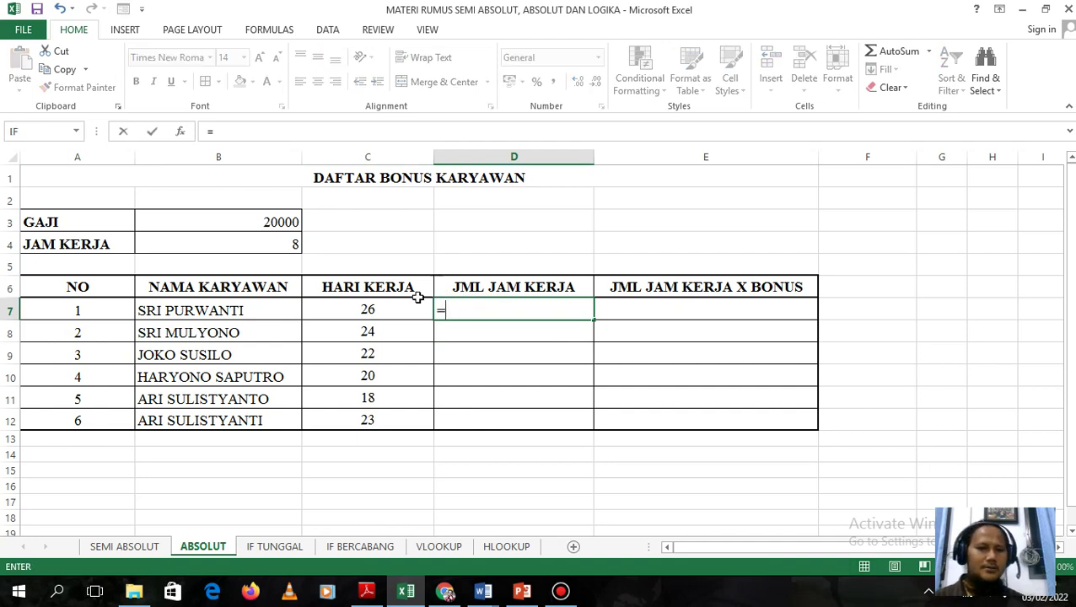
left_click(373, 310)
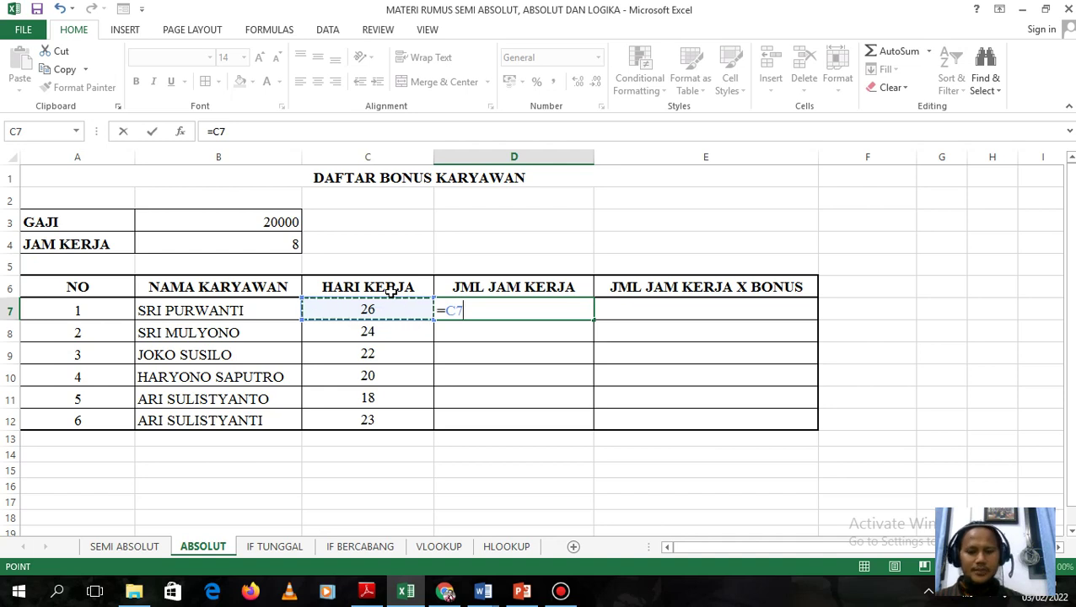
type("*")
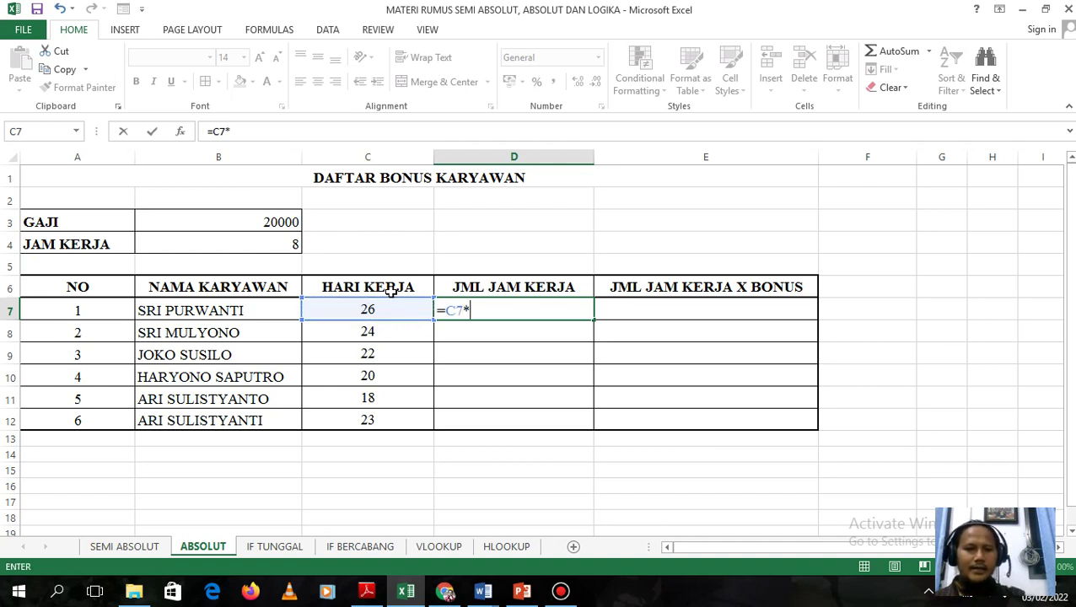
left_click(266, 248)
key("Return")
left_click(556, 314)
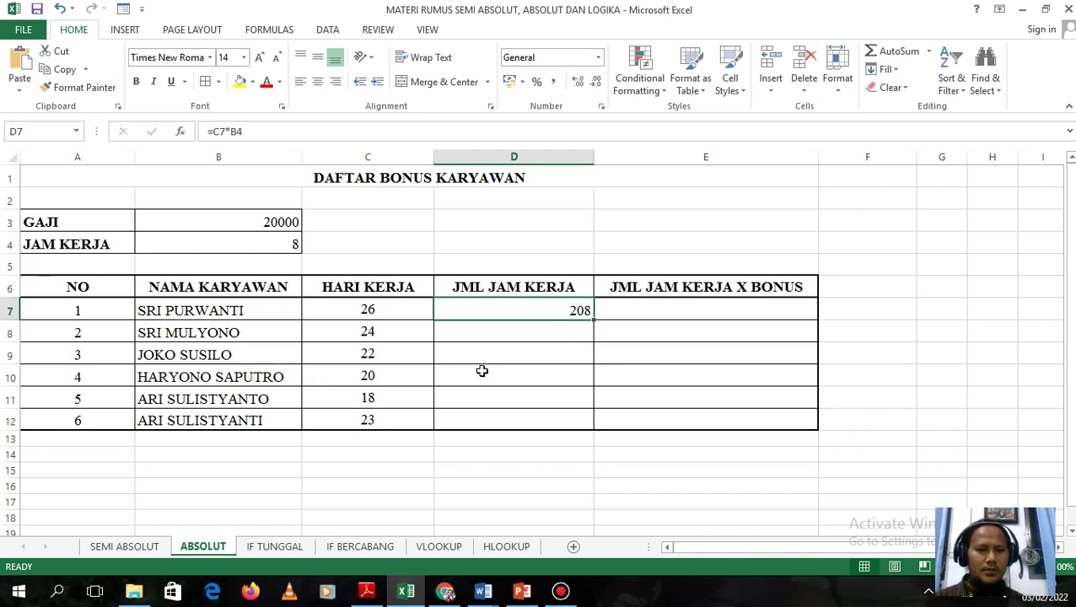
left_click_drag(594, 323, 569, 422)
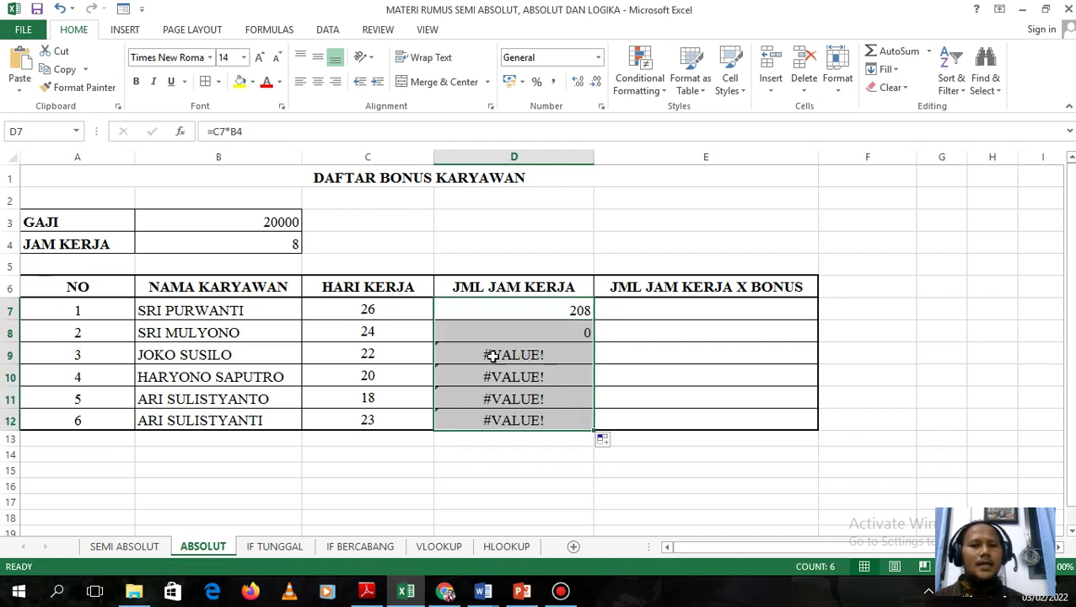
Compare the HARI KERJA cells C7 to C12 with JAM KERJA cell B4 and the cells below it that the copied formulas reference.
left_click(386, 309)
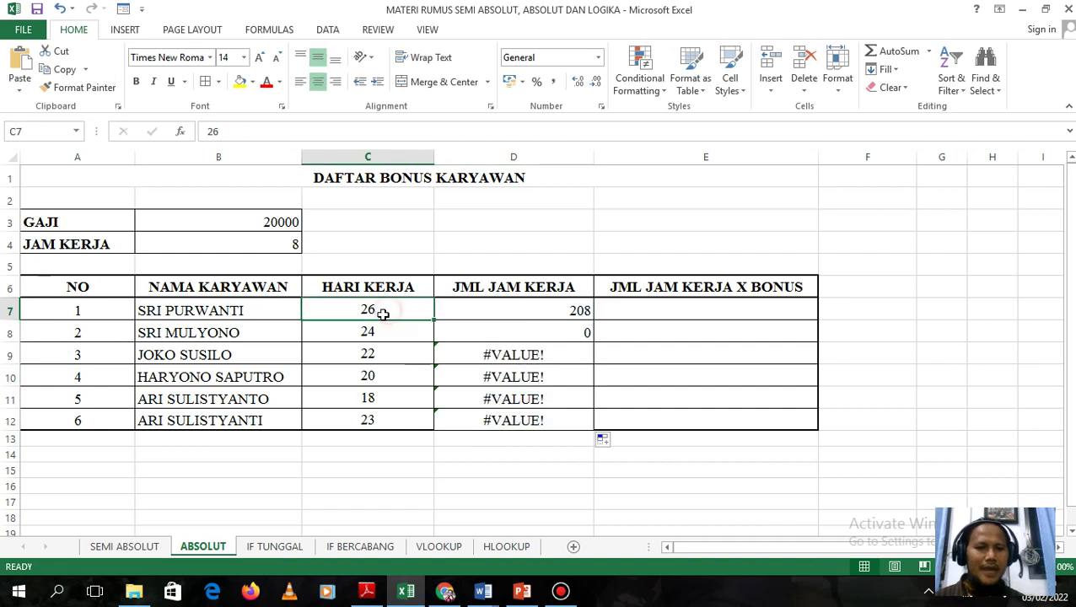
left_click(380, 331)
left_click(378, 354)
left_click(381, 376)
left_click(381, 403)
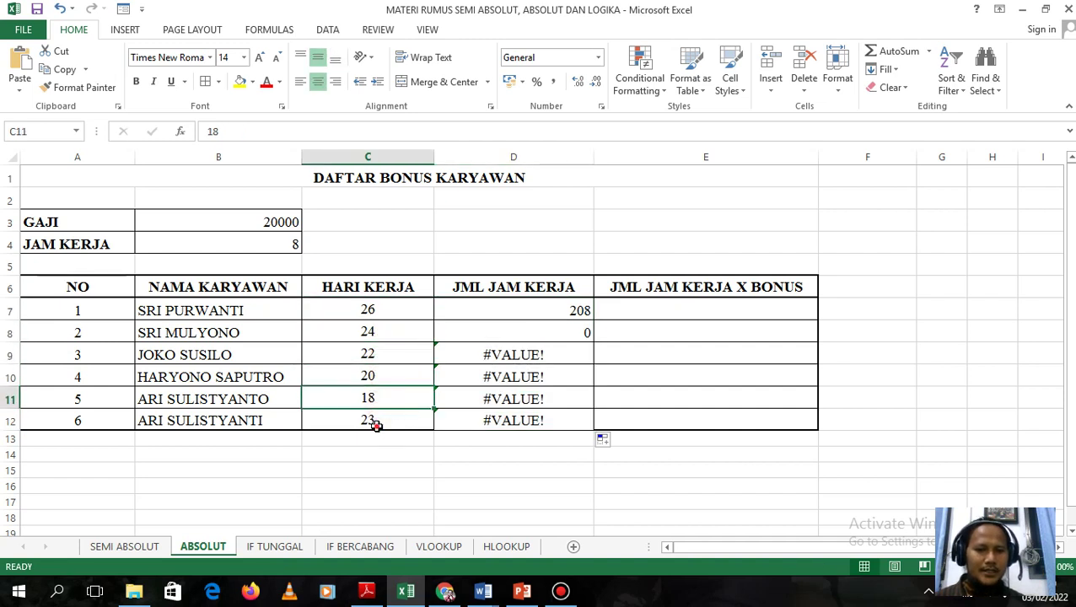
left_click(376, 421)
left_click(251, 247)
left_click(287, 288)
left_click(283, 308)
left_click(283, 331)
left_click(276, 354)
left_click(268, 416)
left_click(271, 377)
left_click(273, 354)
left_click(276, 314)
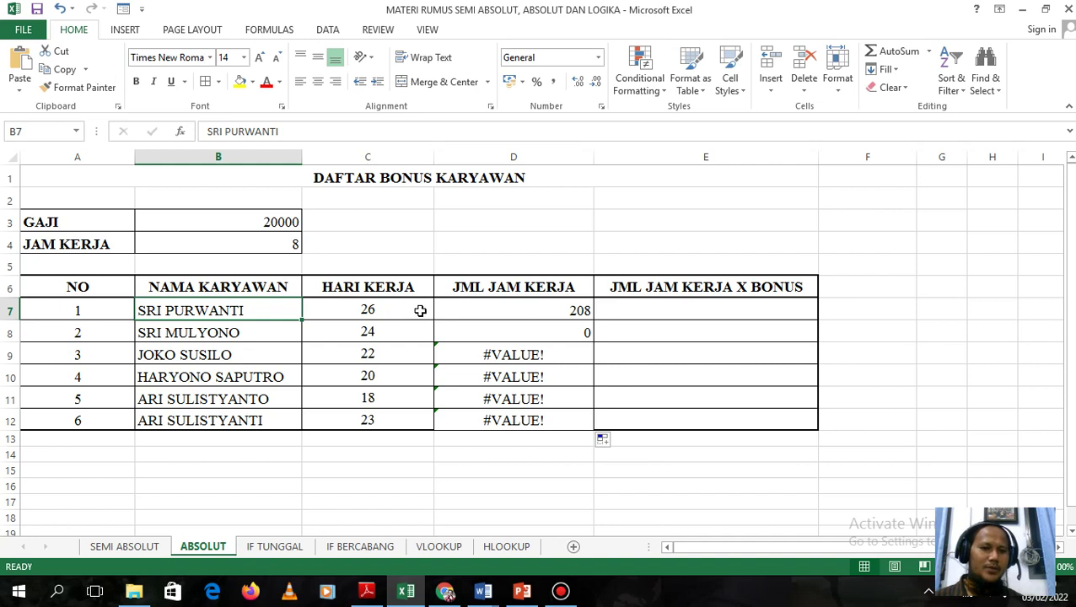
left_click(286, 244)
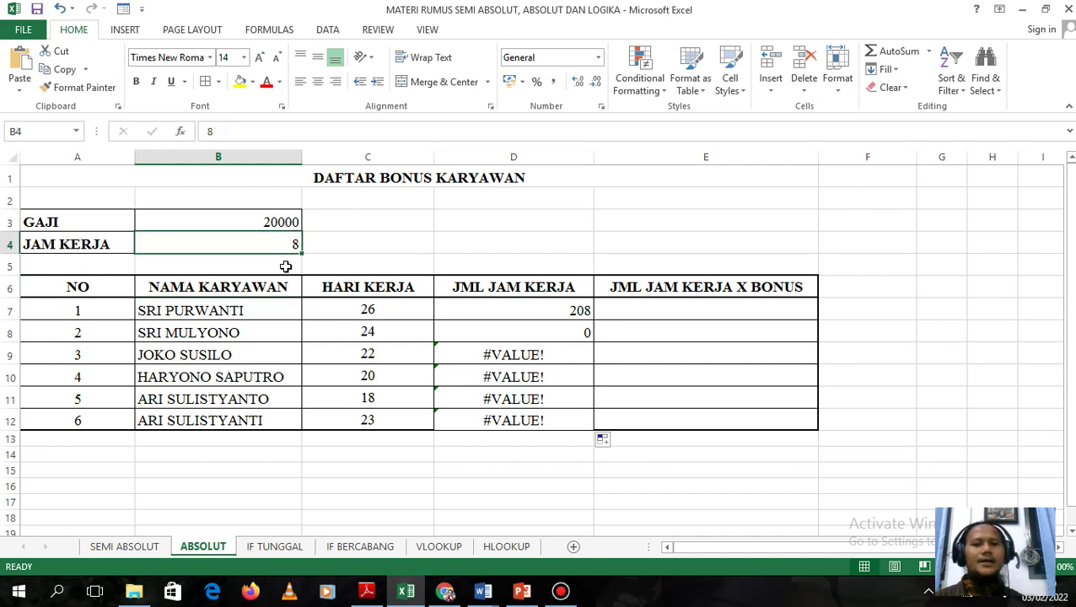
Enter =C7*$B$4 in D7 under JML JAM KERJA and copy the formula down through D12.
left_click(478, 311)
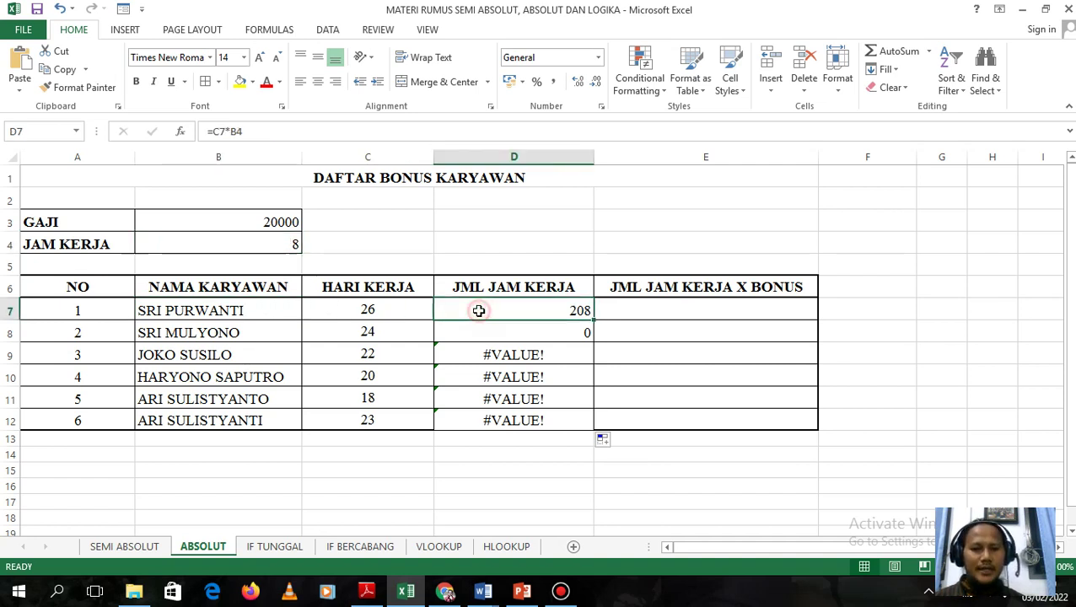
type("=")
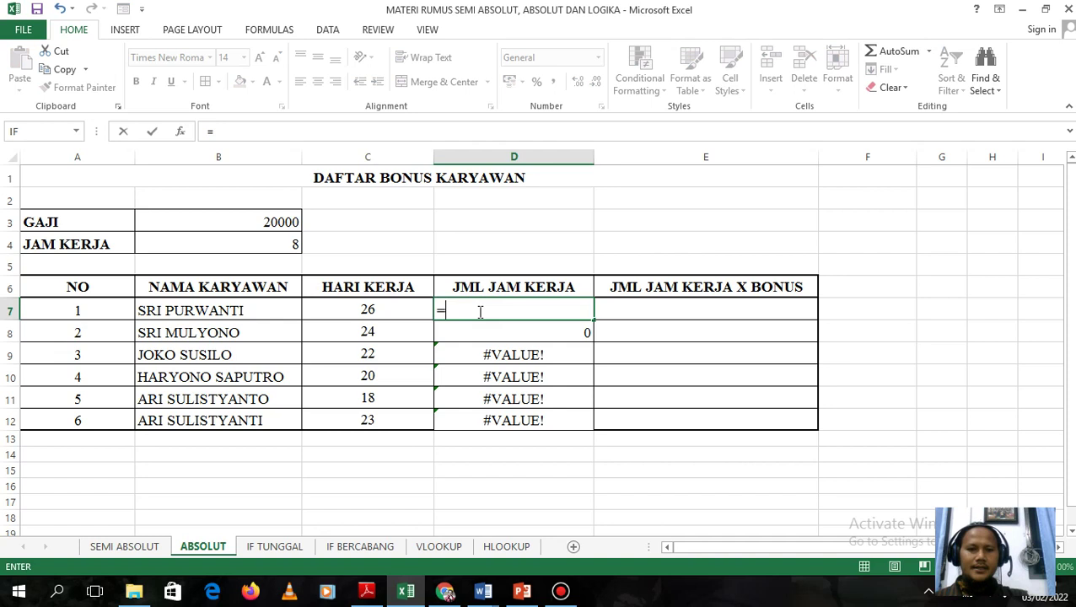
left_click(403, 315)
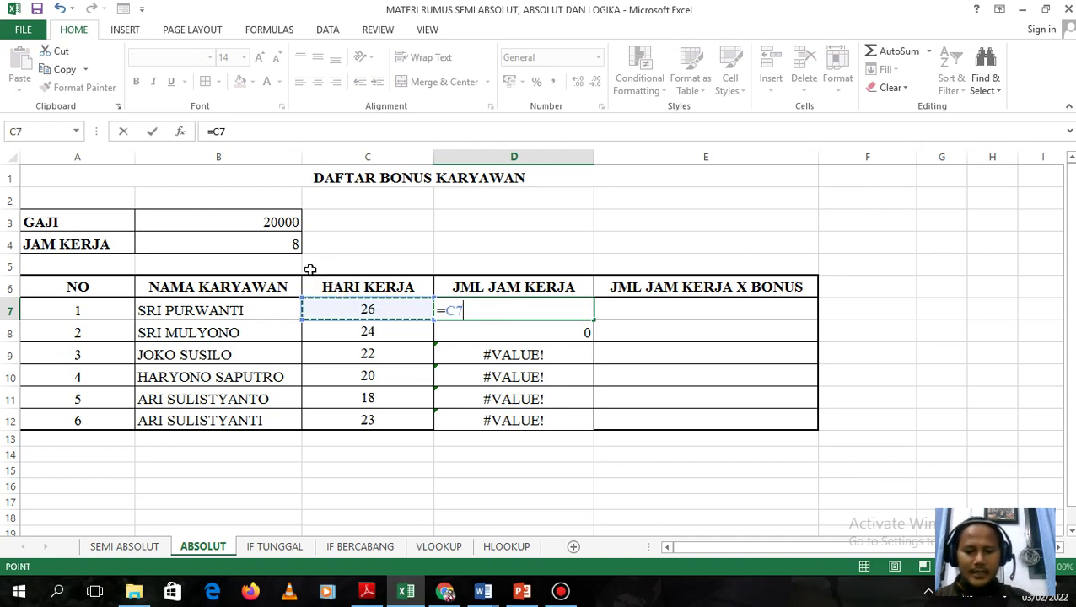
type("*")
left_click(275, 245)
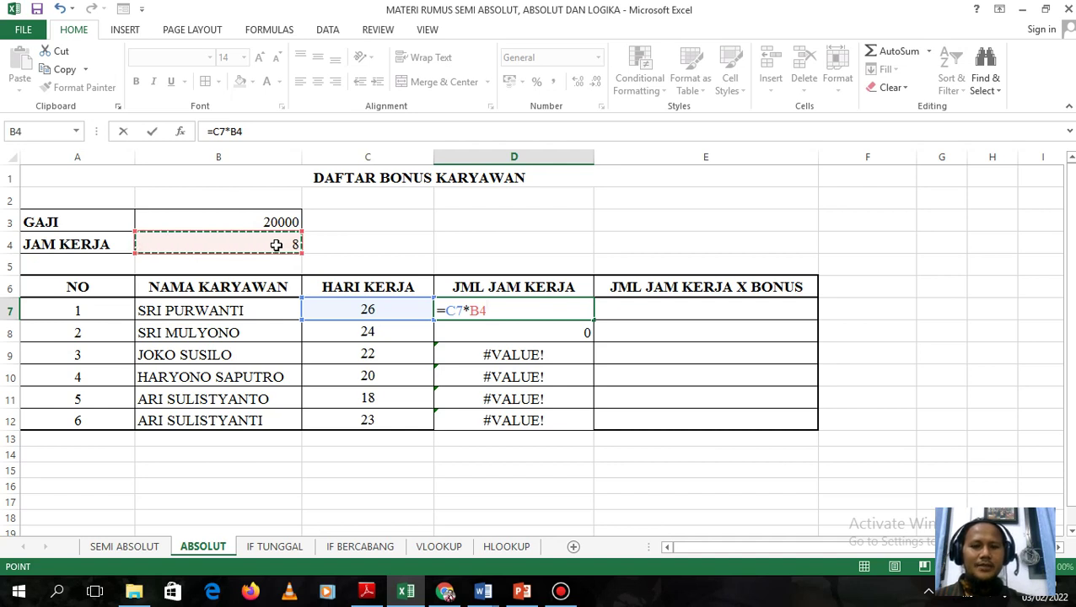
key("F4")
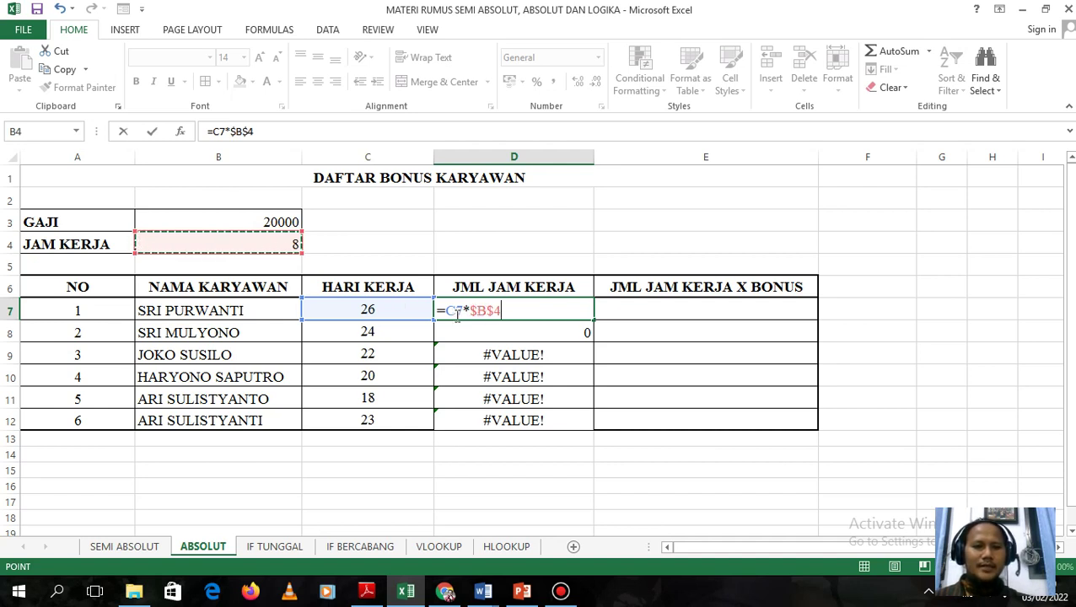
key("Return")
left_click(506, 314)
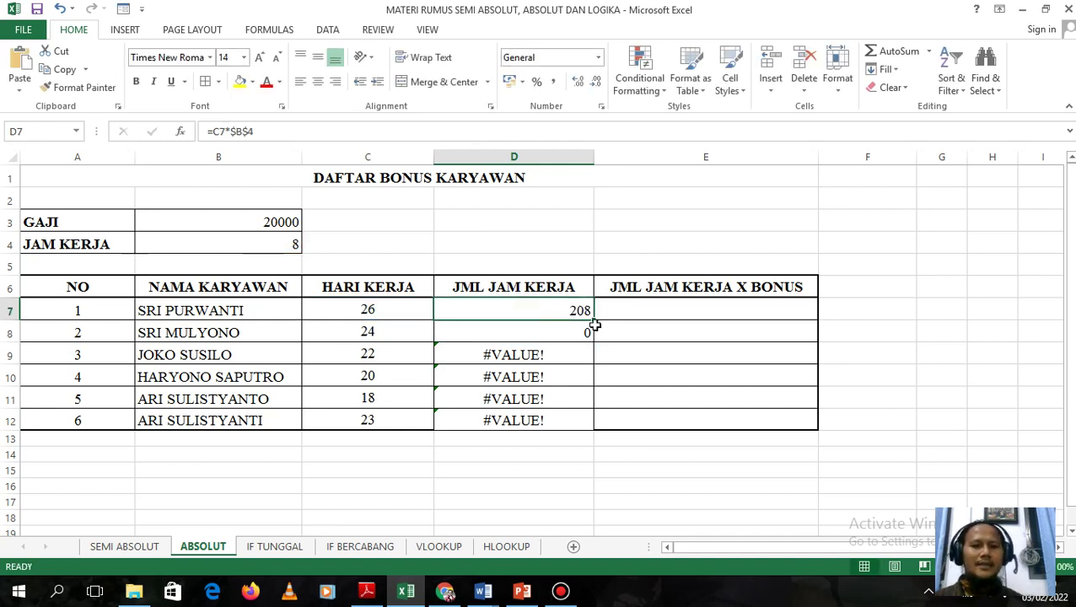
left_click_drag(594, 322, 587, 424)
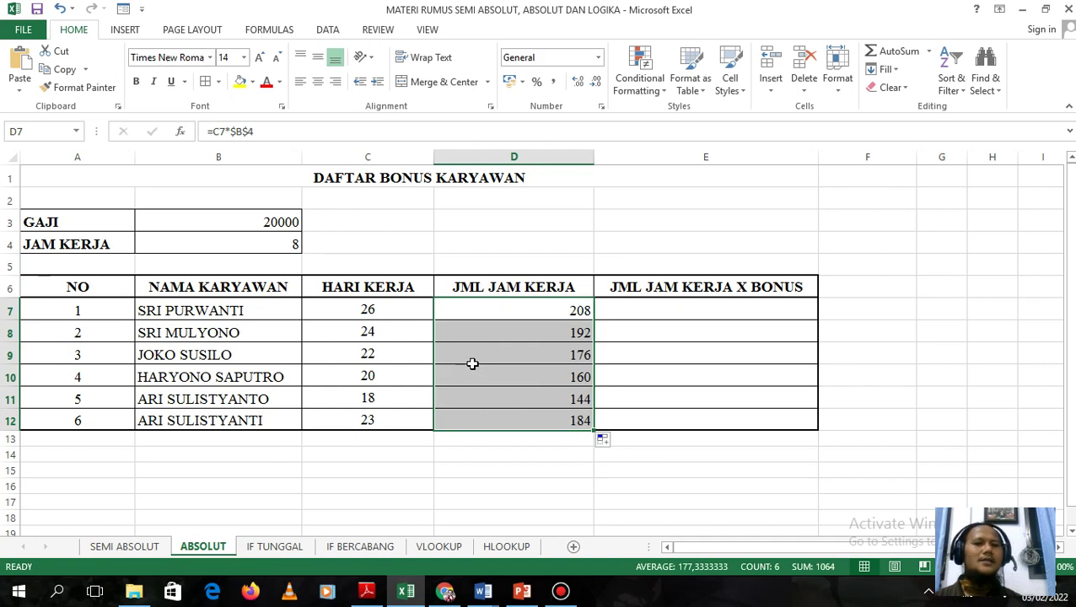
Compare HARI KERJA cells C8 to C11 with the fixed JAM KERJA cell B4 and review the absolute formula in D7.
left_click(393, 331)
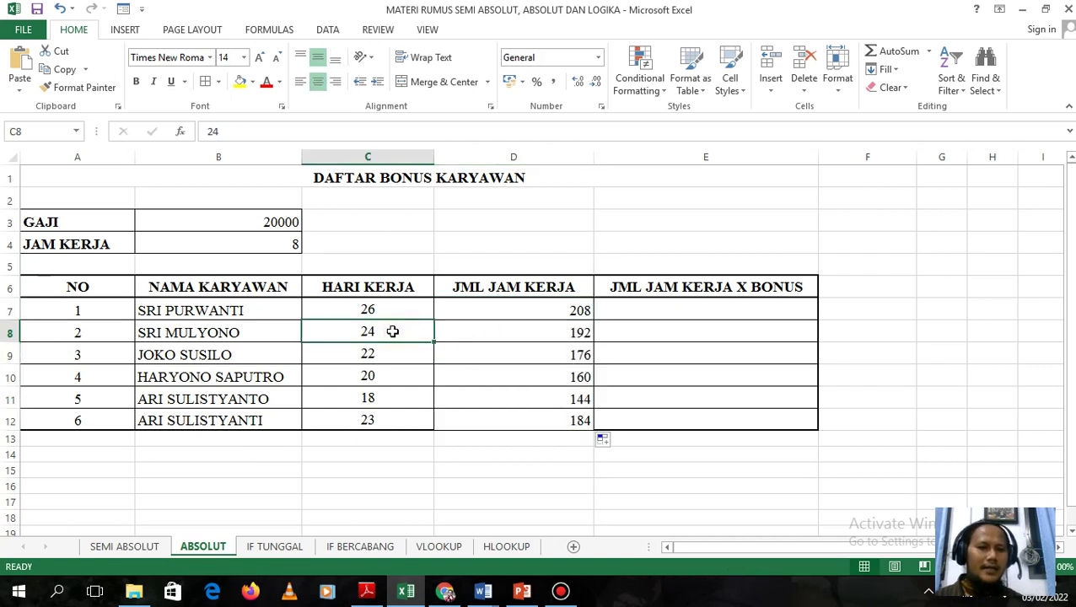
left_click(293, 242)
left_click(344, 349)
left_click(267, 243)
left_click(361, 374)
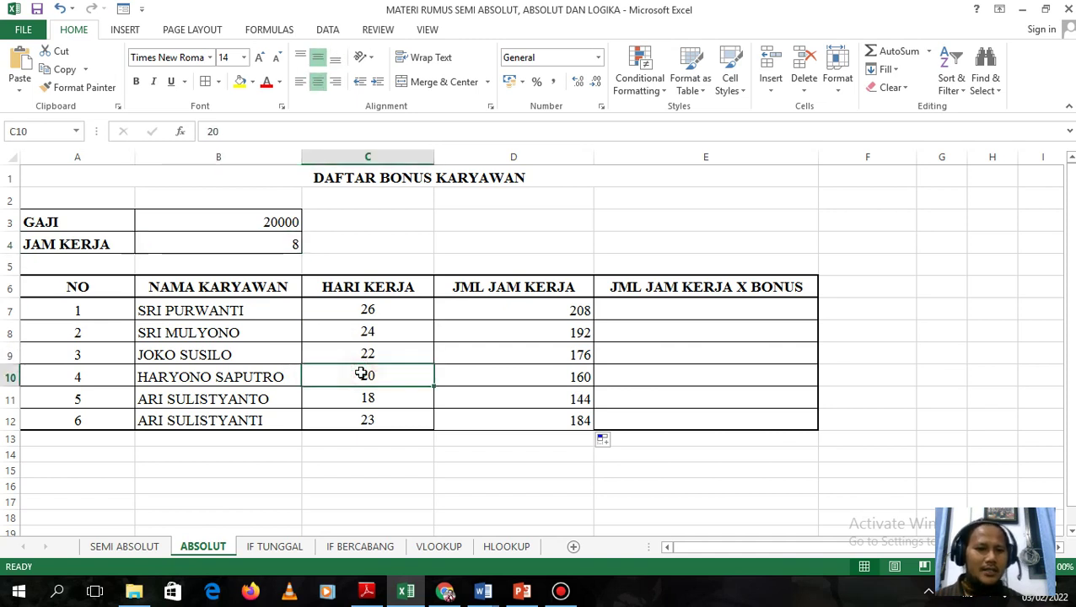
left_click(270, 237)
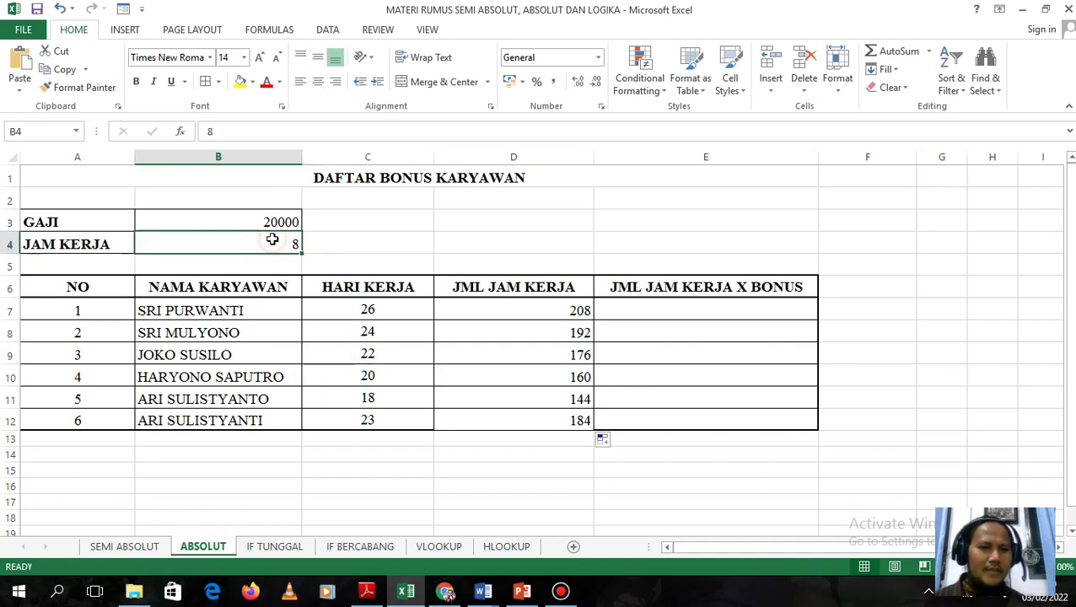
left_click(354, 397)
left_click(263, 244)
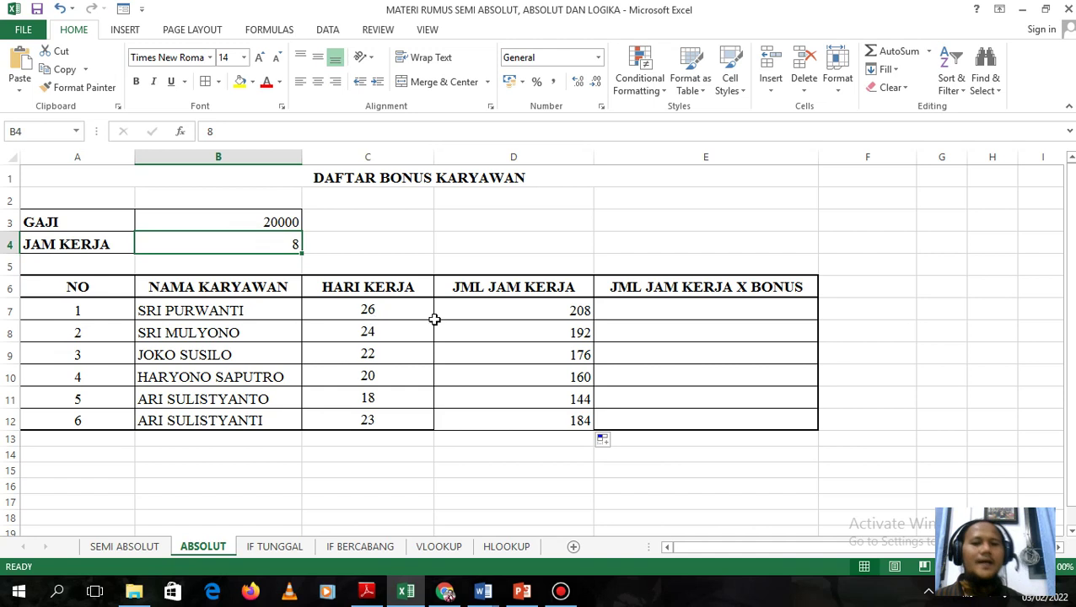
left_click(497, 308)
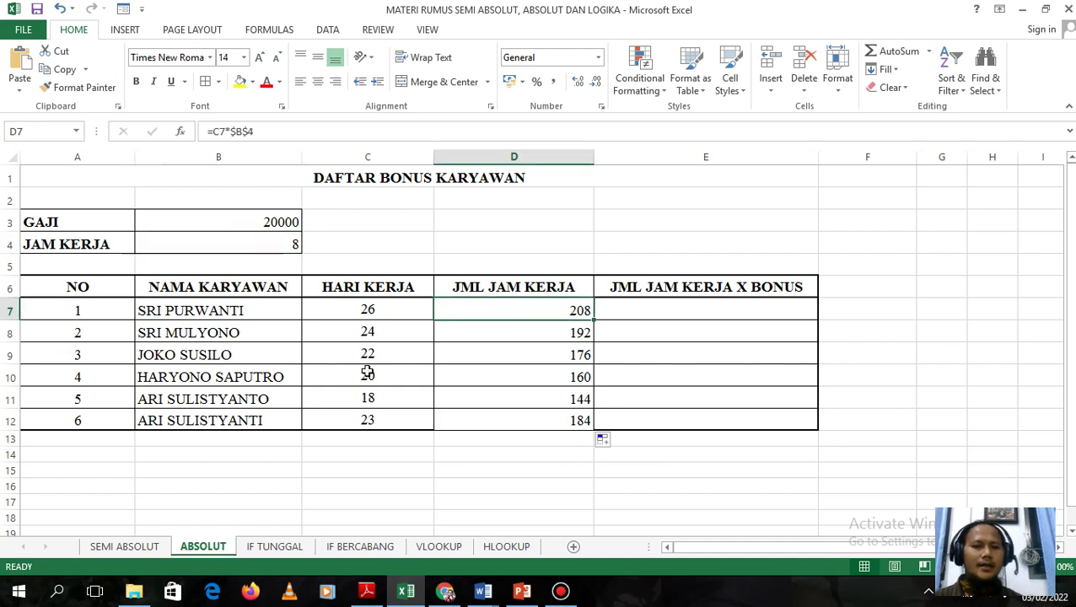
left_click(239, 242)
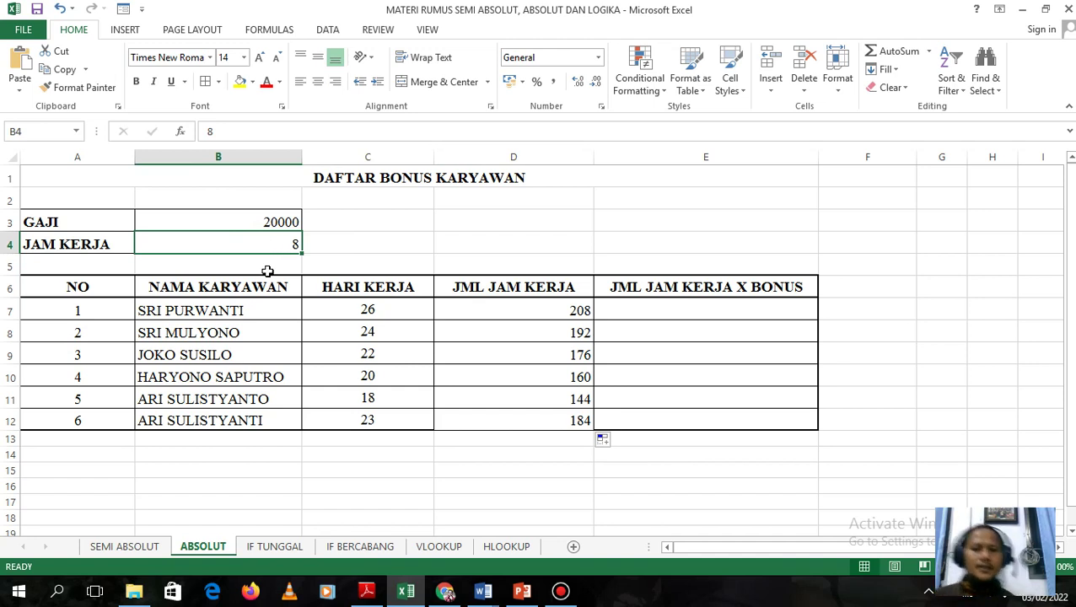
left_click(464, 316)
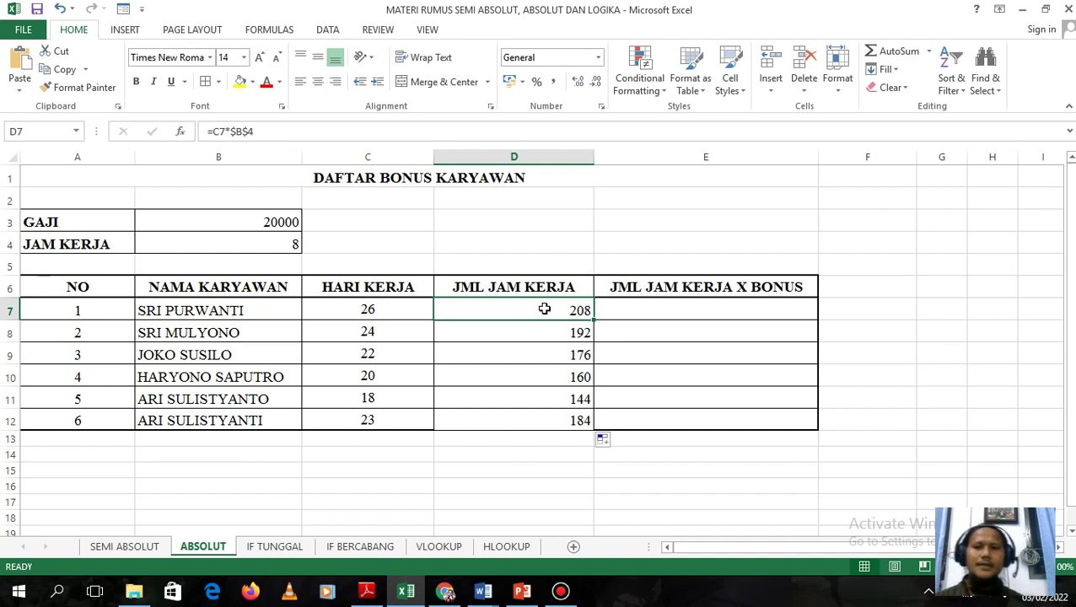
Enter =D7*B3 in E7 under JML JAM KERJA X BONUS and copy the formula down through E12.
left_click(736, 289)
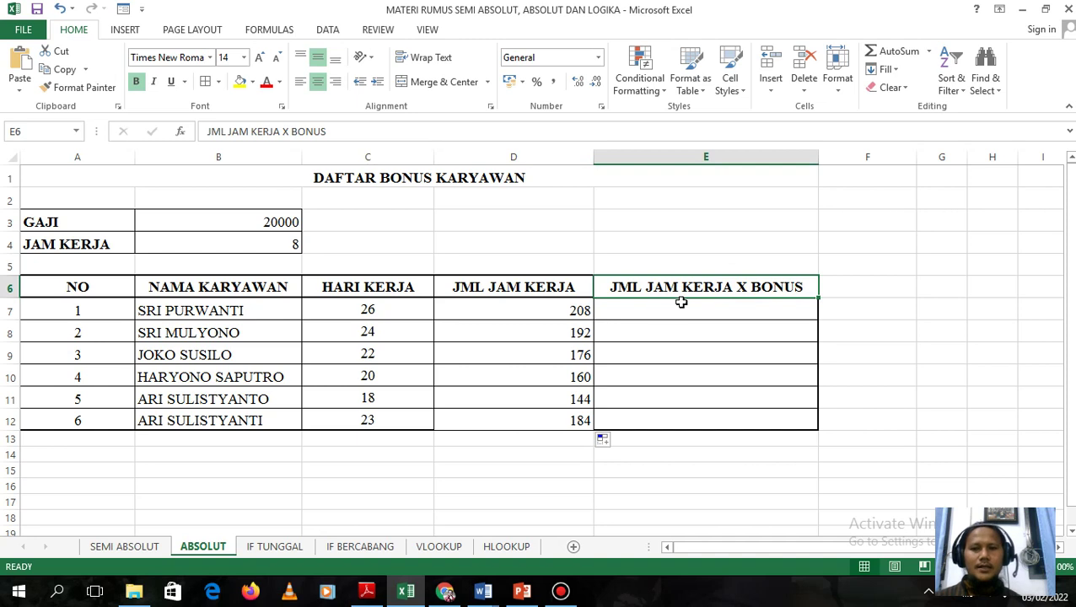
left_click(561, 310)
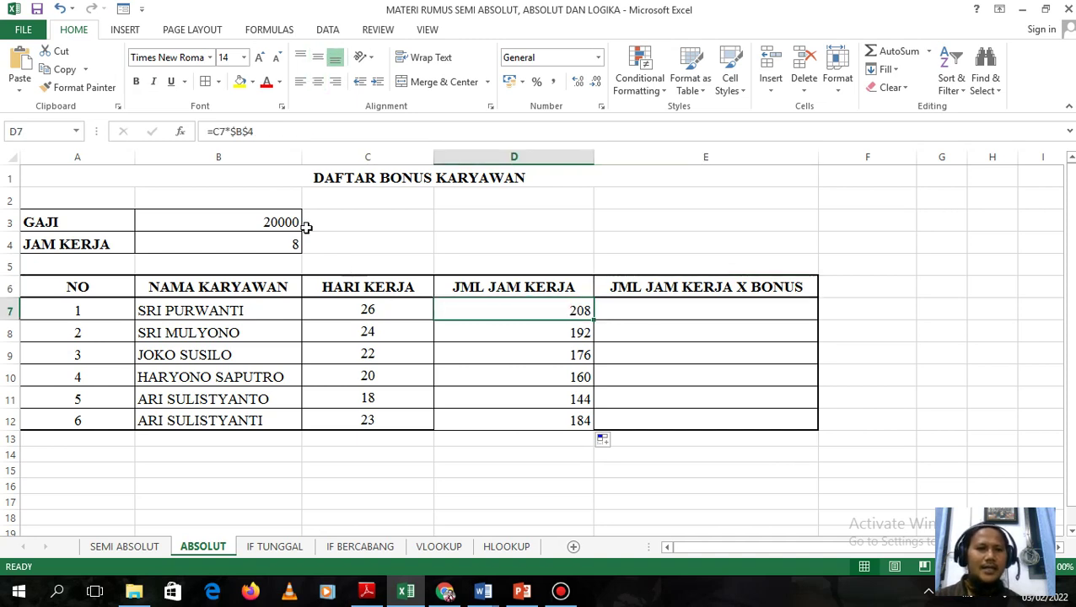
left_click(669, 286)
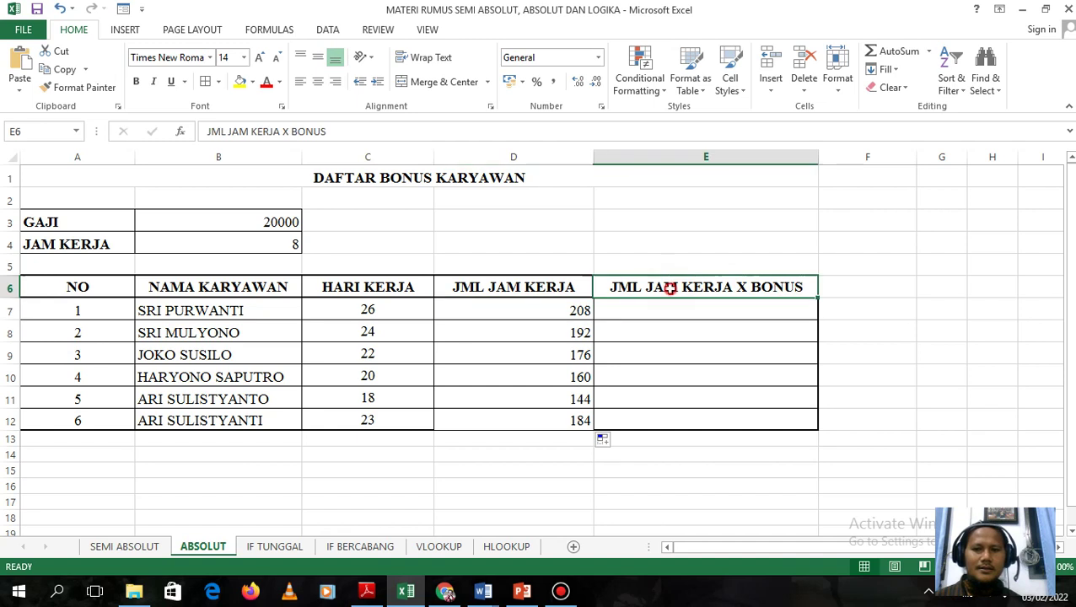
left_click(278, 221)
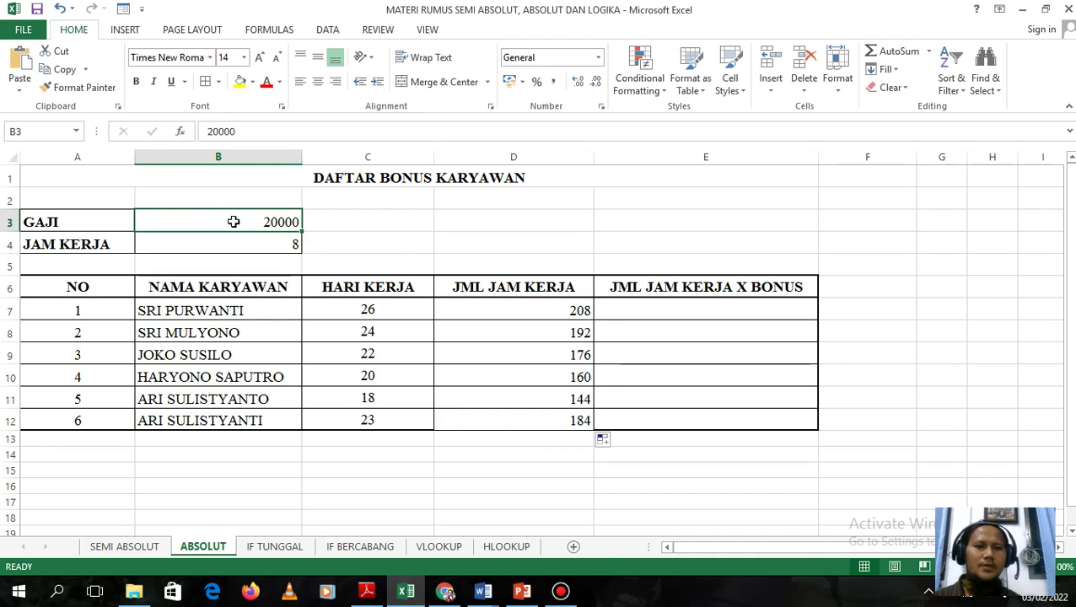
left_click(646, 315)
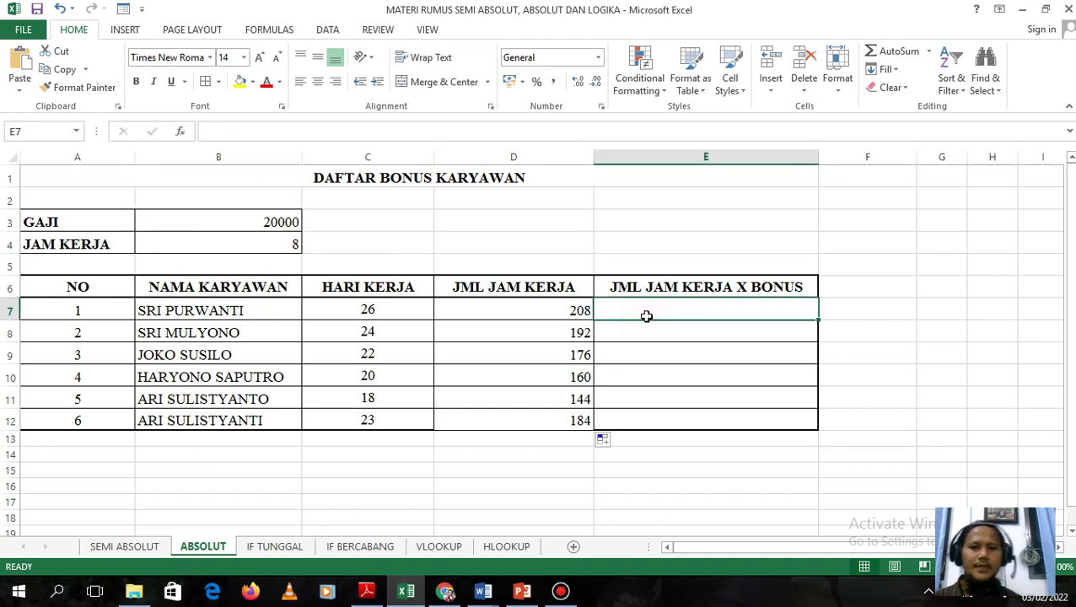
type("=")
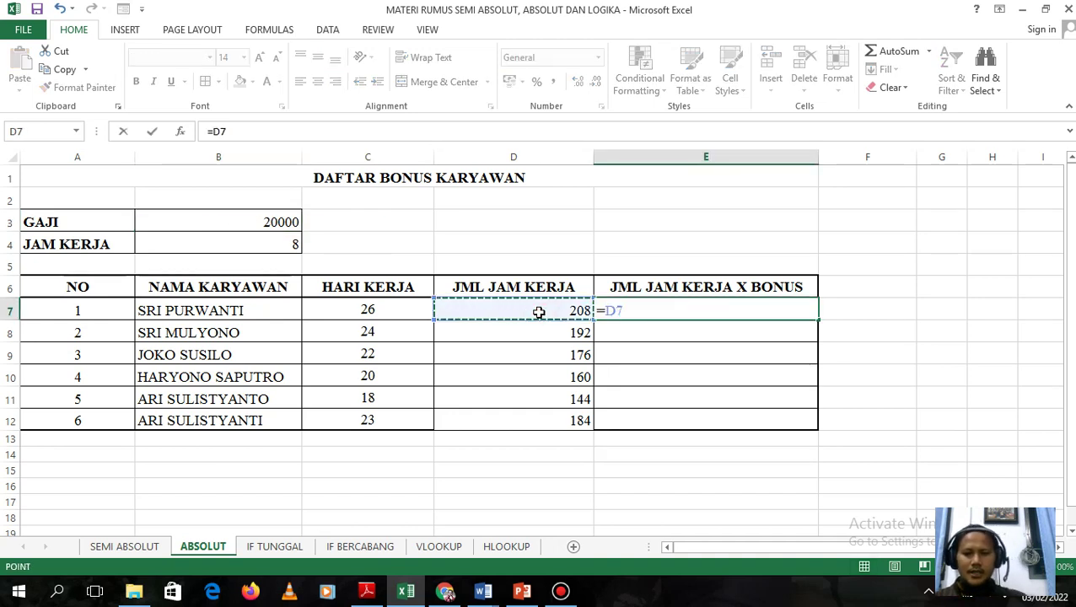
type("*")
left_click(275, 222)
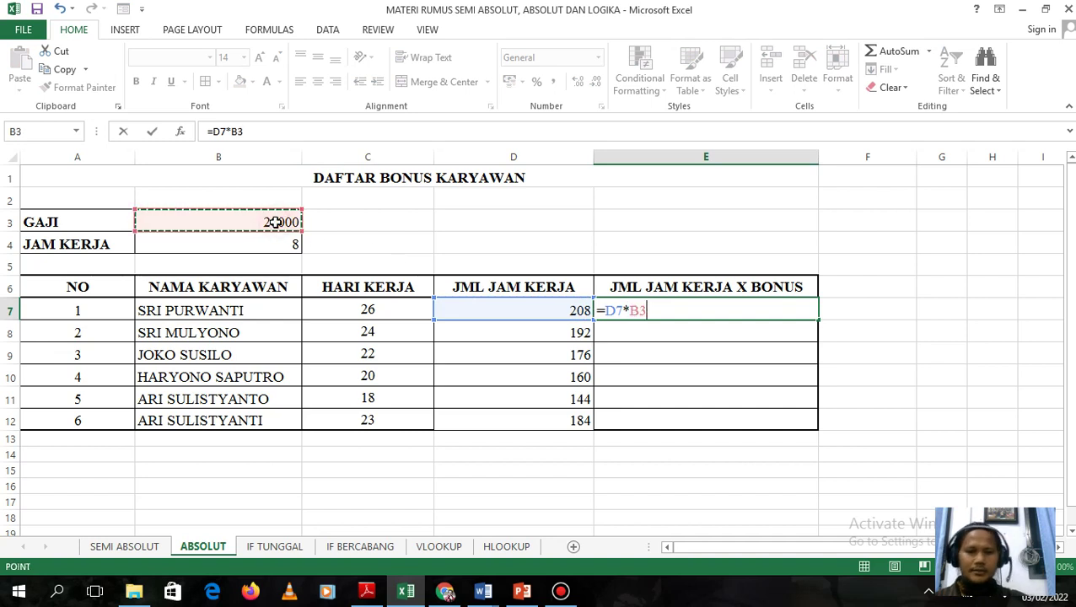
key("Return")
left_click(721, 310)
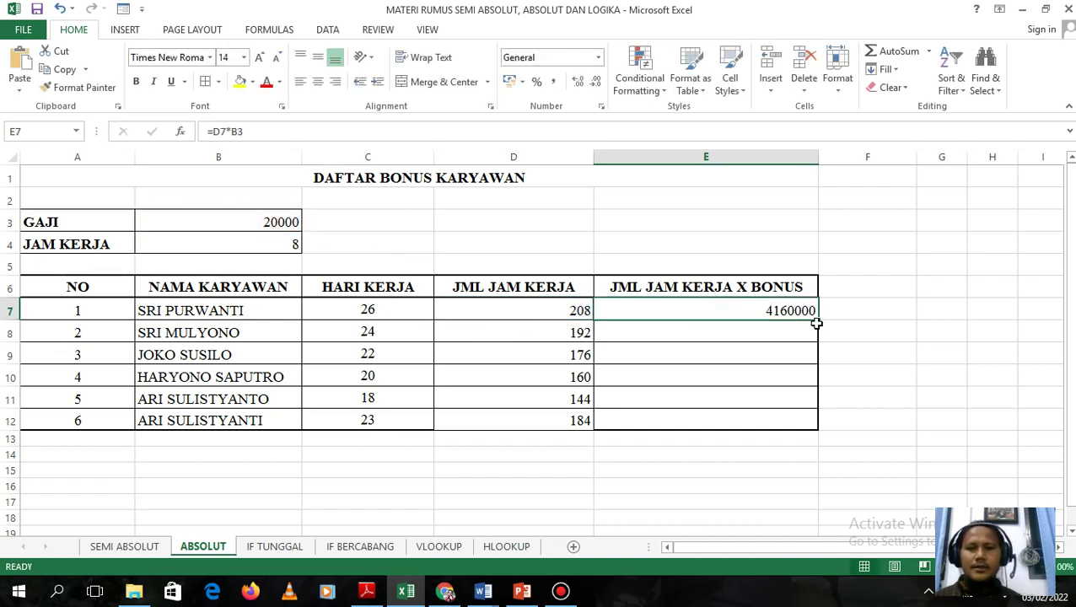
left_click_drag(817, 322, 822, 432)
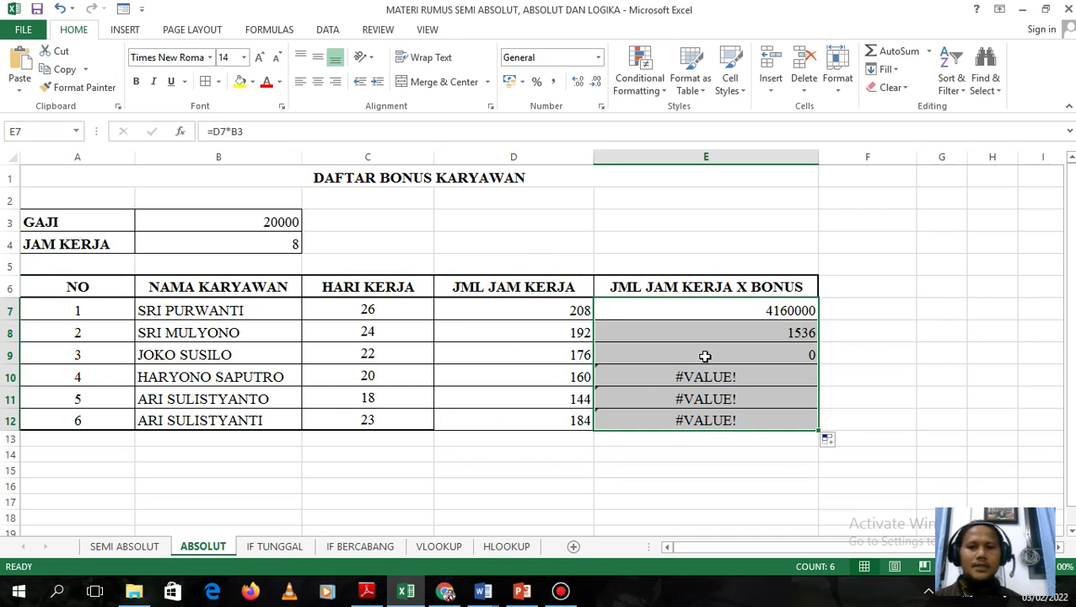
Clear the JML JAM KERJA X BONUS formulas from E7 through E12.
left_click(659, 310)
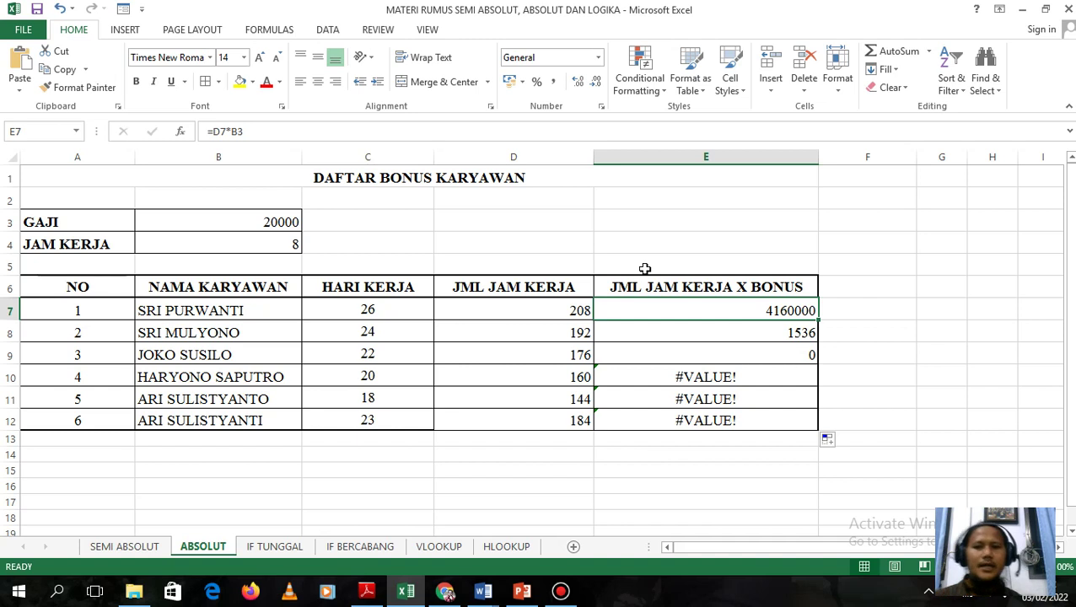
left_click_drag(707, 314, 712, 406)
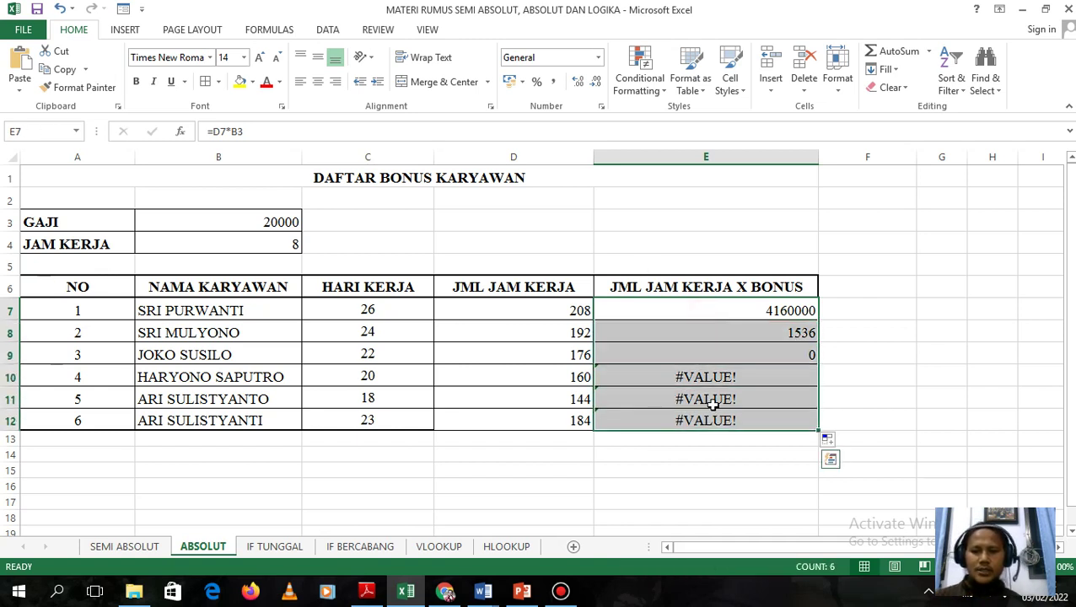
key("Delete")
left_click(693, 376)
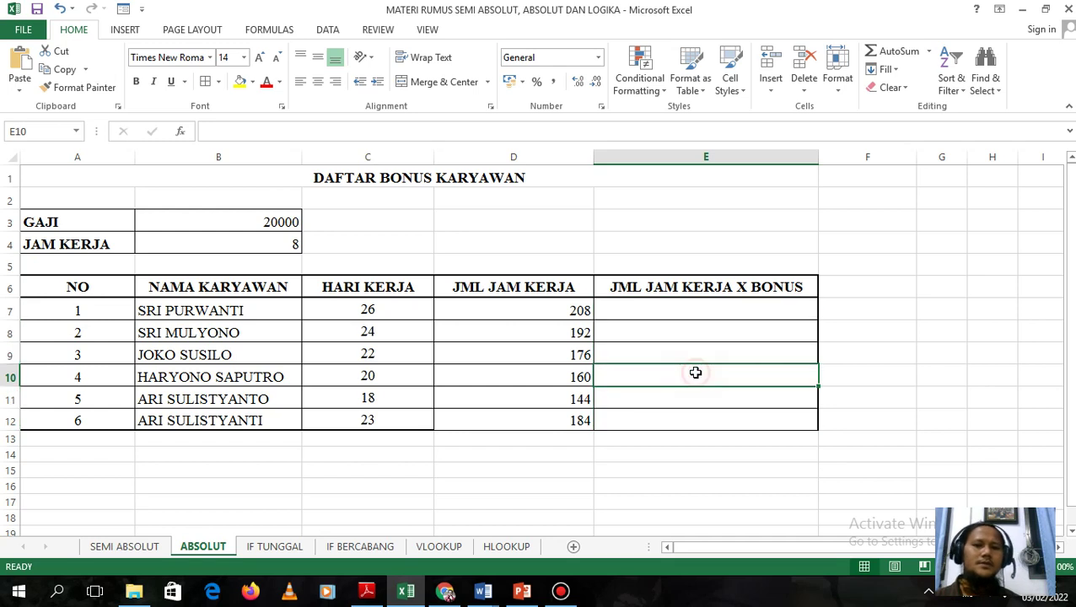
Write the formula =D7*$B$3 in E7 with an absolute reference to the GAJI cell.
left_click(660, 313)
type("=")
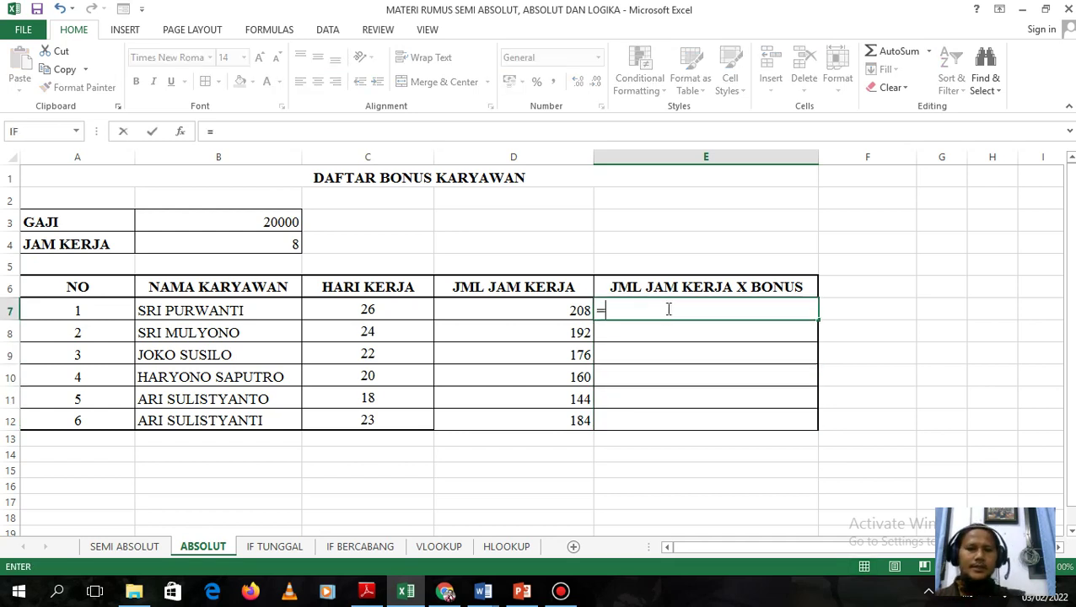
left_click(575, 310)
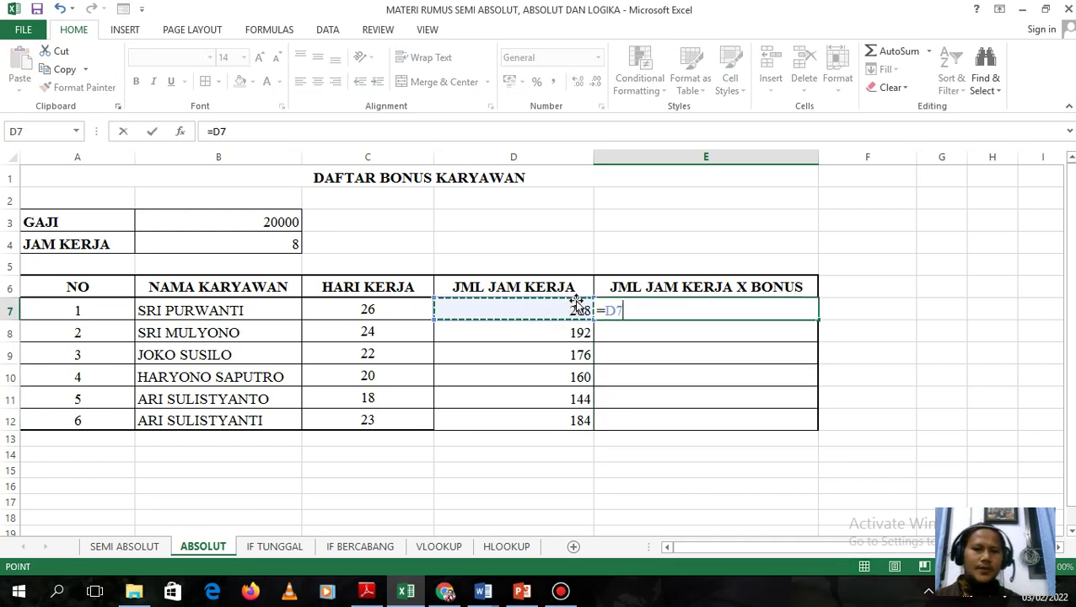
left_click(267, 221)
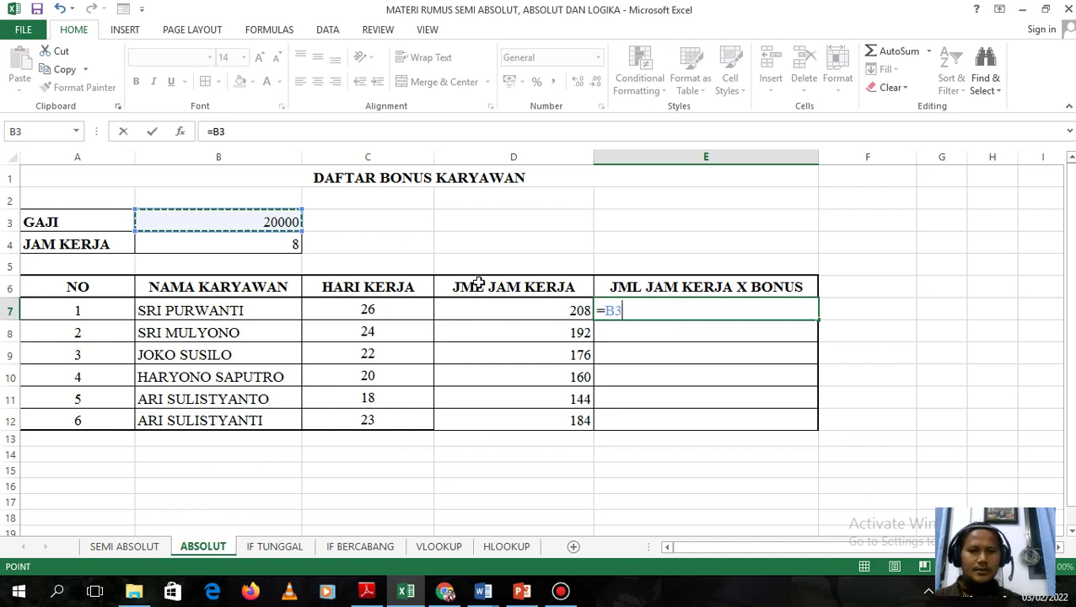
left_click(481, 311)
type("*")
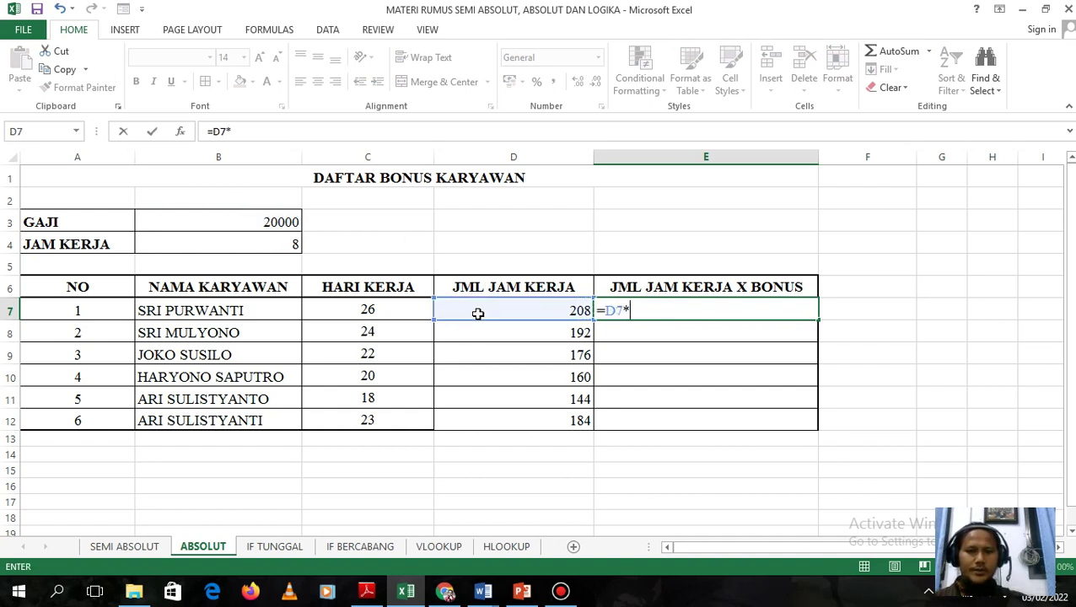
left_click(252, 223)
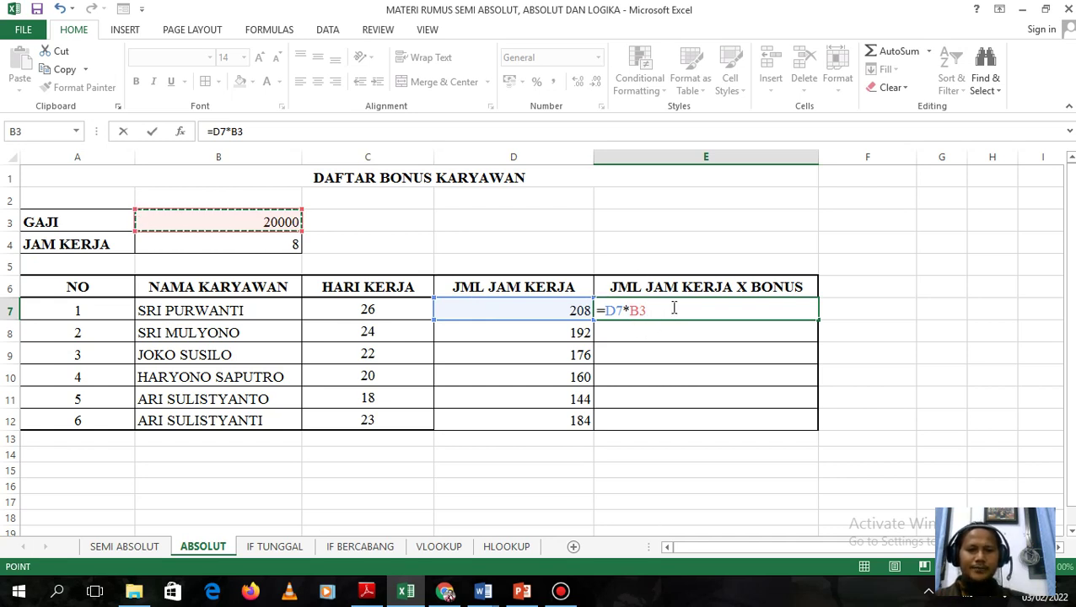
key("F4")
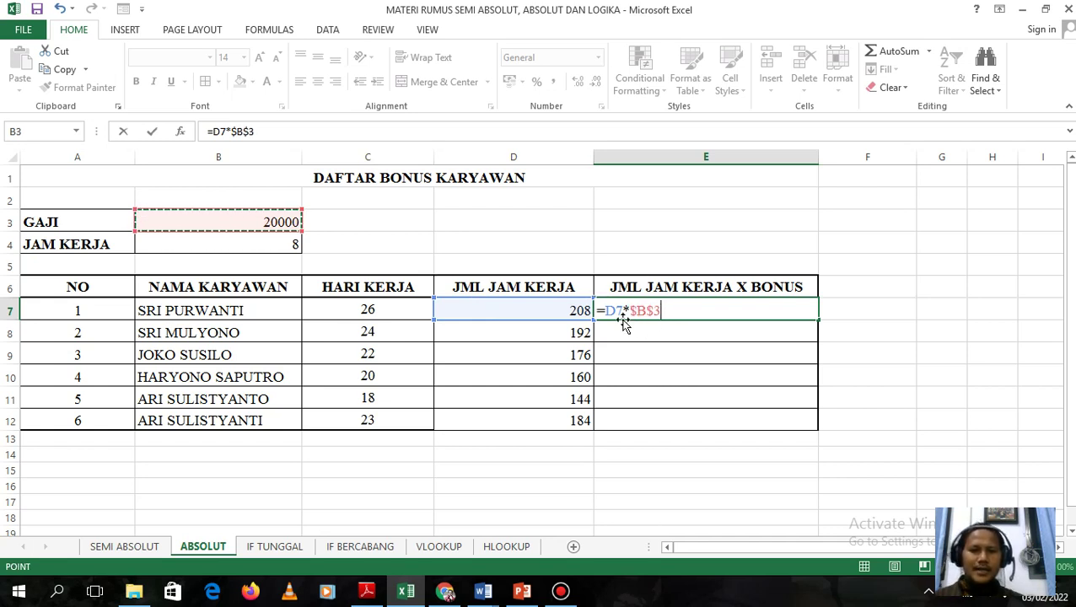
Enter =D7*$B$4 in E7 with a manually written absolute reference and copy the formula down through E12.
key("BackSpace")
key("BackSpace")
key("BackSpace")
key("BackSpace")
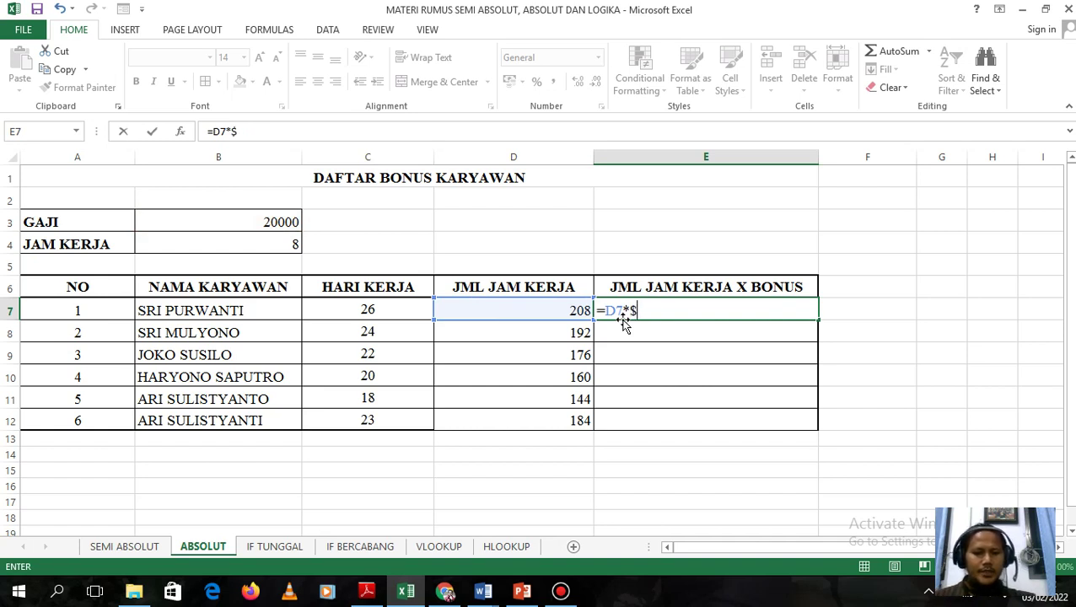
type("$")
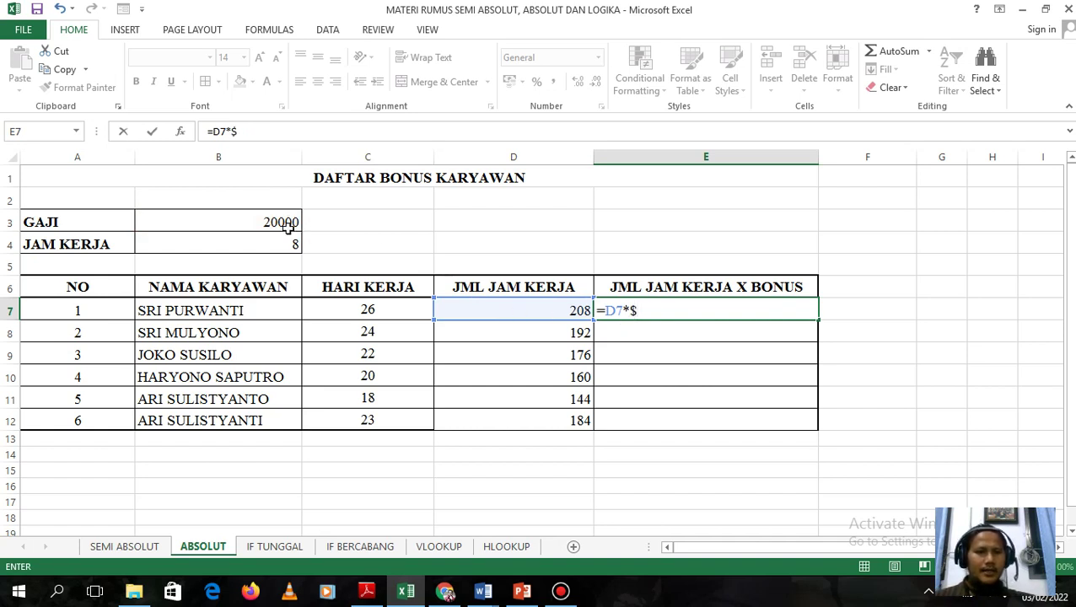
type("B")
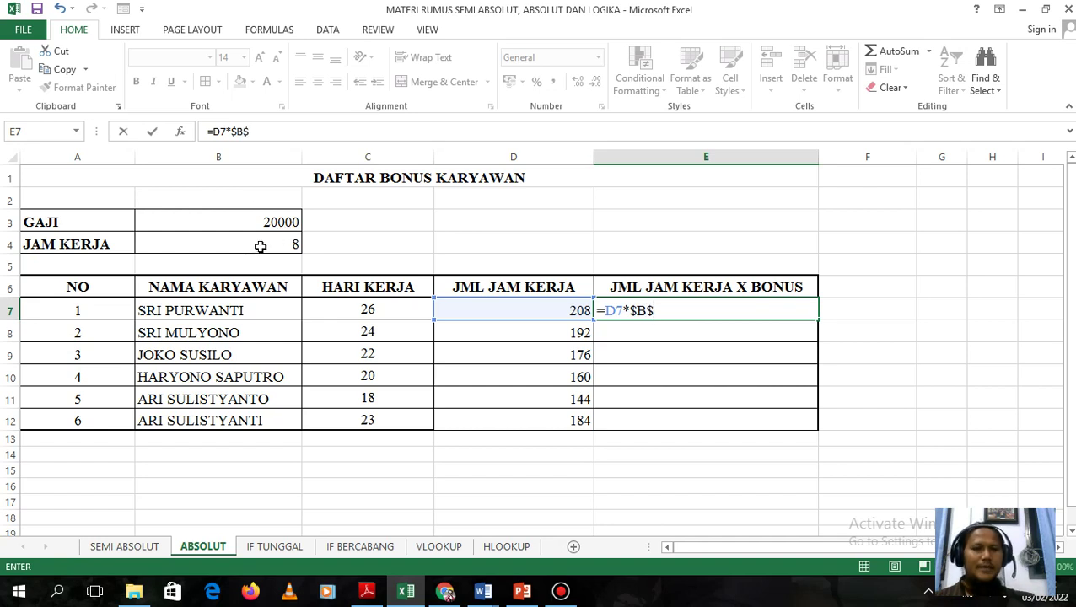
type("$")
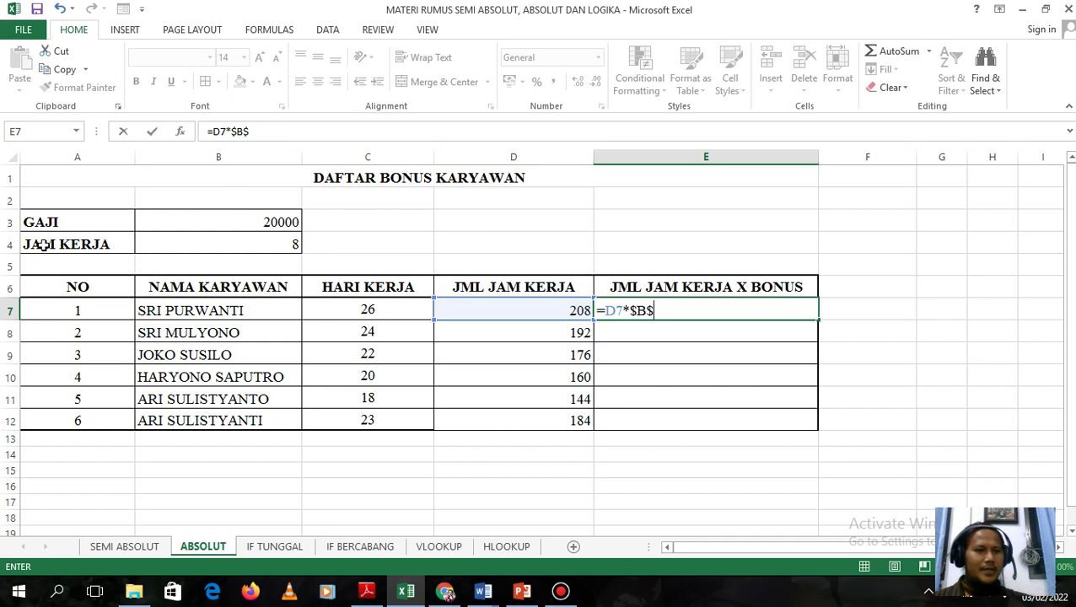
type("4")
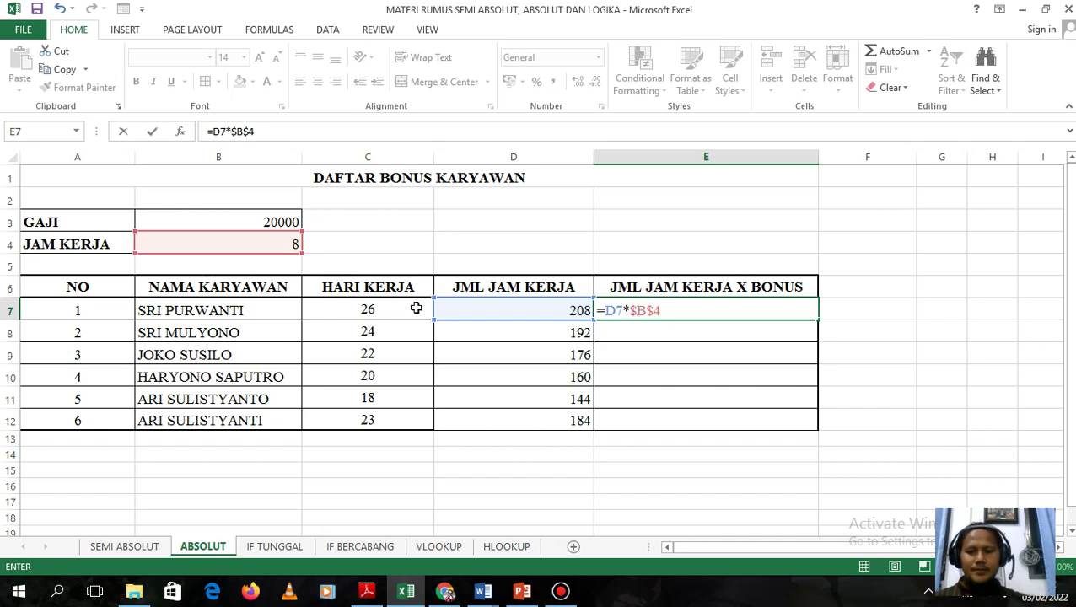
key("Return")
left_click(808, 308)
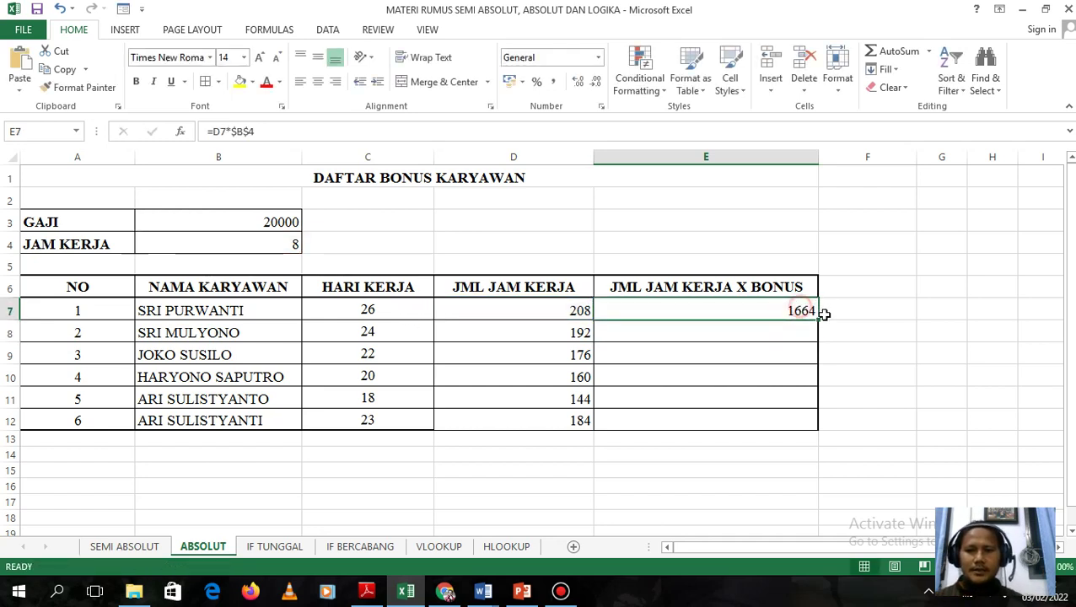
left_click_drag(817, 321, 811, 425)
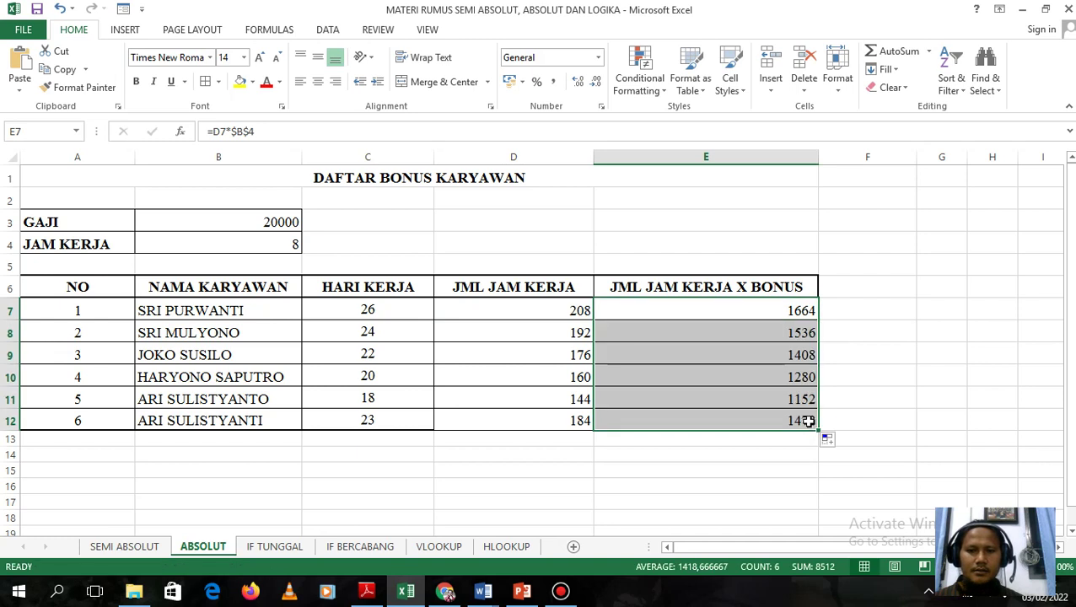
Correct the E7 formula to =D7*$B$3 and copy it down the JML JAM KERJA X BONUS column through E12.
left_click(750, 311)
left_click(296, 128)
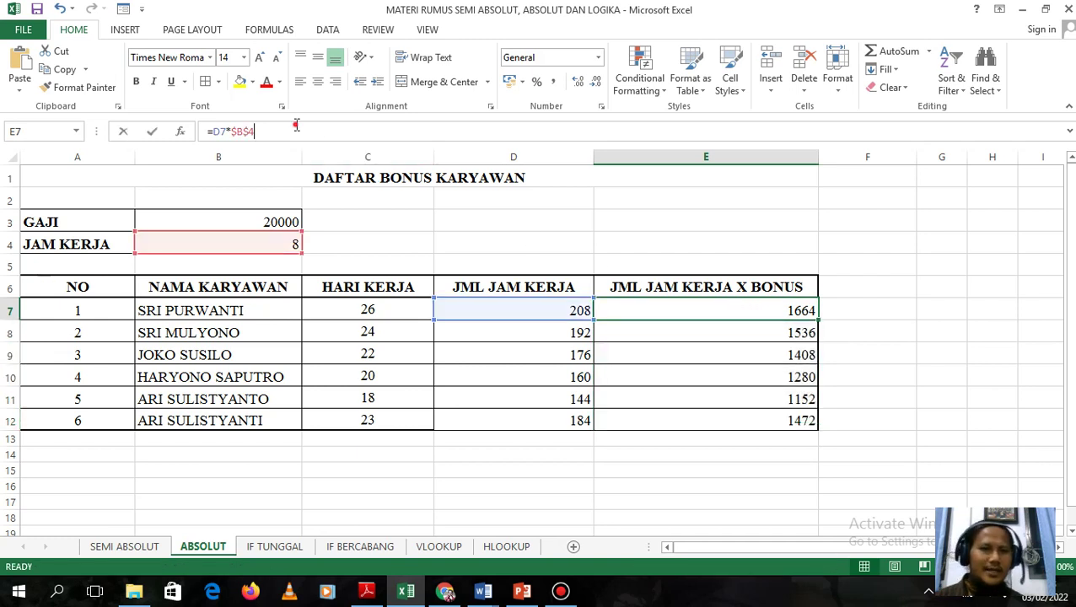
key("BackSpace")
type("3")
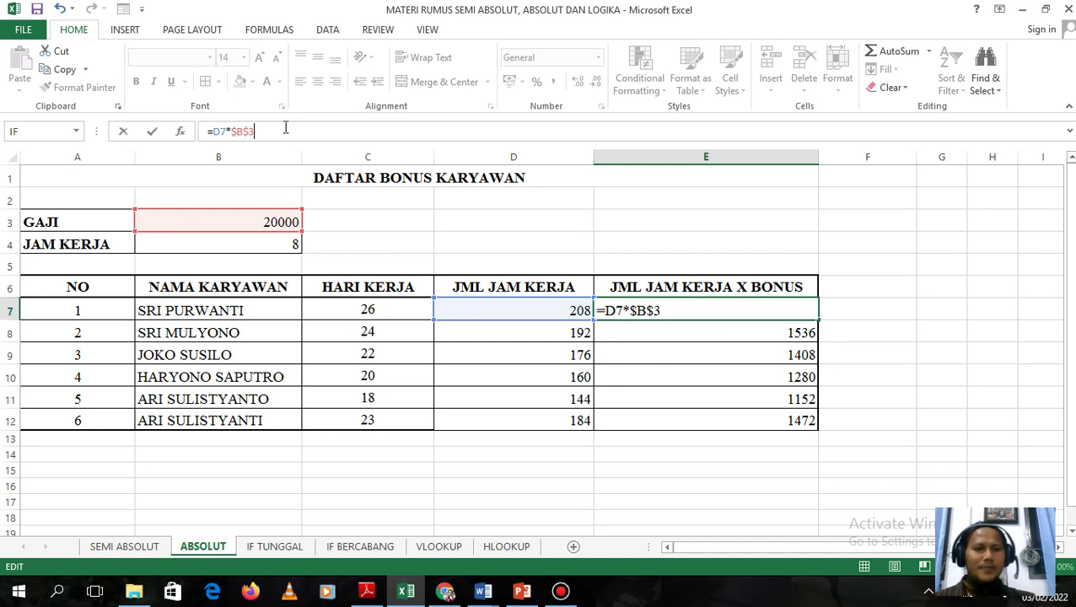
key("Return")
left_click(725, 311)
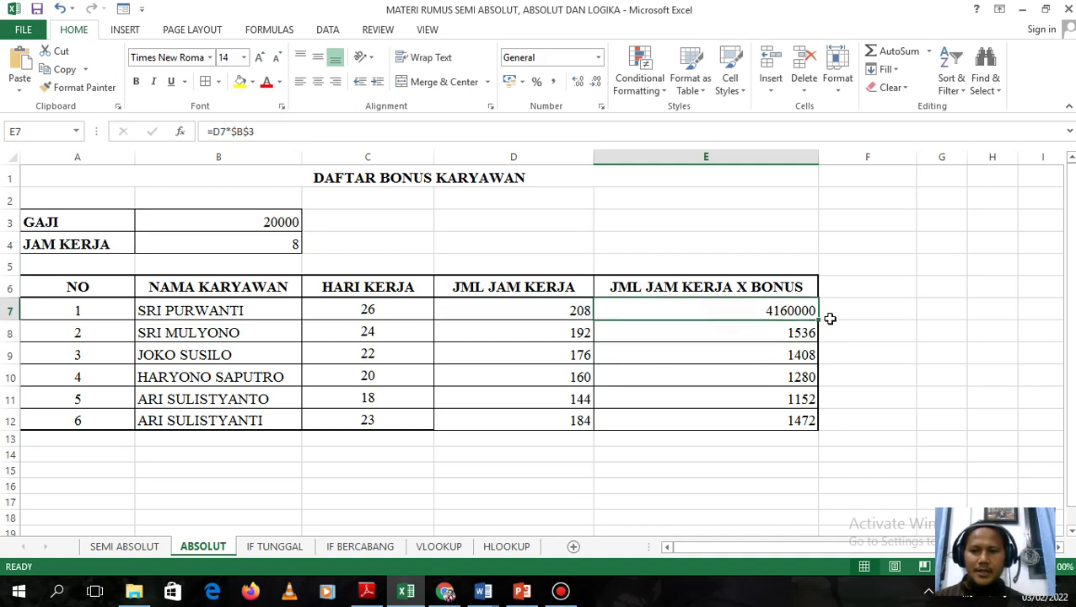
left_click_drag(817, 318, 780, 422)
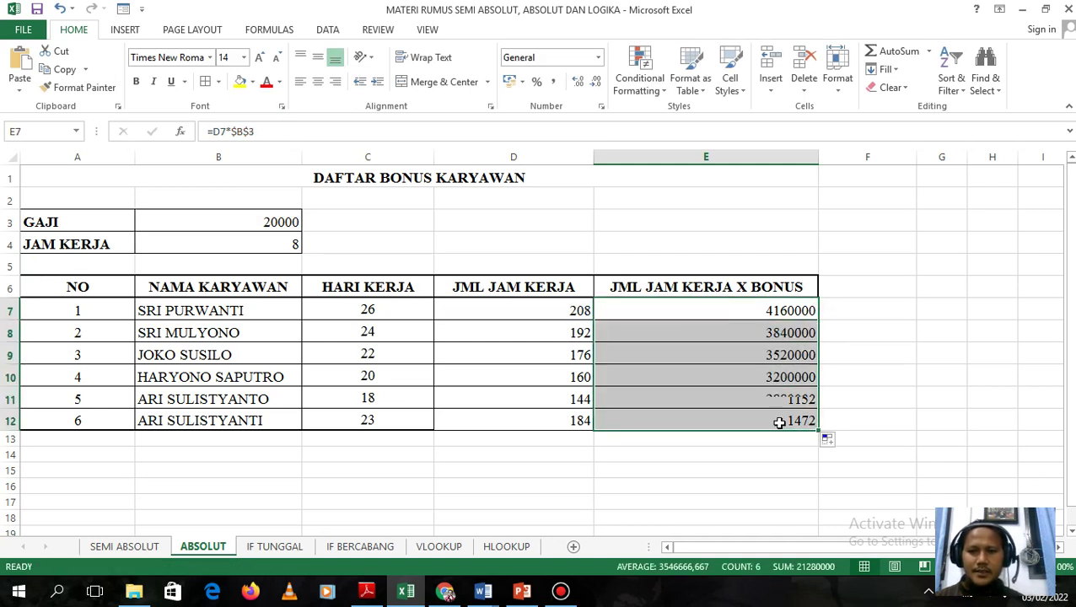
Format the GAJI value in B3 as Accounting with the Rp symbol and two decimal places, and slightly narrow column B.
left_click(275, 246)
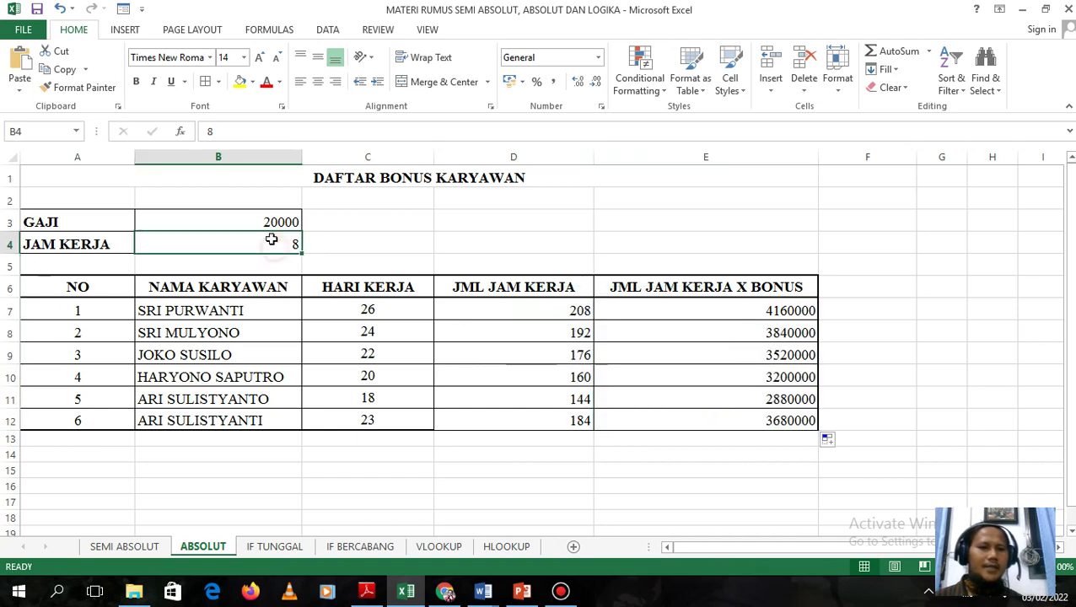
left_click(260, 220)
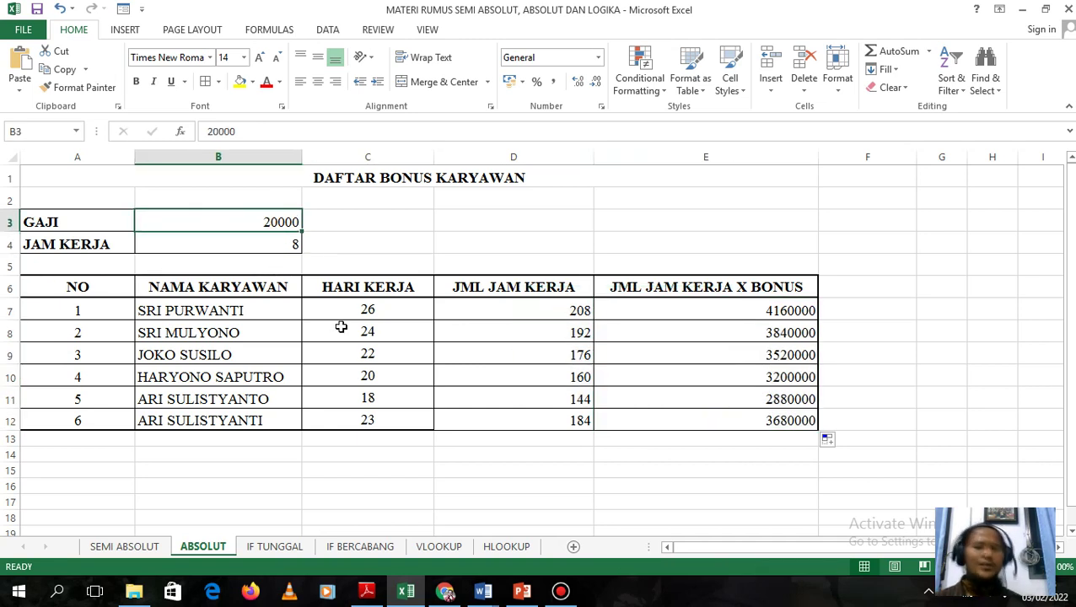
right_click(268, 219)
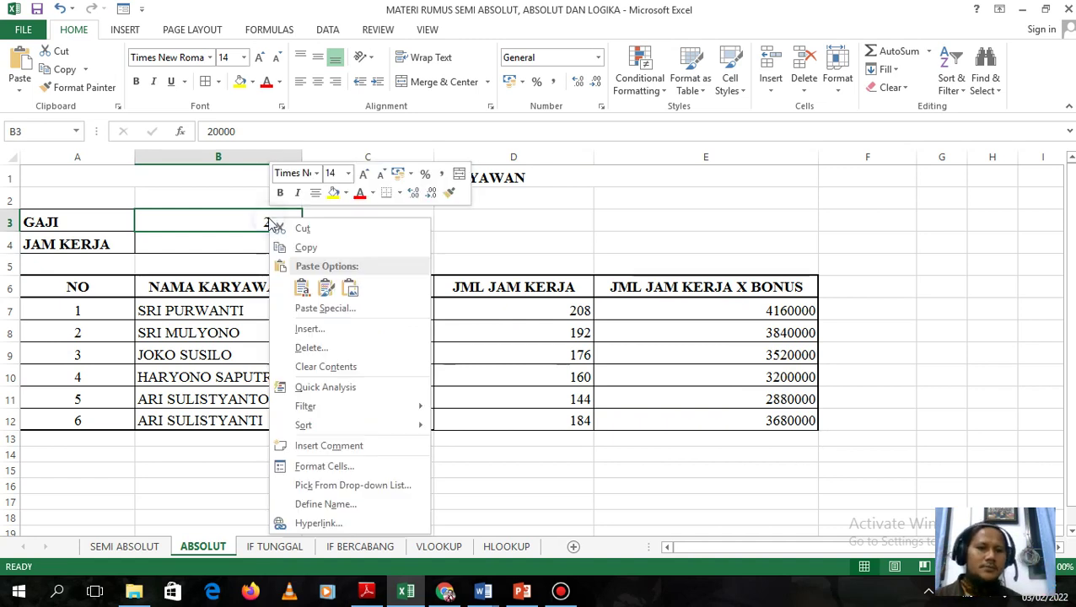
left_click(326, 466)
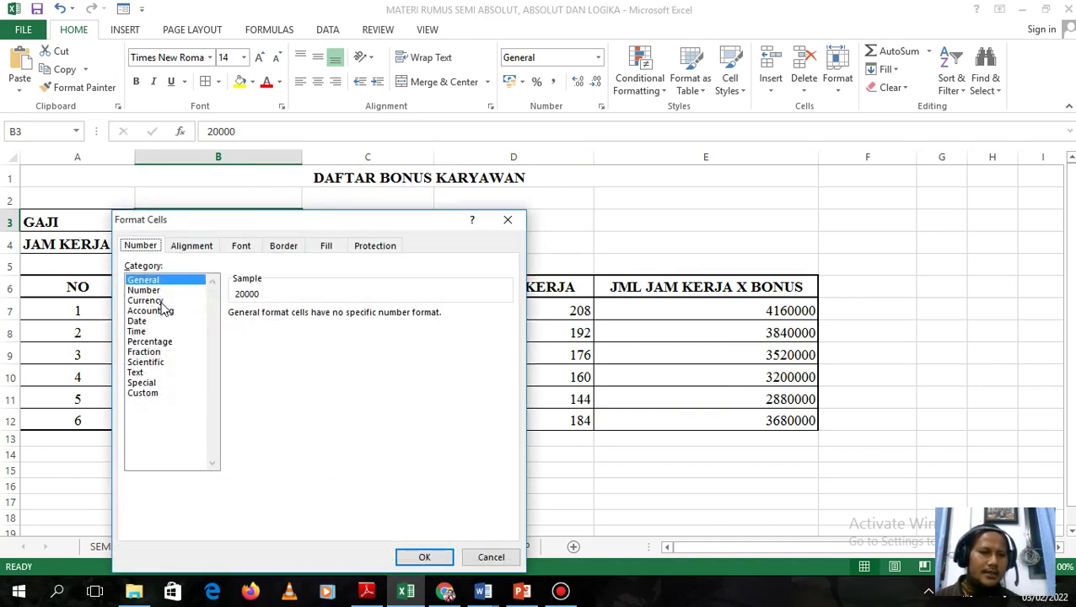
left_click(152, 311)
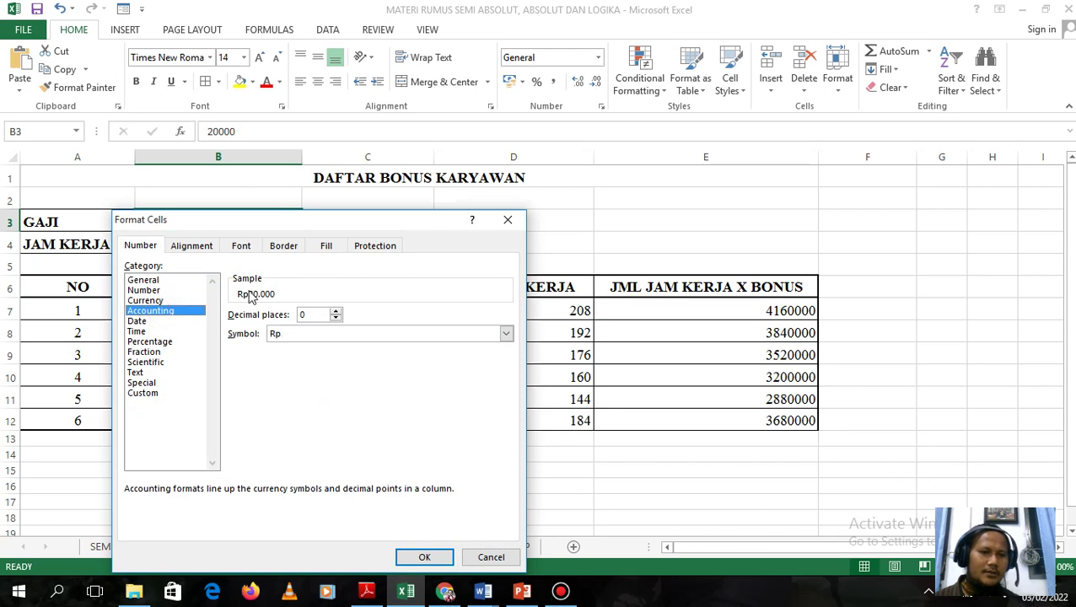
left_click(506, 334)
left_click_drag(509, 373, 516, 349)
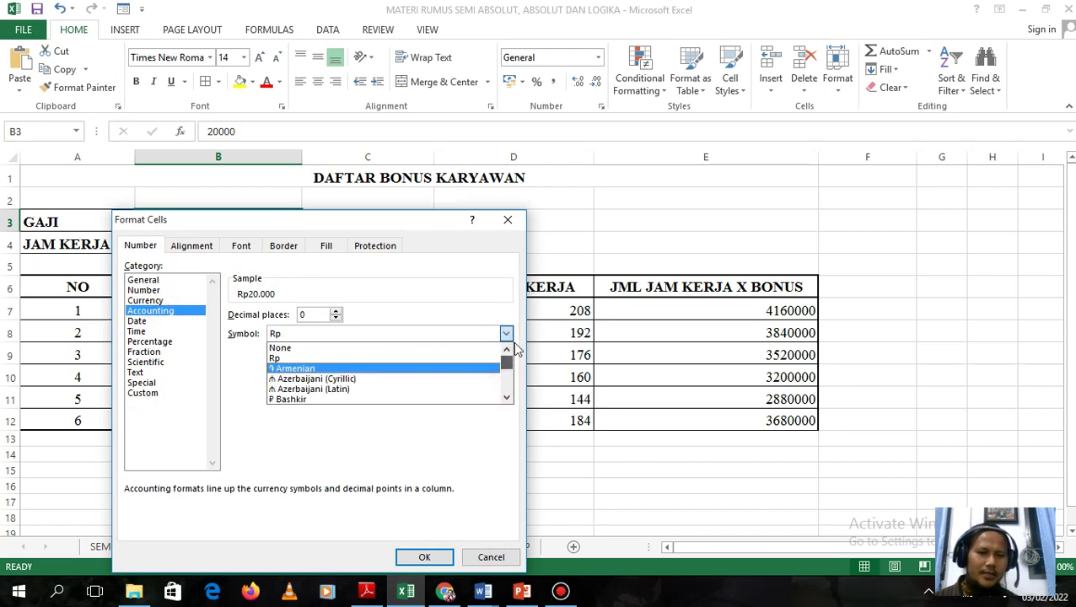
left_click(461, 361)
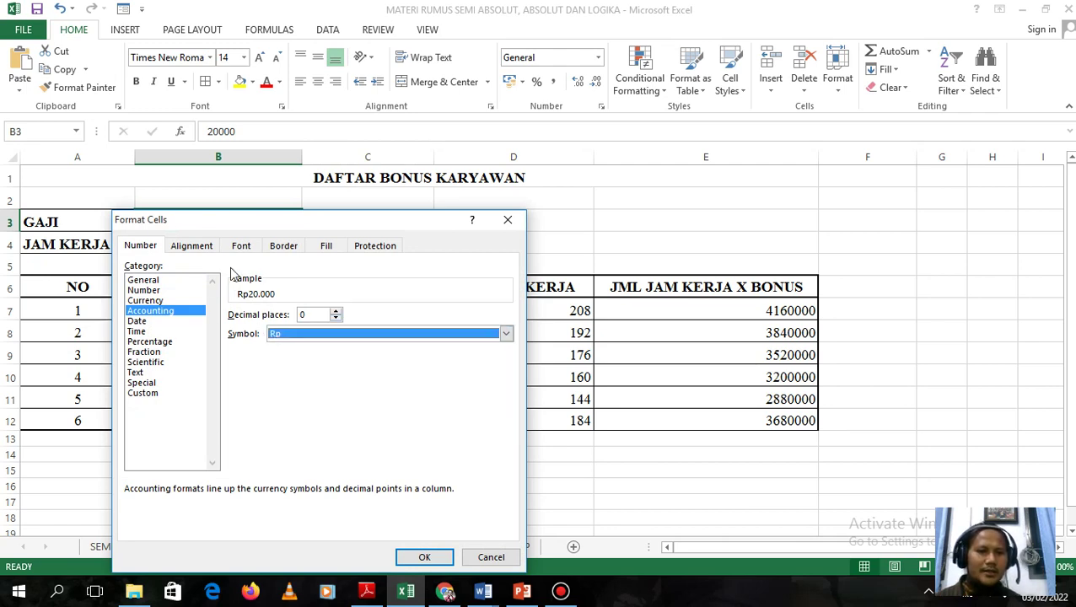
left_click(336, 311)
left_click(335, 311)
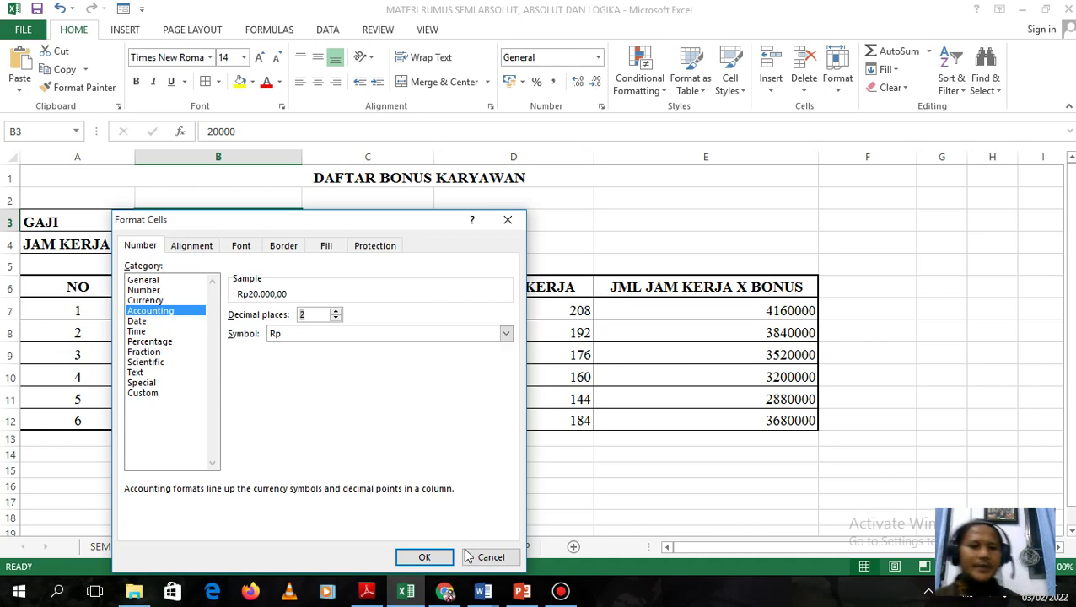
left_click(426, 558)
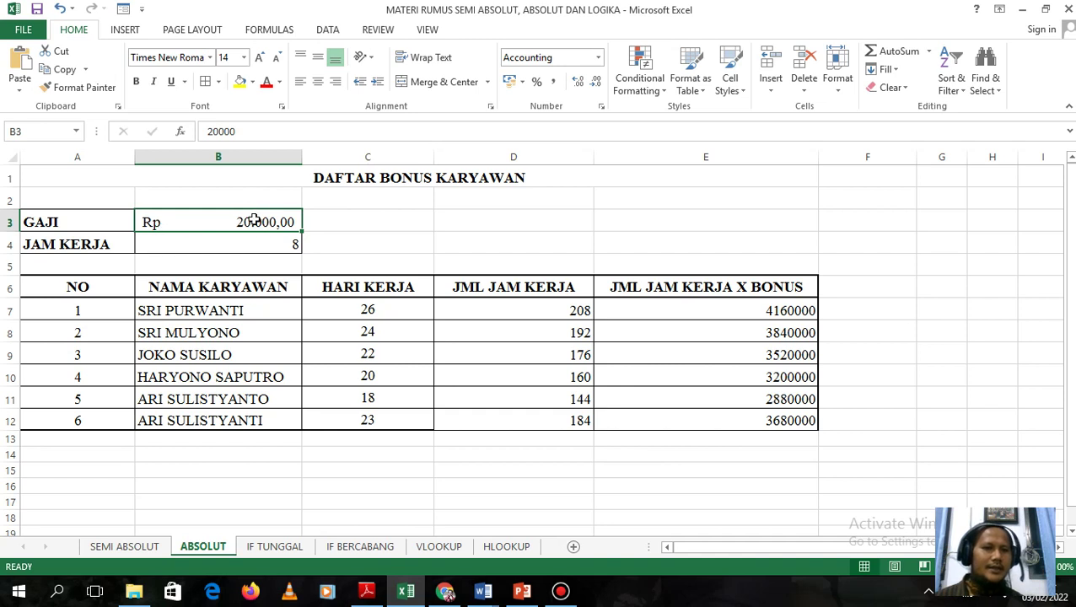
left_click_drag(300, 160, 595, 158)
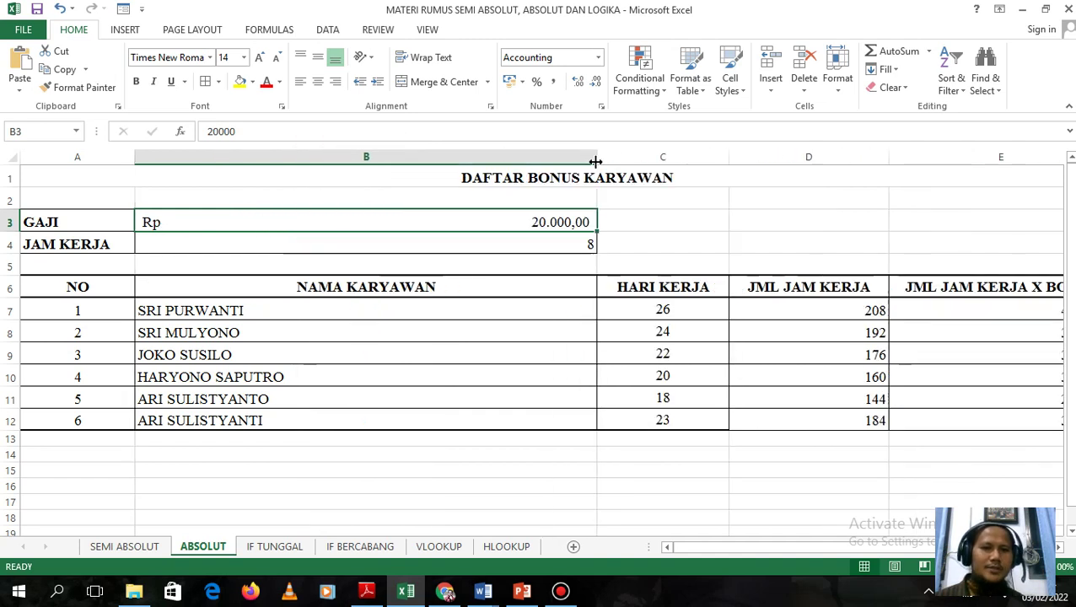
left_click_drag(595, 159, 288, 185)
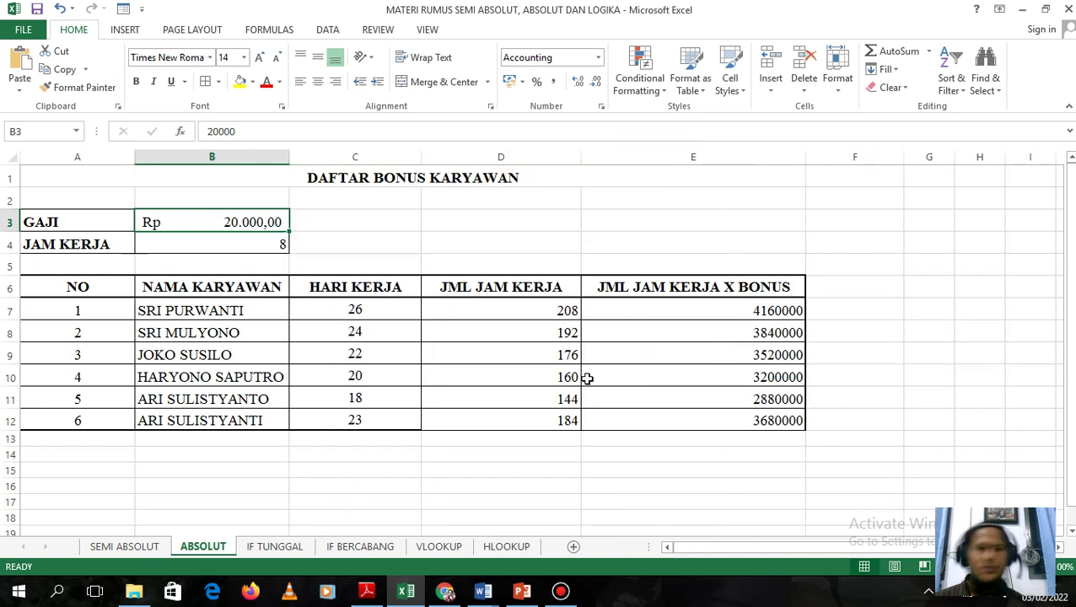
Open the number format options for E7 through E12 and review the categories from Number to Custom.
left_click_drag(629, 309, 672, 406)
right_click(675, 408)
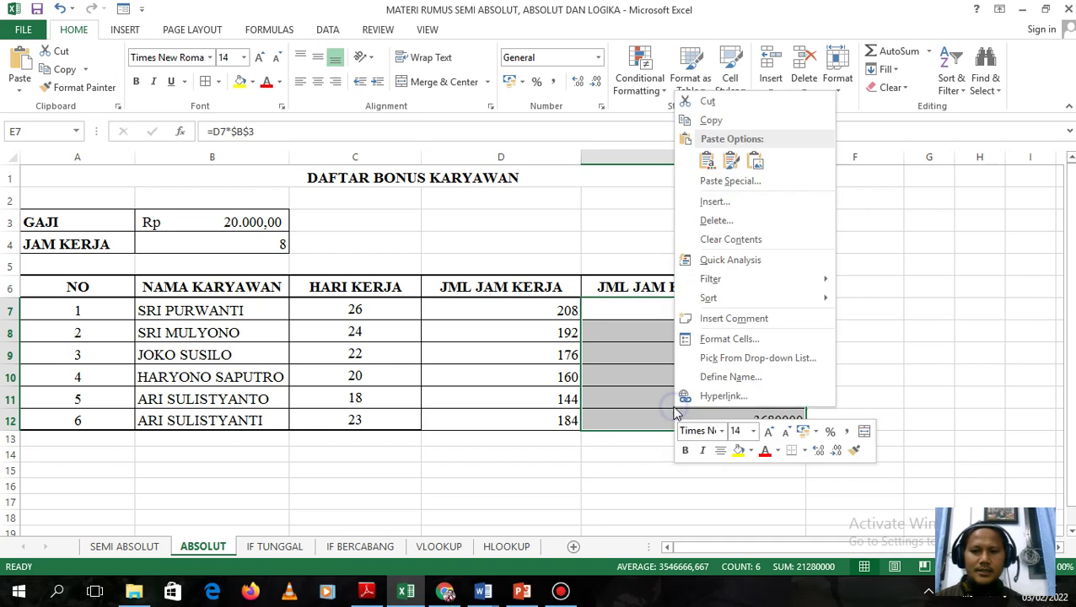
left_click(713, 340)
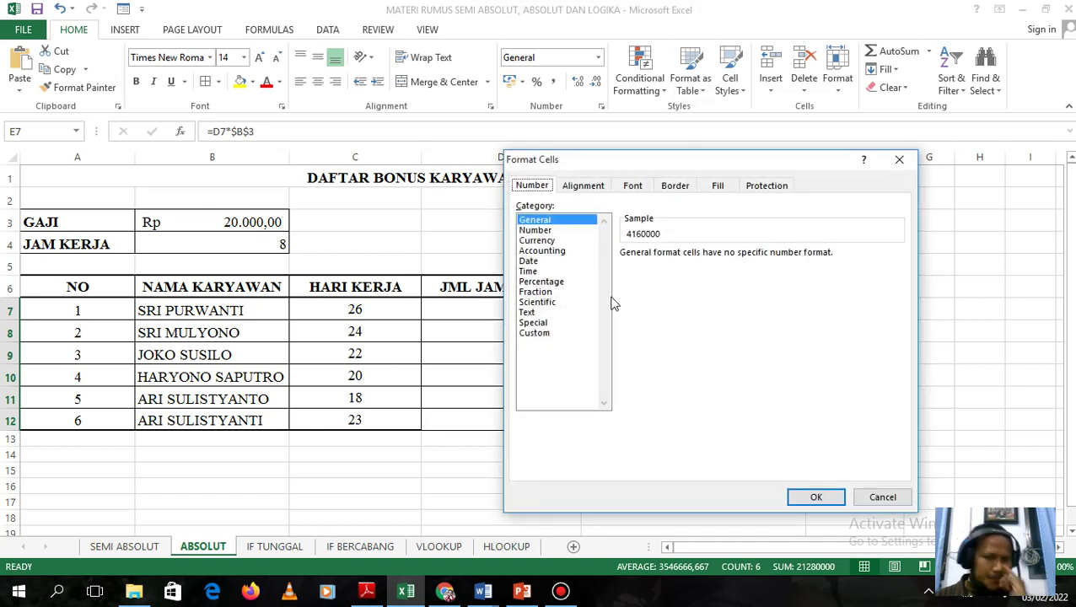
left_click(553, 231)
left_click(546, 240)
left_click(548, 250)
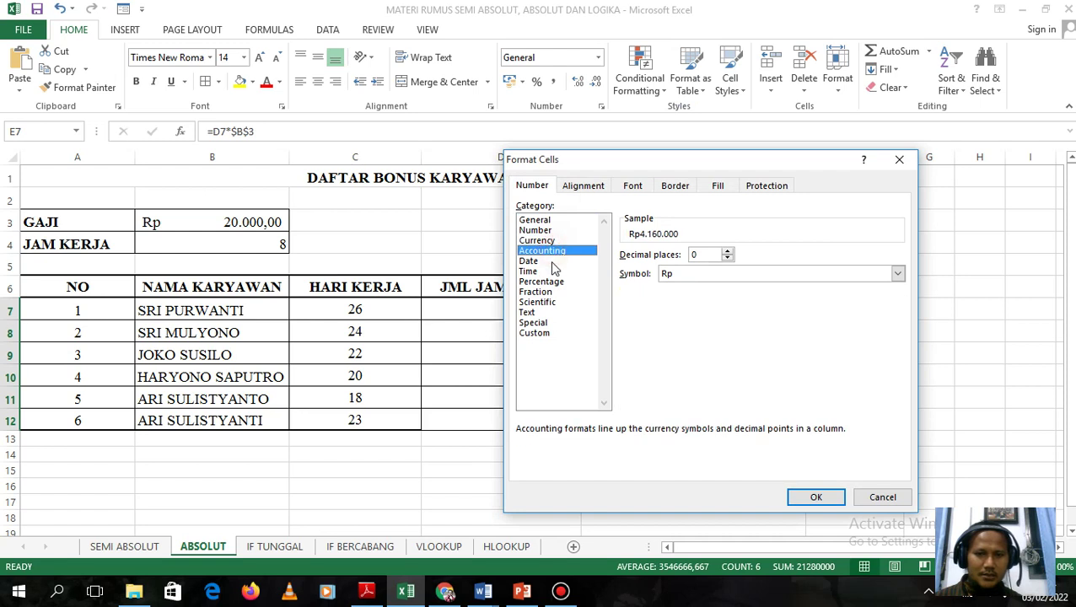
left_click(547, 261)
left_click(550, 271)
left_click(552, 281)
left_click(549, 291)
left_click(548, 302)
left_click(546, 312)
left_click(551, 322)
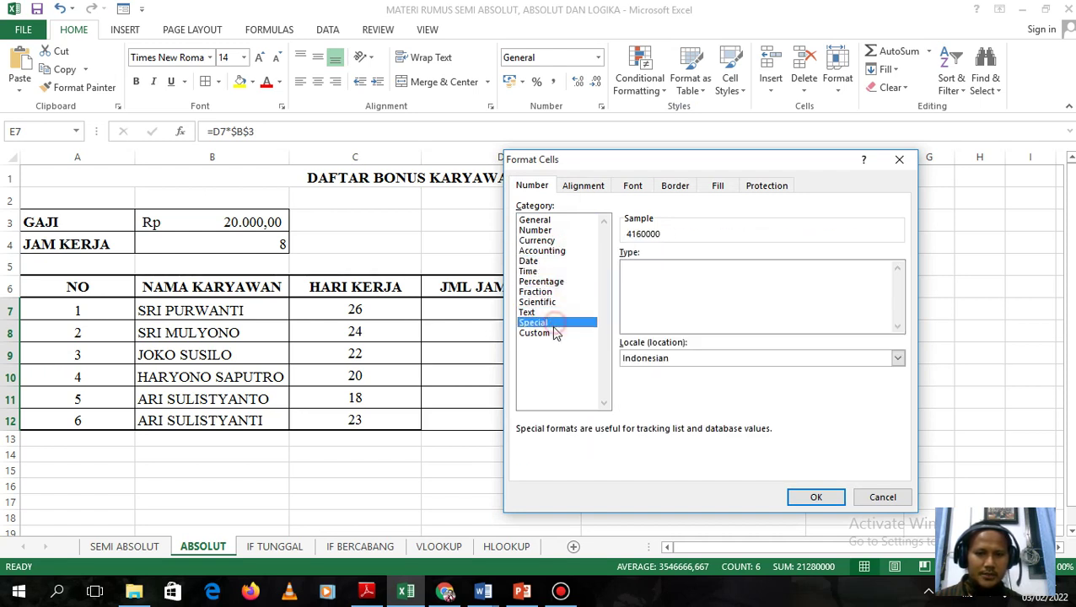
left_click(548, 333)
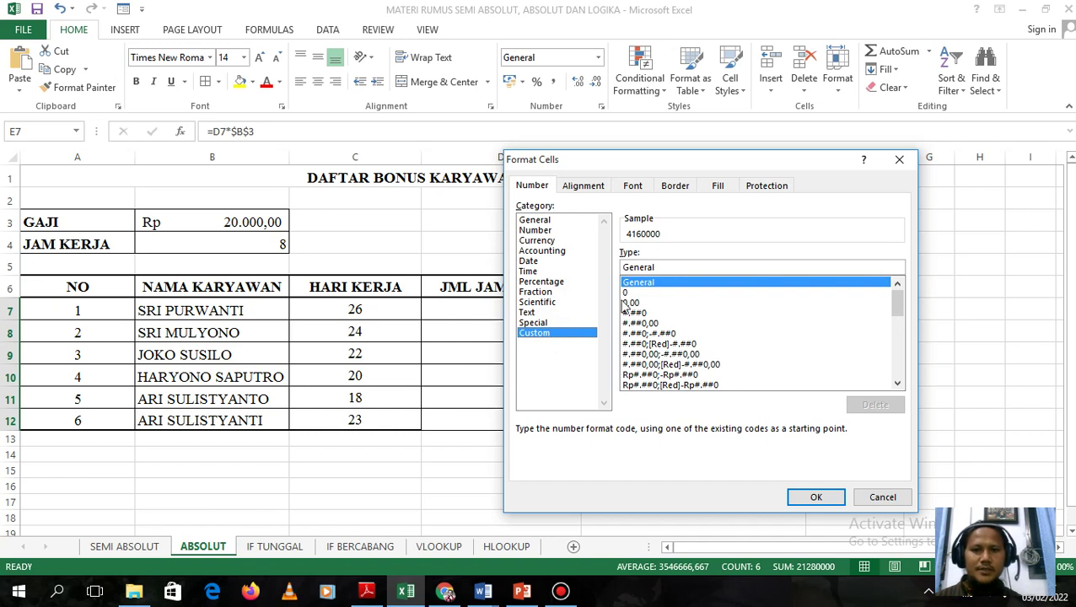
Format the JML JAM KERJA X BONUS values in E7 through E12 as Currency with the Rp symbol and two decimal places.
left_click(546, 240)
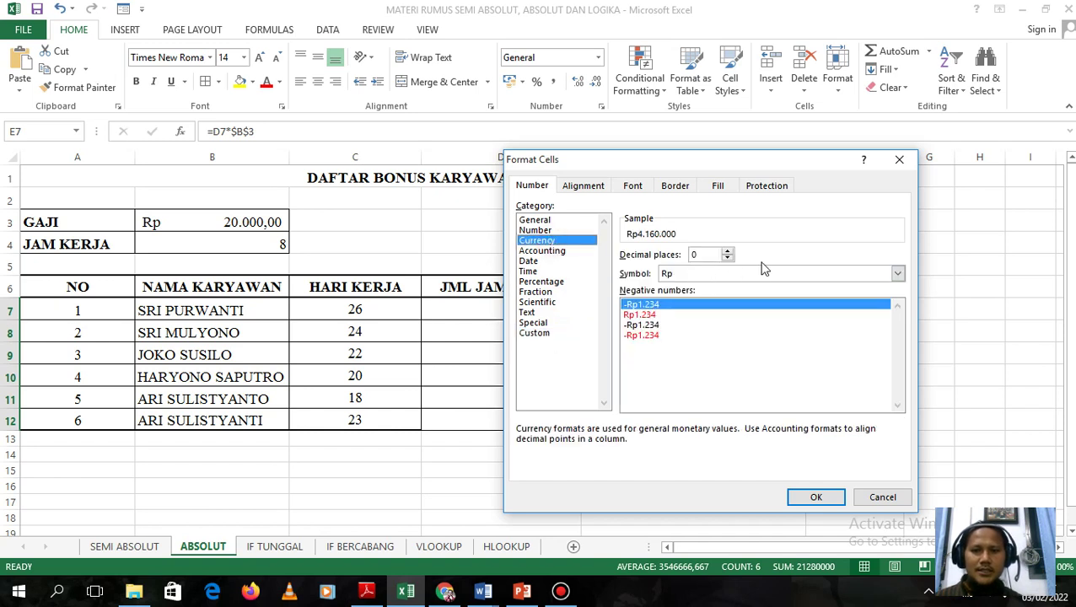
left_click(728, 251)
left_click(727, 250)
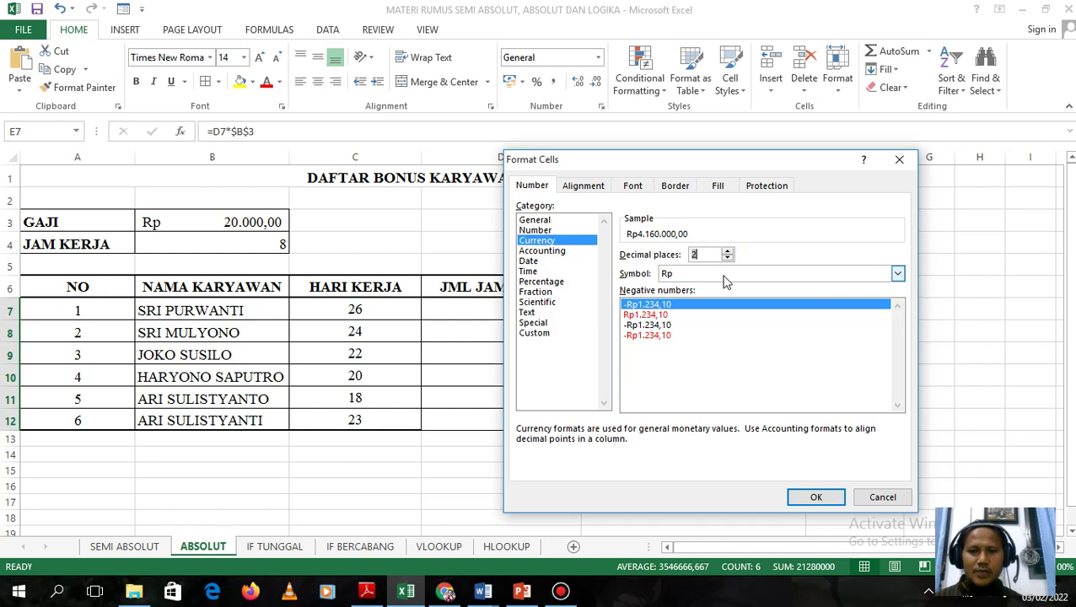
left_click(814, 496)
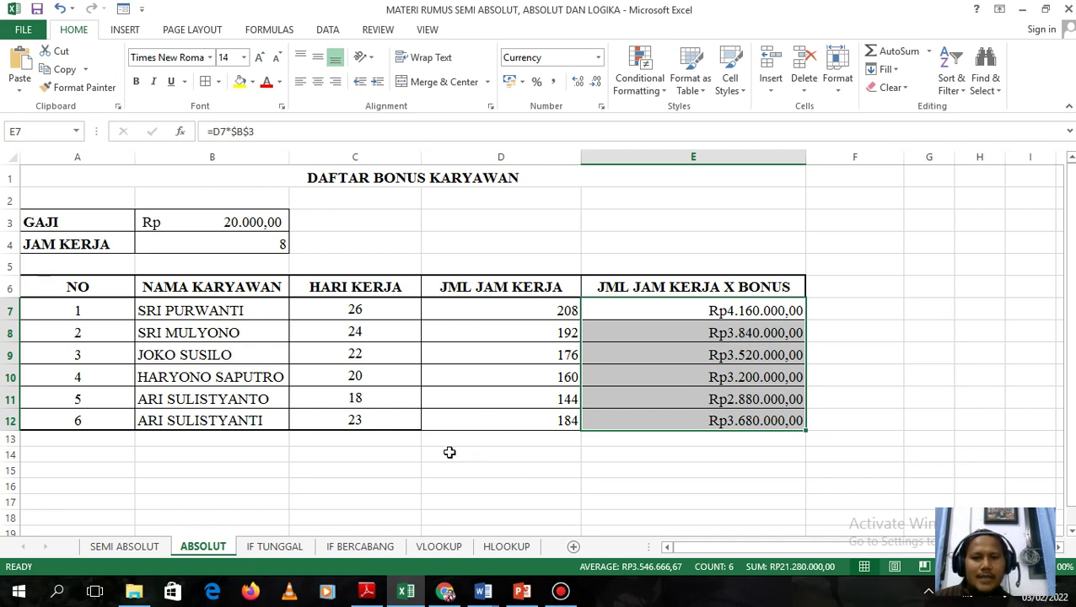
Enter 1 in D13 below the JML JAM KERJA values and copy the bonus formula from E12 to E13.
left_click(509, 438)
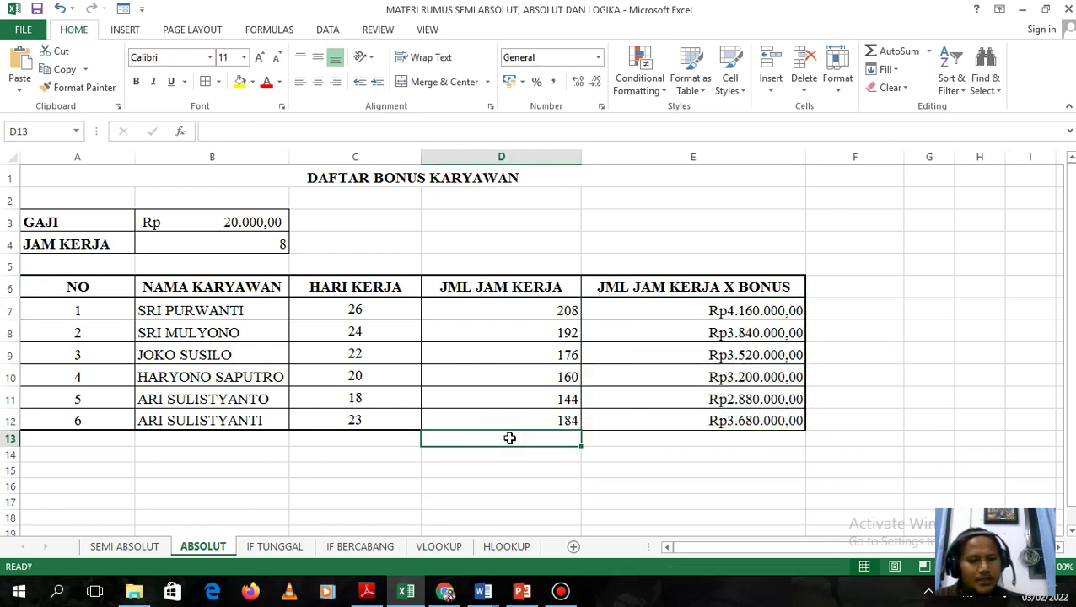
type("1")
left_click(612, 440)
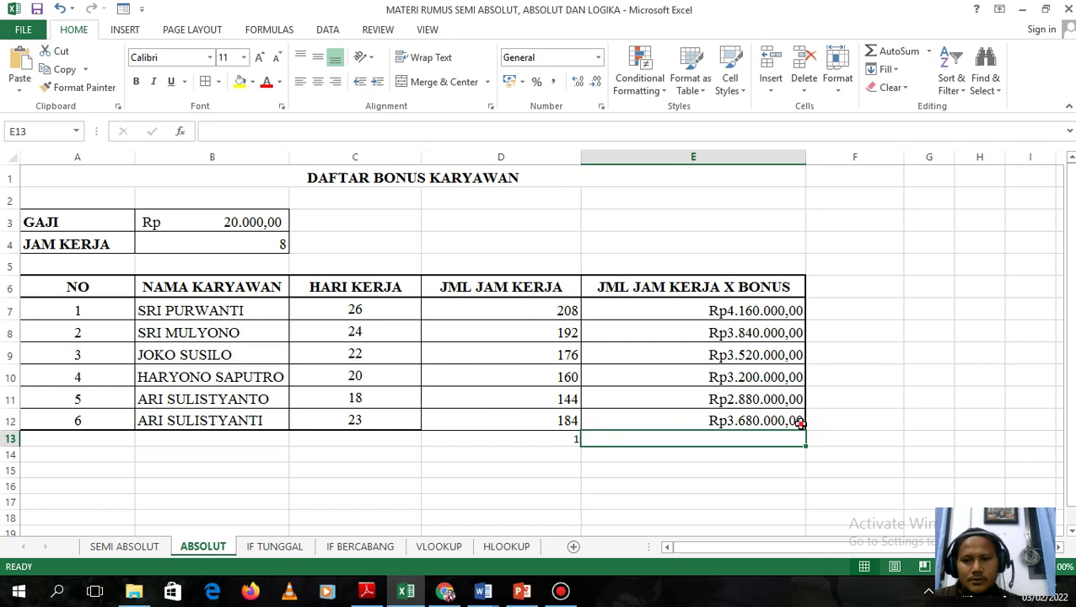
left_click(800, 424)
left_click_drag(805, 431, 807, 447)
left_click(725, 402)
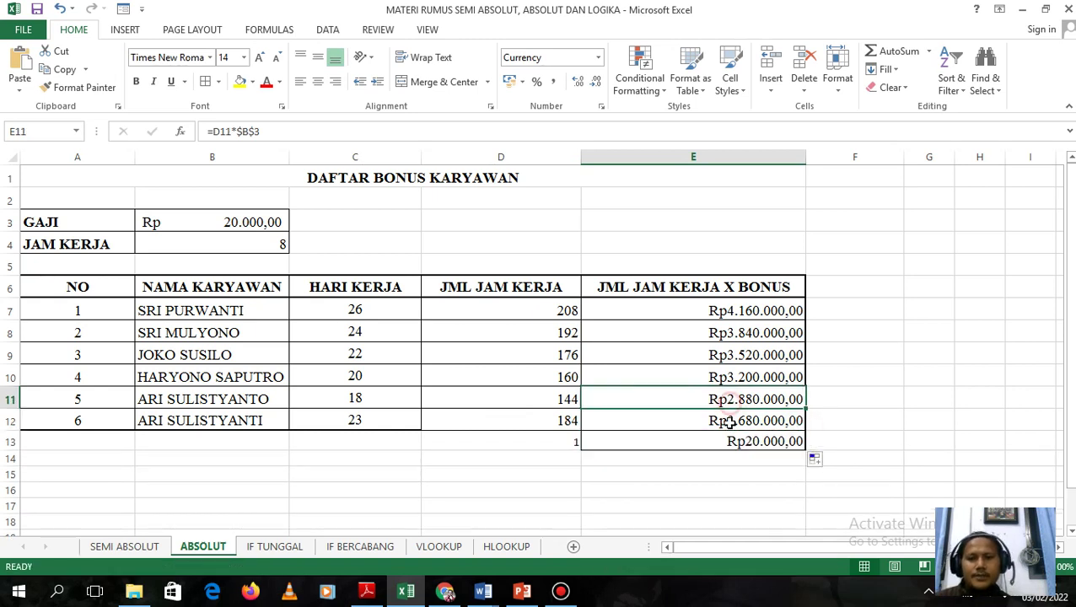
Enter the test work hours 3, 4, 5, 6 and 7 in cells D14 through D18.
left_click(573, 460)
type("3")
key("Return")
type("4")
key("Return")
type("5")
key("Return")
type("6")
key("Return")
type("7")
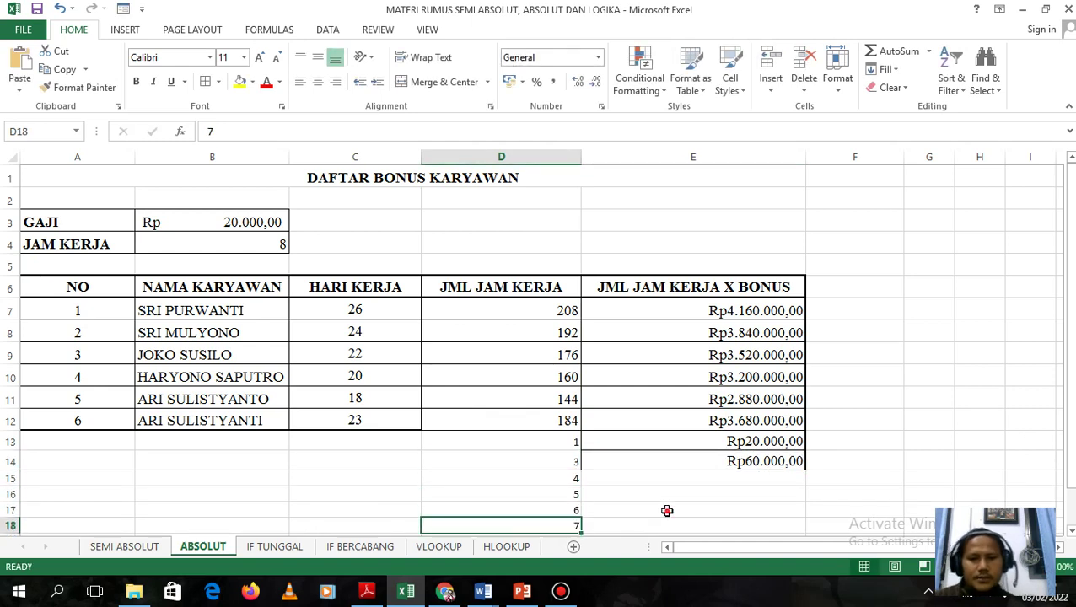
key("Return")
Copy the bonus formula from E14 down through E18 for the added work hours.
key("Up")
key("Right")
left_click(719, 439)
left_click_drag(805, 449, 790, 516)
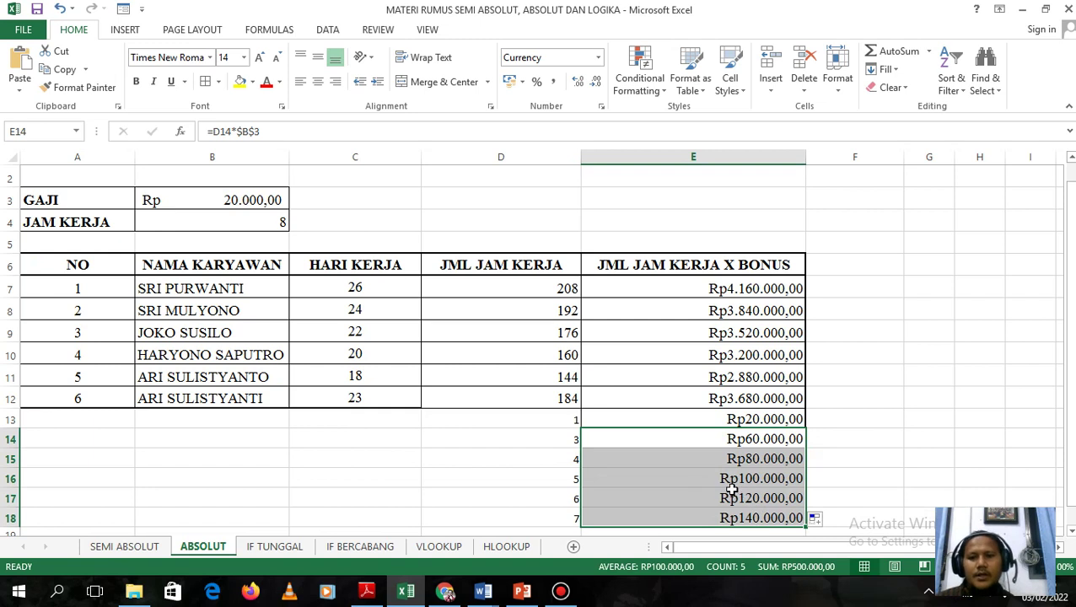
Set the test work hours in D17 to 20 and in D15 to 100000.
scroll(654, 449, "down", 2)
left_click(572, 370)
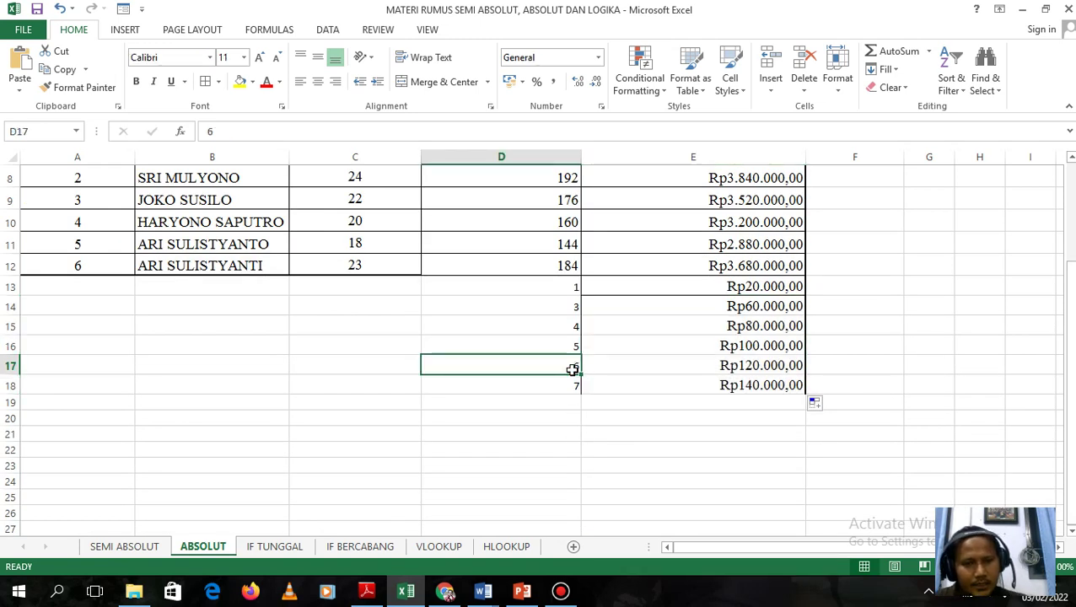
type("20")
key("Return")
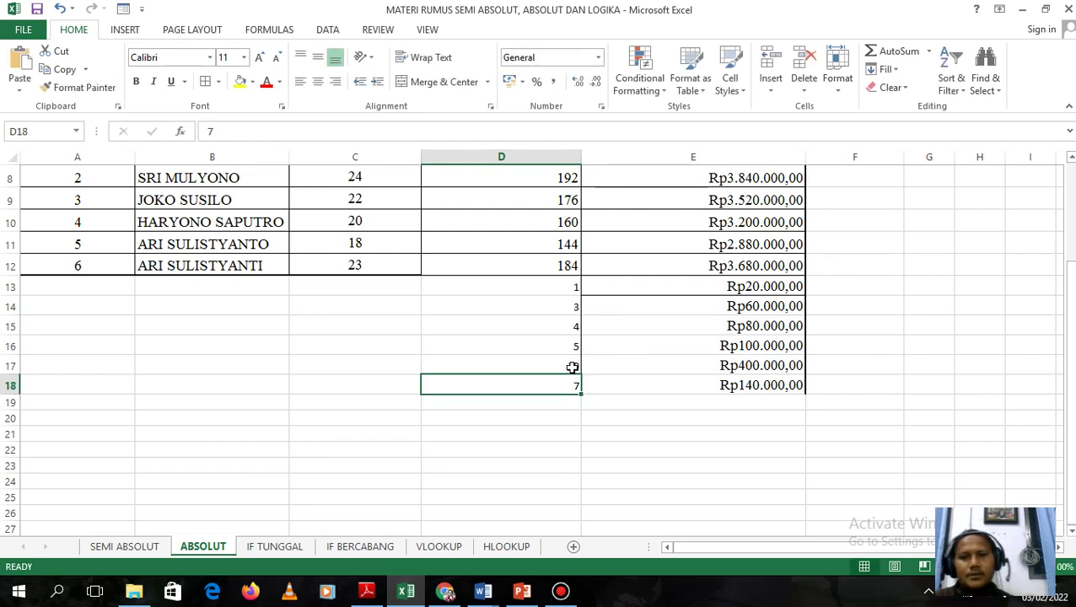
left_click(563, 325)
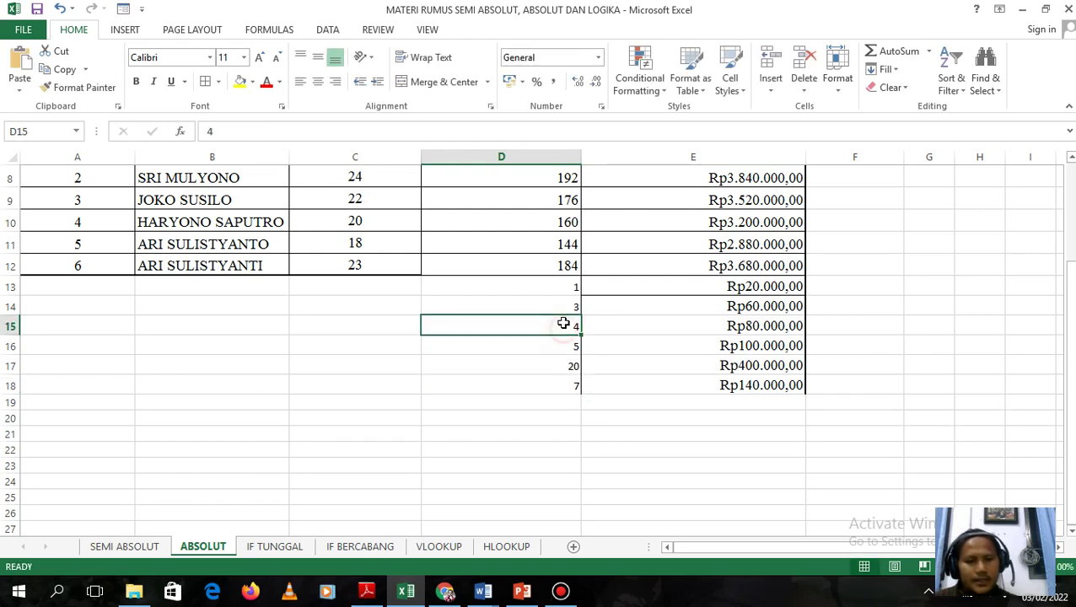
type("100")
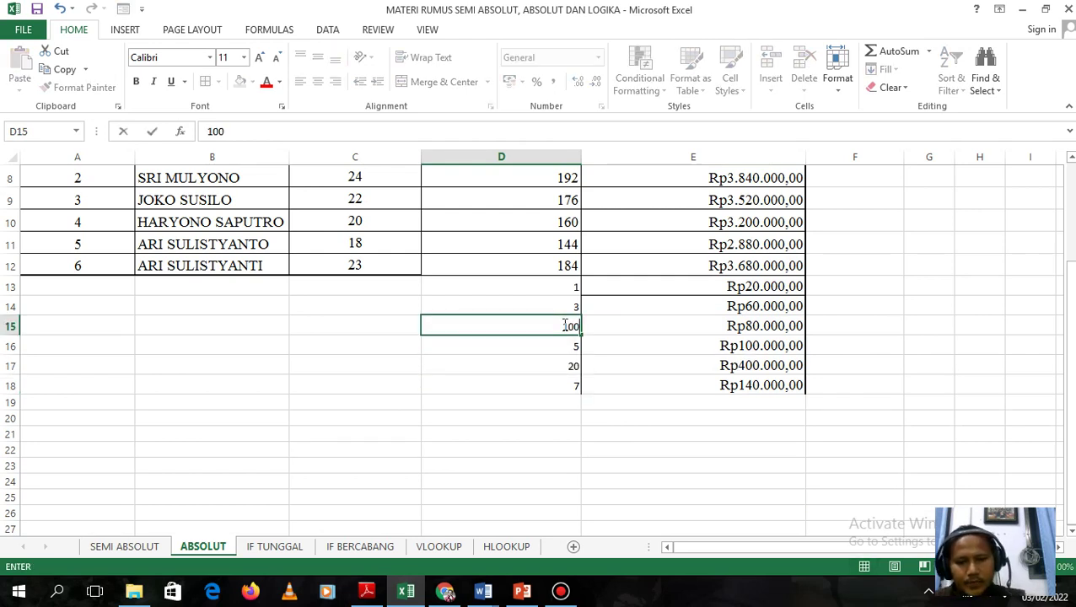
type("000")
key("Return")
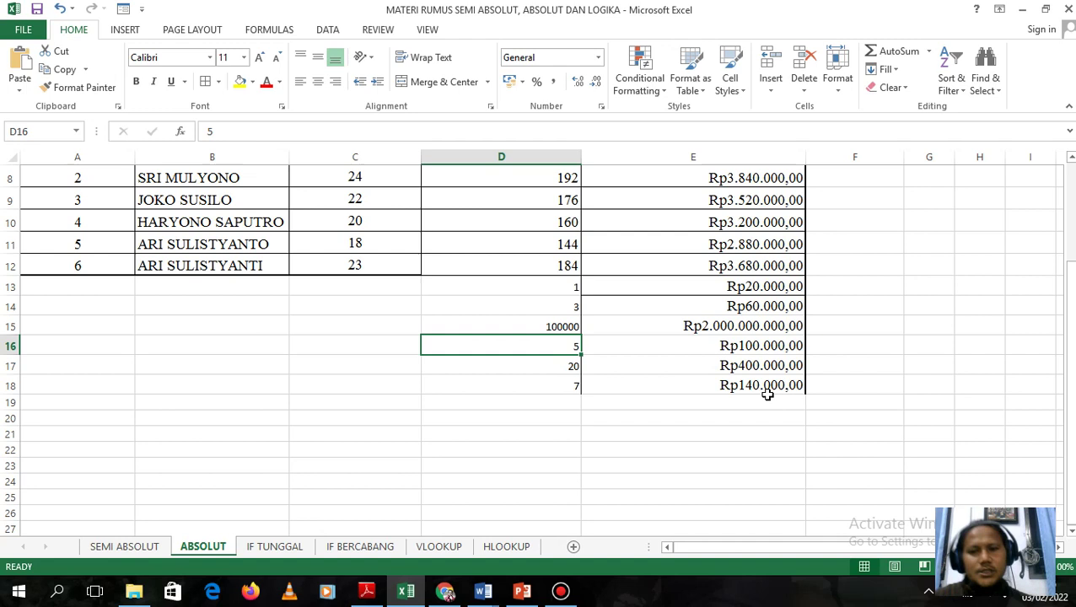
Format the JML JAM KERJA X BONUS values in E7 through E18 as Accounting.
scroll(712, 344, "up", 3)
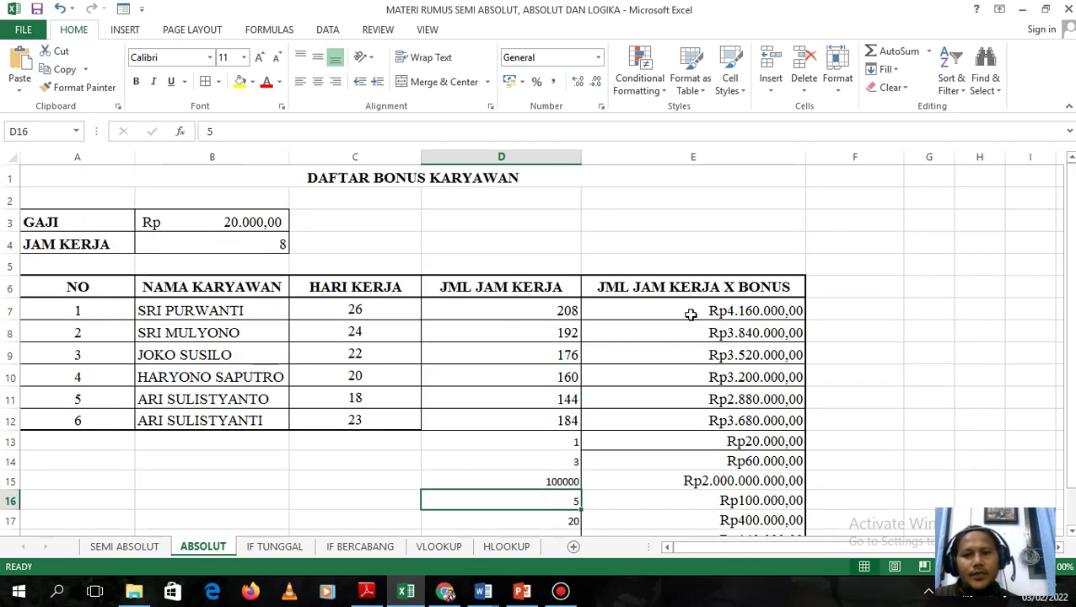
left_click(689, 314)
scroll(708, 333, "down", 3)
left_click(718, 345, "shift")
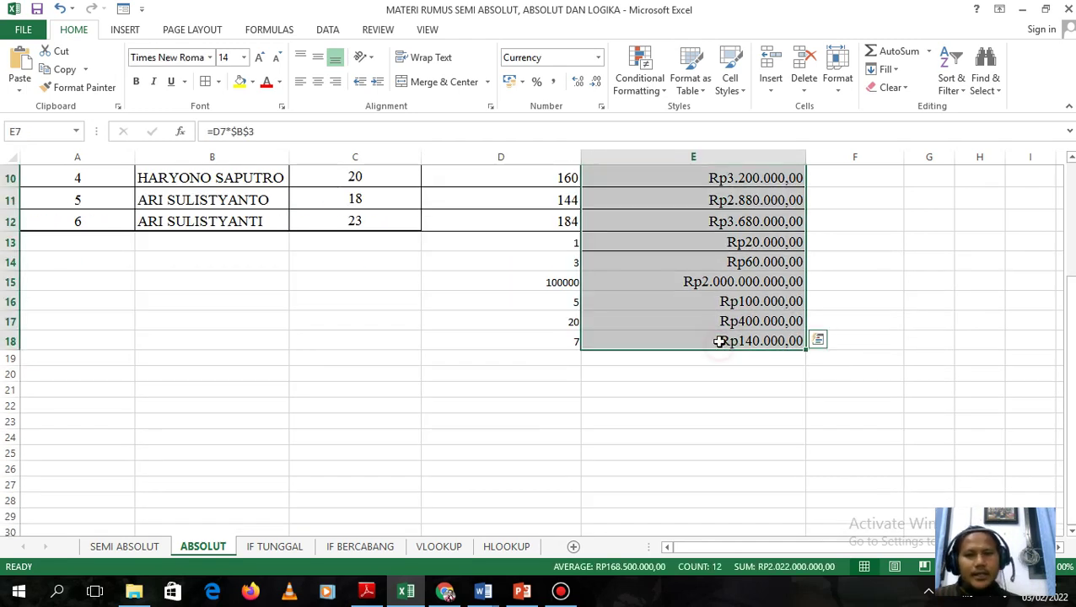
right_click(699, 196)
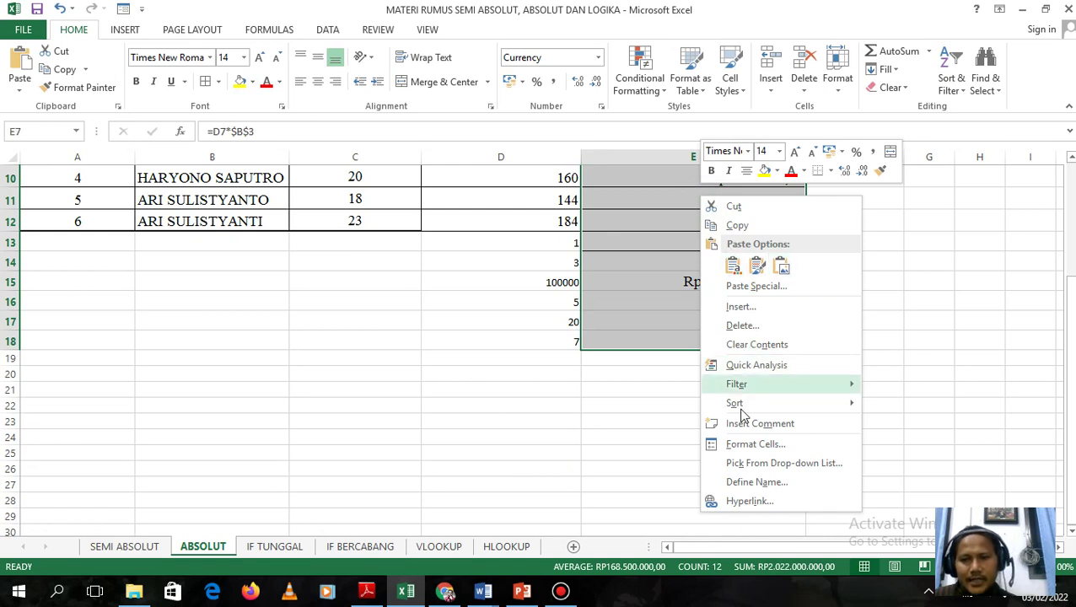
left_click(736, 444)
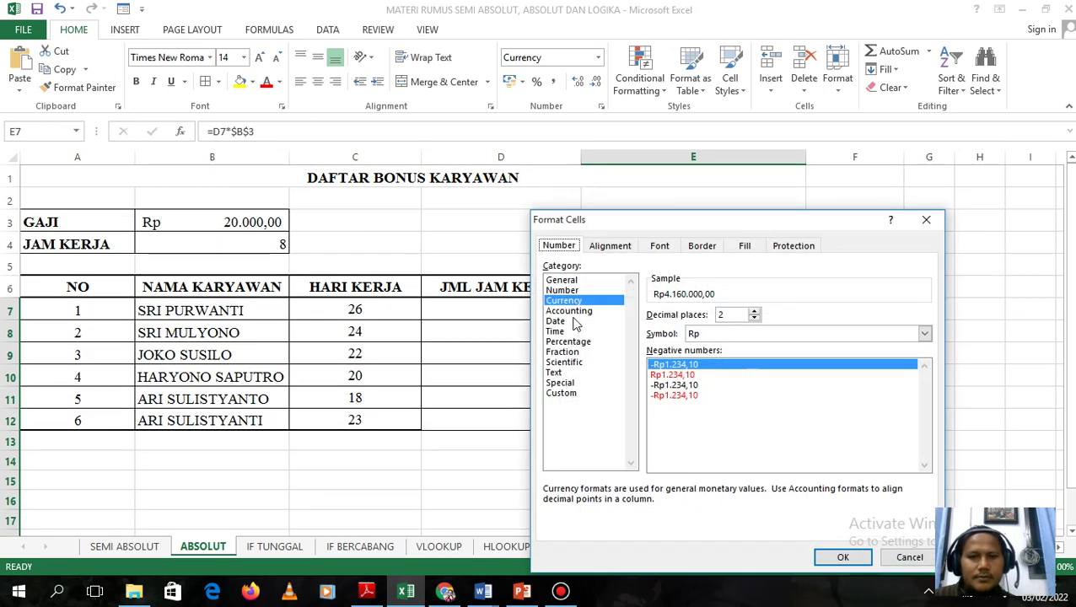
left_click(569, 310)
left_click(840, 556)
scroll(687, 331, "down", 2)
scroll(744, 229, "up", 2)
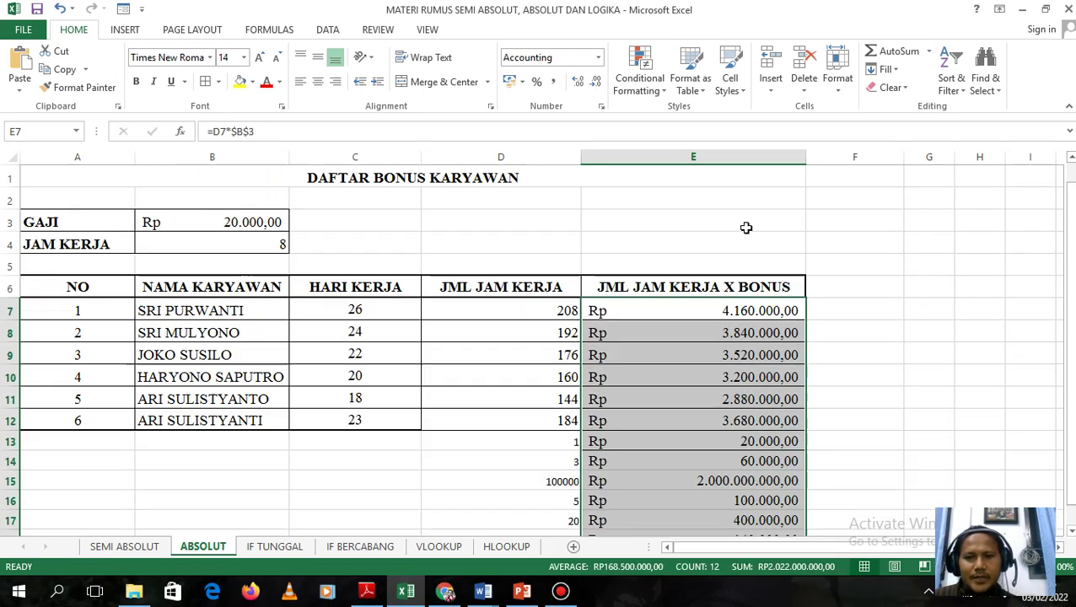
Narrow column E until the amount in E15 no longer fits, and widen it just enough to fit that amount again.
left_click_drag(807, 159, 712, 150)
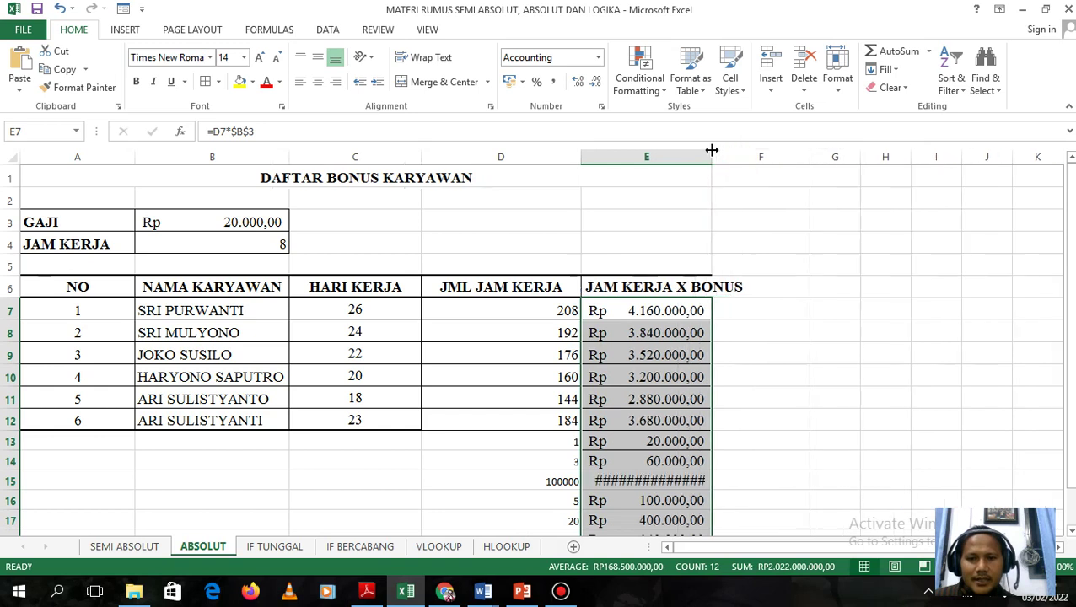
scroll(645, 434, "down", 1)
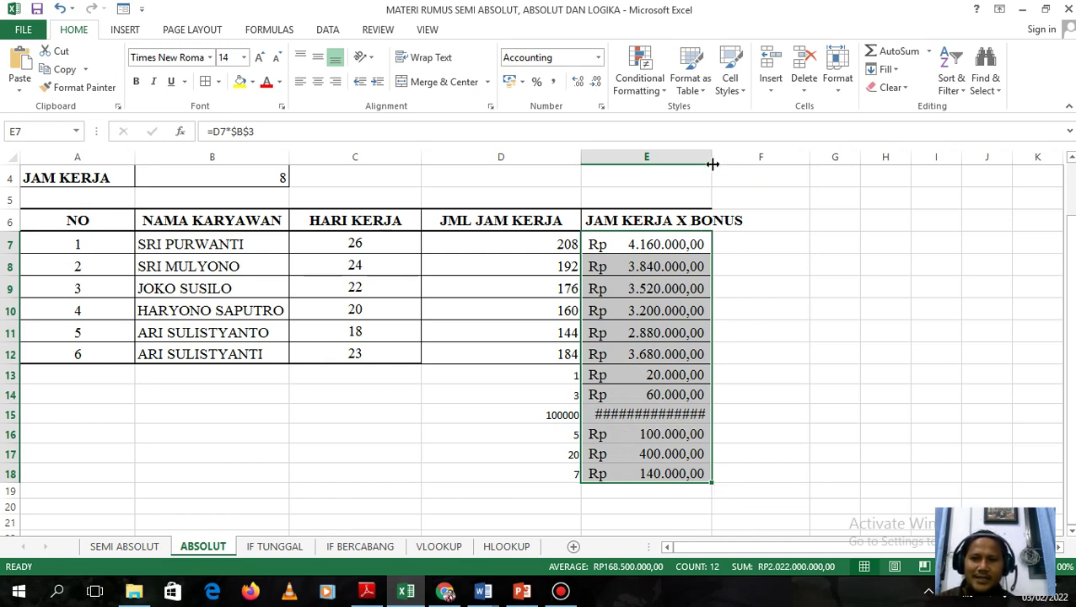
left_click_drag(711, 162, 723, 164)
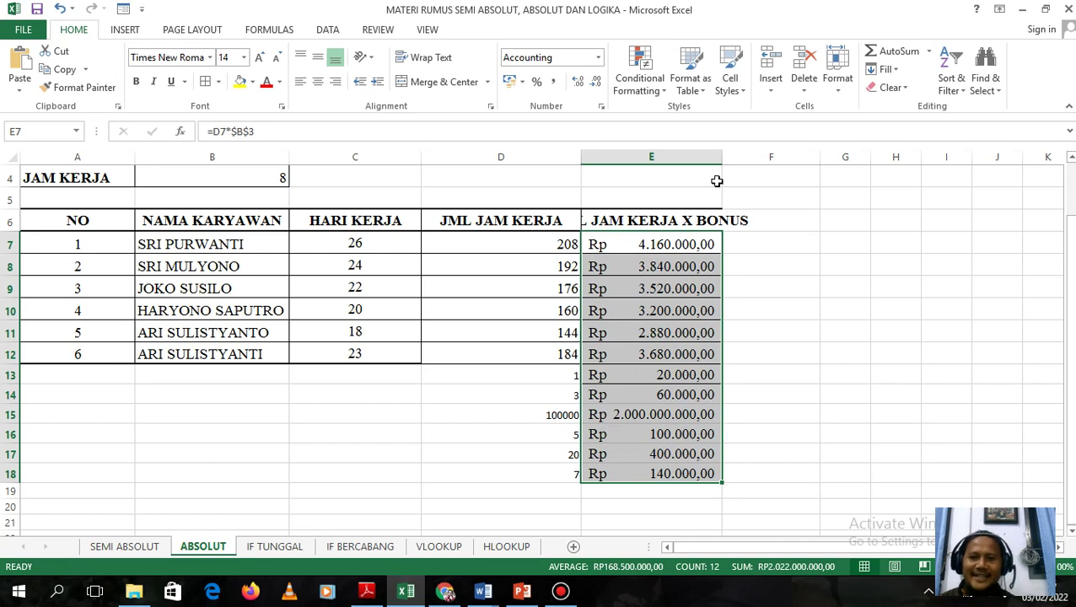
left_click_drag(725, 150, 727, 158)
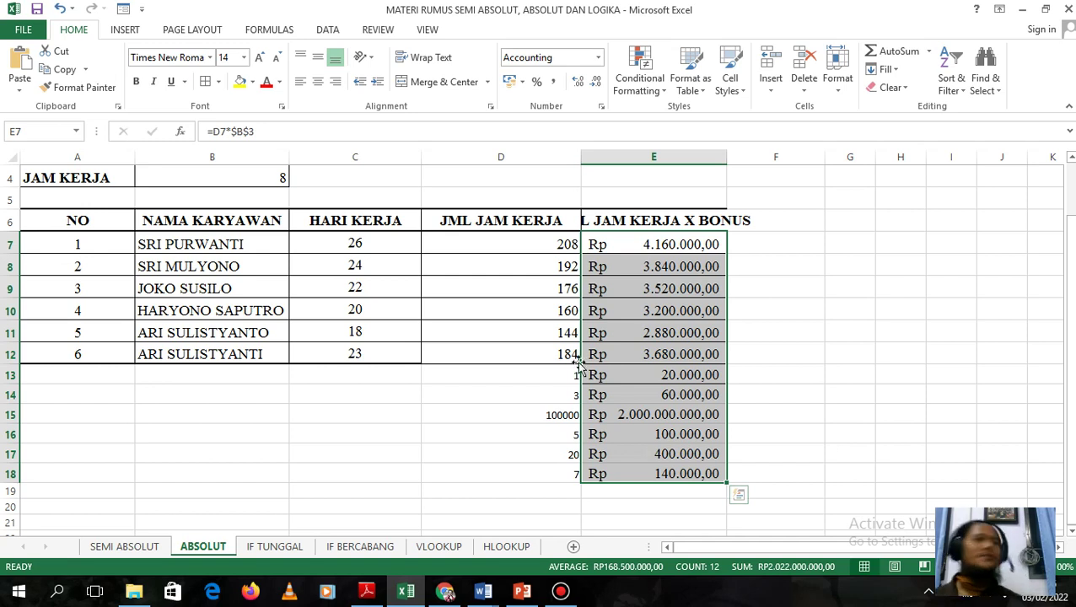
Delete the test work hours and their bonus amounts in D13 through E18.
left_click(531, 354)
left_click(654, 261)
scroll(312, 253, "up", 1)
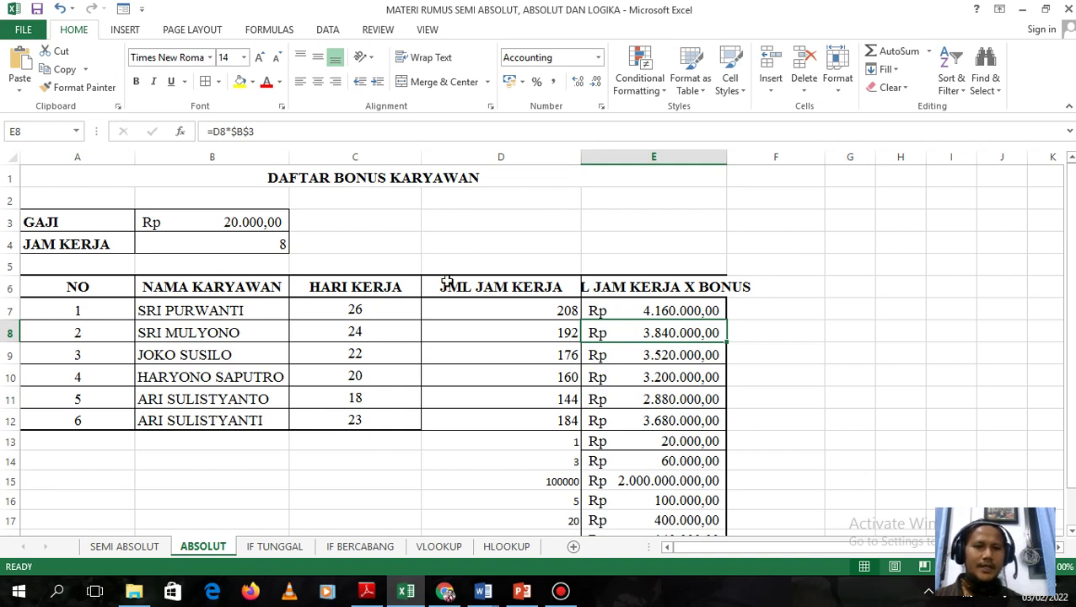
left_click(571, 311)
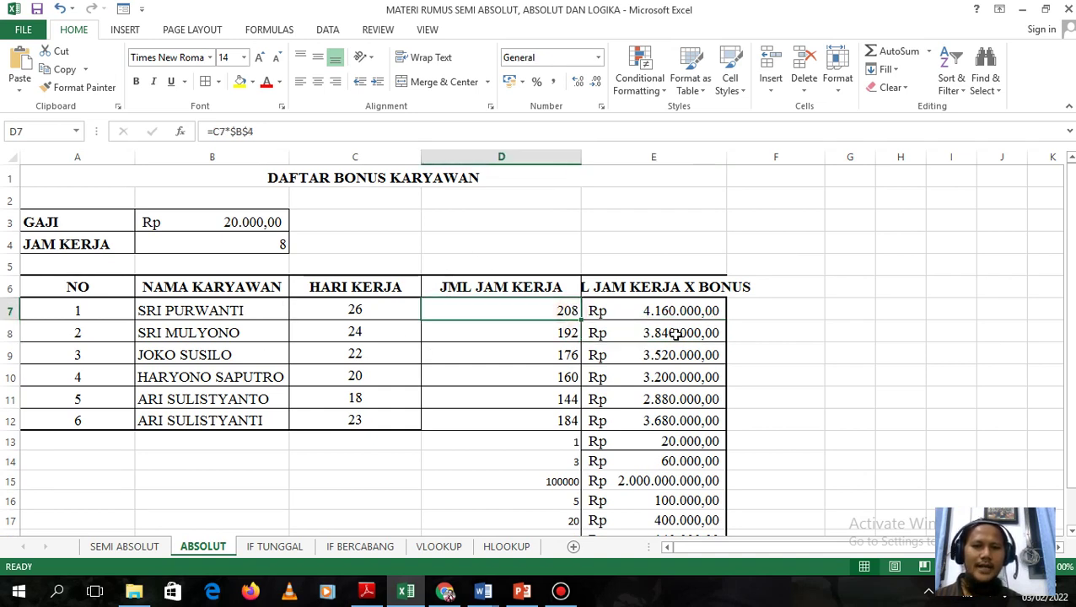
scroll(571, 320, "down", 1)
left_click(570, 388)
left_click_drag(666, 392, 687, 472)
left_click_drag(560, 372, 690, 468)
key("Delete")
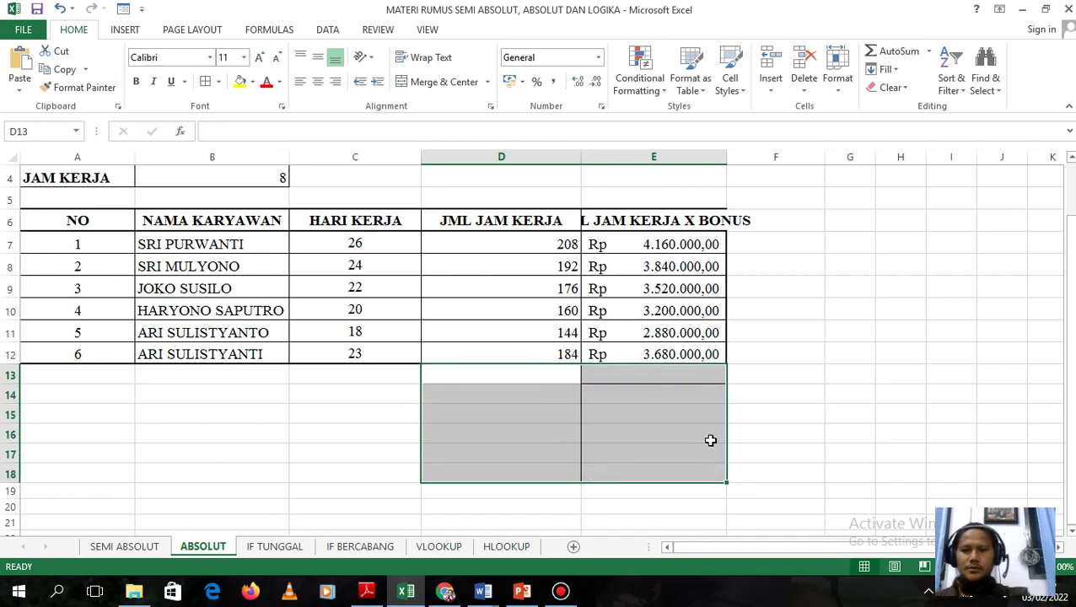
Widen column E until the full JML JAM KERJA X BONUS header fits.
left_click(620, 396)
left_click(793, 250)
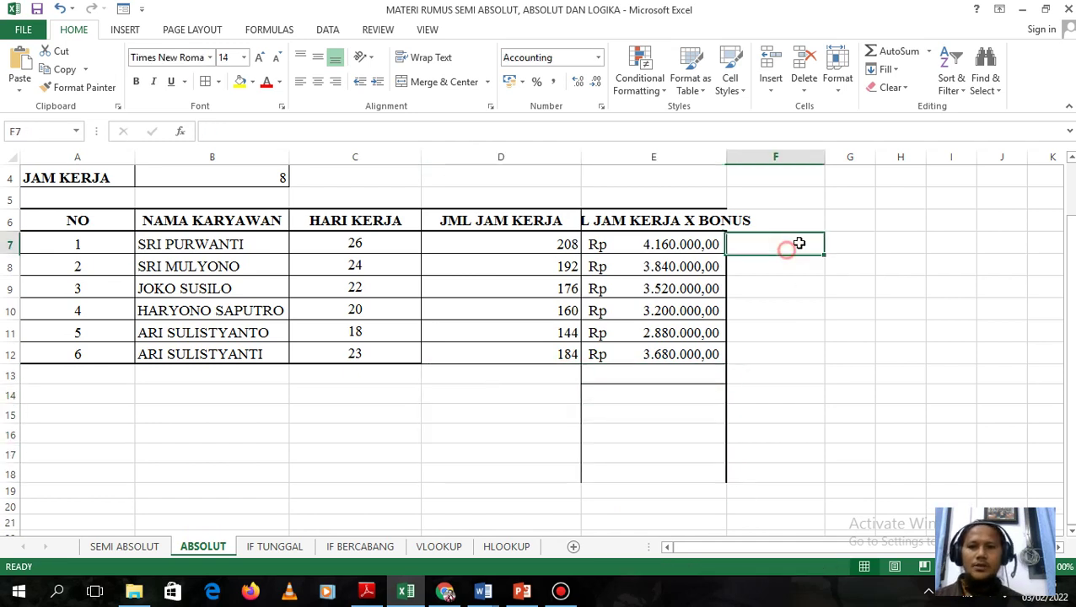
left_click_drag(727, 158, 814, 158)
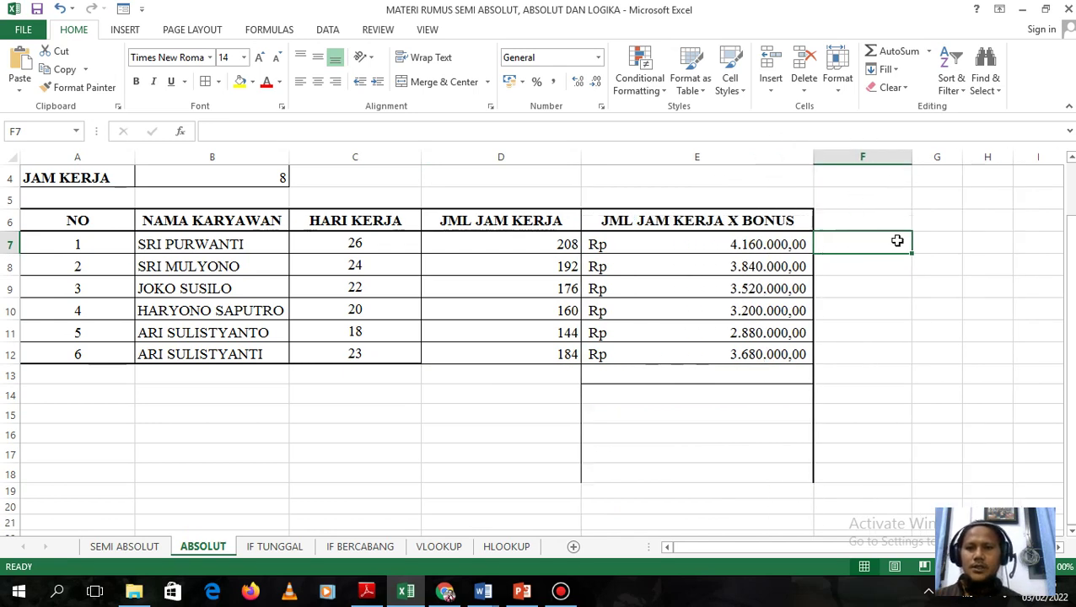
Enter the comparison formula =$D$7*$B$3 with both references absolute in F7.
left_click(870, 220)
left_click(865, 243)
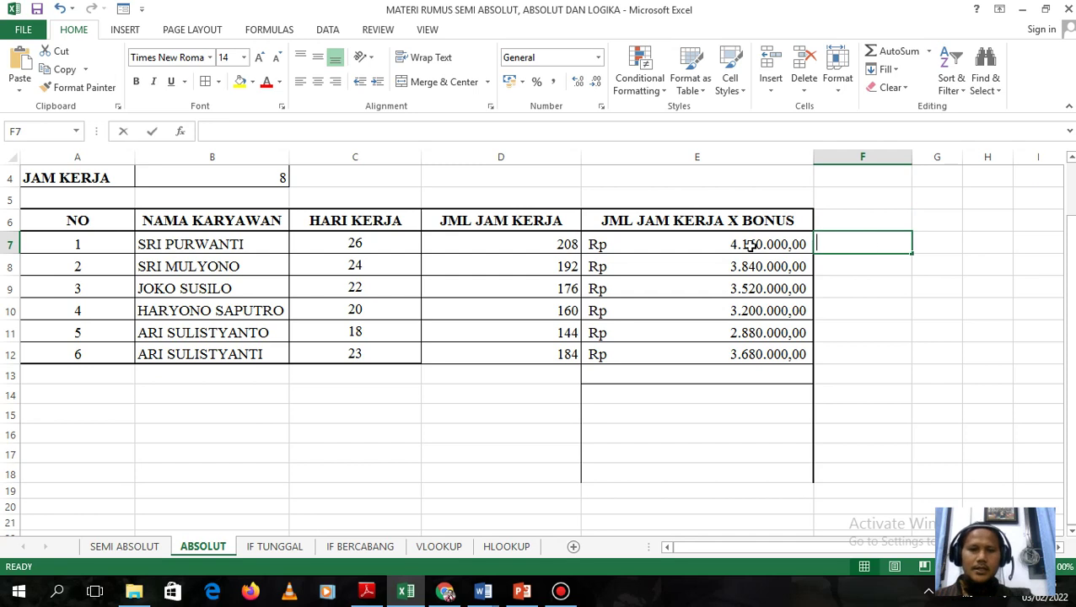
type("=")
left_click(497, 241)
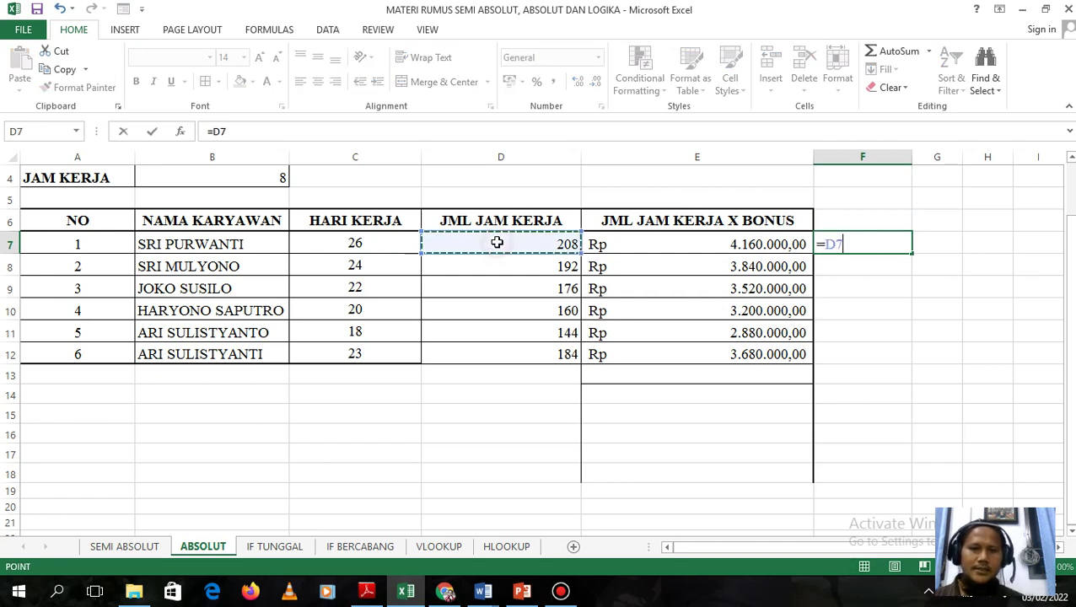
key("F4")
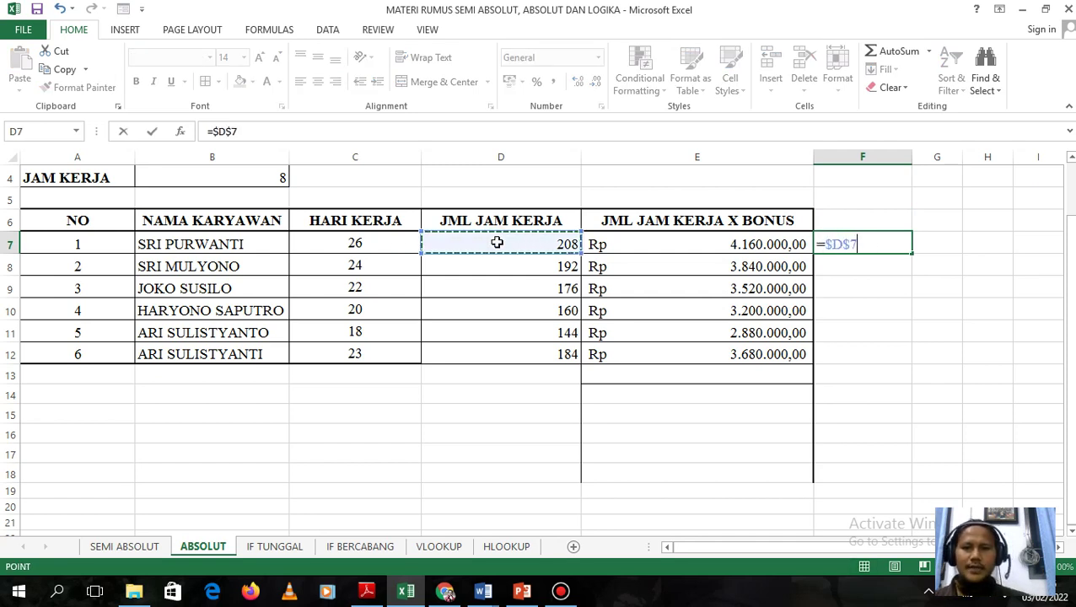
type("*")
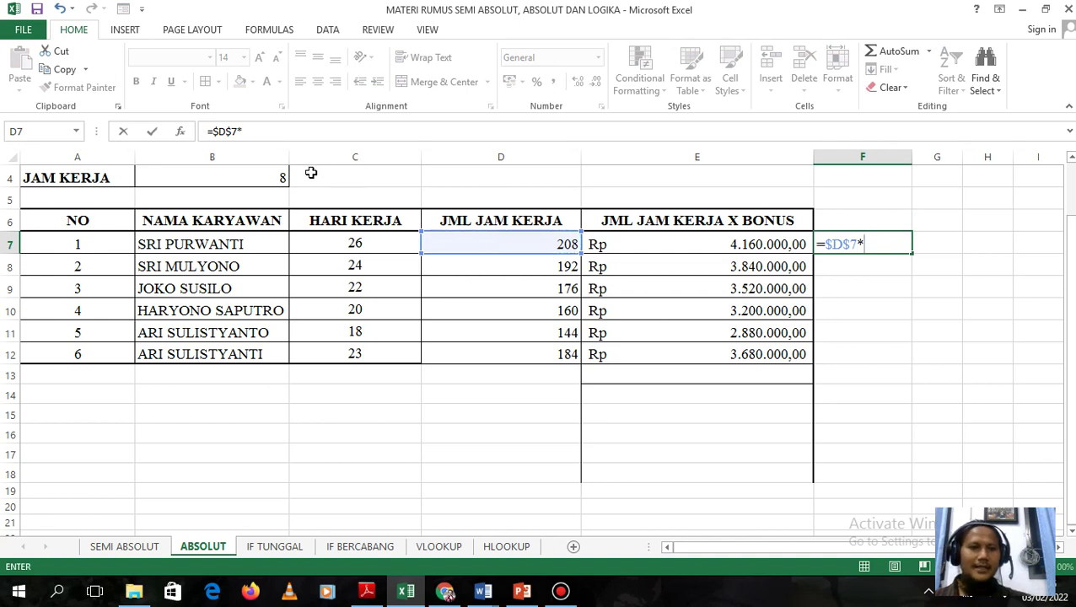
scroll(287, 198, "up", 1)
left_click(267, 232)
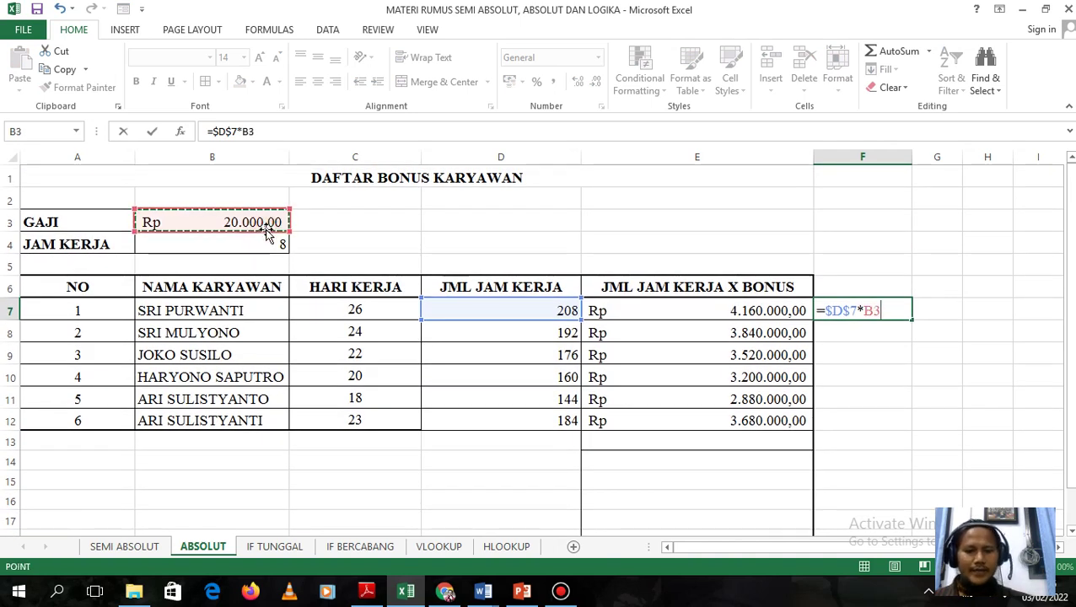
key("F4")
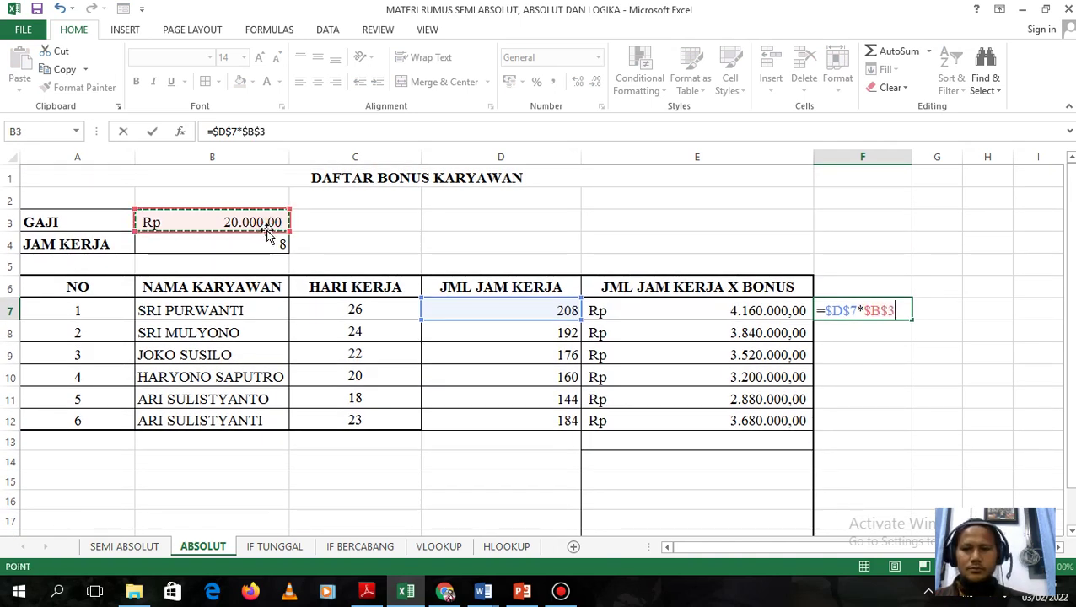
key("Return")
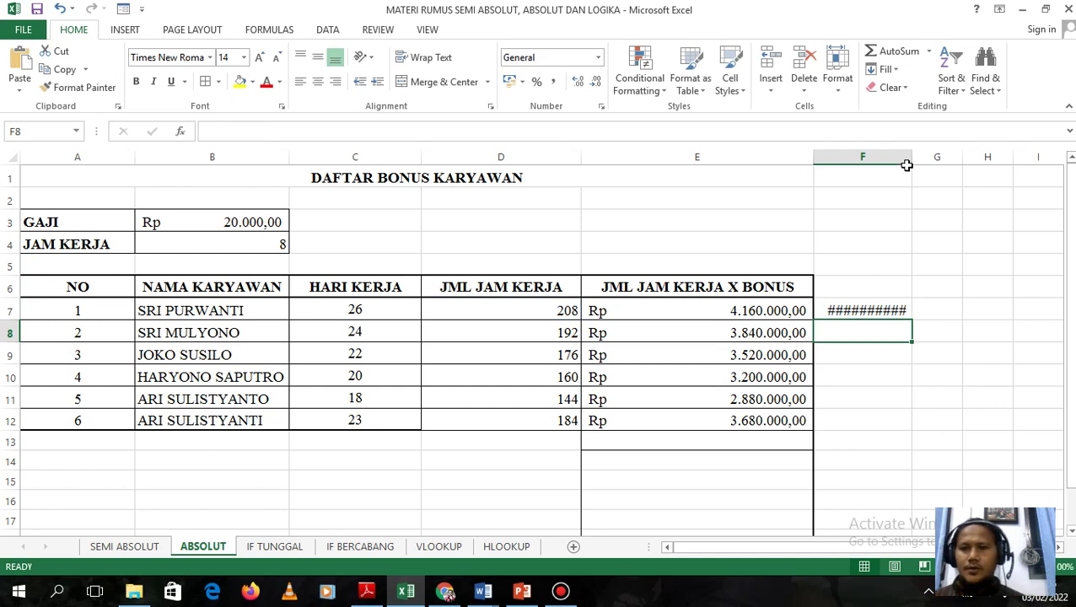
Widen column F to fit the amount and copy the formula from F7 down through F12.
left_click_drag(911, 161, 1000, 162)
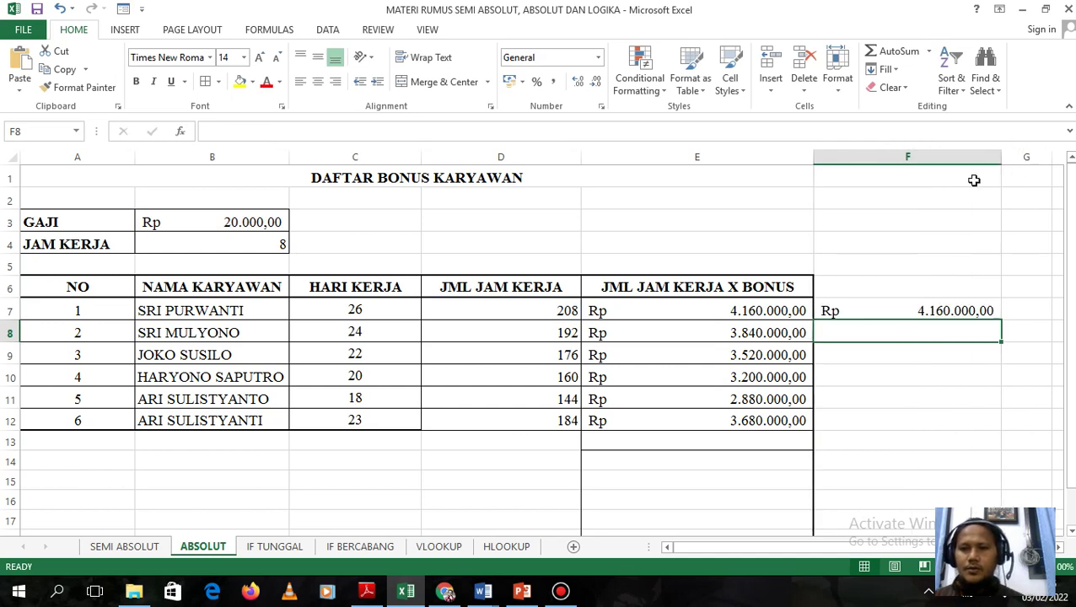
left_click(928, 310)
left_click_drag(1000, 322, 994, 437)
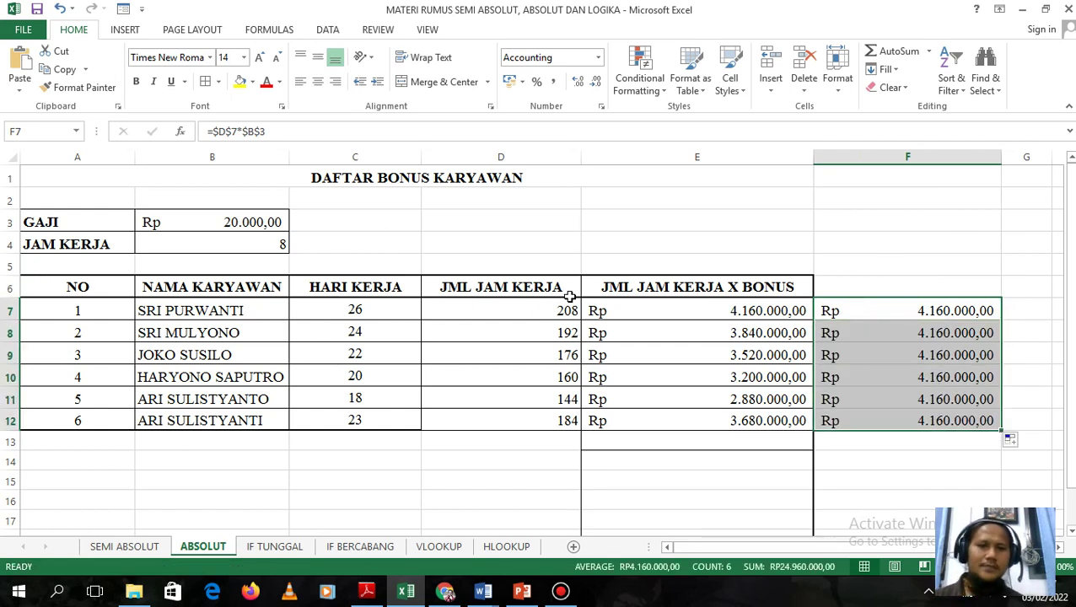
left_click(538, 309)
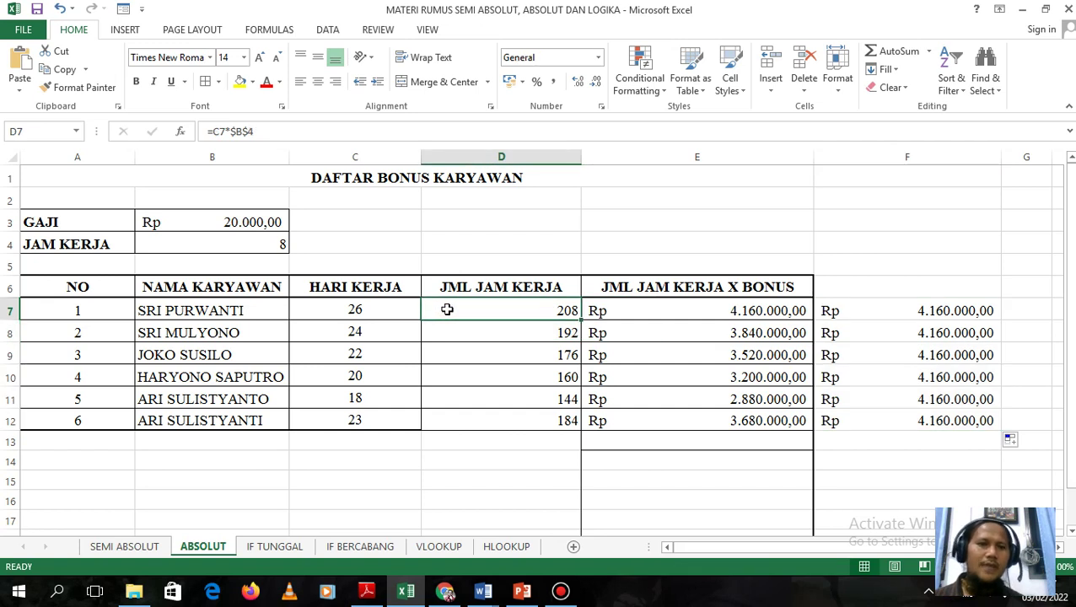
left_click(231, 220)
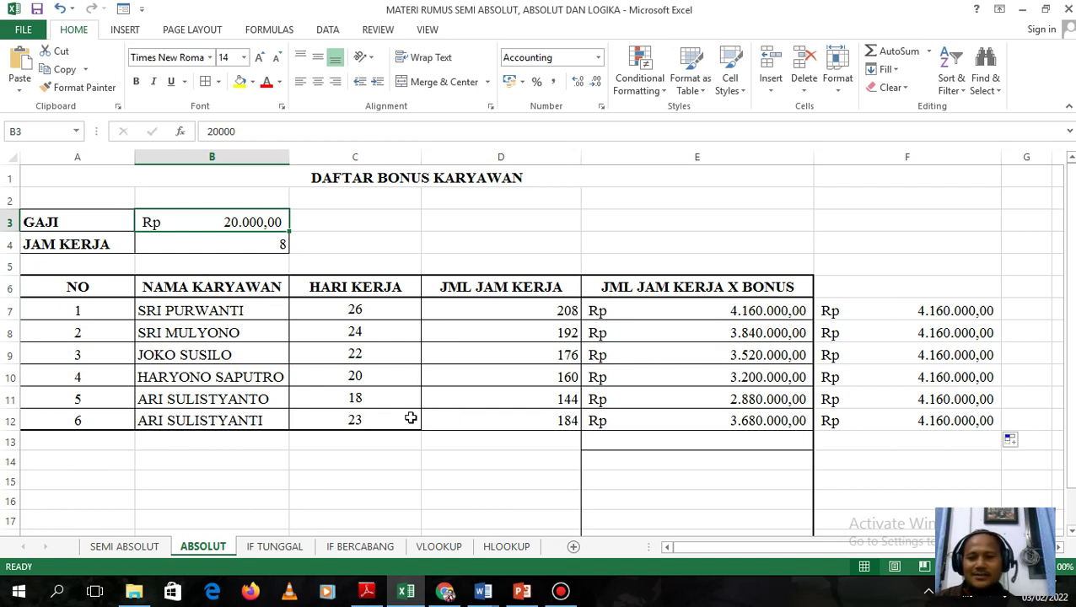
Open the IF TUNGGAL sheet and examine the UMUR values, the empty KETERANGAN cells and the criteria below the DAFTAR CALON KARYAWAN table.
left_click(285, 549)
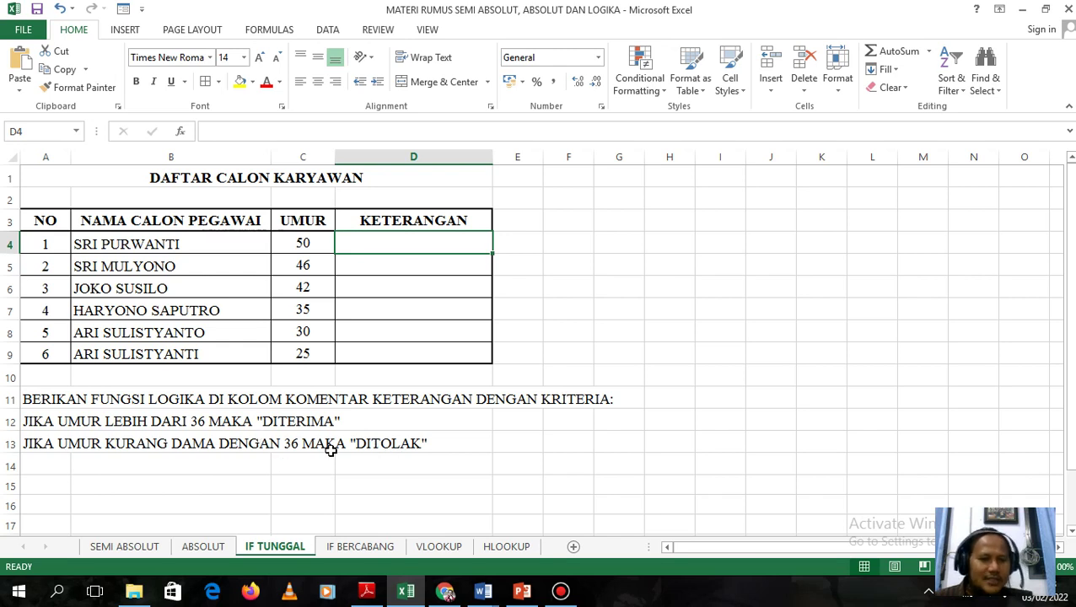
left_click(382, 261)
left_click(390, 241)
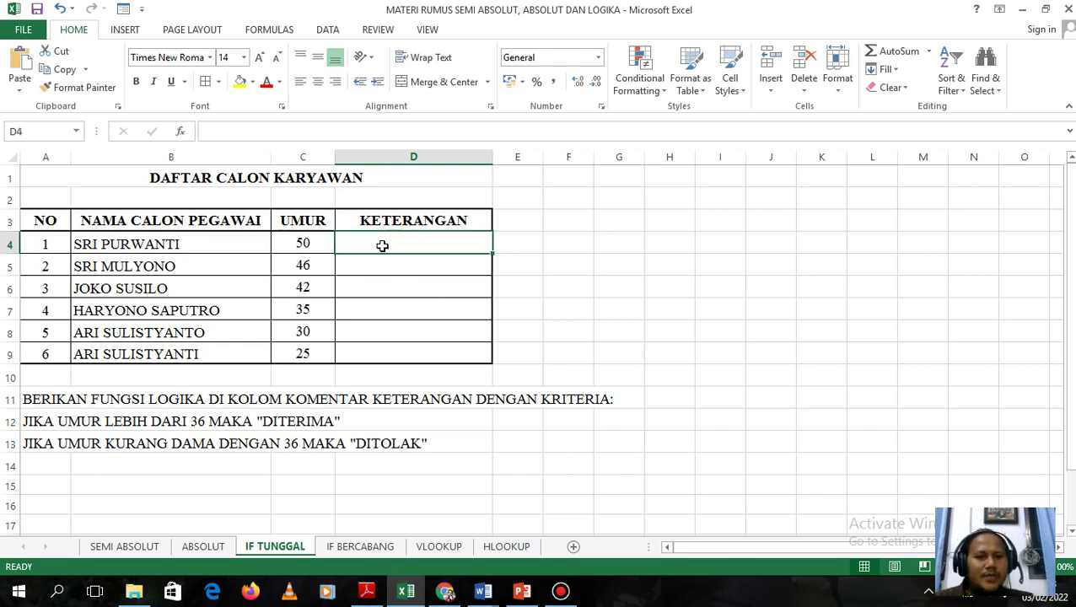
left_click(396, 274)
left_click(400, 288)
left_click(401, 305)
left_click(398, 246)
left_click(404, 286)
left_click(403, 310)
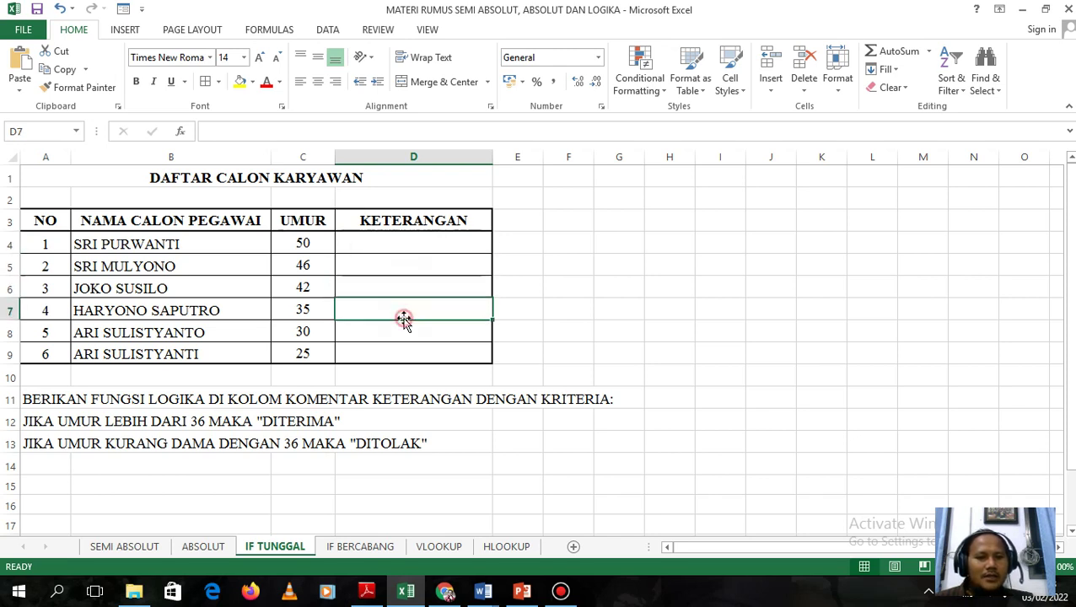
left_click(313, 253)
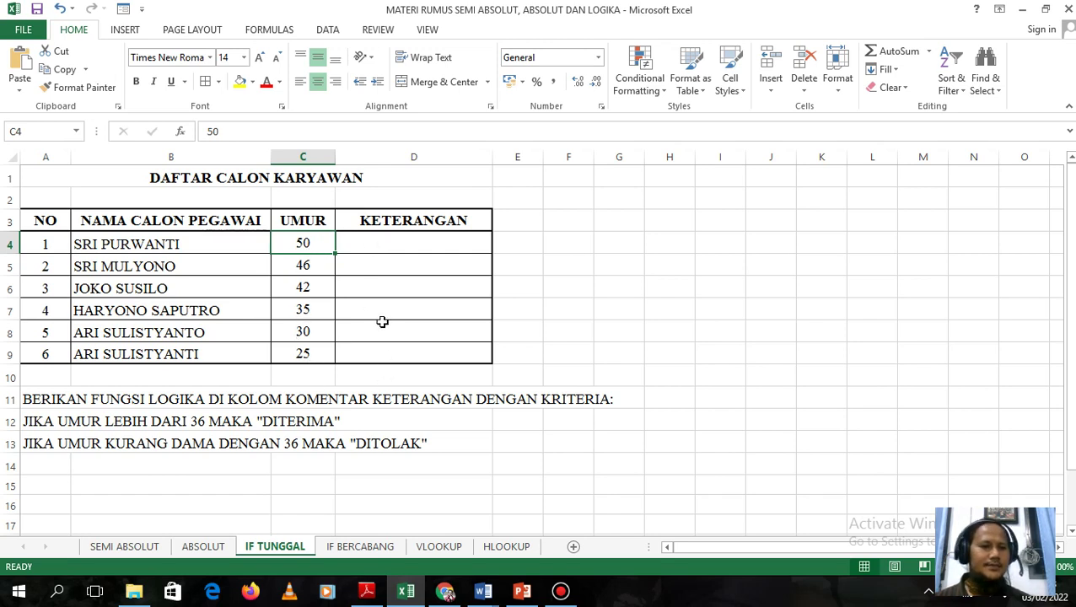
left_click(365, 243)
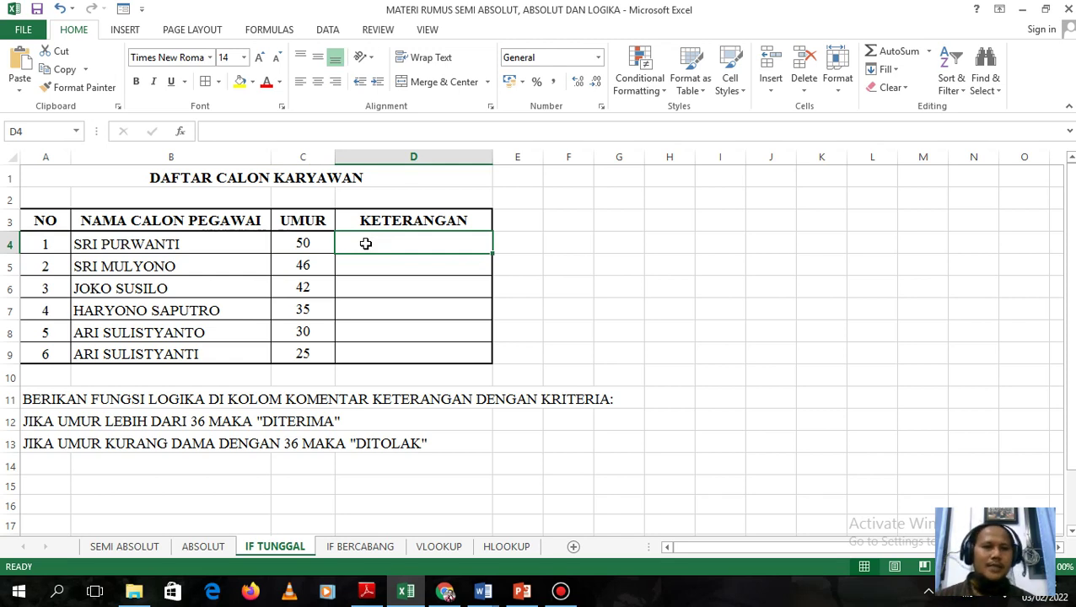
type("=")
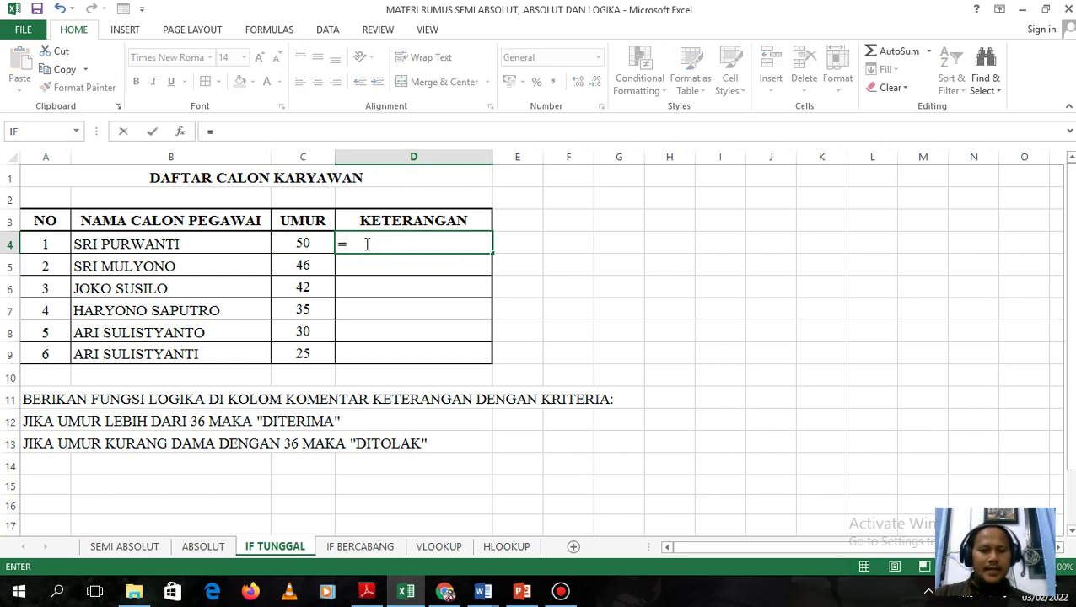
type("IF")
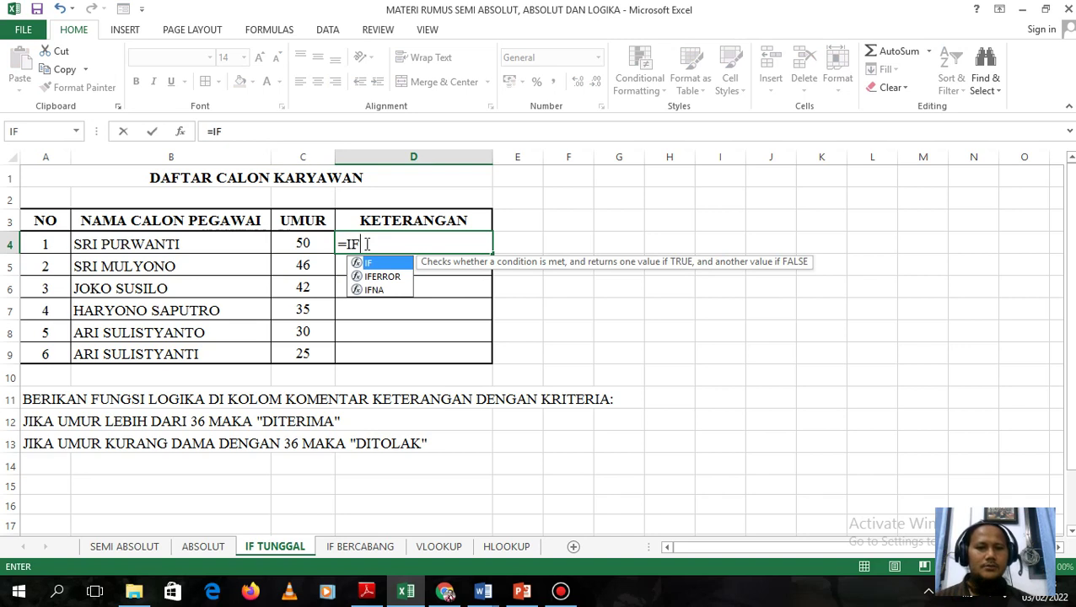
type("(")
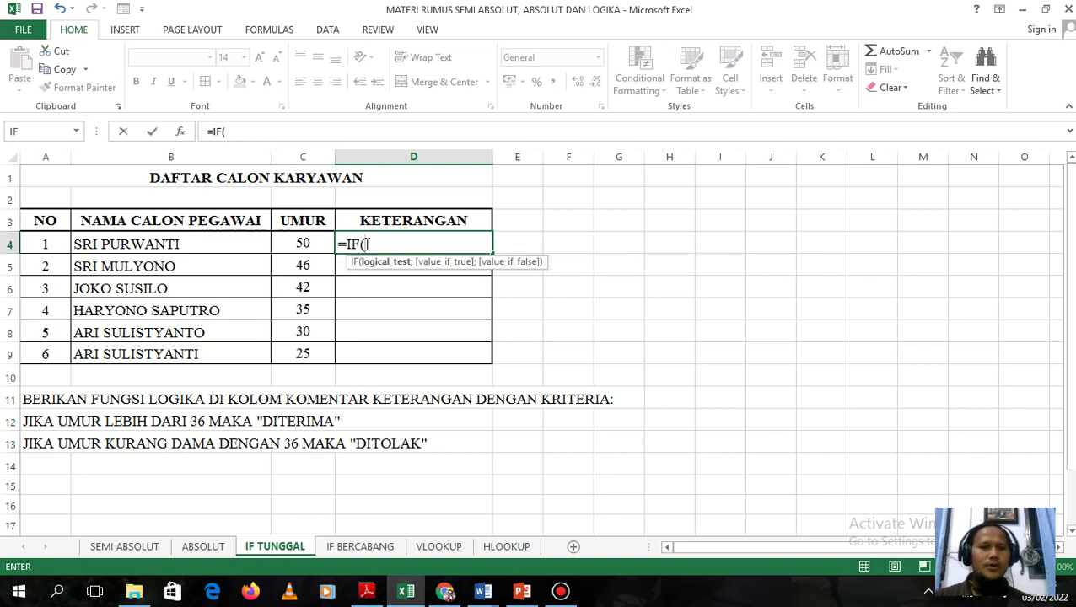
left_click(306, 250)
type("=")
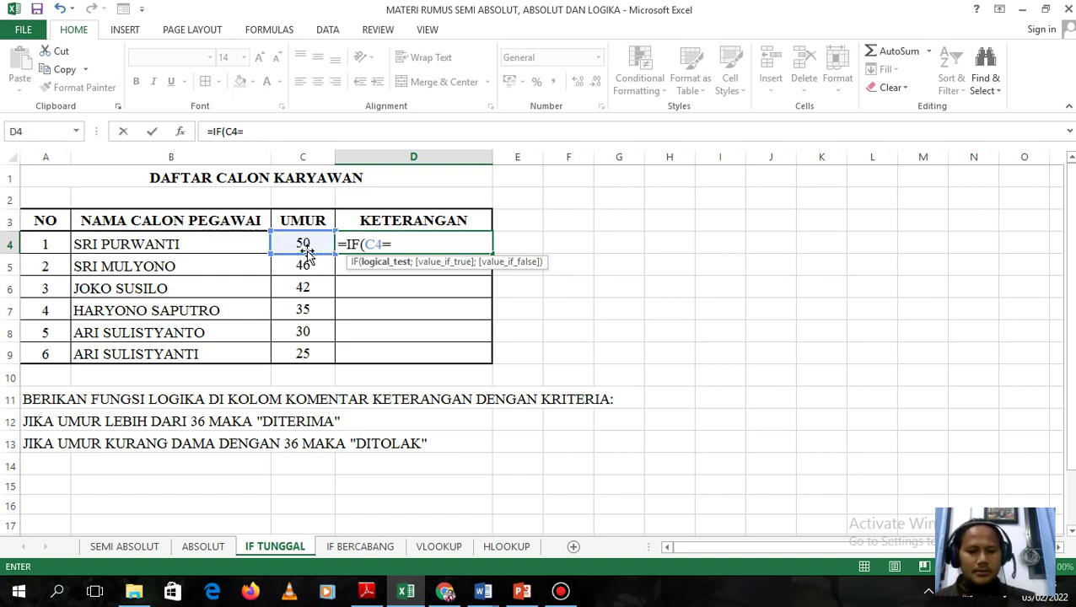
type(">")
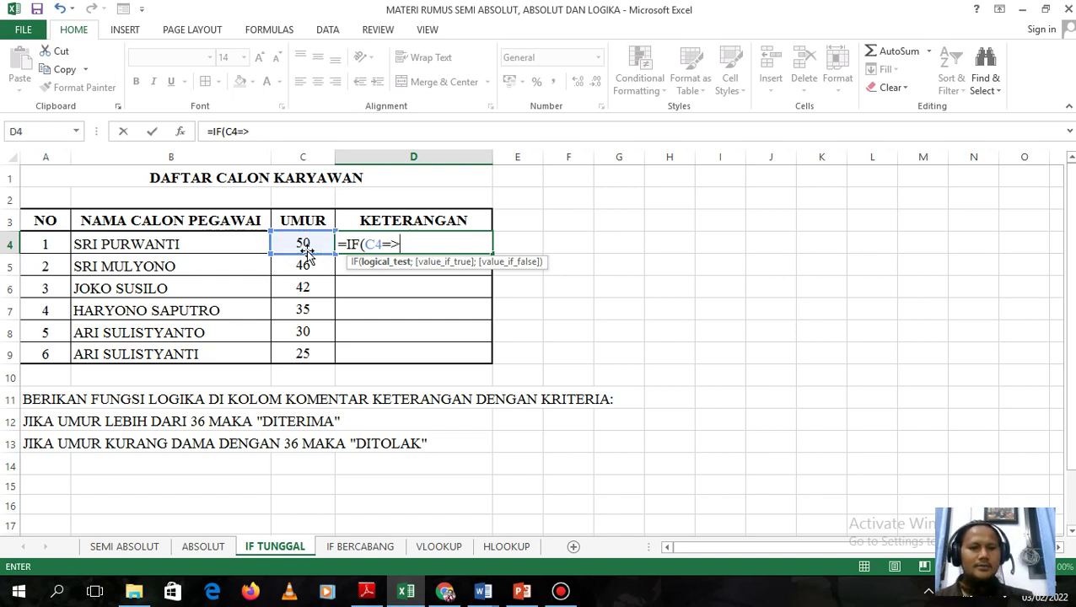
key("BackSpace")
key("BackSpace")
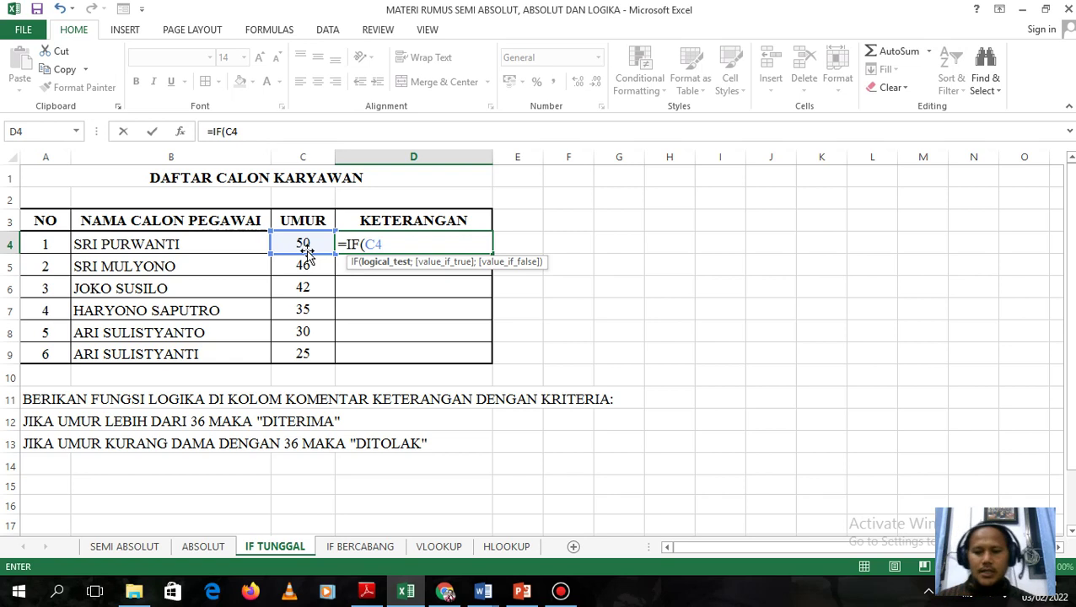
key("BackSpace")
key("BackSpace")
key("BackSpace")
key("BackSpace")
key("BackSpace")
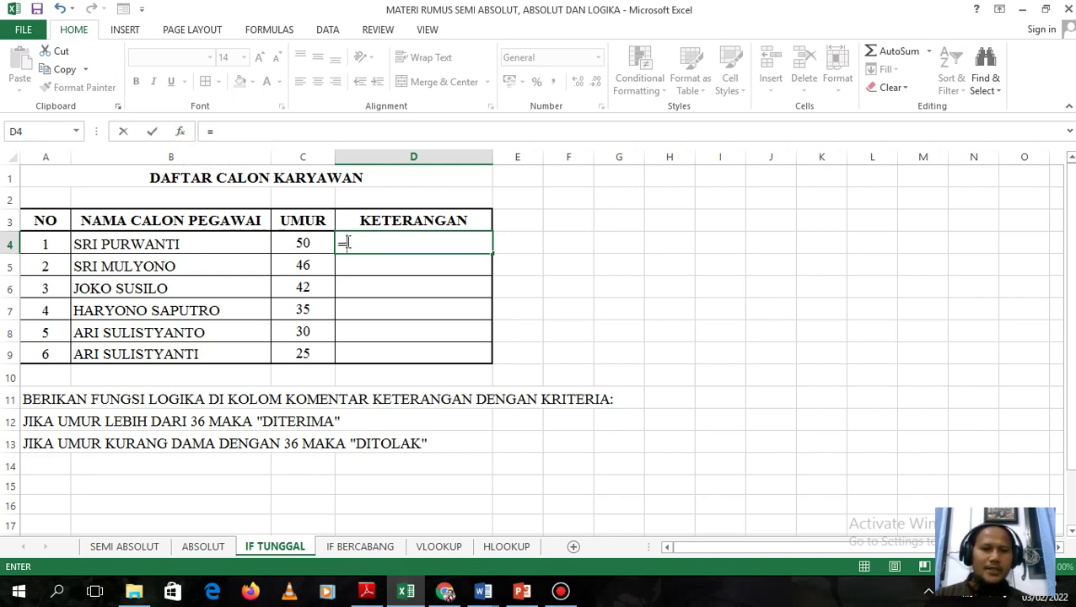
key("BackSpace")
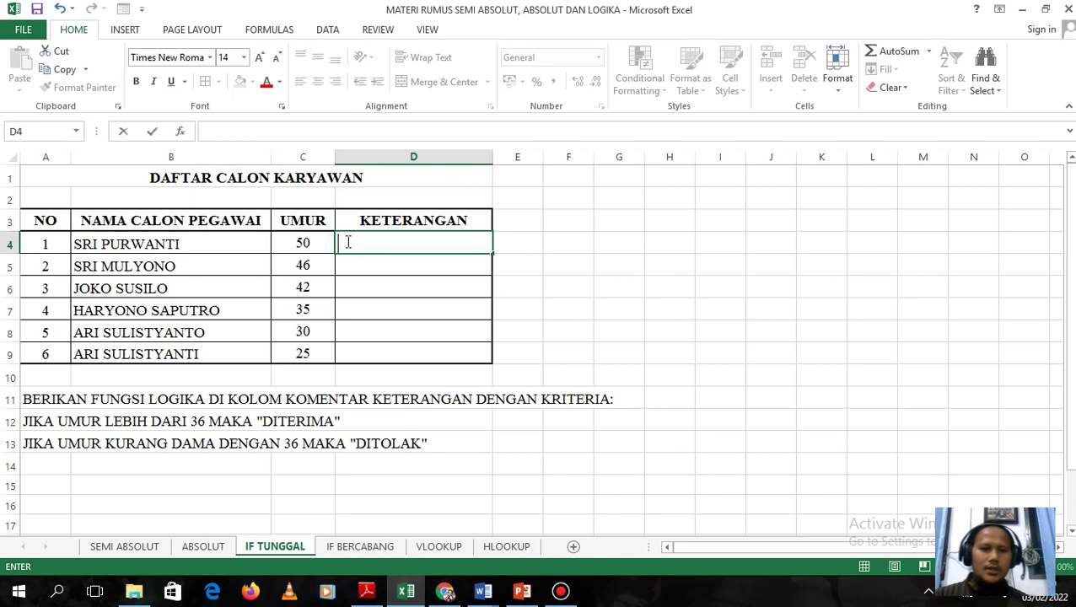
Review the ways to insert IF in D4: the Insert Function dialog, the recently used functions and the formula suggestions.
left_click(181, 134)
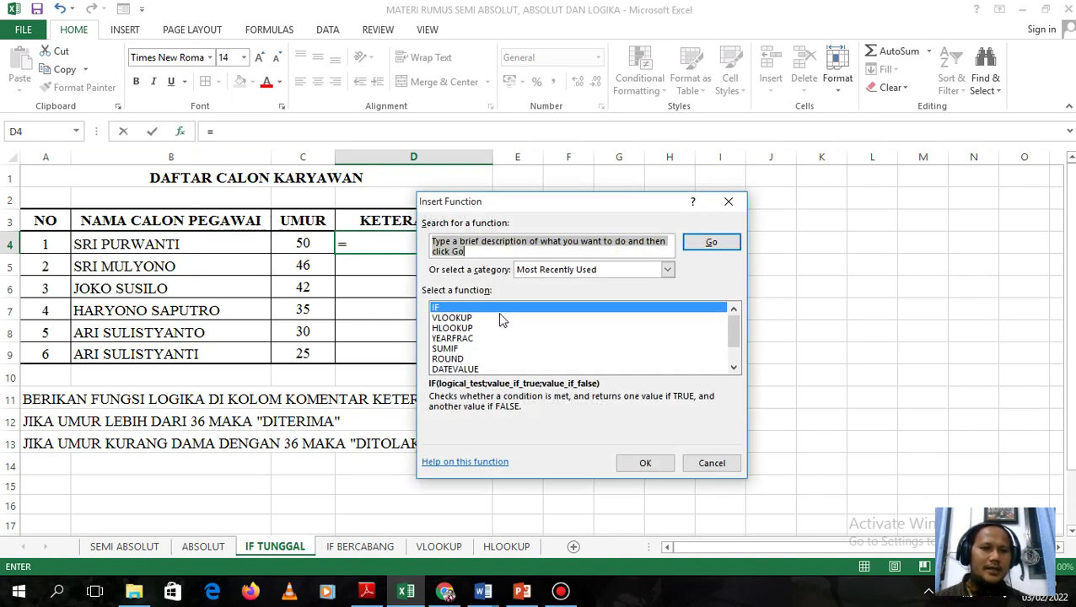
left_click(700, 463)
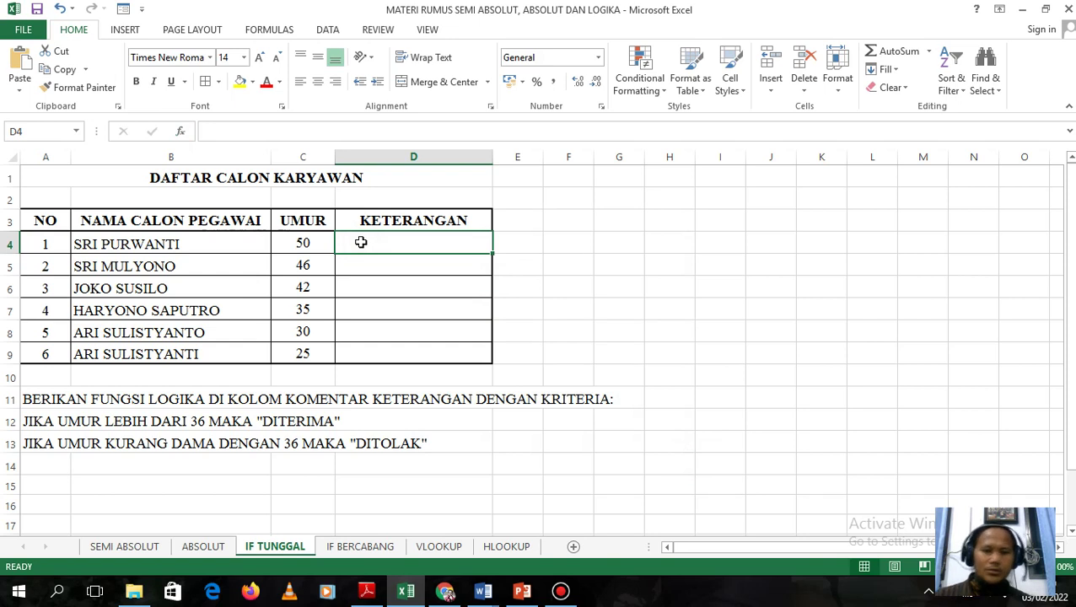
type("=")
left_click(78, 132)
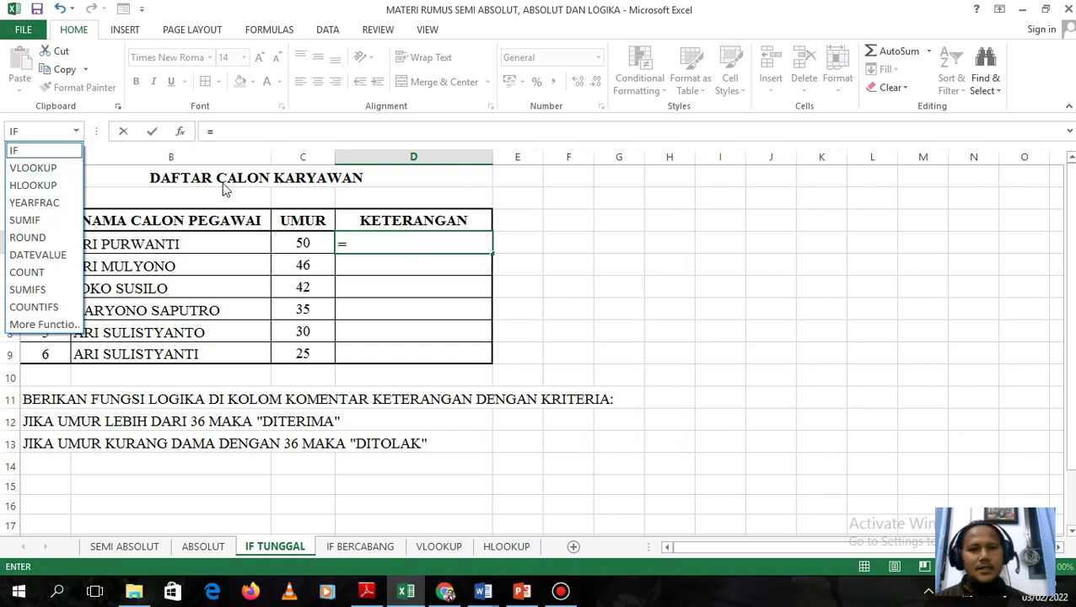
left_click(371, 243)
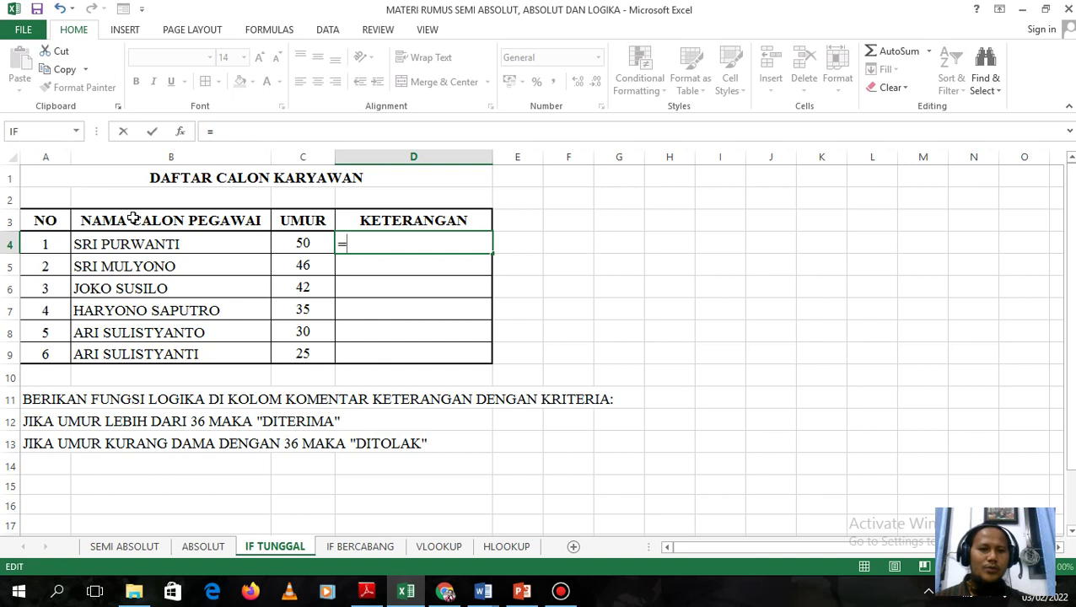
type("IF")
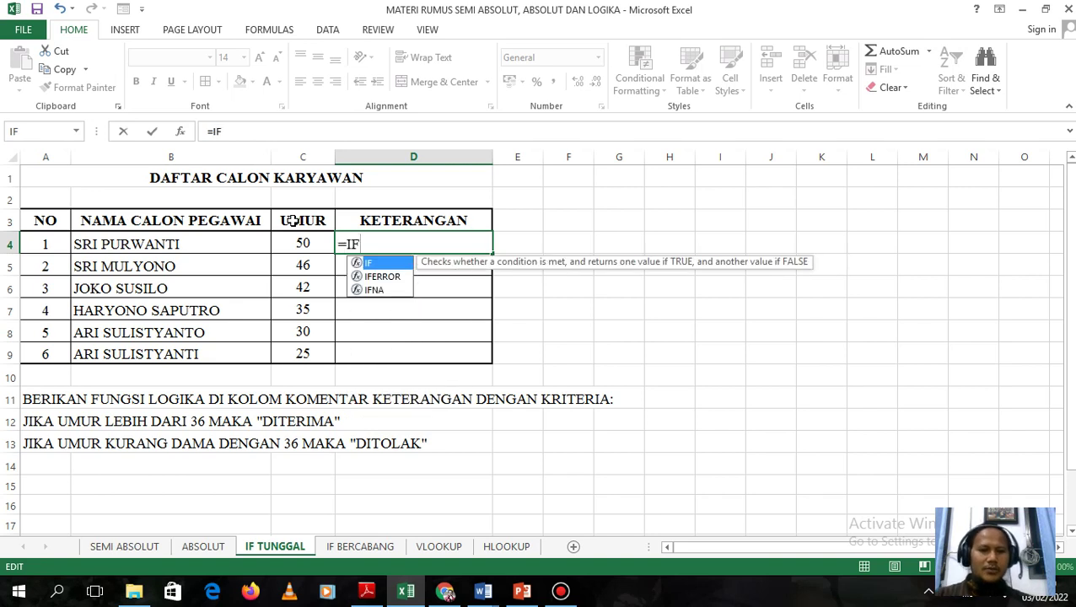
key("BackSpace")
key("BackSpace")
key("BackSpace")
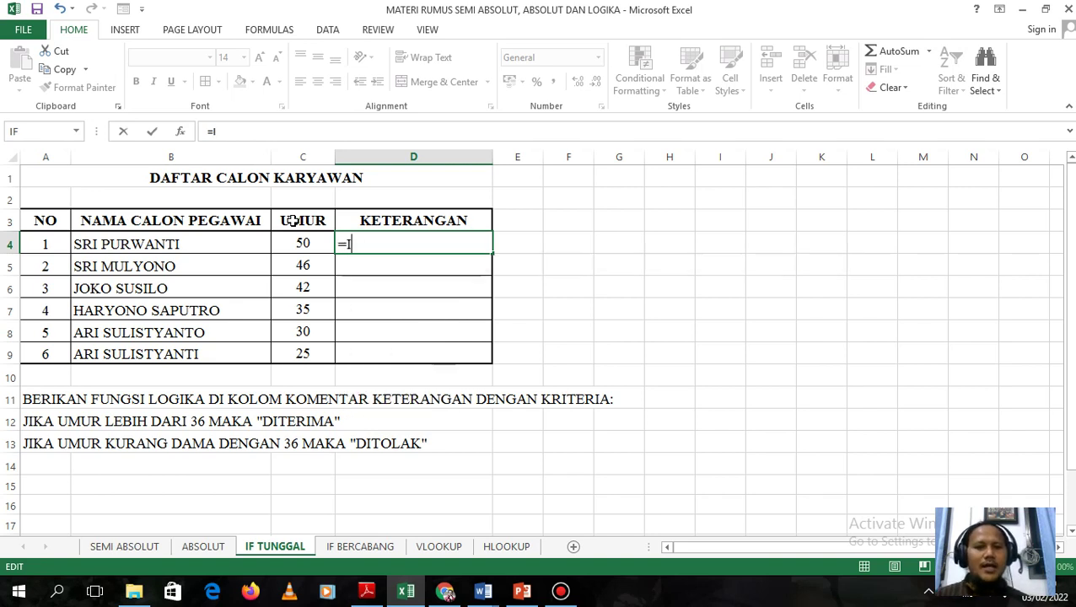
Insert the IF function into D4 from the All category of functions.
left_click(182, 135)
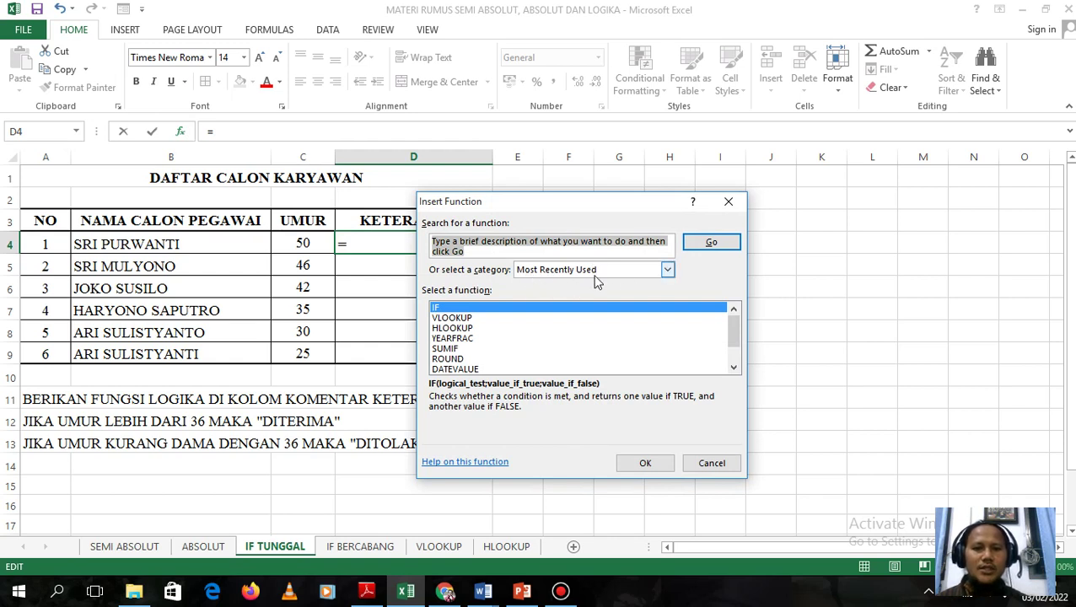
left_click(668, 270)
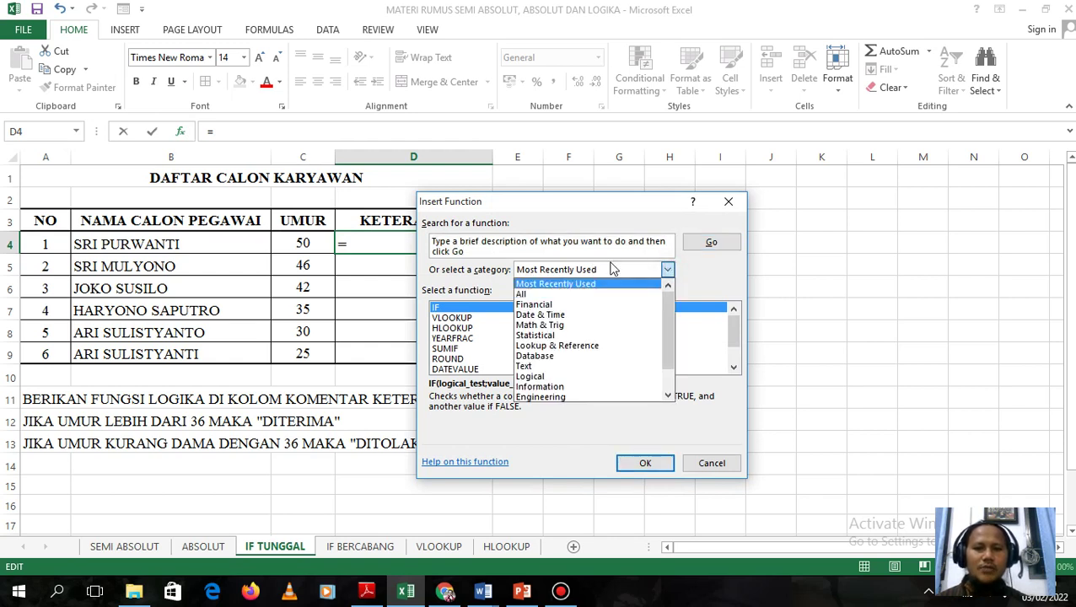
left_click(483, 320)
left_click(486, 308)
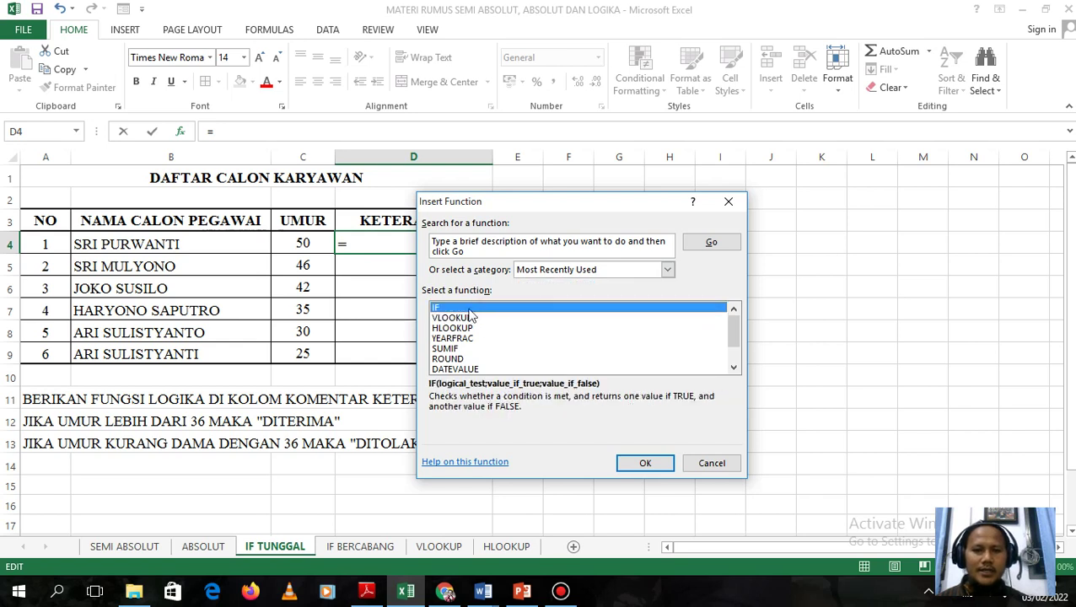
left_click(668, 270)
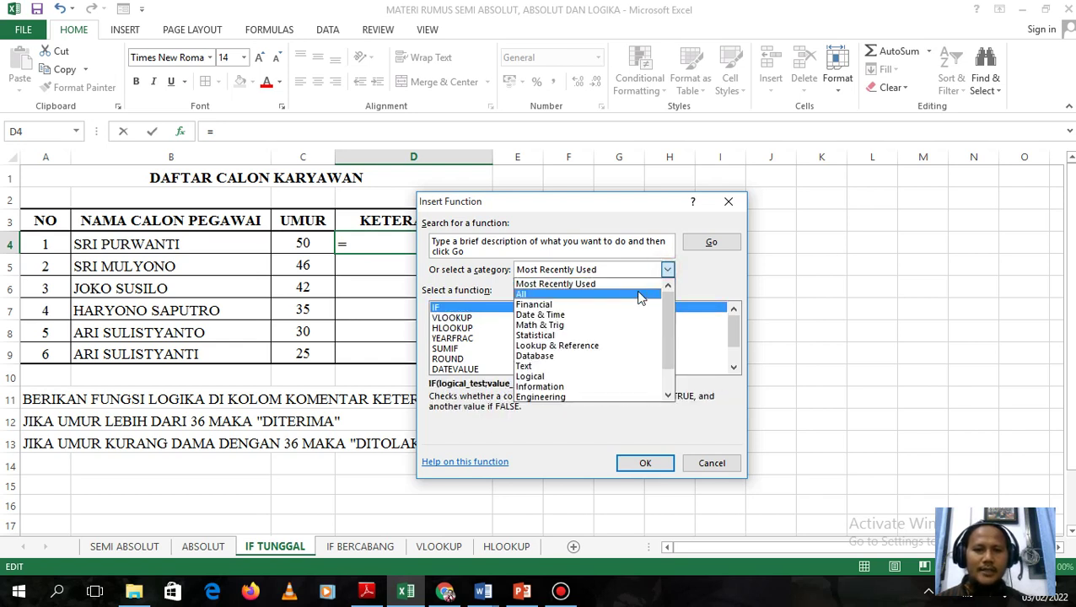
left_click(638, 293)
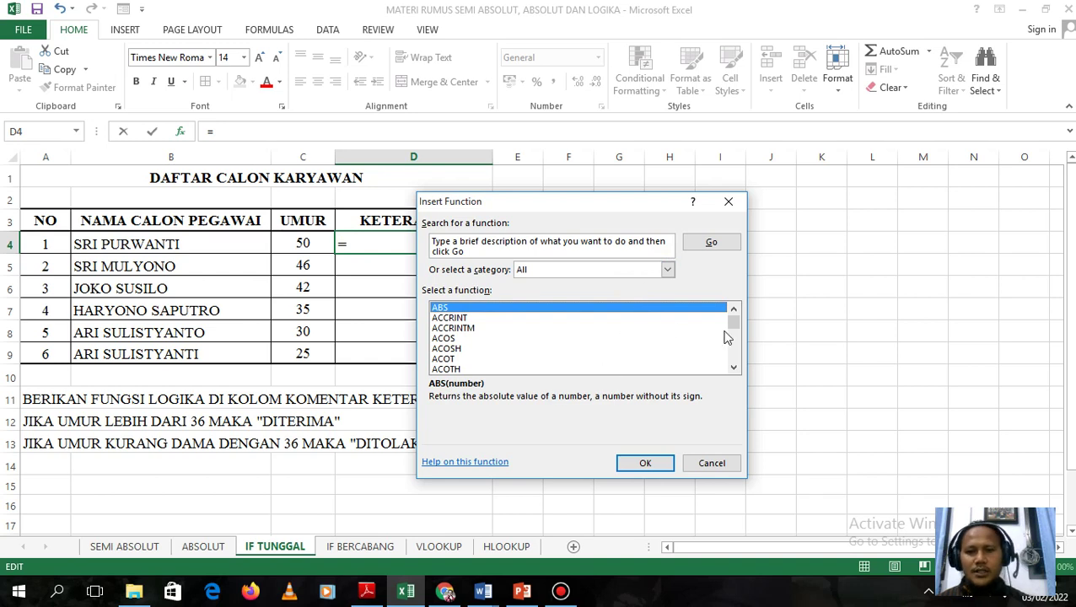
left_click_drag(732, 324, 734, 341)
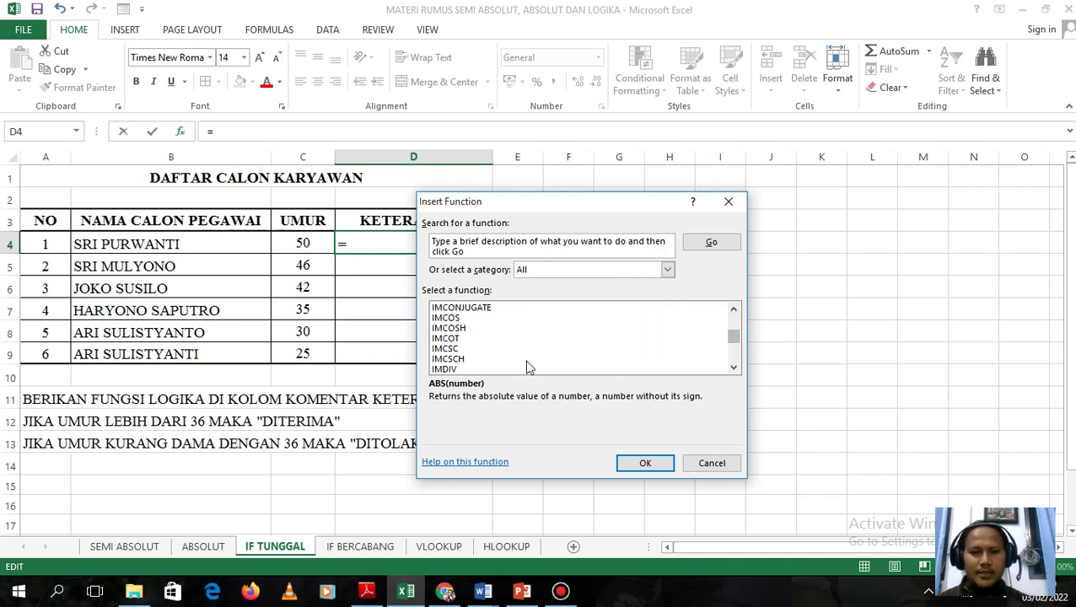
scroll(513, 352, "up", 3)
scroll(480, 338, "up", 1)
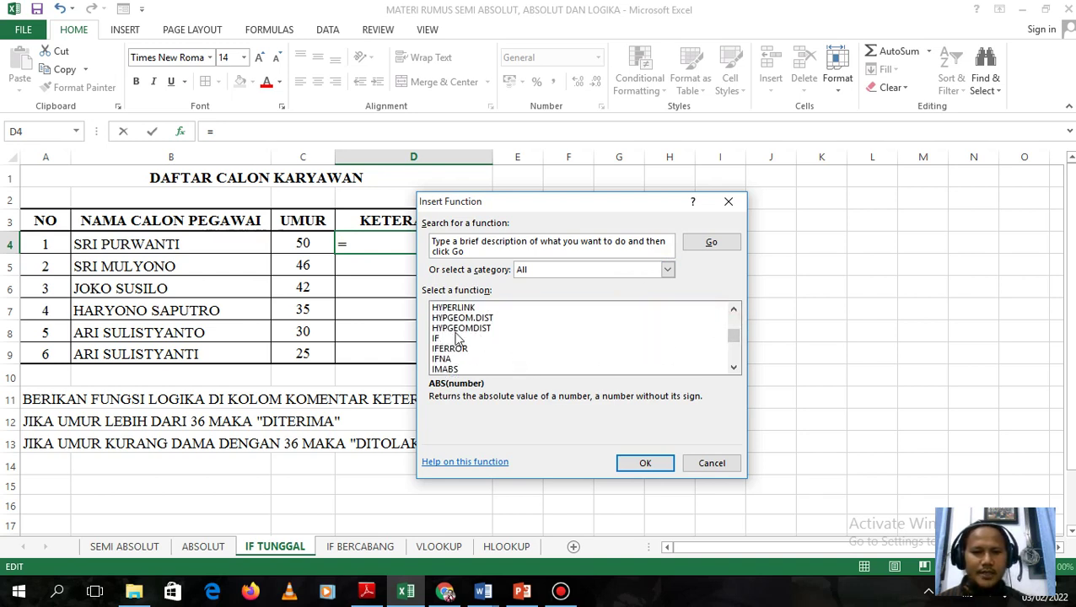
left_click(547, 338)
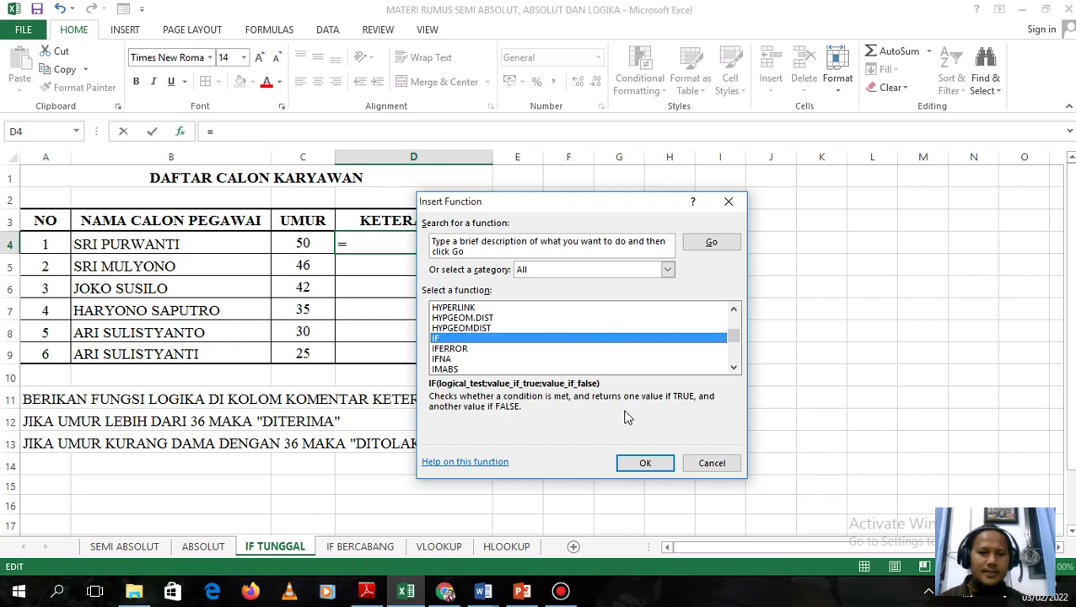
left_click(632, 465)
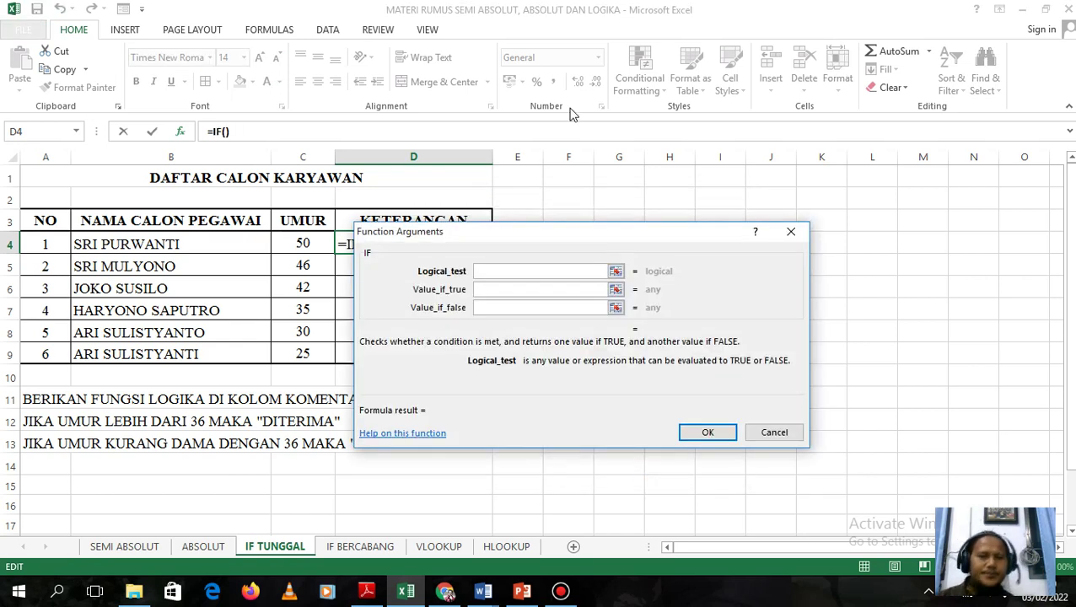
Clear the A13 reference from the Logical_test argument and discard the unfinished IF function in D4.
left_click_drag(504, 237, 665, 213)
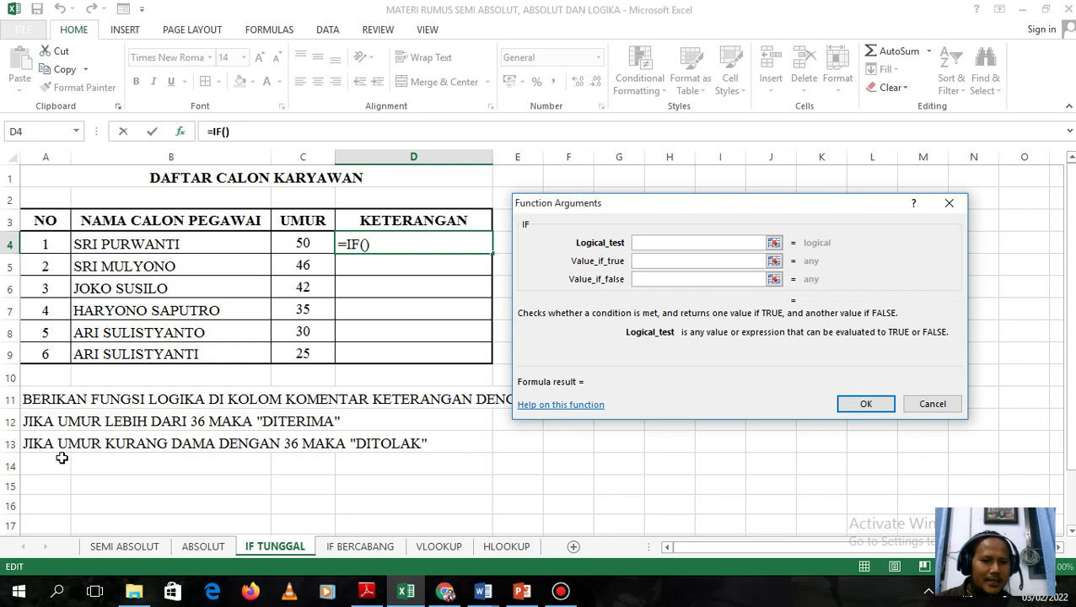
left_click(36, 443)
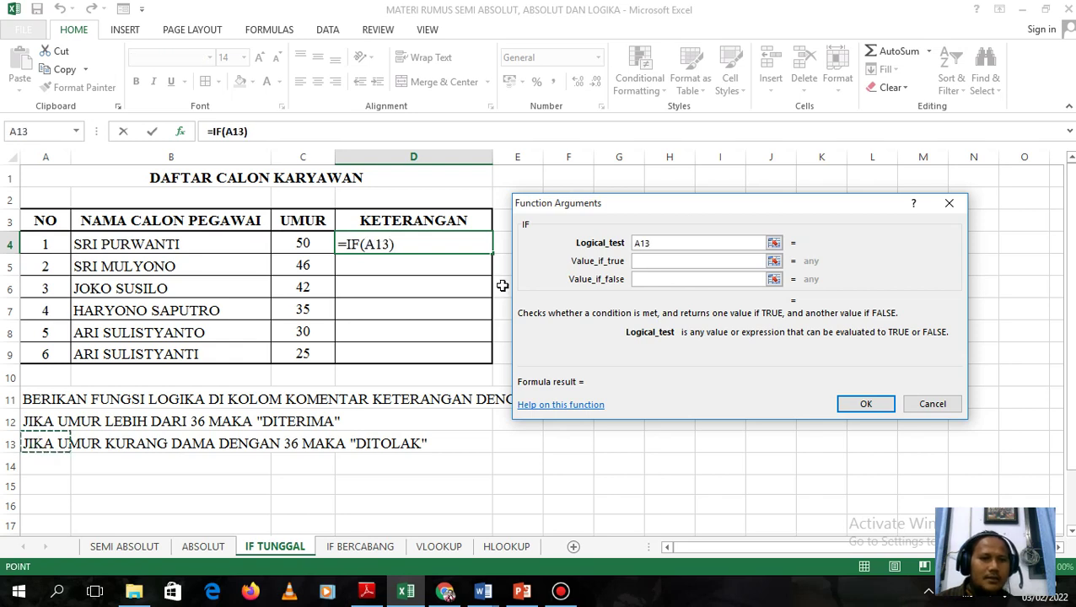
key("BackSpace")
key("BackSpace")
key("BackSpace")
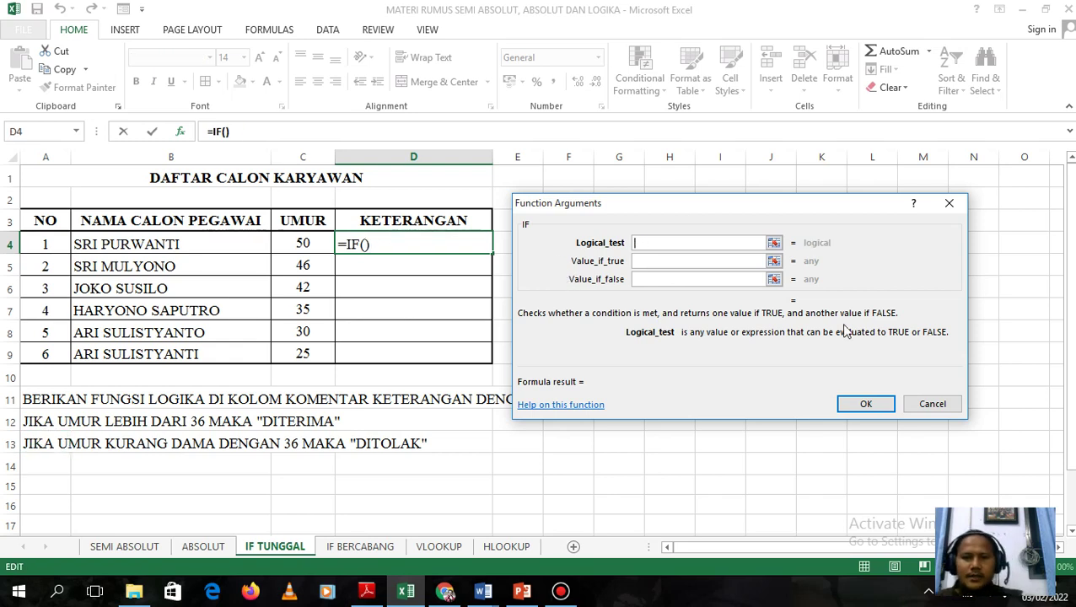
left_click(931, 404)
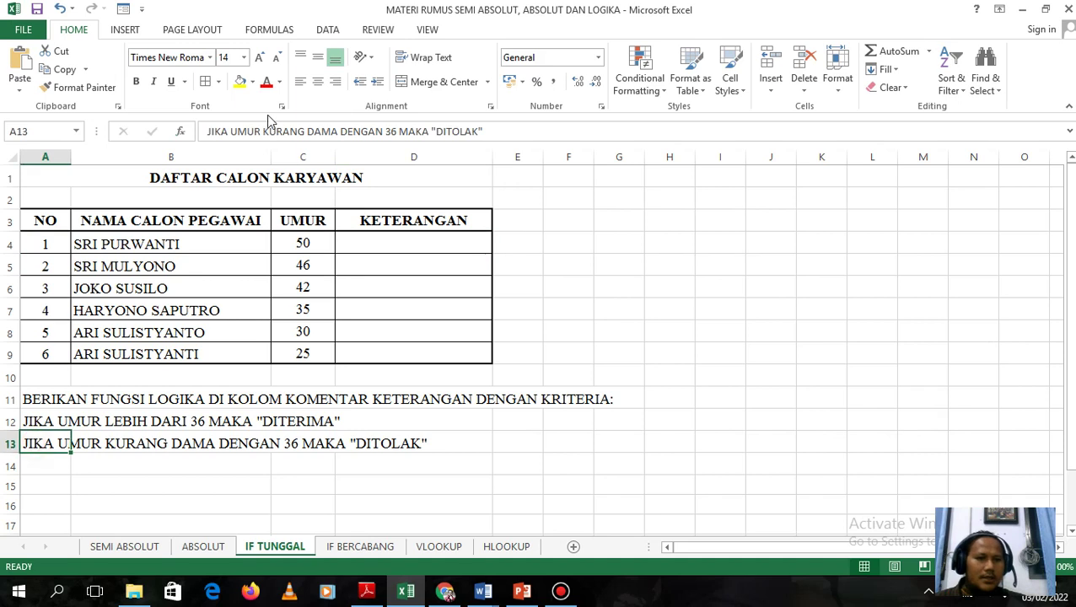
Correct the word DAMA to SAMA in the DITOLAK criterion in A13.
left_click(334, 132)
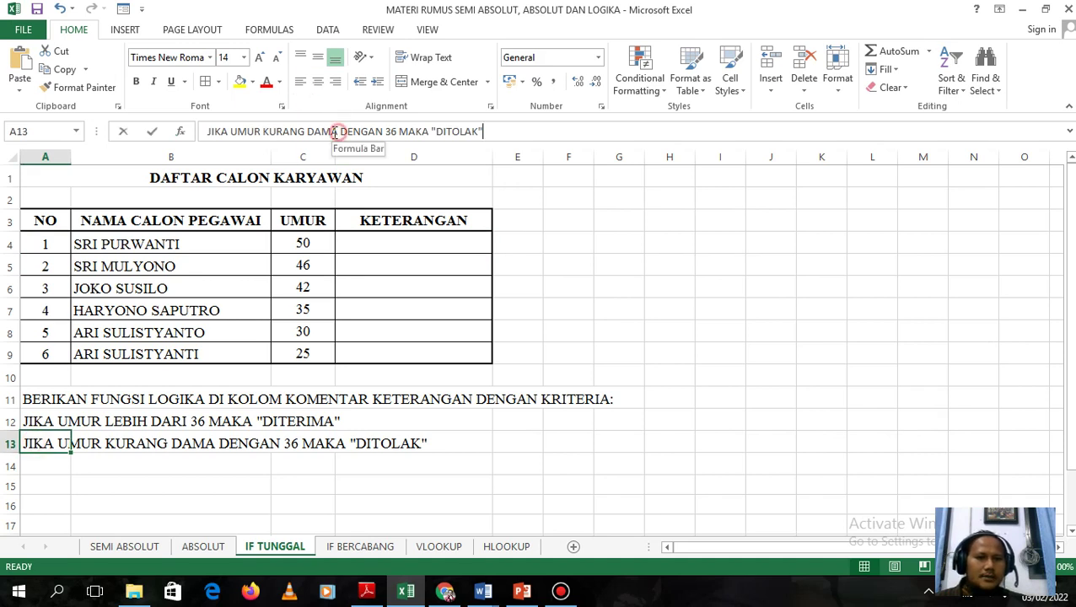
left_click(314, 133)
key("BackSpace")
type("S")
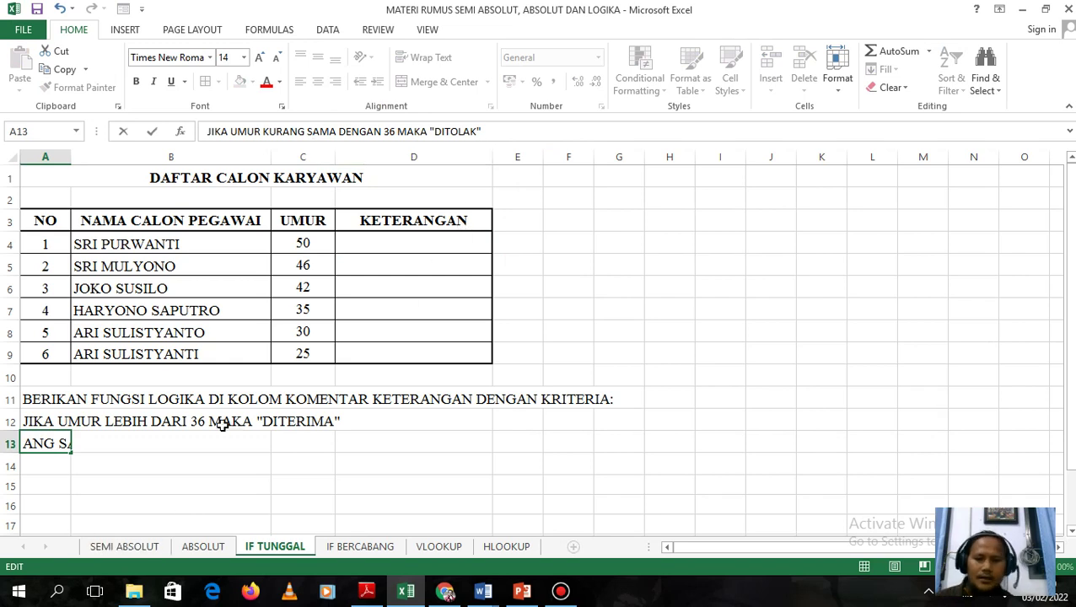
key("Return")
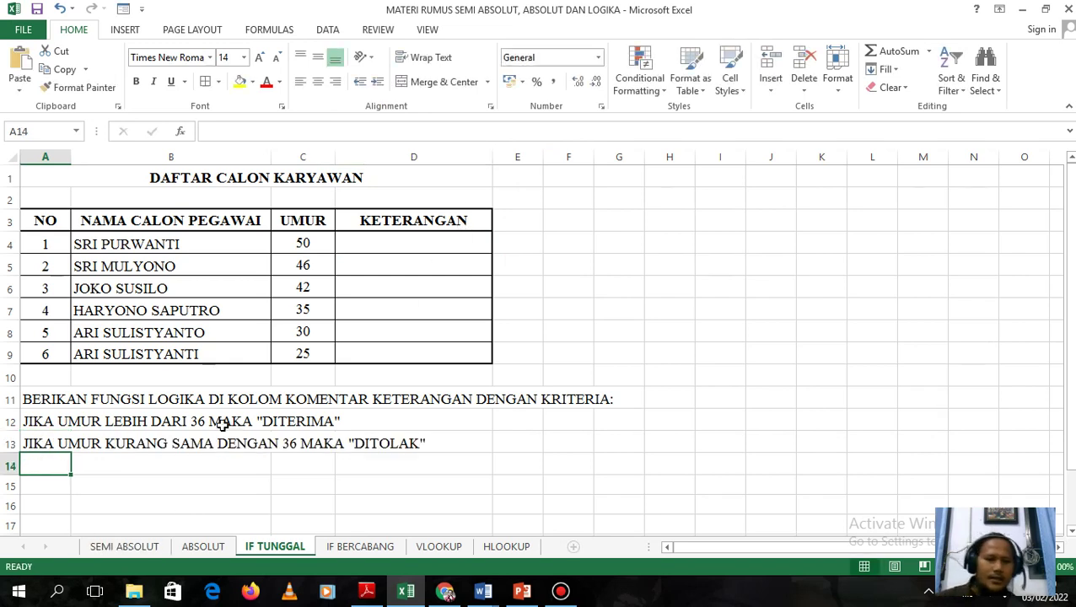
Start an IF function in D4 and reference the UMUR cell C4 in its Logical_test argument.
left_click(380, 244)
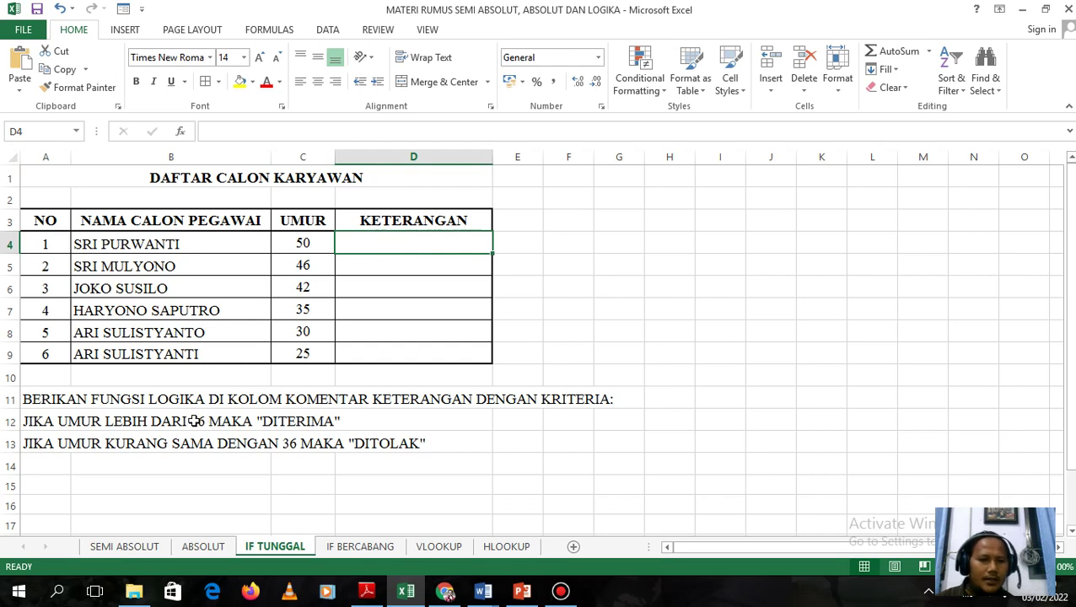
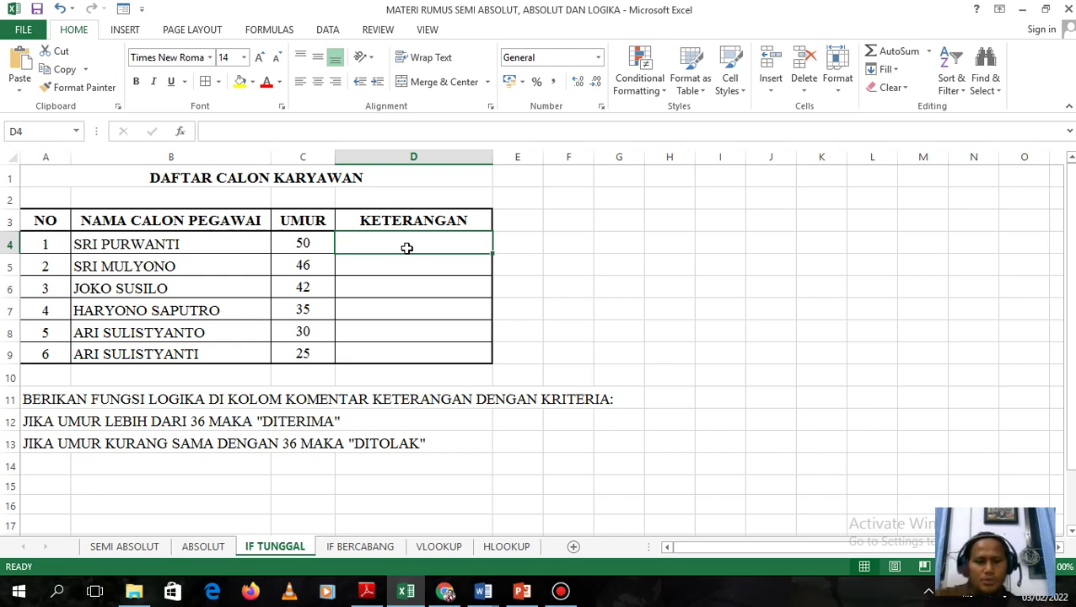
type("=")
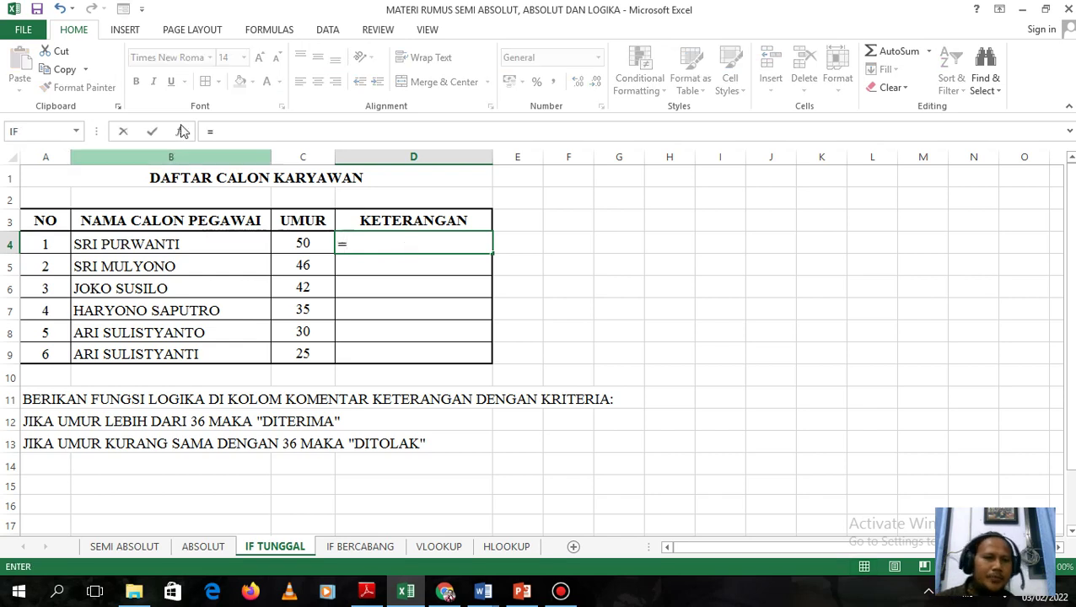
left_click(26, 131)
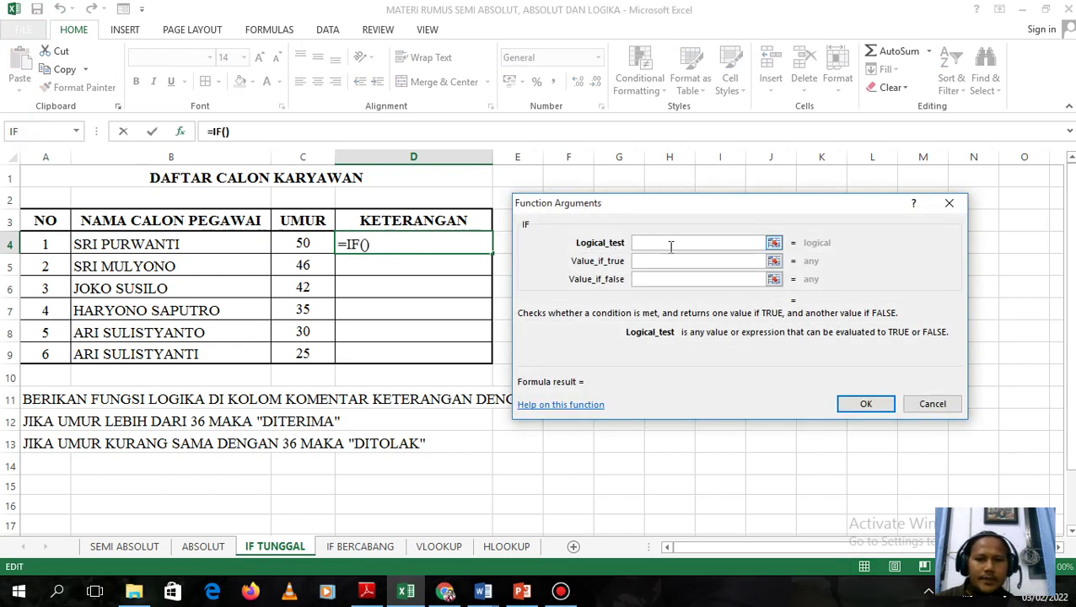
left_click(296, 243)
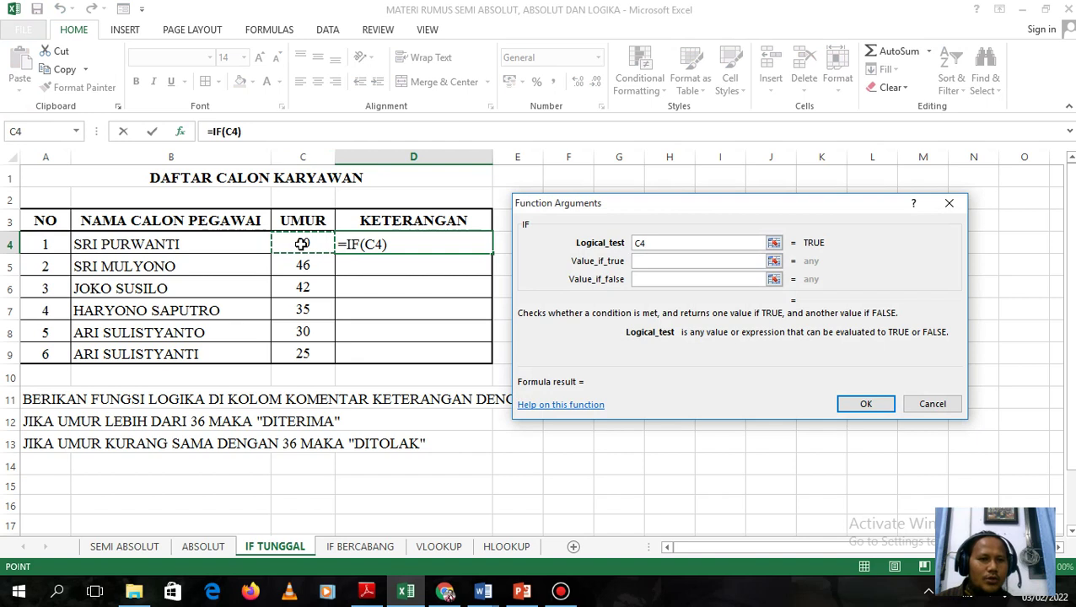
Set the IF function's logical test for D4 to C4>36.
type("=")
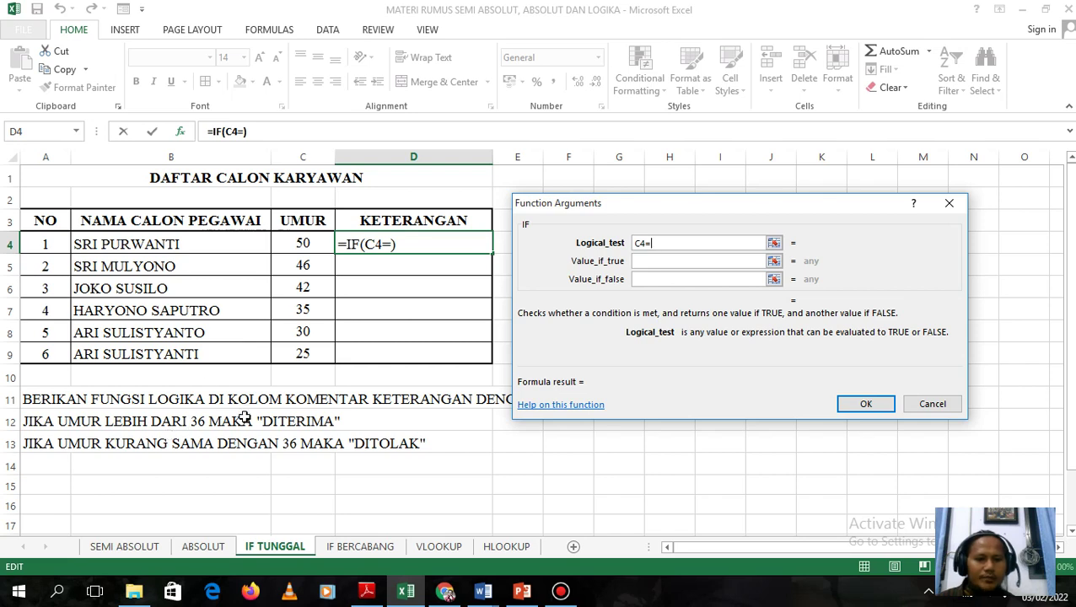
type(">")
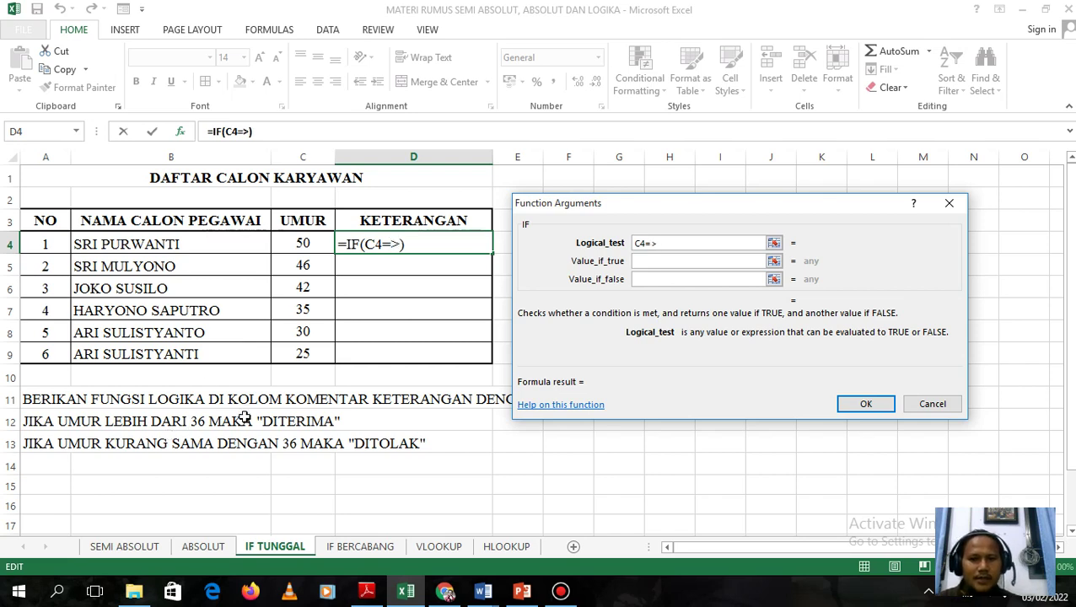
type("36")
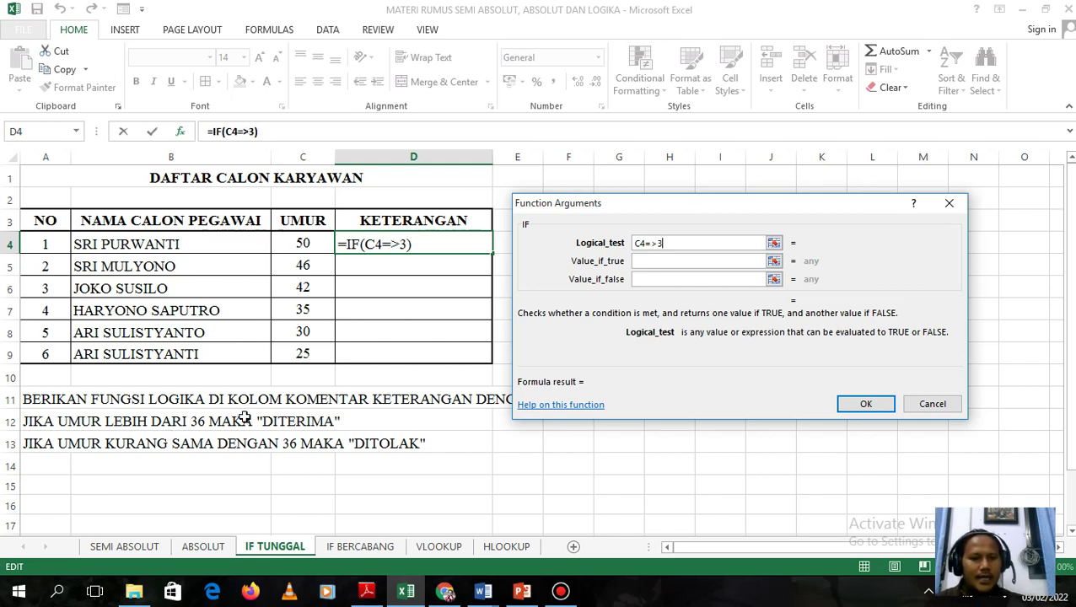
left_click(656, 261)
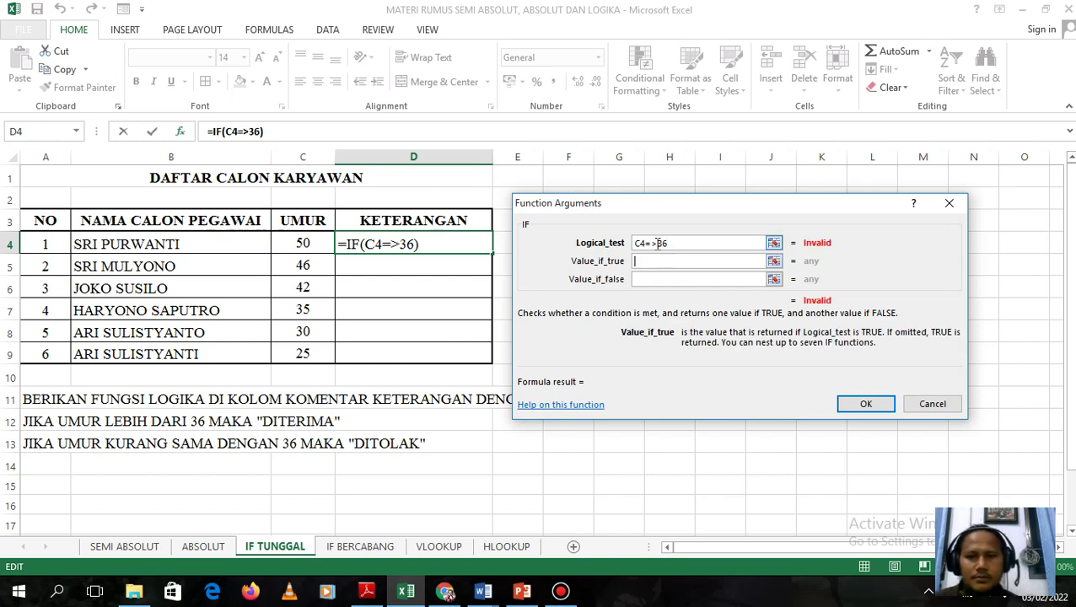
left_click(652, 242)
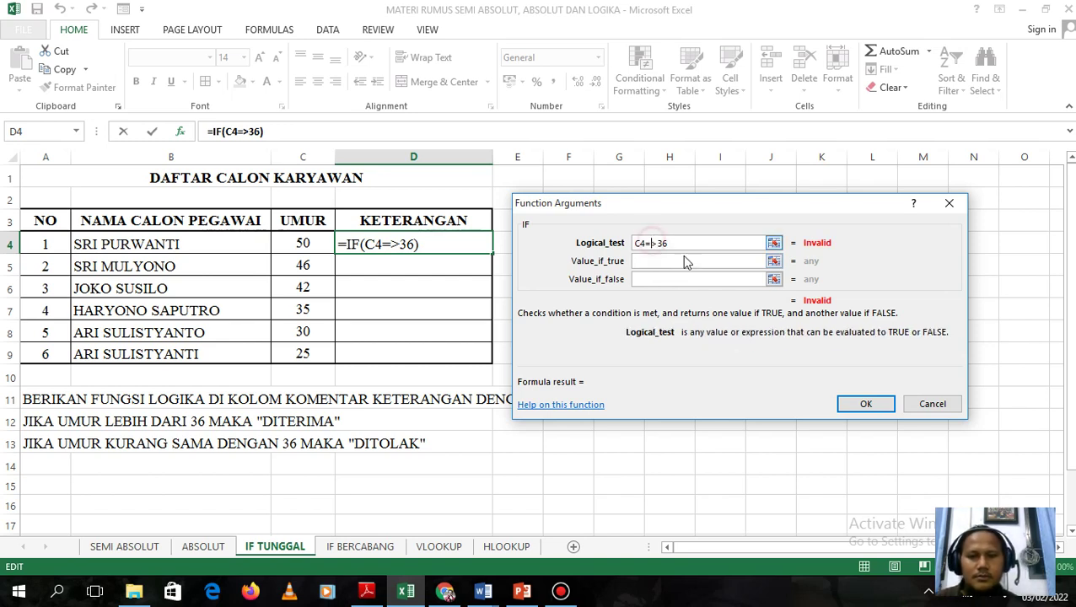
key("BackSpace")
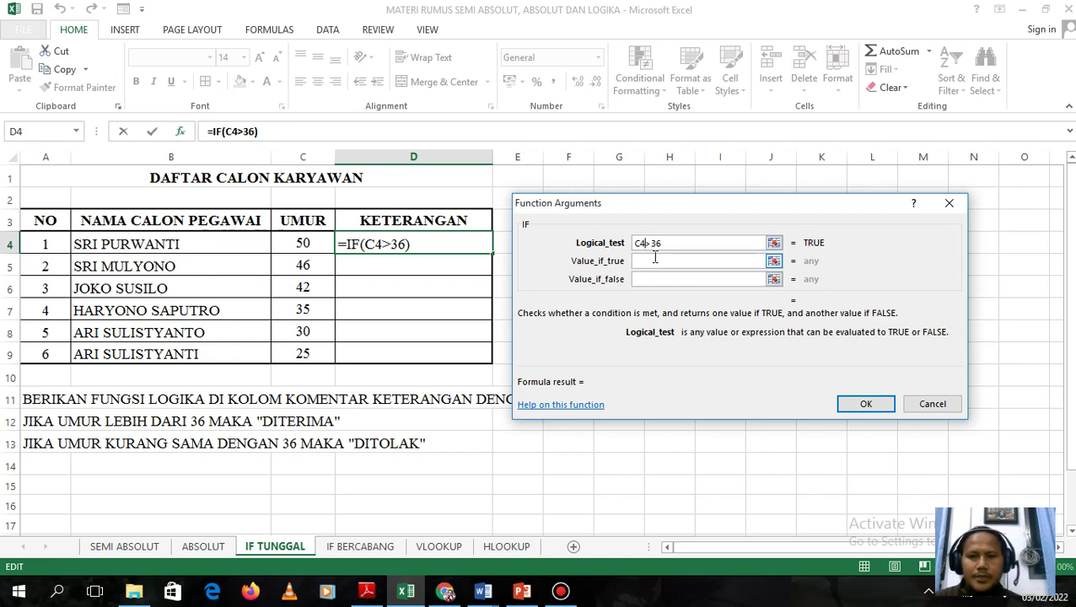
Complete the IF formula with "DITERIMA" if true and "DITOLAK" if false, and fill it from D4 down to D9.
left_click(651, 261)
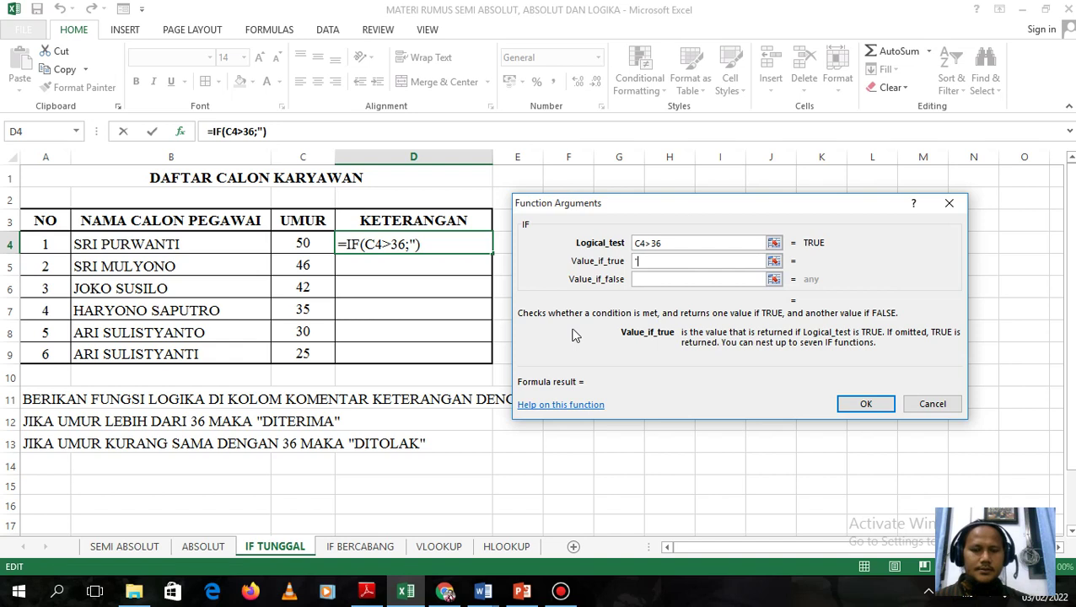
type("DITERIMA\"")
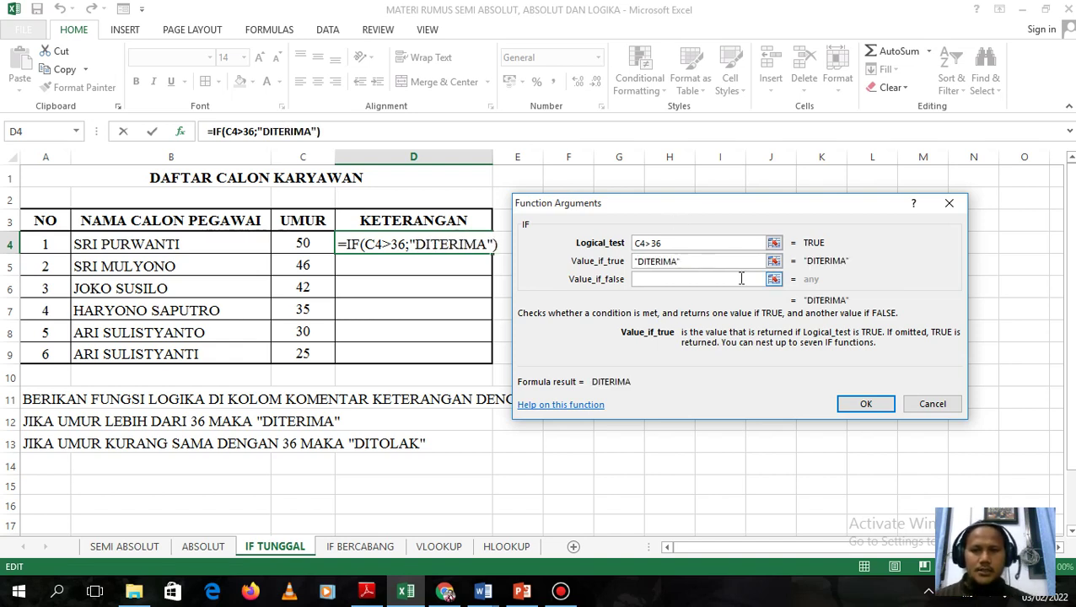
left_click(664, 281)
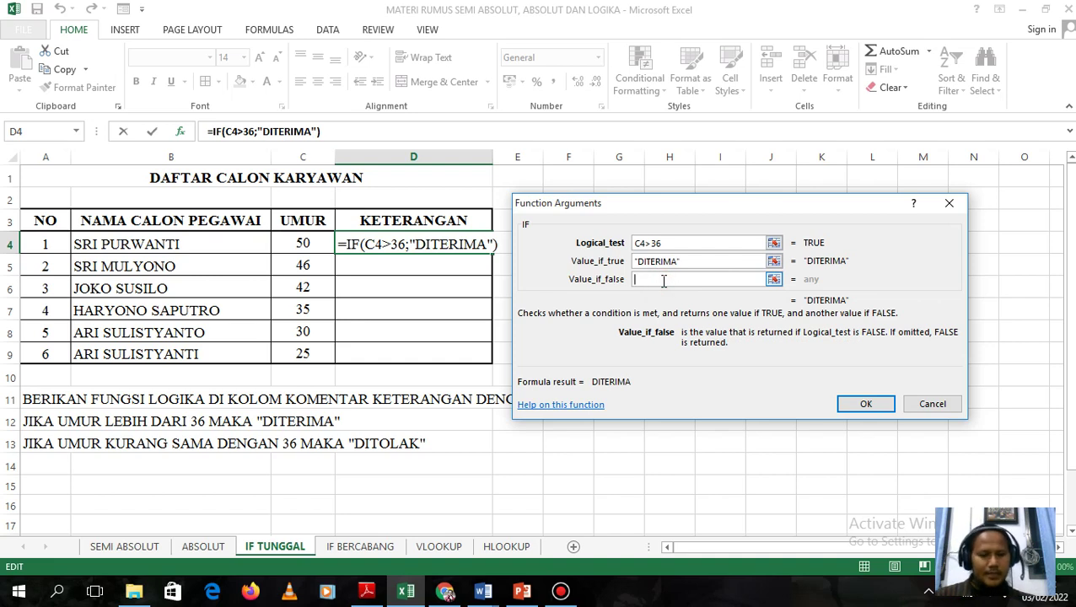
type("\"DITOLAK\"")
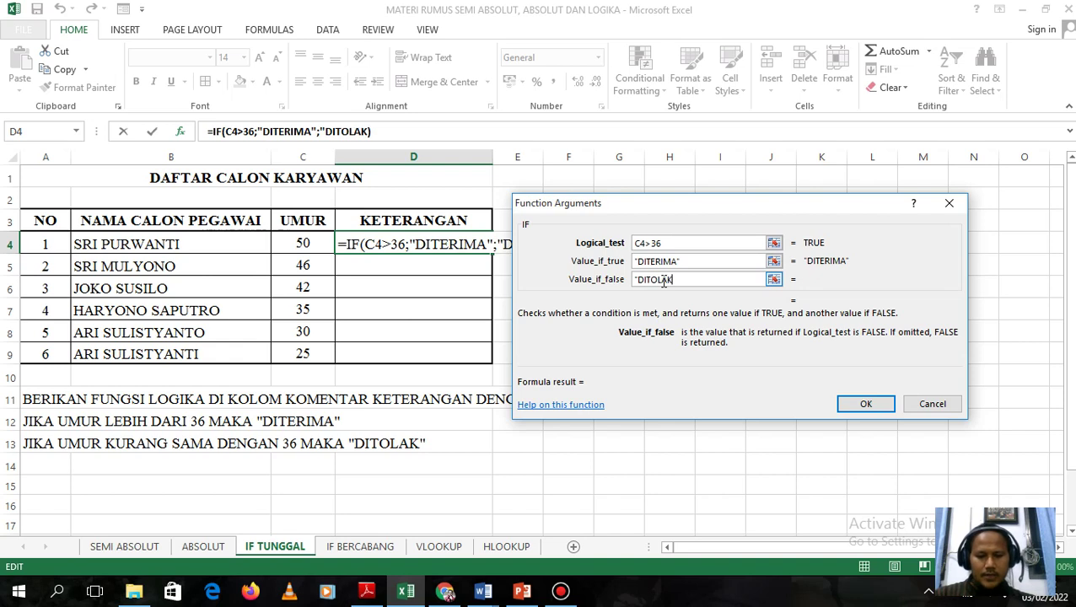
left_click(861, 405)
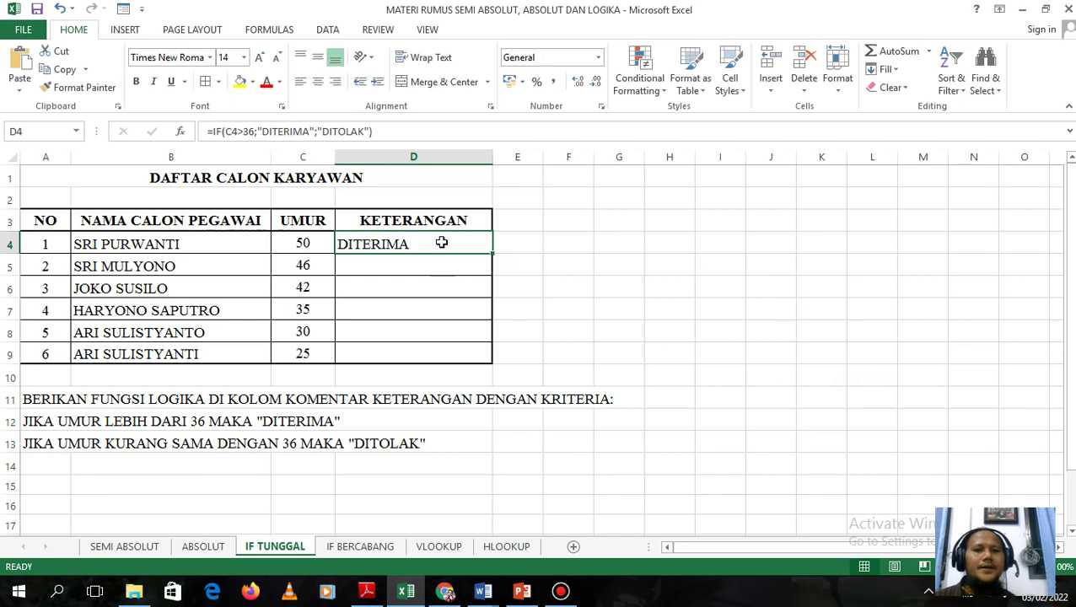
left_click_drag(494, 255, 475, 359)
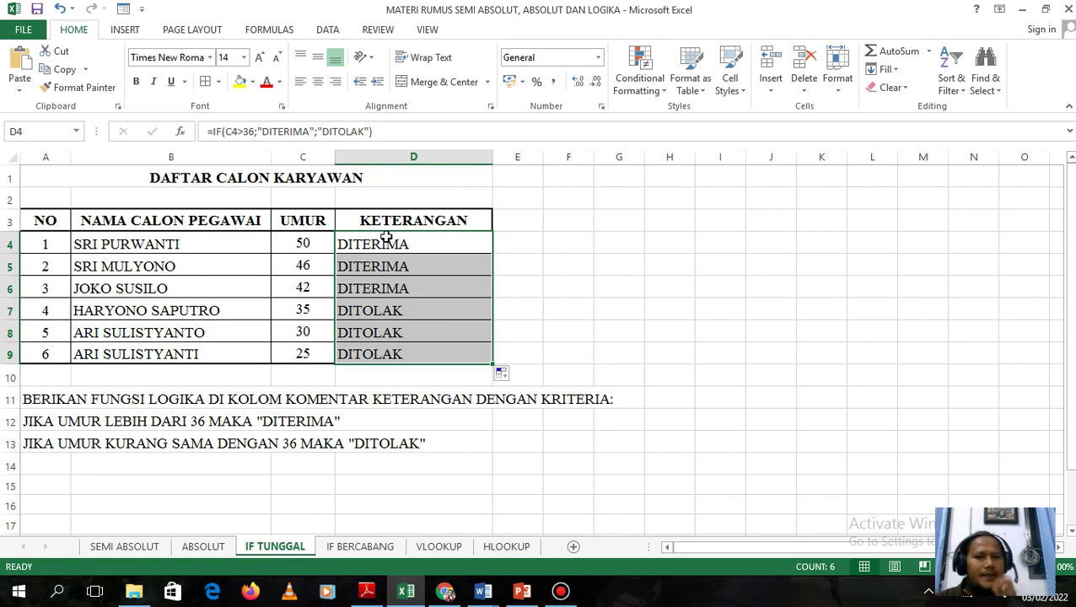
left_click(426, 278)
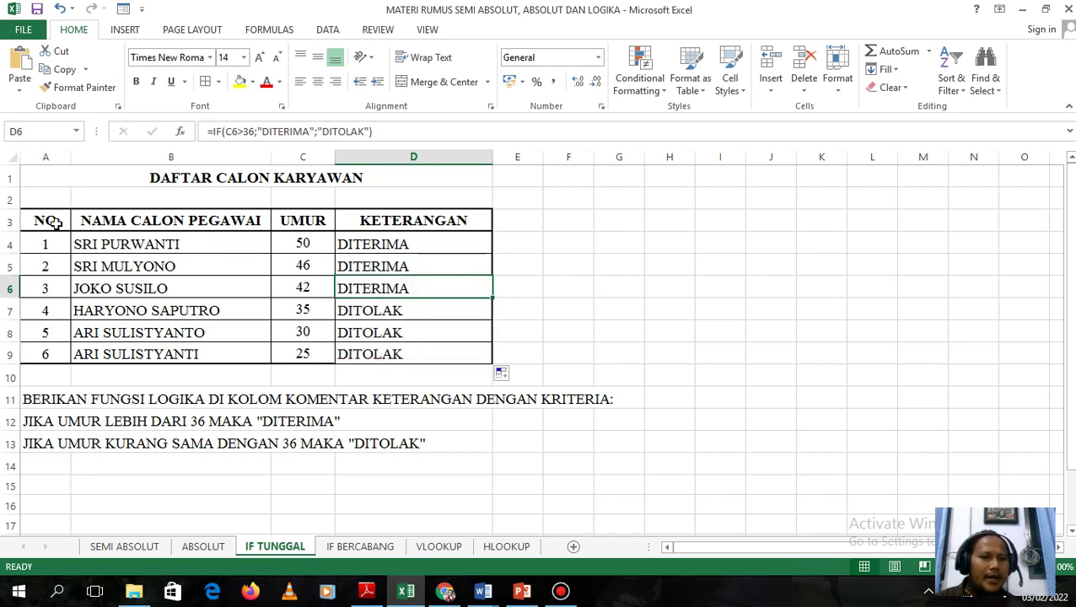
Copy the candidate table A3:D9 to F3 and widen columns G to I of the copy.
left_click_drag(45, 219, 386, 350)
key("ctrl+c")
left_click(571, 220)
key("ctrl+v")
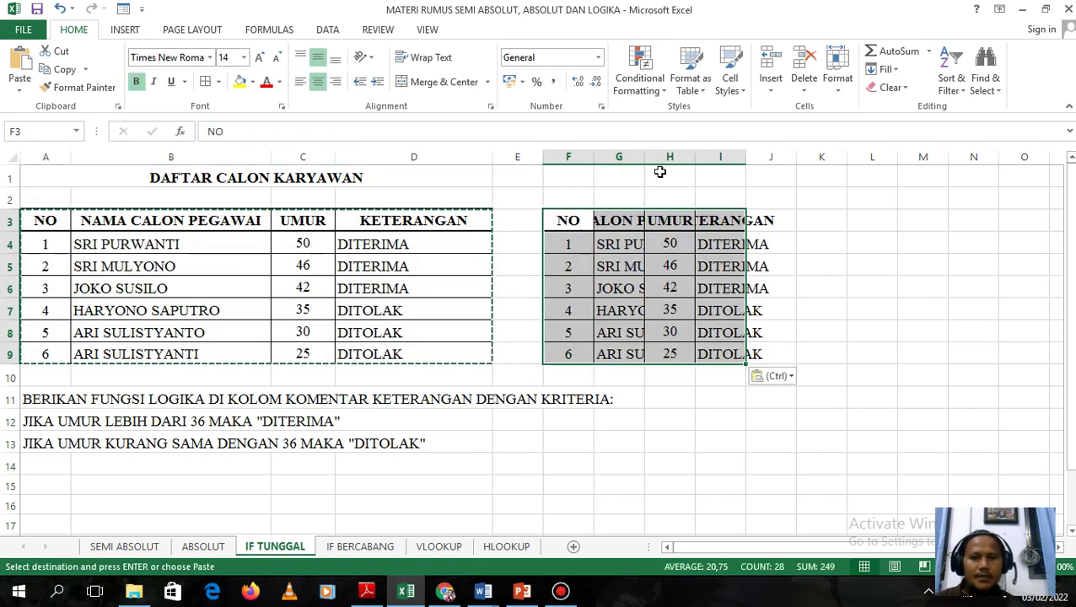
left_click_drag(644, 158, 948, 157)
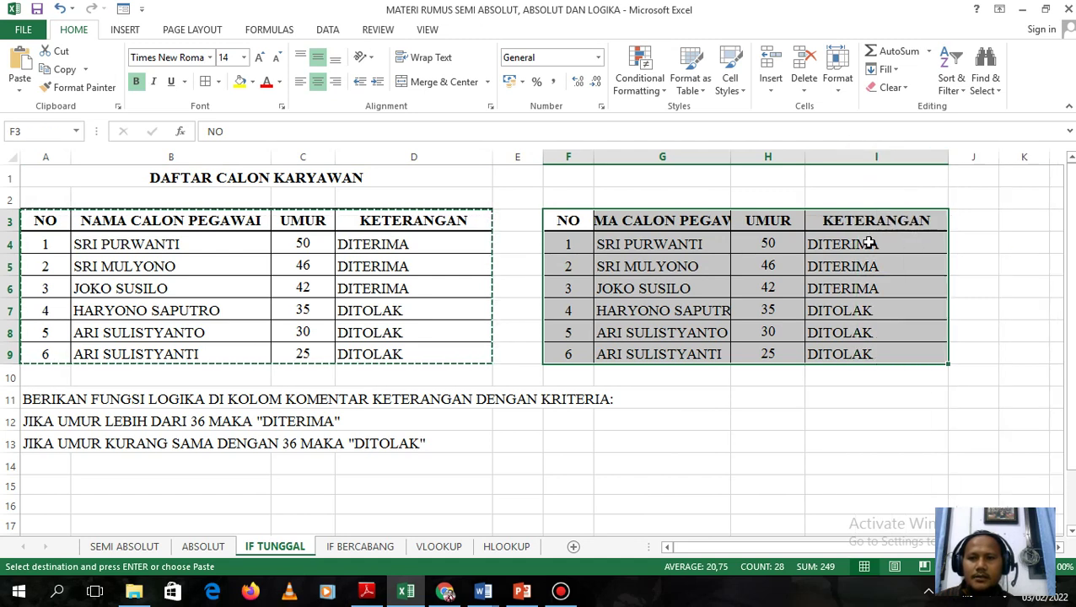
Insert a column before KETERANGAN in the copied table, head it JENIS KELAMIN in I3, and widen it to fit the heading.
left_click(835, 157)
right_click(837, 160)
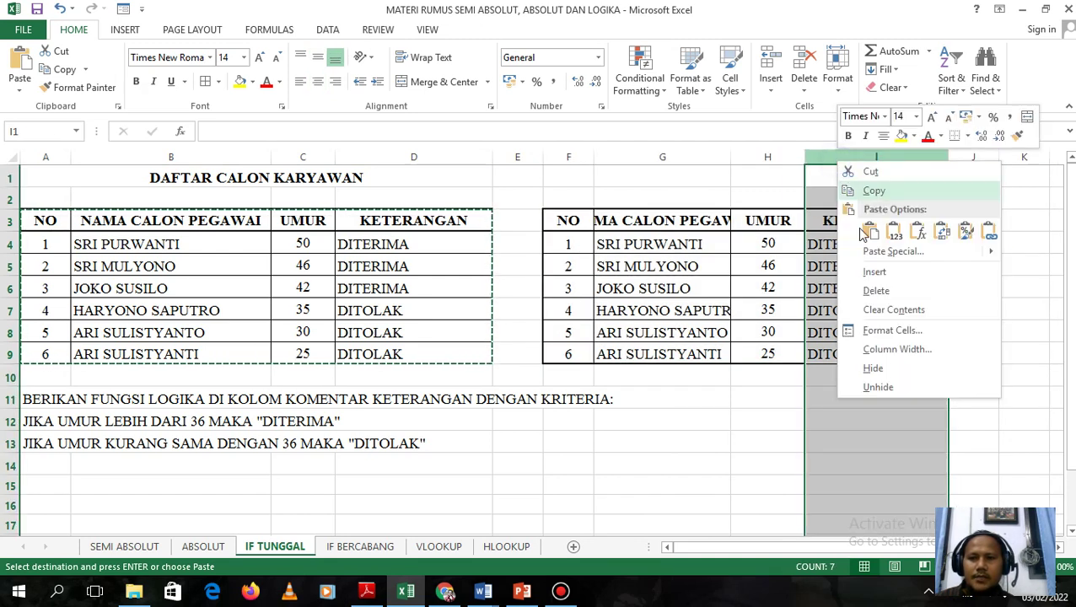
left_click(874, 271)
left_click(836, 240)
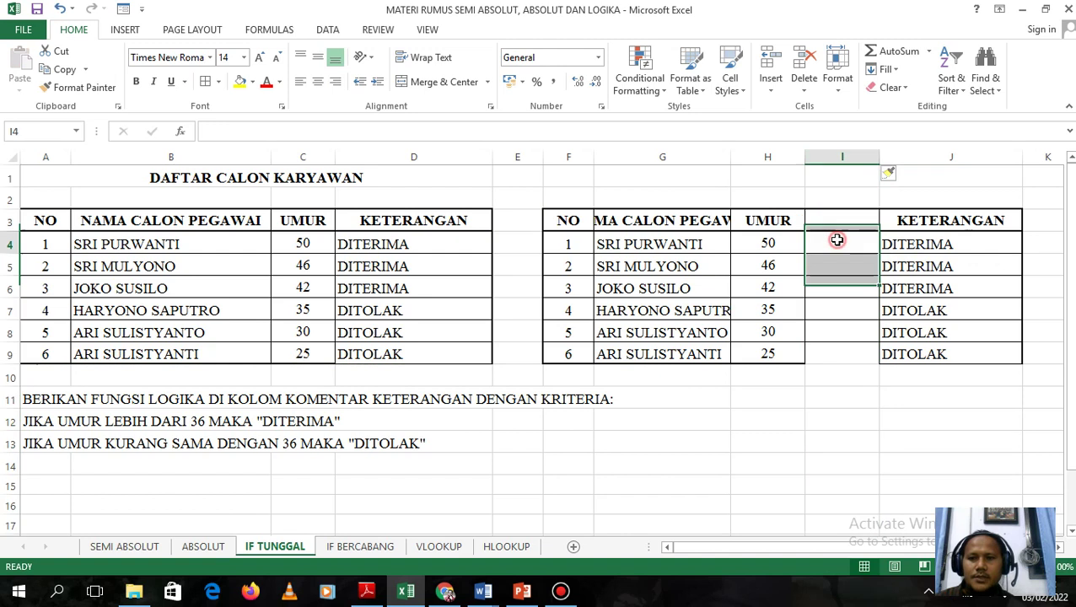
left_click(829, 218)
type("JENIS KELAMIN")
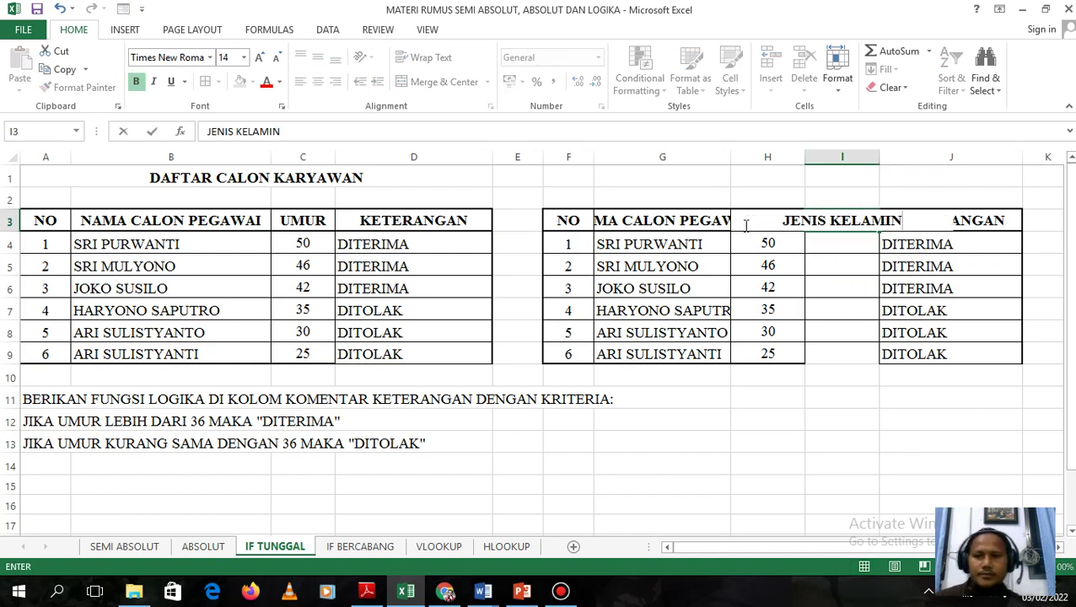
left_click(817, 250)
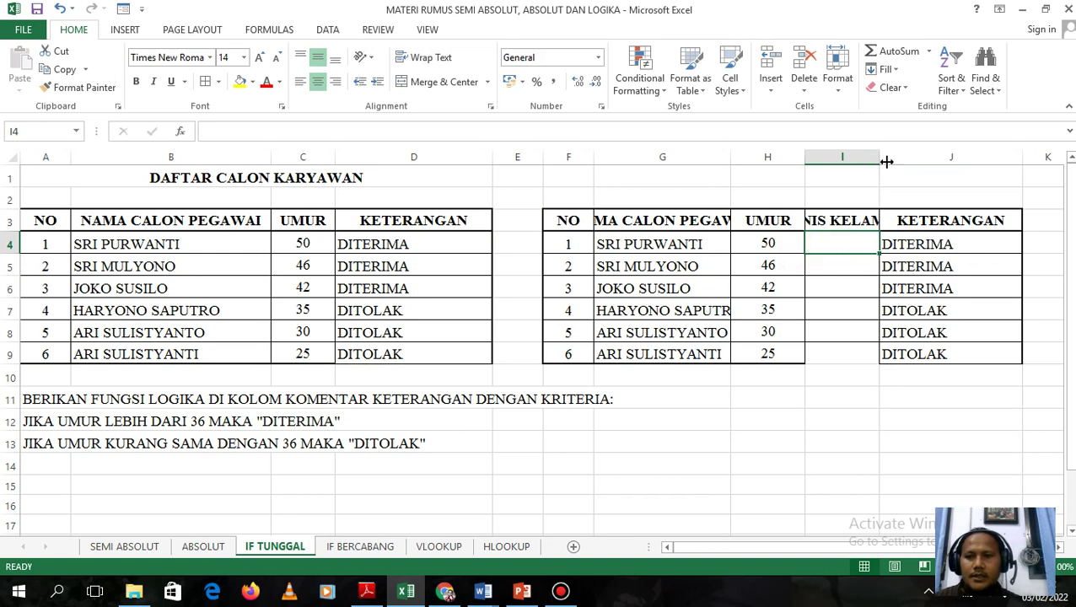
left_click_drag(880, 158, 936, 158)
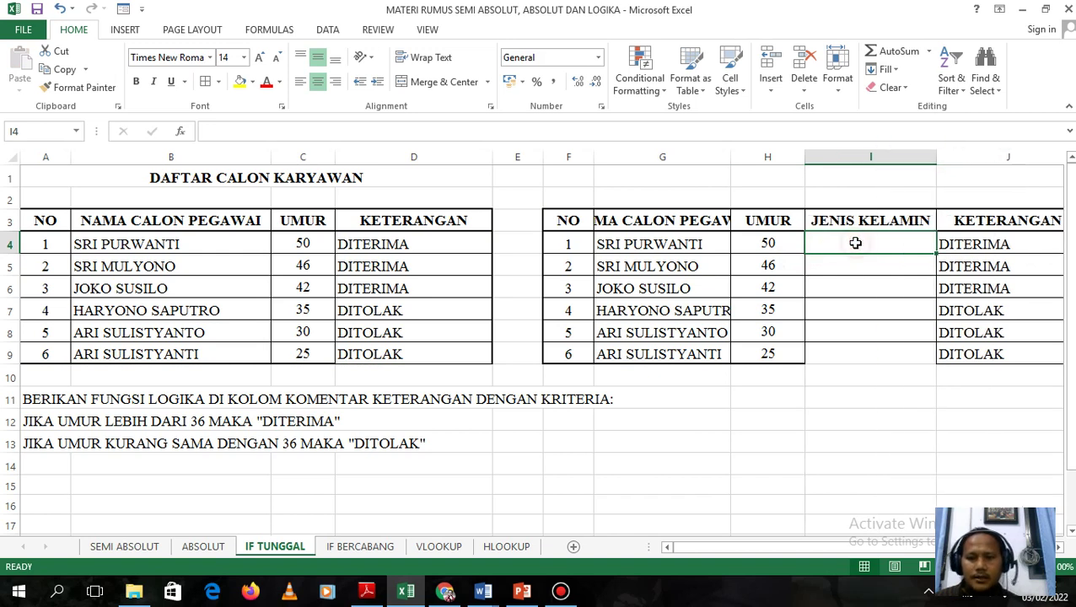
Enter the gender codes P, L, L, L, L, P in I4 to I9.
type("P")
key("Return")
type("L")
key("Return")
type("L")
key("Return")
type("L")
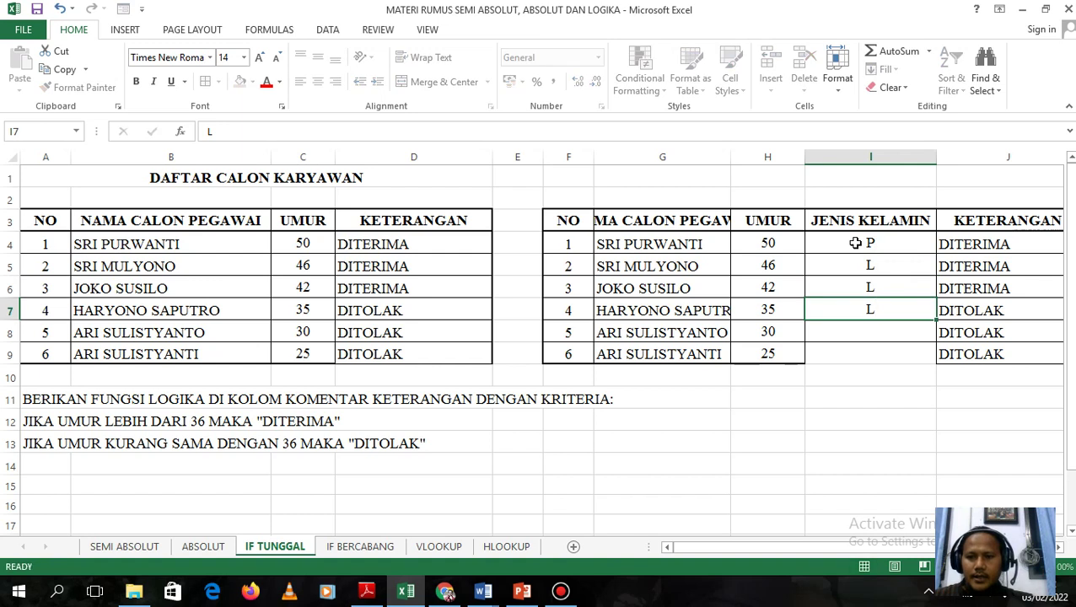
key("Return")
type("L")
key("Return")
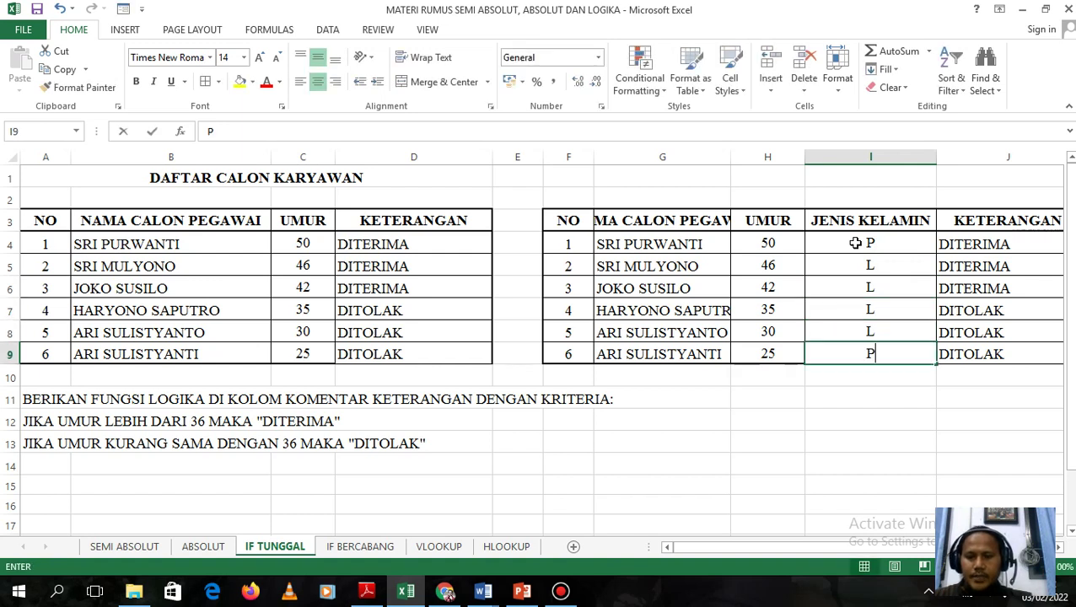
type("P")
left_click(629, 398)
Copy the DITERIMA criterion from A12 to F12 below the copied table.
left_click_drag(40, 408, 85, 463)
left_click(272, 415)
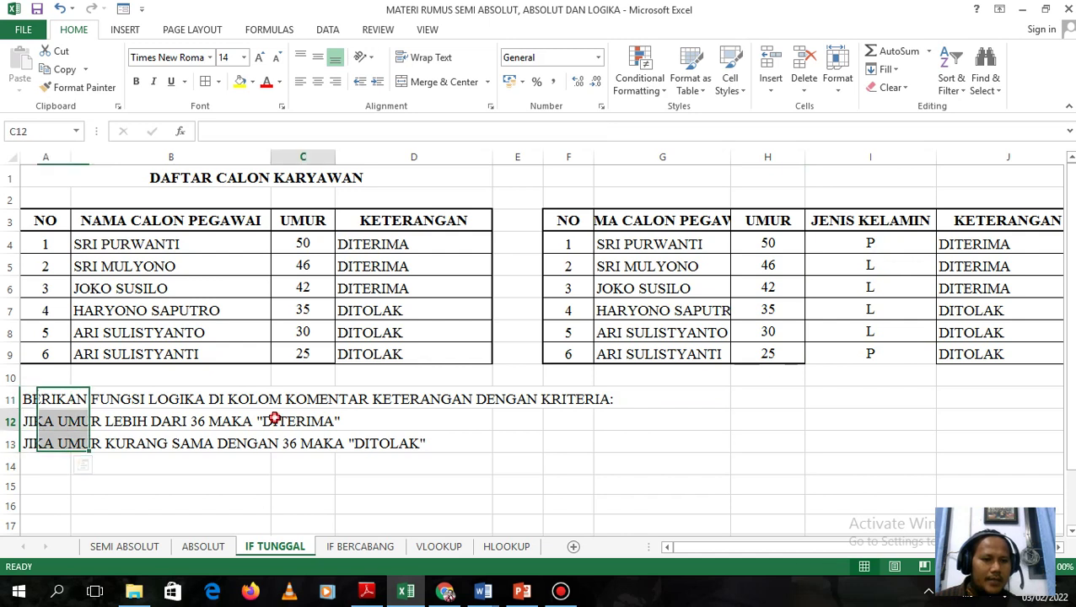
left_click(35, 420)
key("ctrl+c")
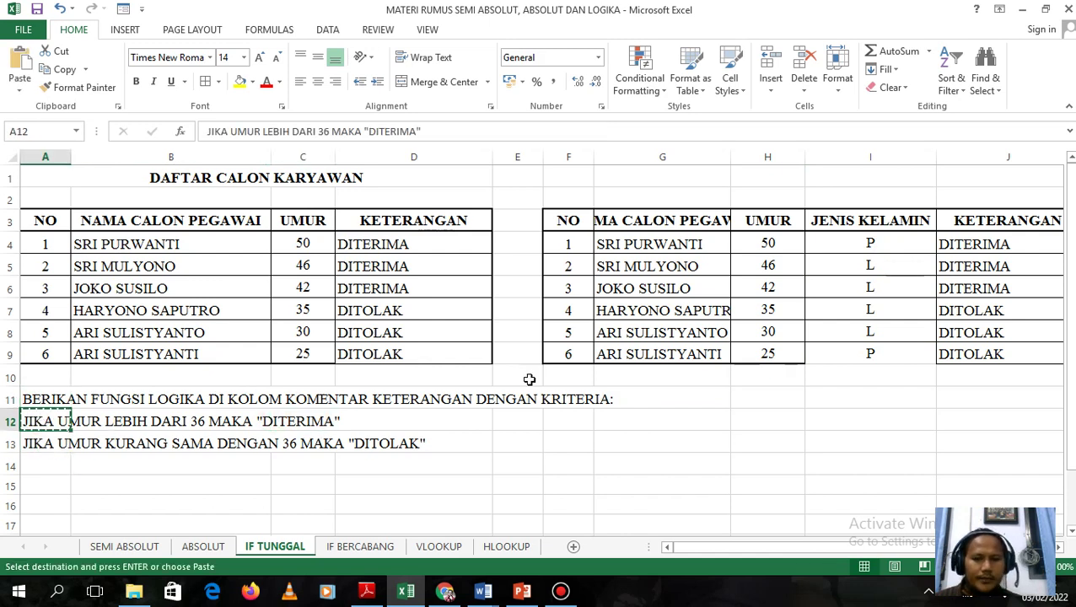
left_click(571, 420)
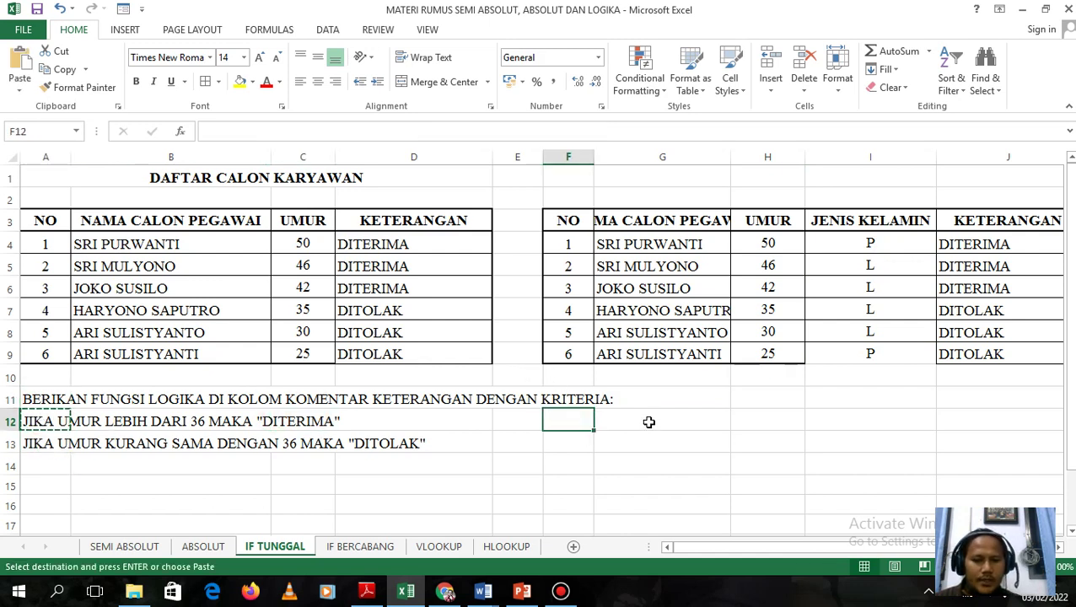
key("ctrl+v")
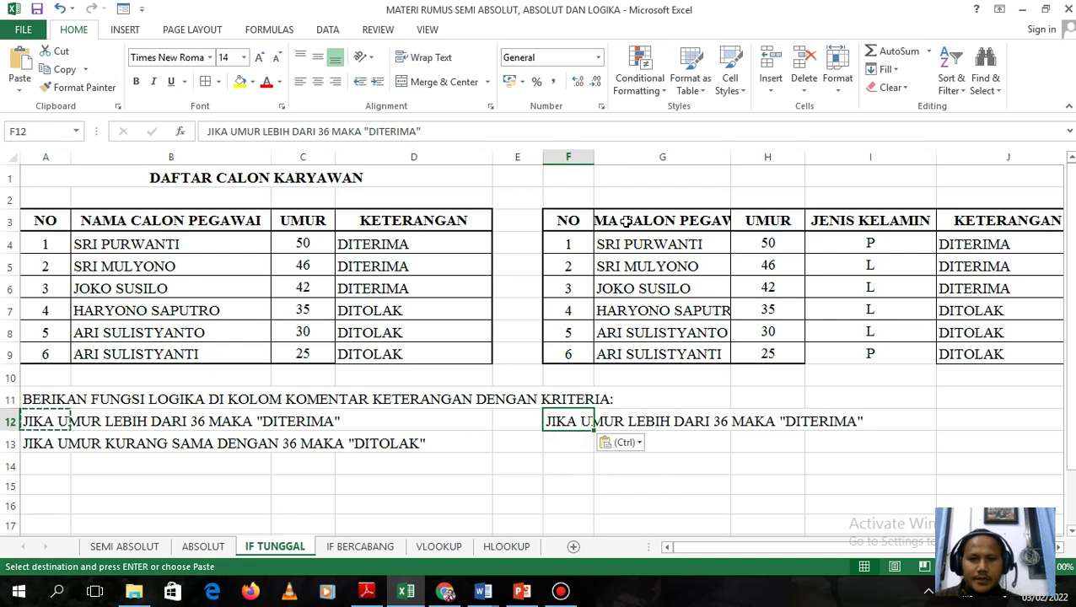
Add "DAN LAKI-LAKI" after 36 in the criterion text in F12.
left_click(333, 131)
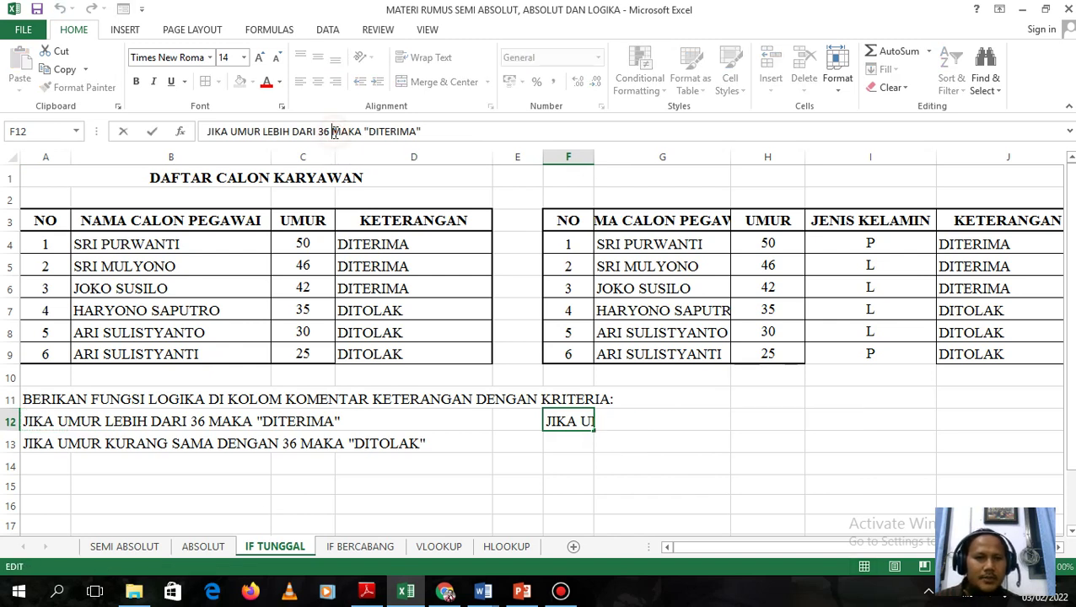
type("DAN ")
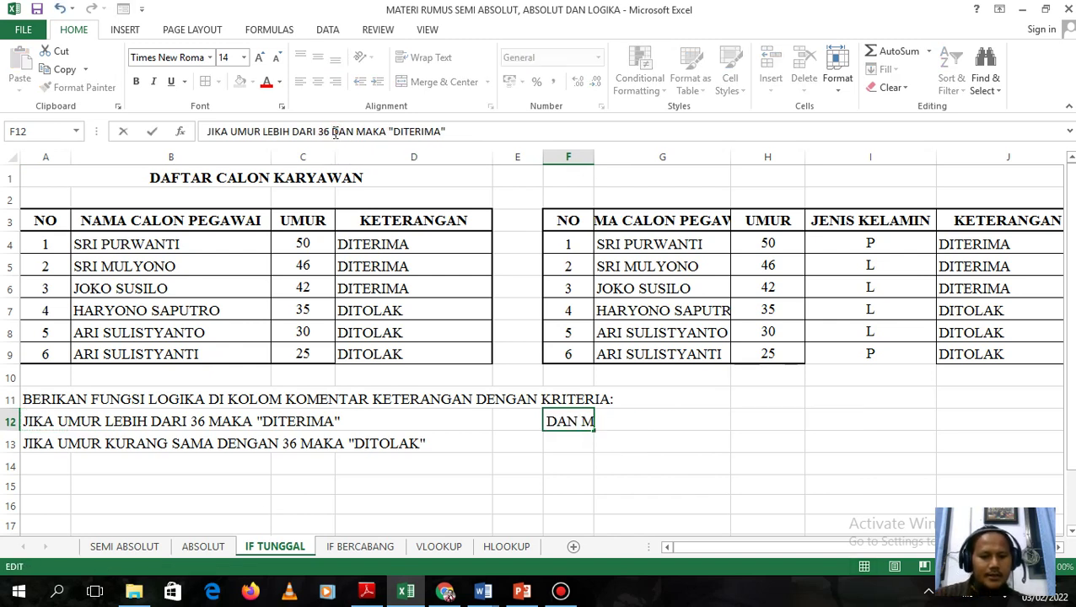
type("LAKI-LAK")
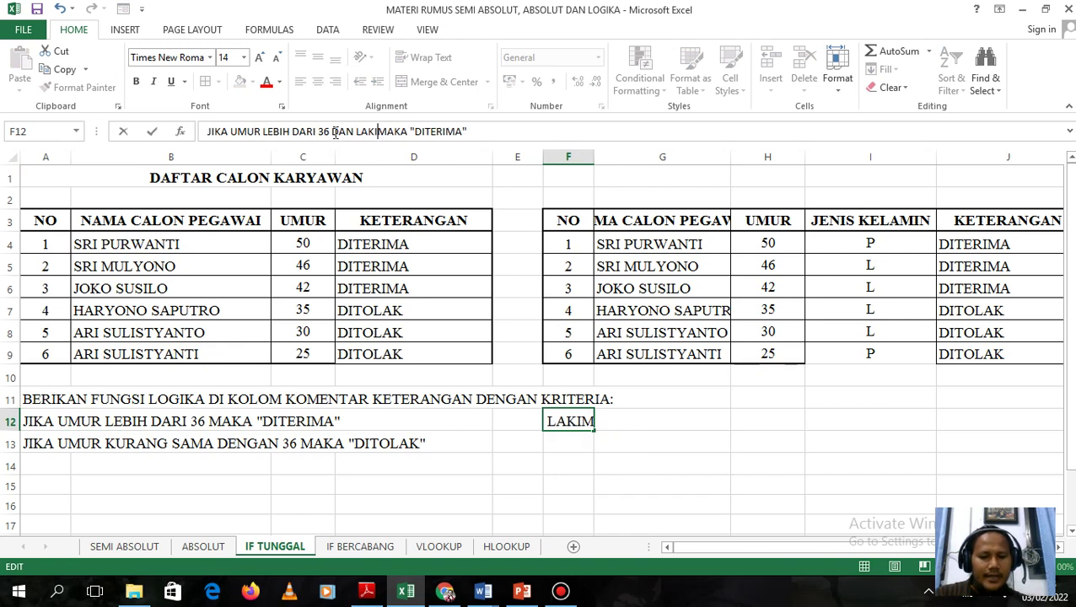
type("I")
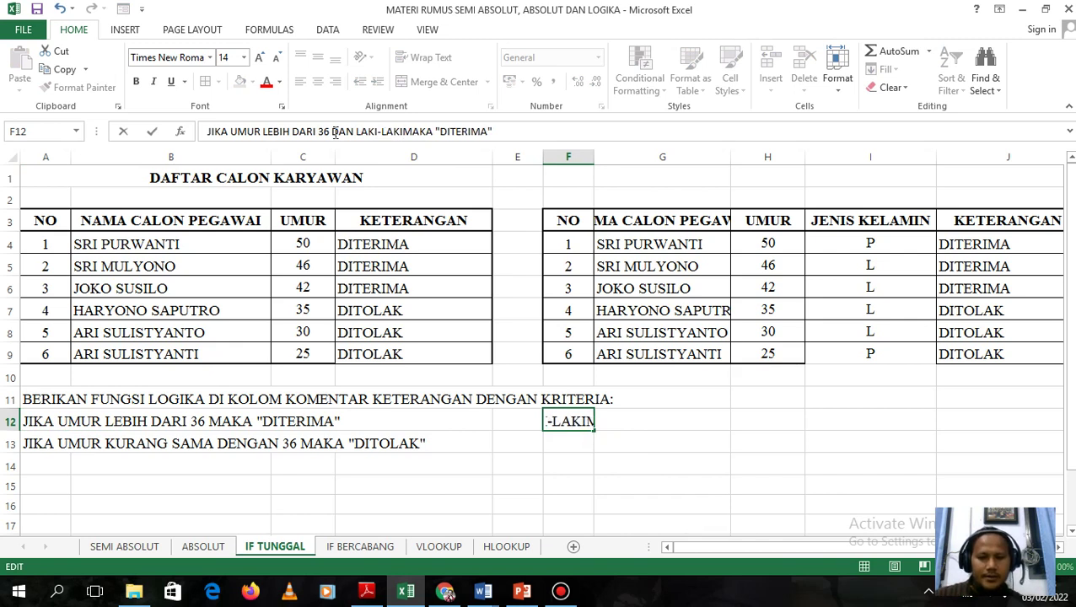
key("Return")
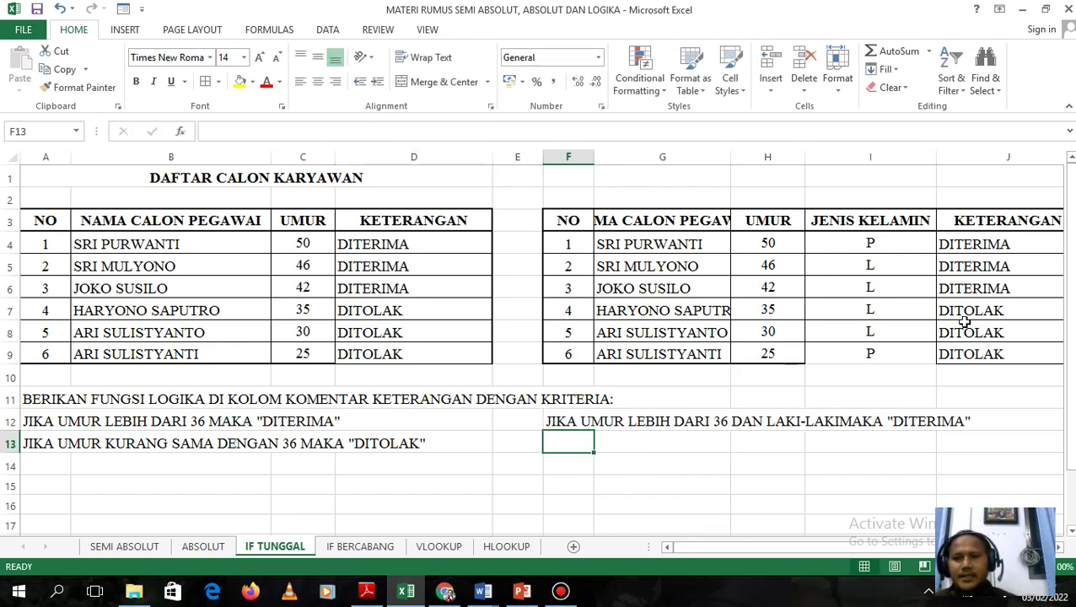
Clear the KETERANGAN results in J4:J9 of the copied table.
left_click(968, 243)
left_click_drag(968, 244, 972, 353)
key("Delete")
scroll(653, 310, "right", 4)
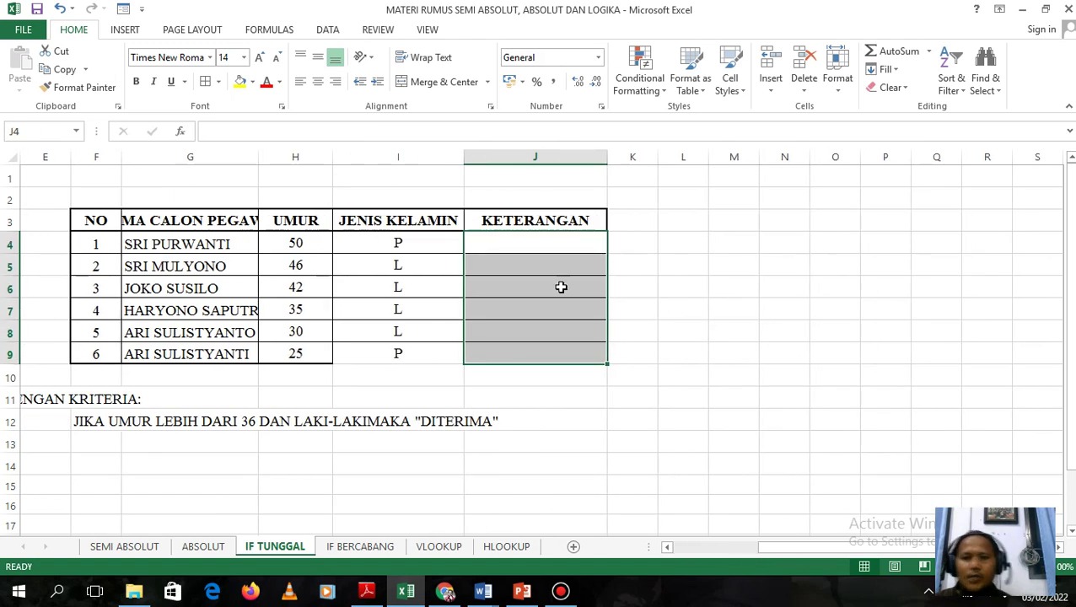
left_click(519, 246)
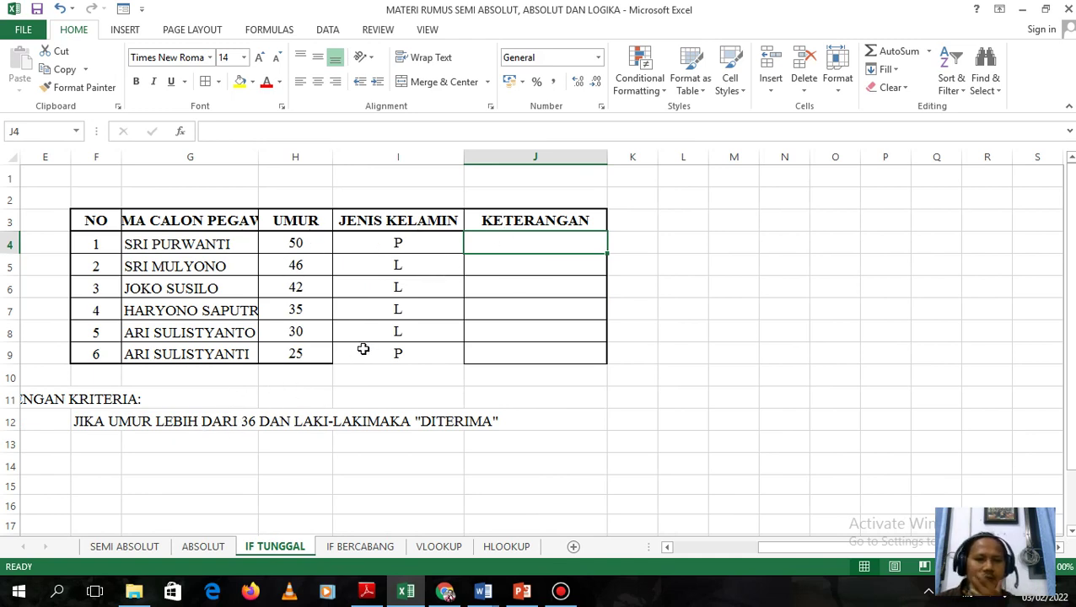
Insert the missing space between "LAKI-LAKI" and "MAKA" in the F12 criterion.
left_click(85, 427)
left_click(406, 131)
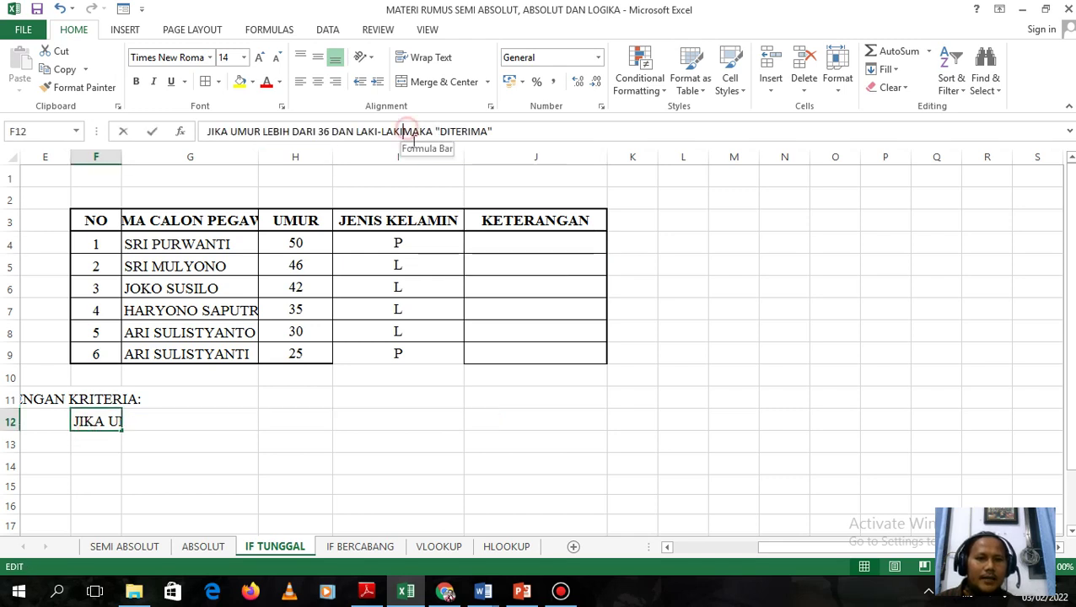
Start an IF function in J4 with the logical test AND(H4>36;I4="L", leaving the AND parenthesis unclosed.
left_click(487, 243)
type("=")
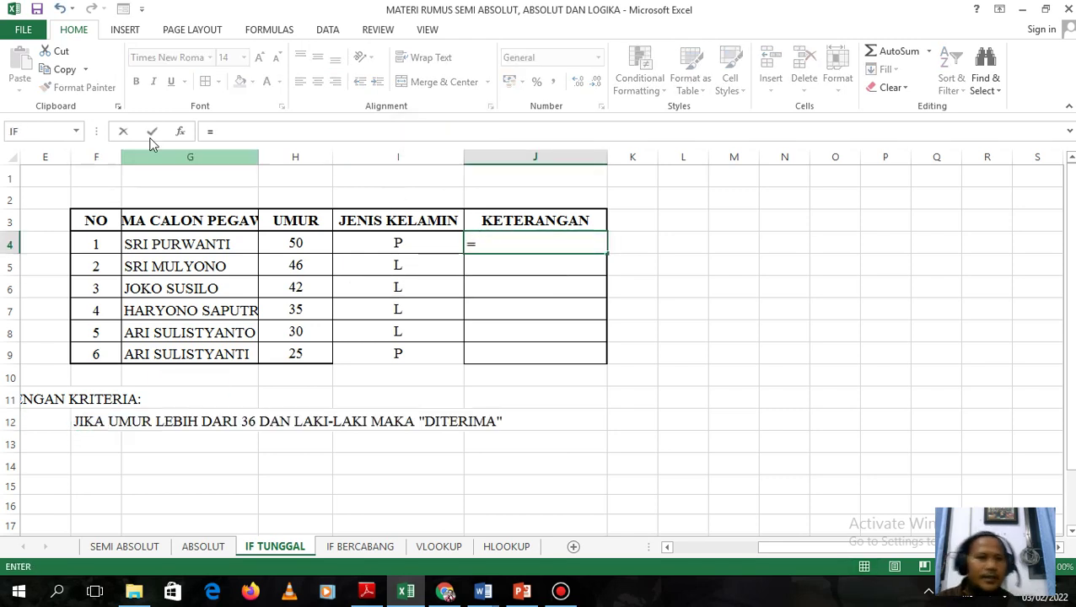
left_click(25, 132)
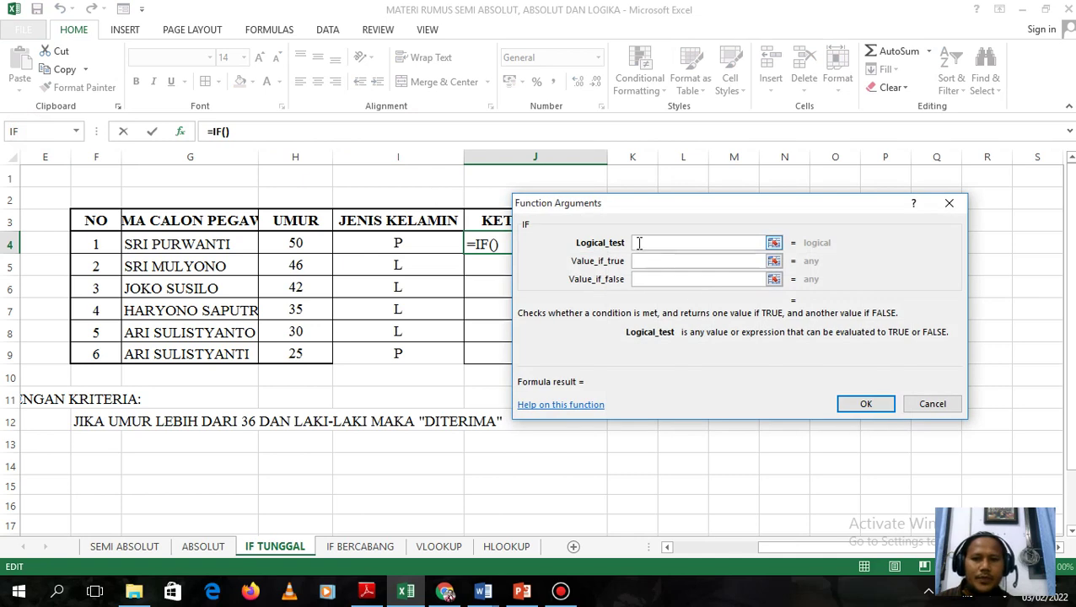
type("AND")
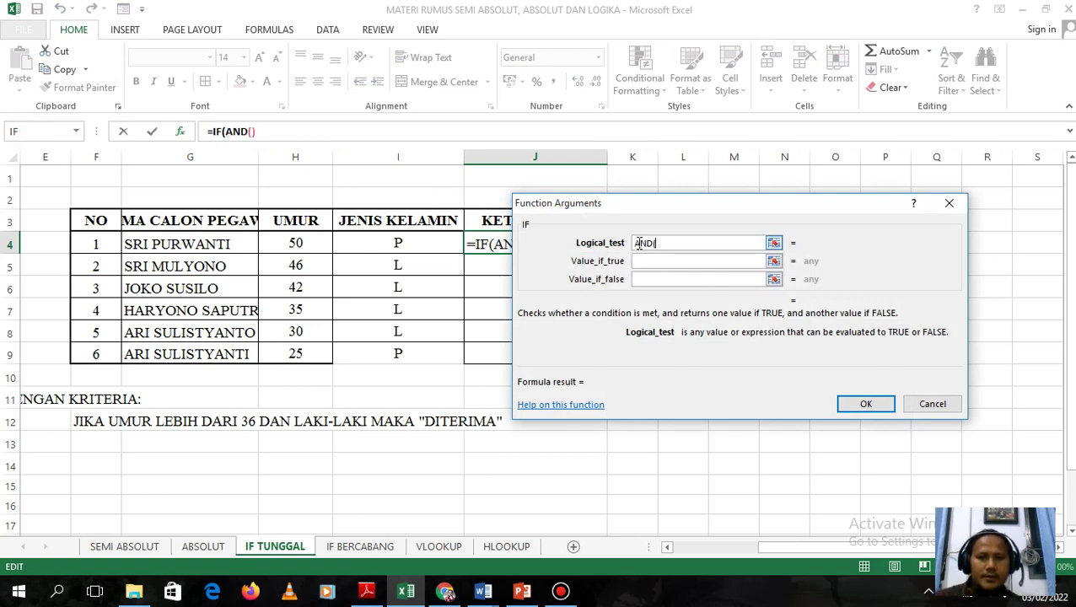
type("(")
left_click(307, 243)
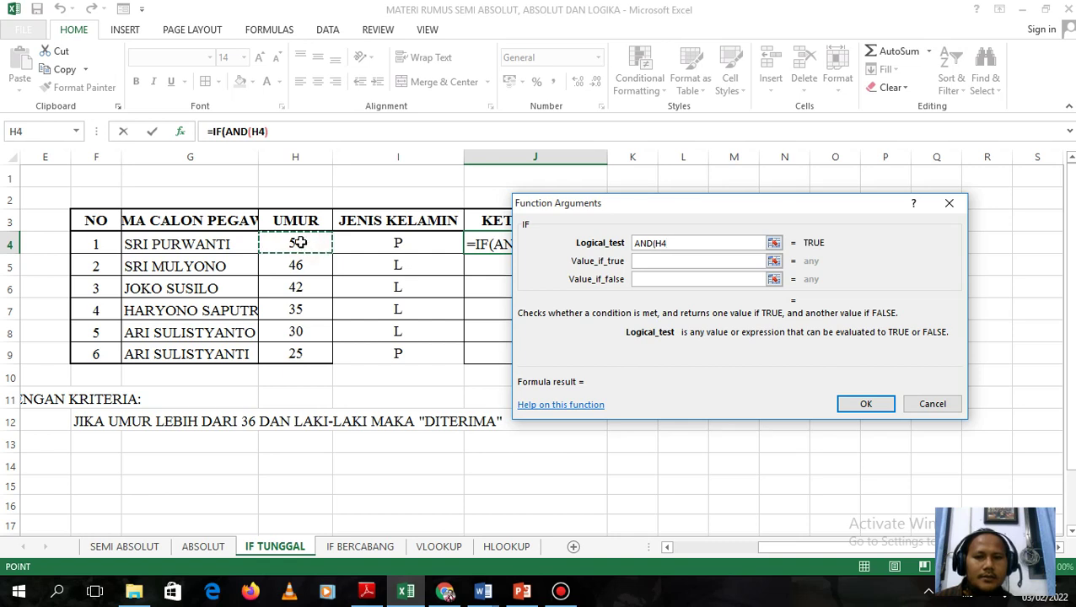
type(">")
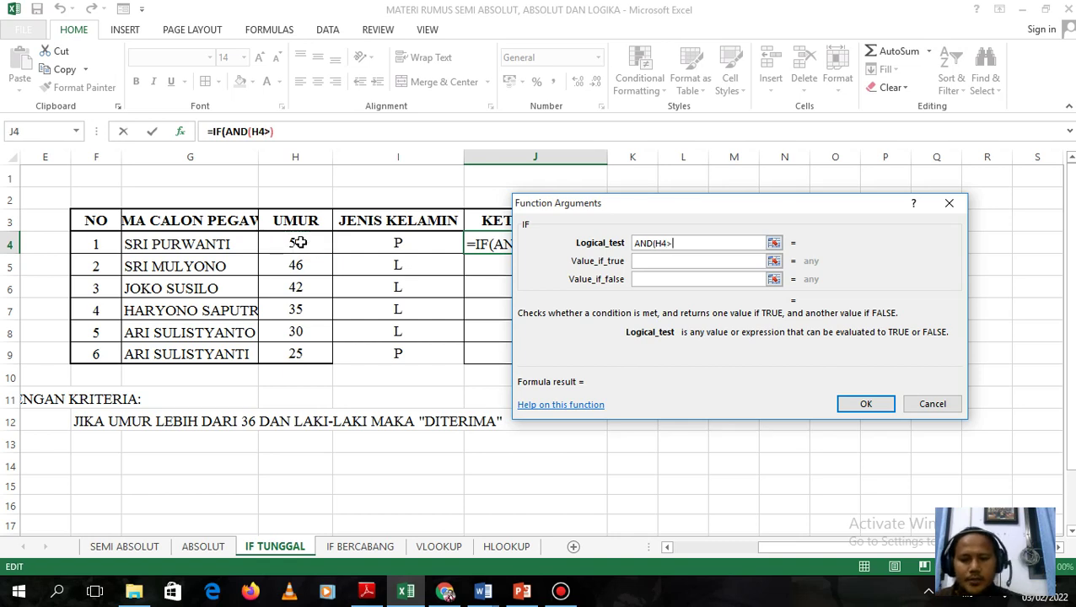
type("36")
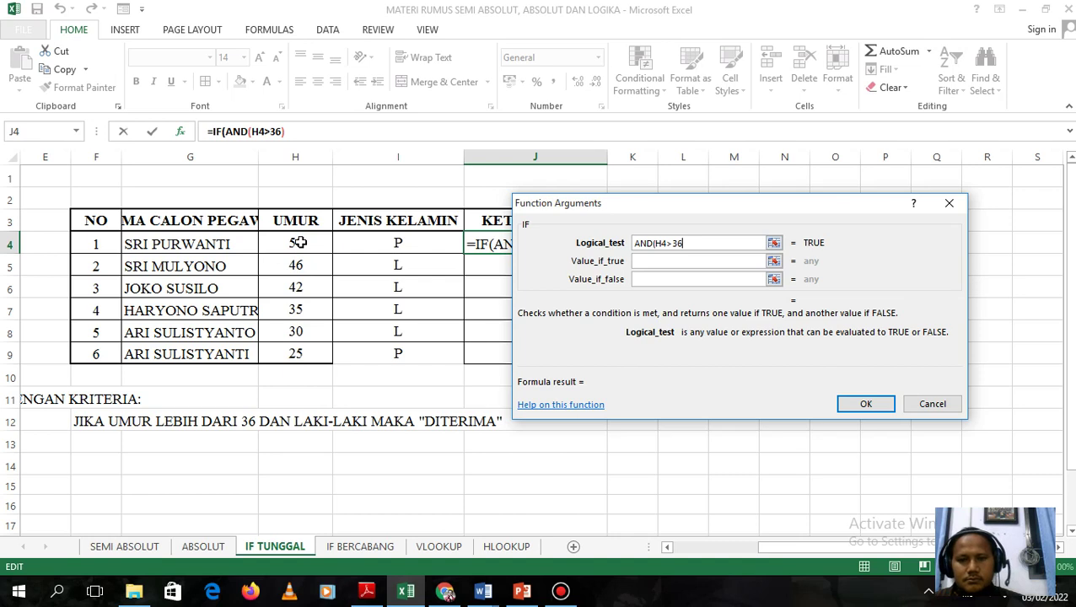
type(";")
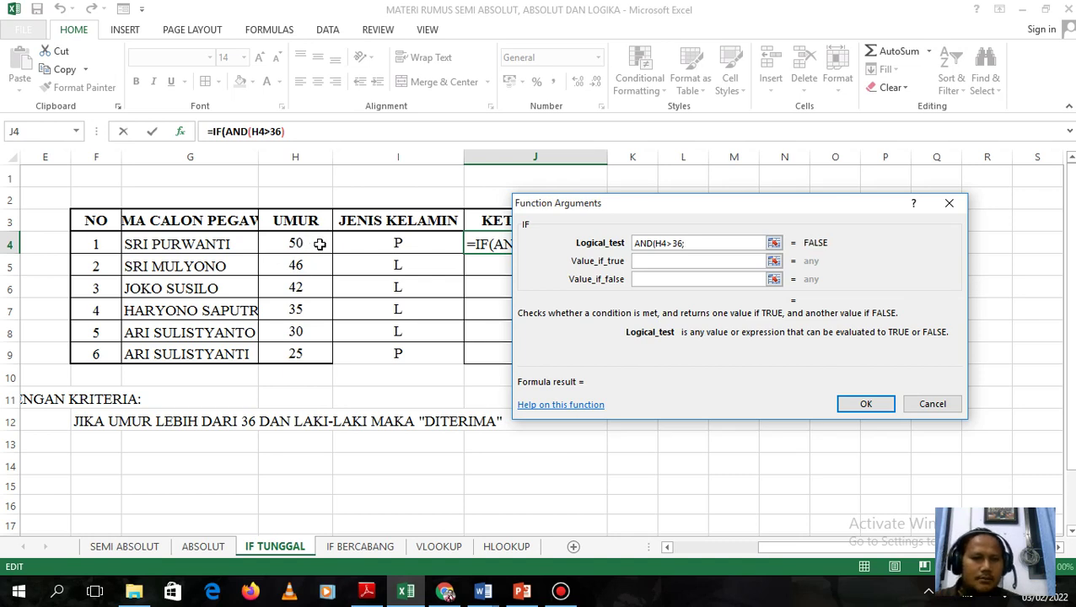
left_click(361, 245)
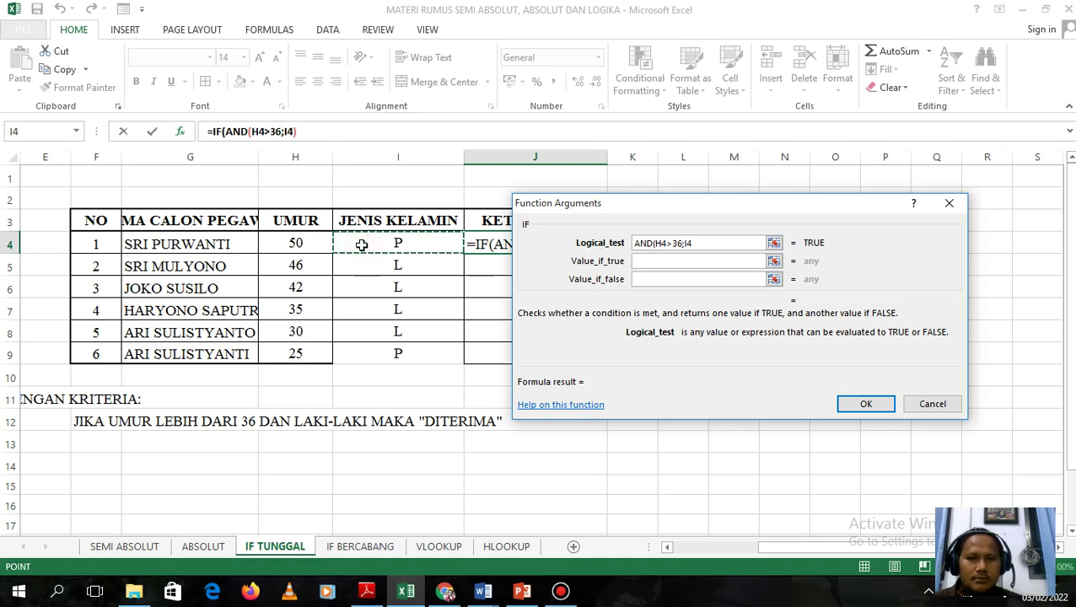
type("=")
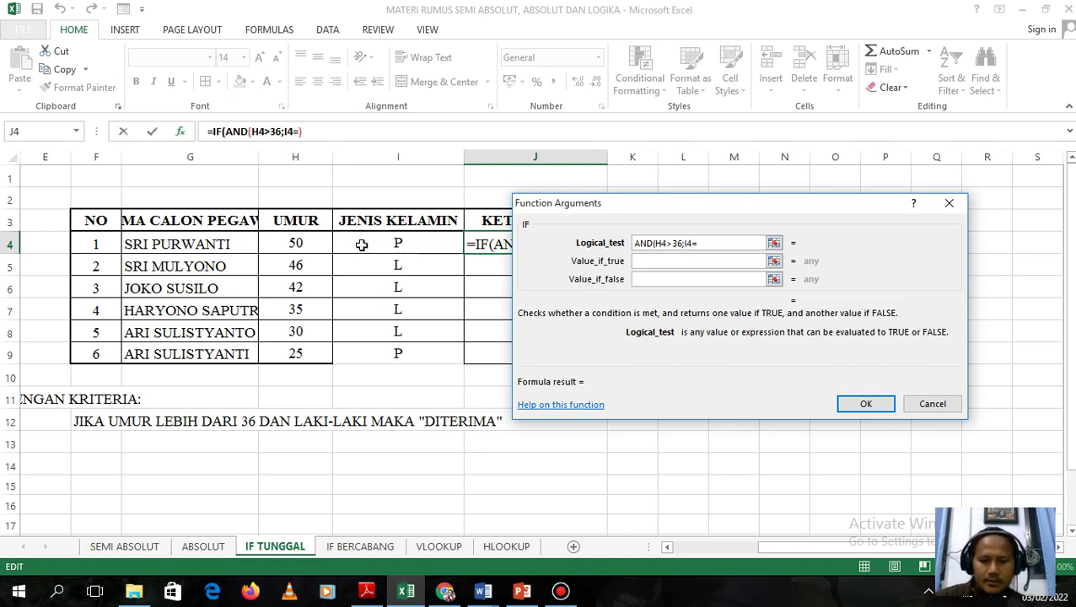
type("\"L\"")
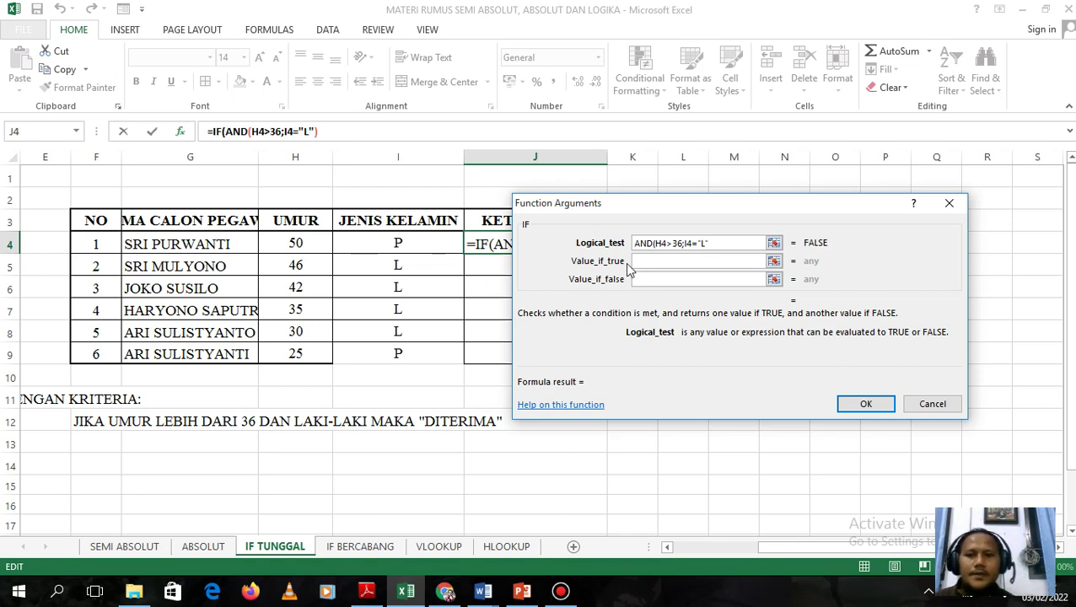
Set the IF function's value if true to "DITERIMA" and value if false to "DITOLAK", and try to apply it.
left_click(643, 263)
type("DI")
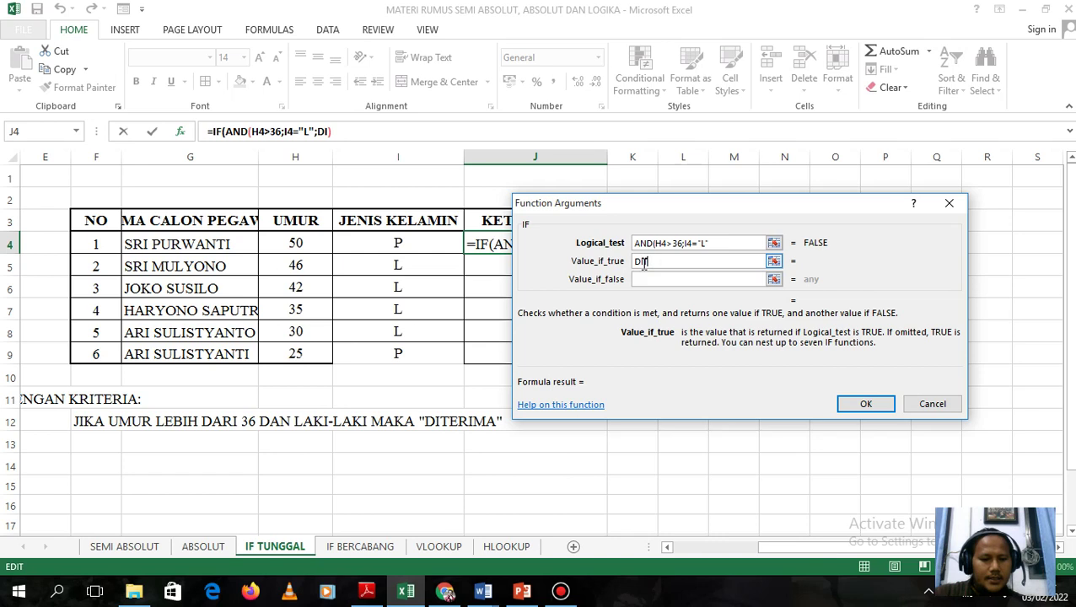
type("TERI")
key("BackSpace")
key("BackSpace")
key("BackSpace")
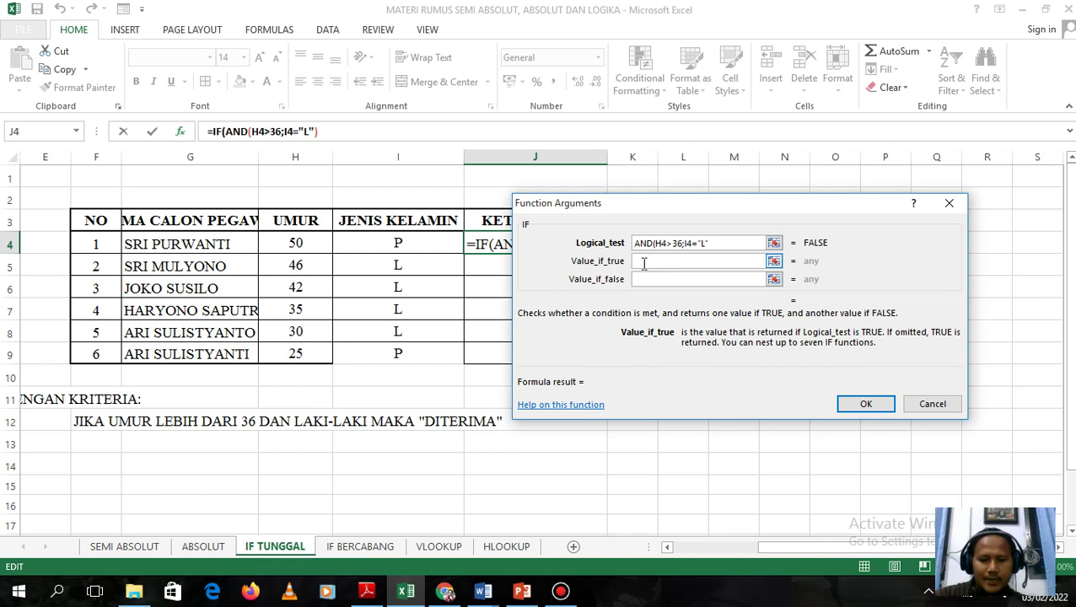
type("\"DITERIMA\"")
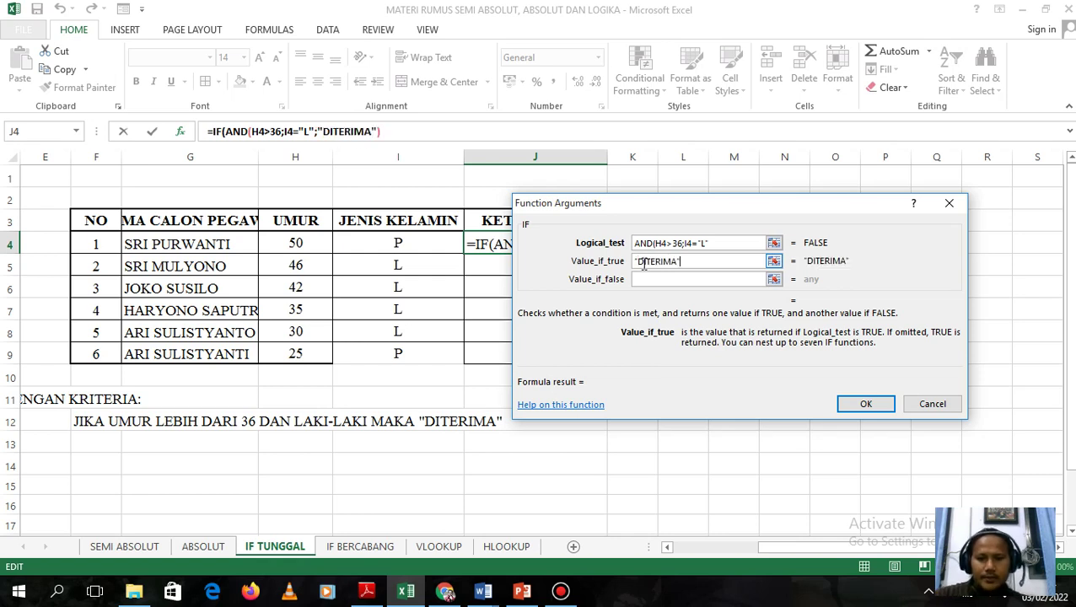
left_click(642, 278)
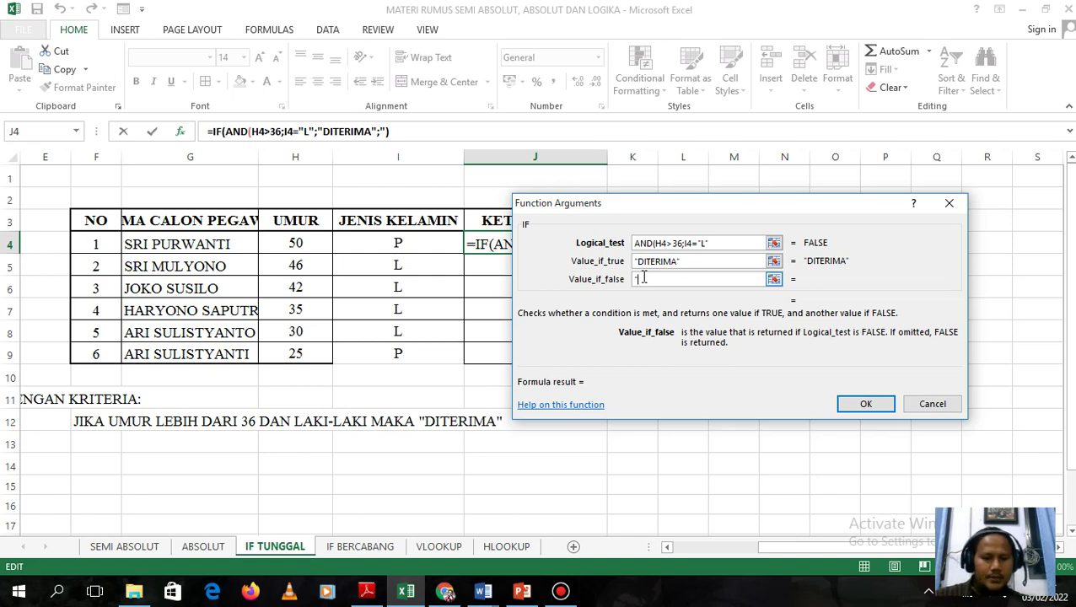
type("TOLAK\"")
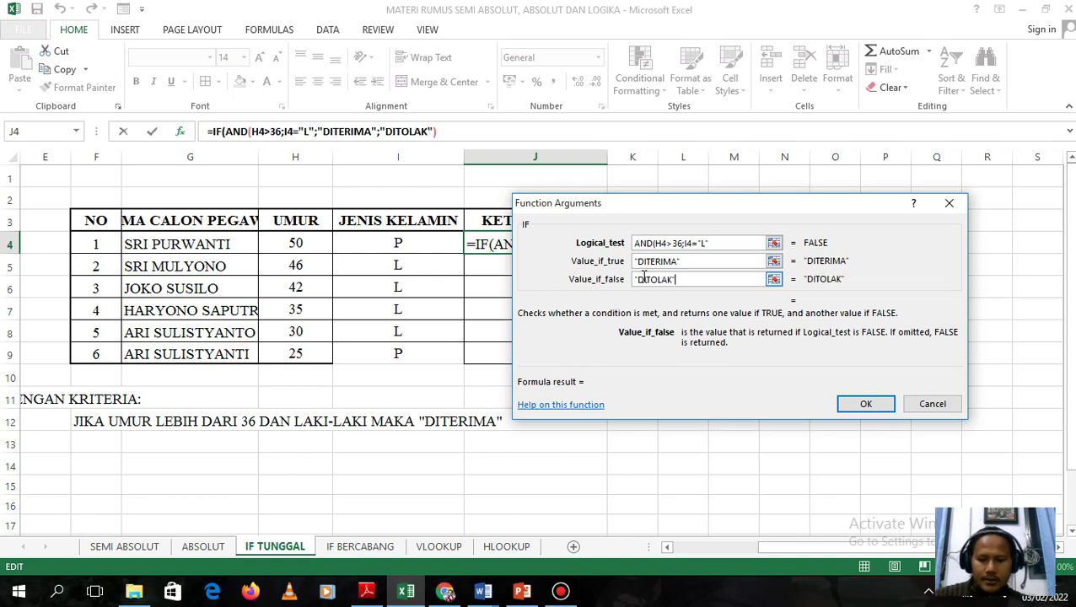
left_click(843, 404)
left_click(558, 337)
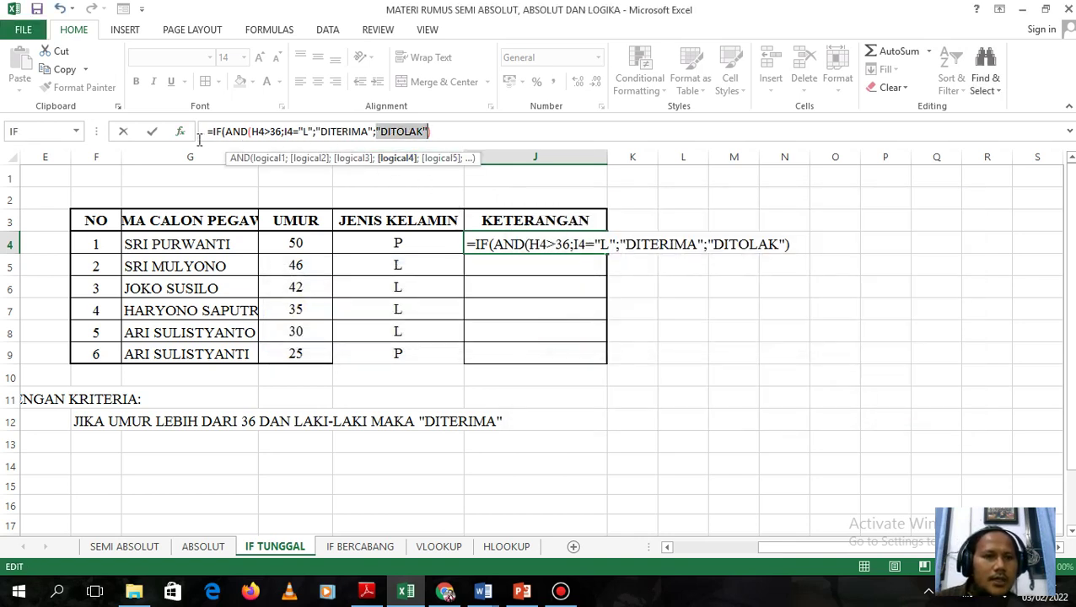
Add a second closing parenthesis at the end of the J4 formula and try to enter it.
left_click(440, 126)
type(")")
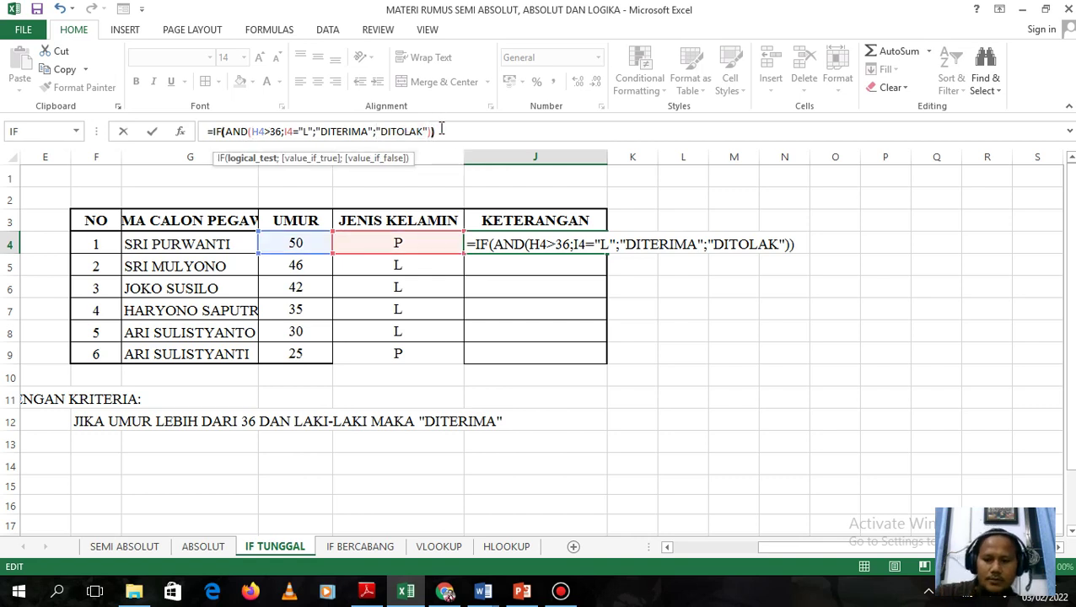
key("Return")
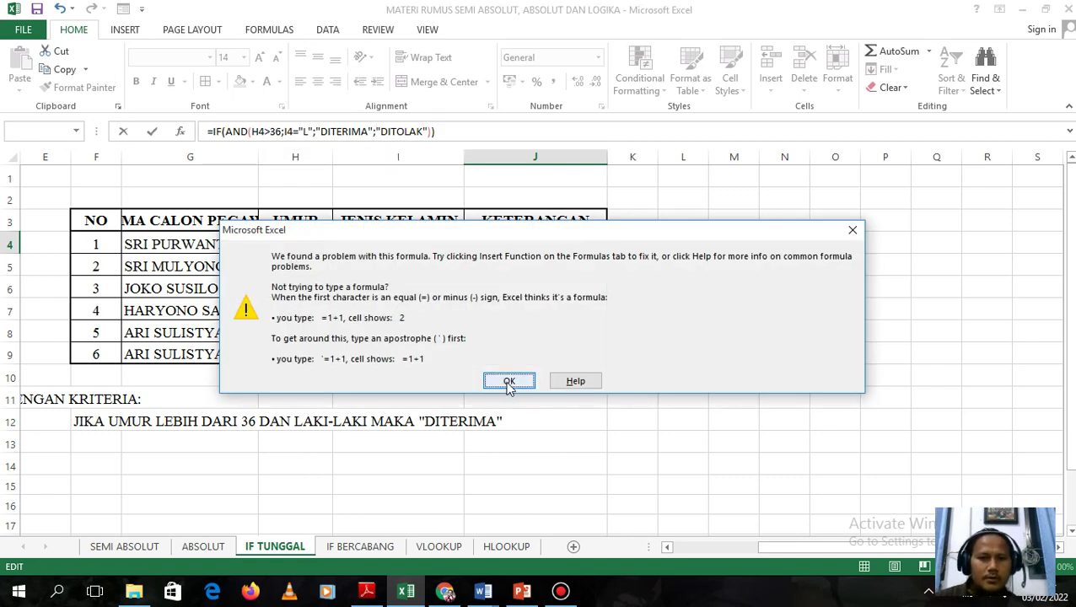
left_click(506, 381)
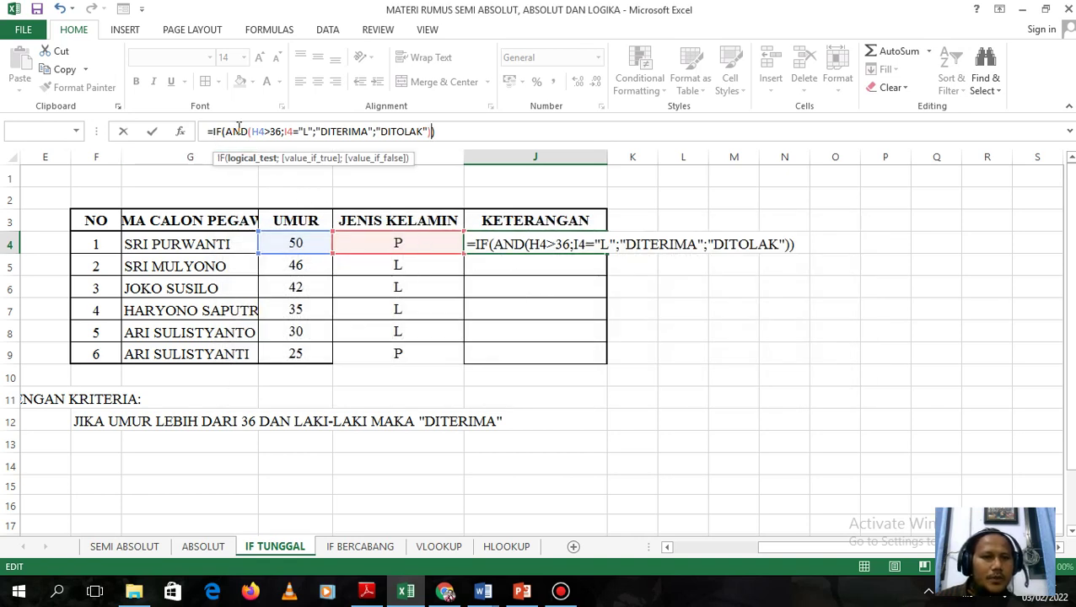
left_click(452, 129)
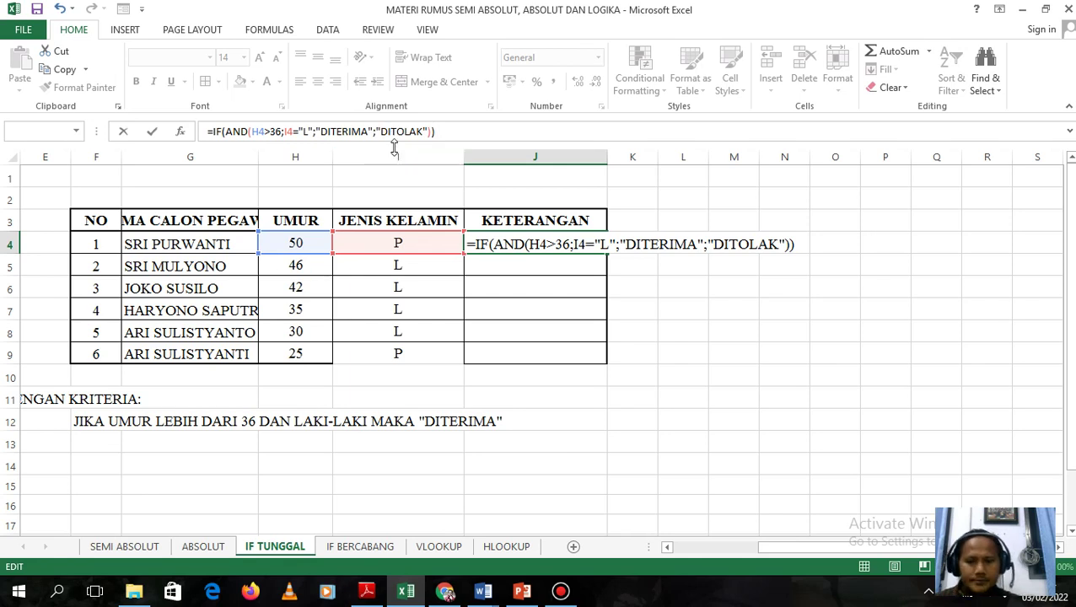
key("Return")
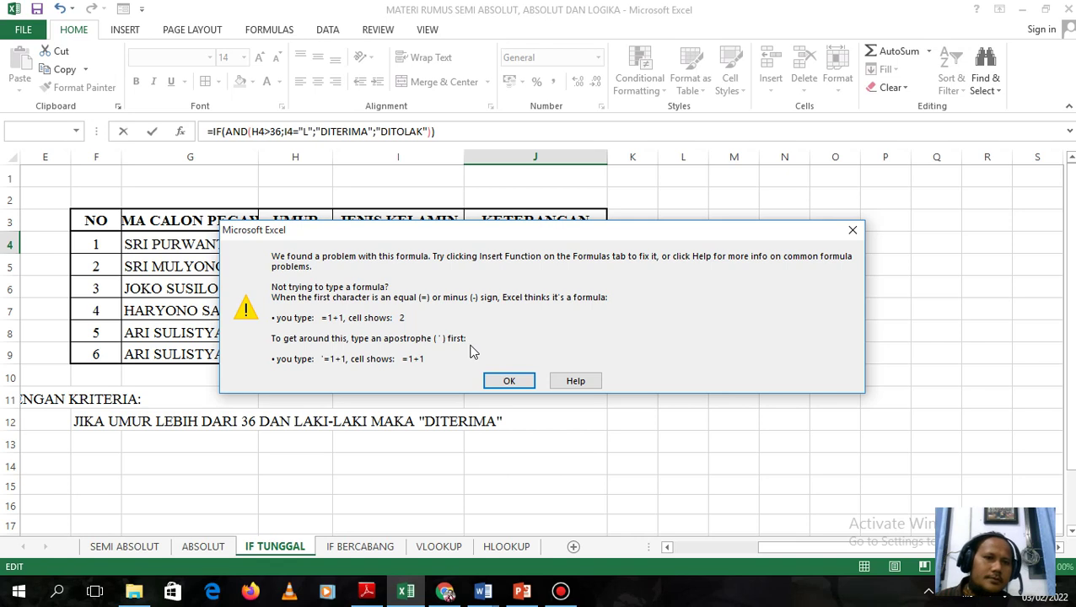
left_click(511, 381)
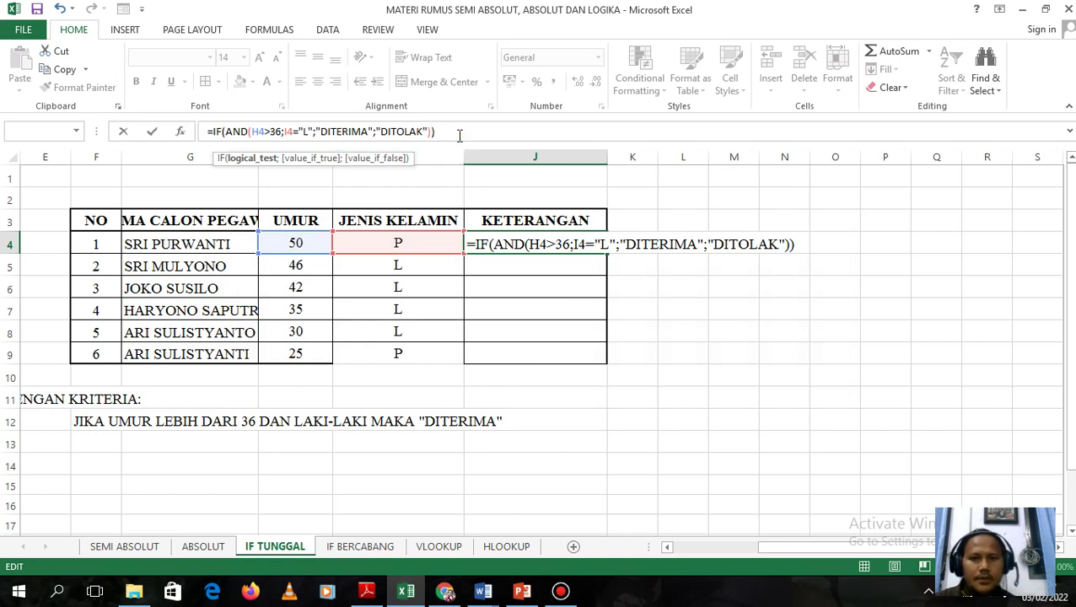
Delete everything after the equals sign in the J4 formula.
left_click_drag(458, 135, 246, 136)
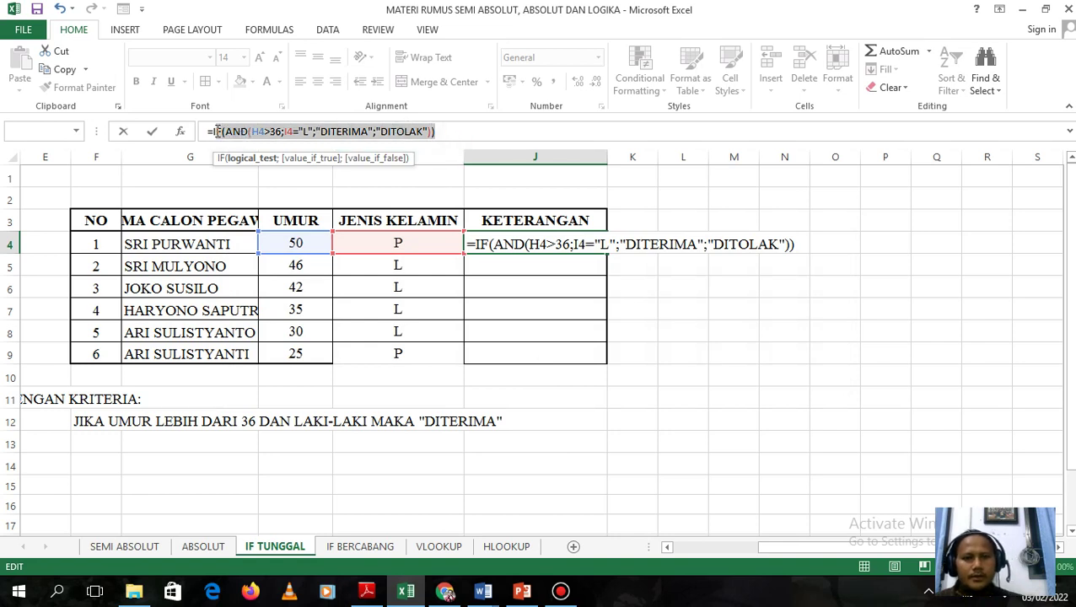
left_click_drag(217, 132, 211, 131)
key("BackSpace")
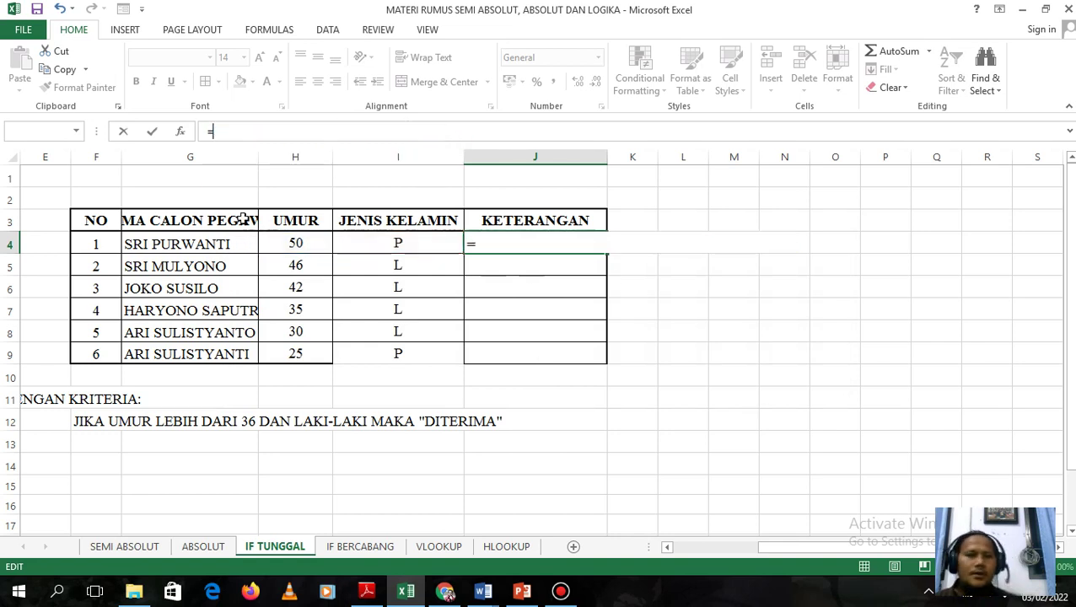
Start a new IF function in J4 with an AND logical test whose first condition is H4>36.
left_click(17, 132)
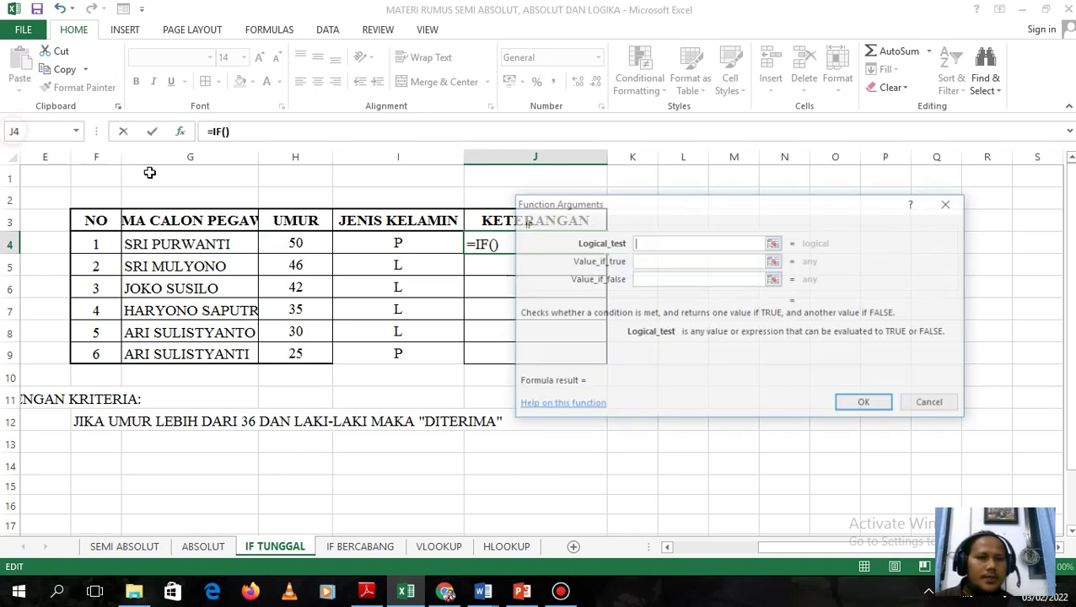
left_click(297, 246)
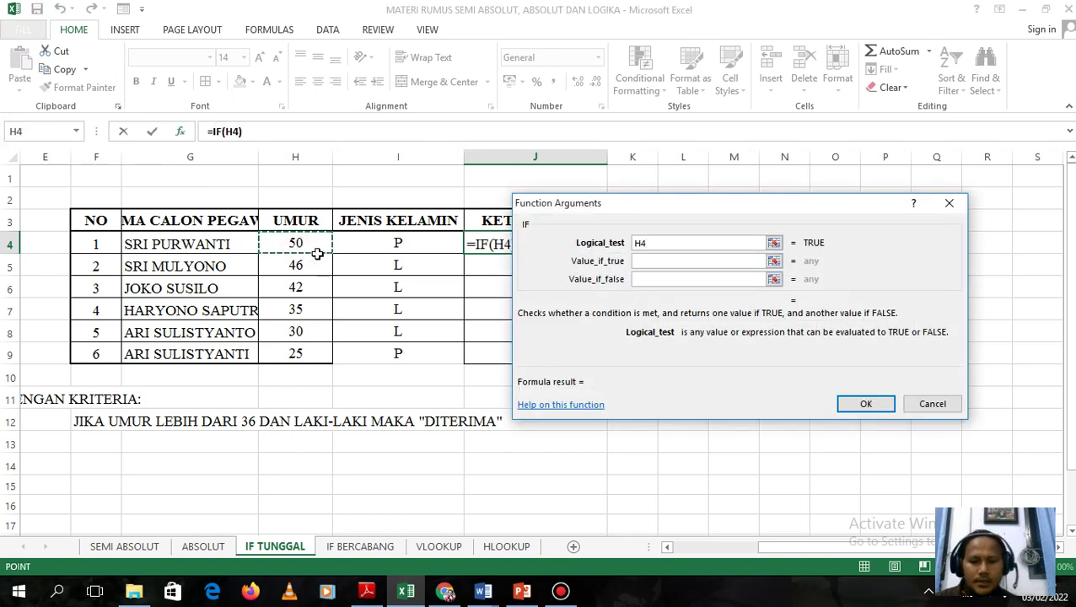
key("BackSpace")
key("BackSpace")
type("AND(")
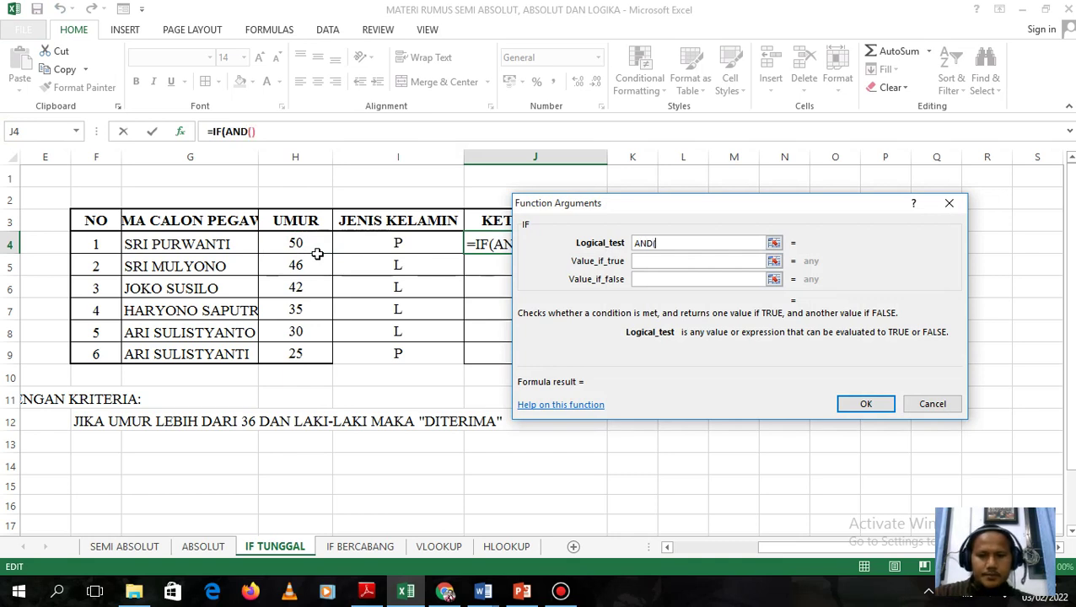
left_click(281, 245)
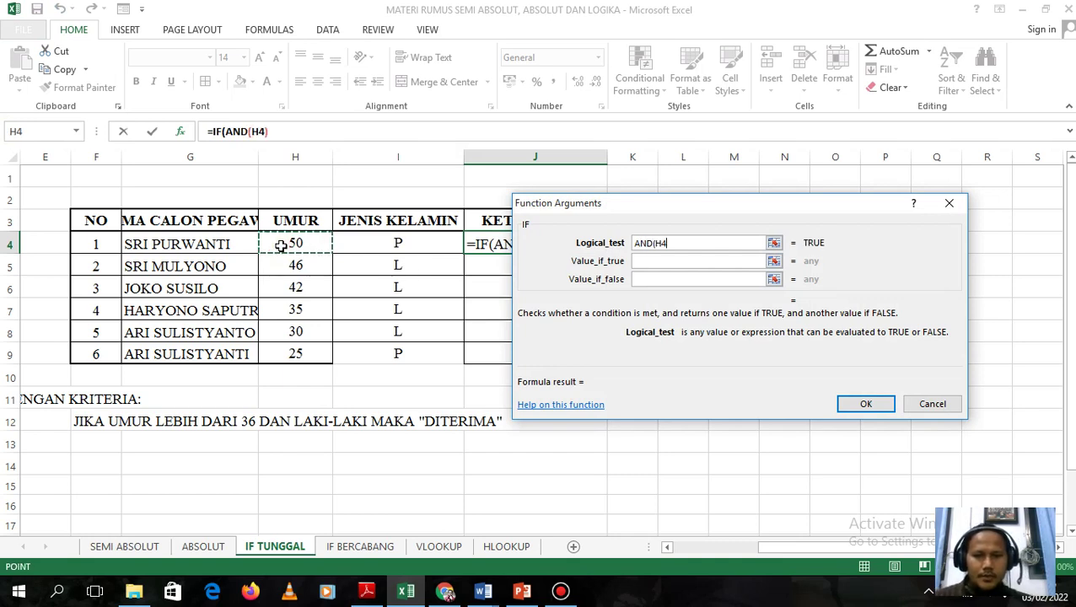
type(">36")
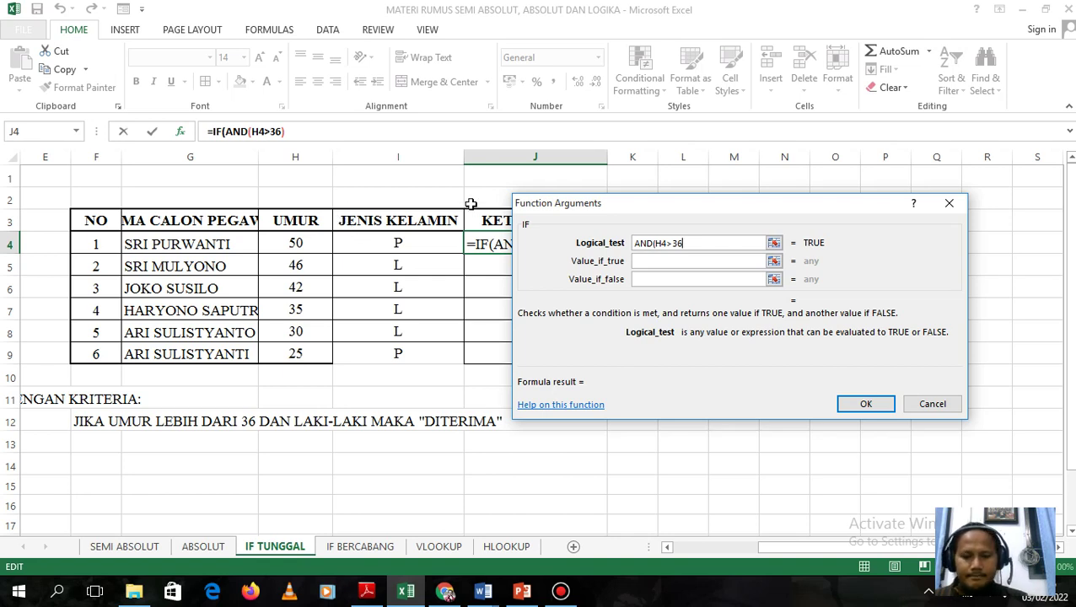
Add I4="L" as the second condition of the AND test, separated by a semicolon.
type(";")
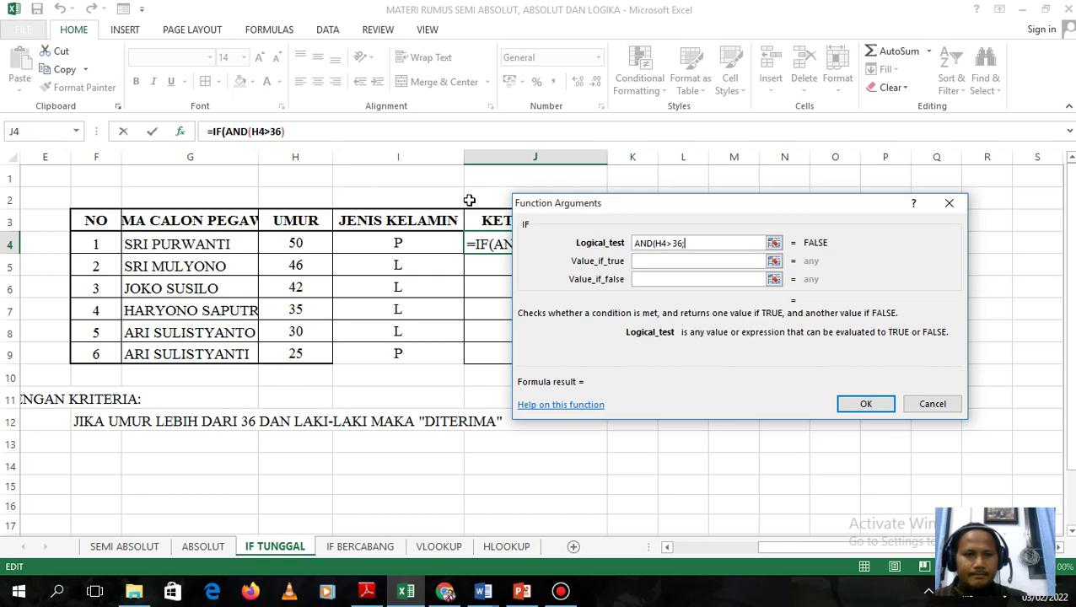
left_click(435, 154)
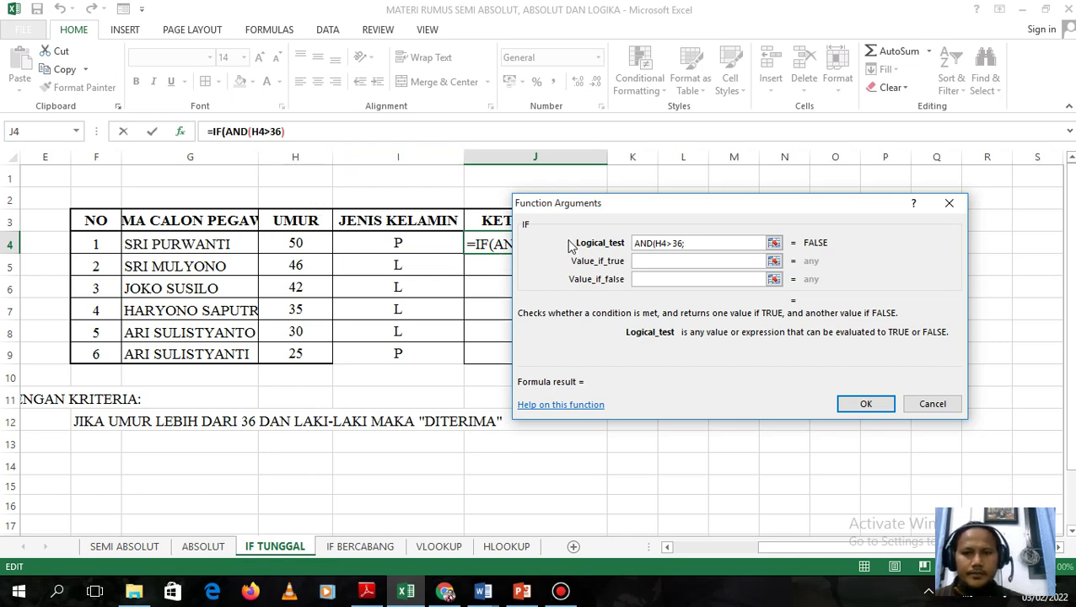
left_click(412, 245)
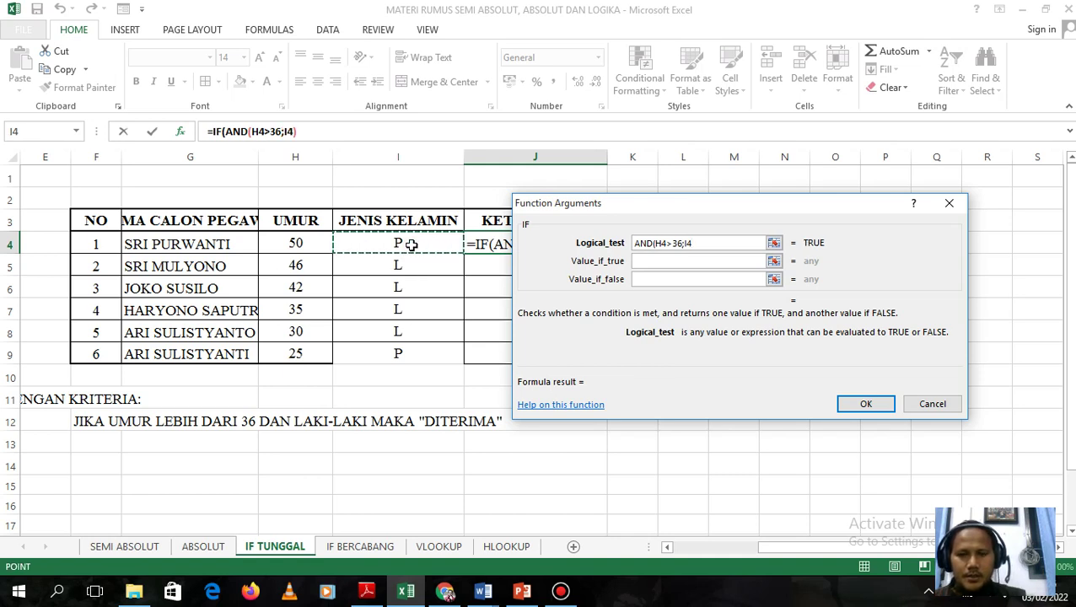
type("=")
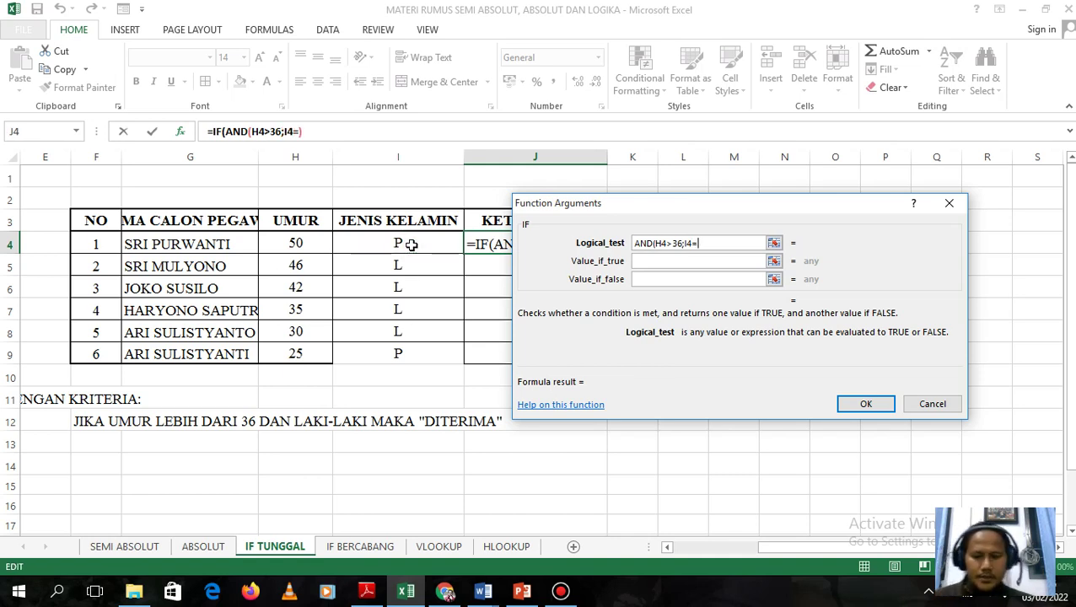
type("\"L\"")
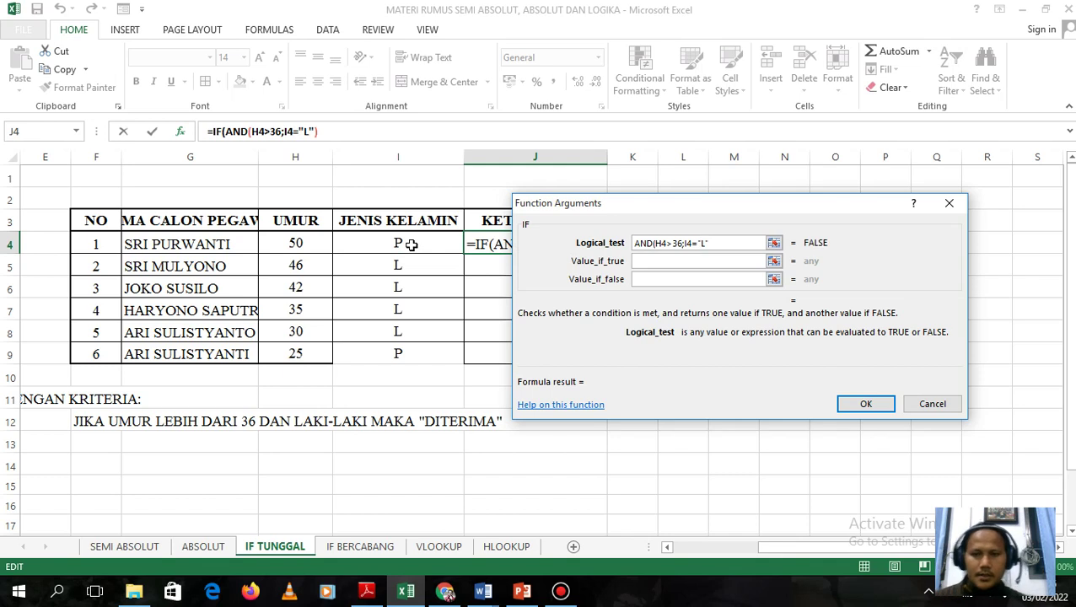
Set the value if true of the J4 IF function to "DITERIMA".
left_click(638, 260)
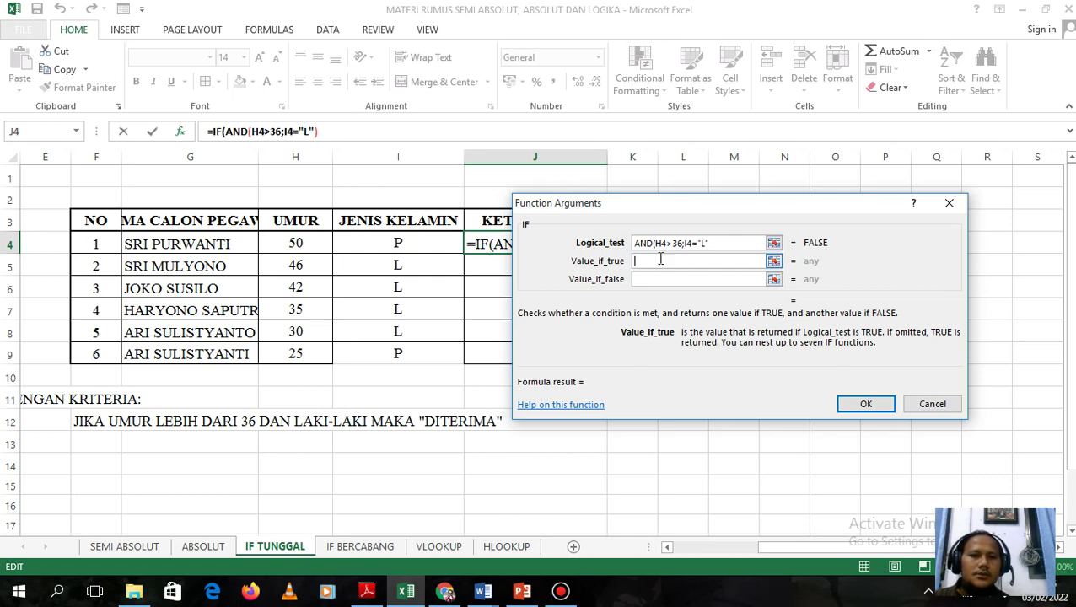
type("DITERIMA")
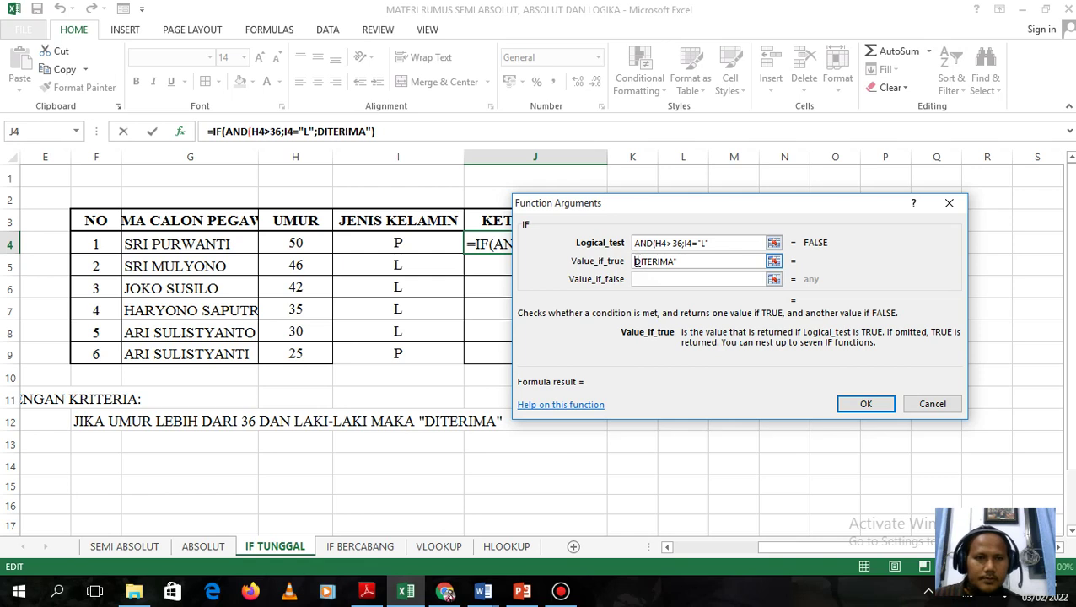
left_click(635, 261)
type("\"")
left_click(672, 278)
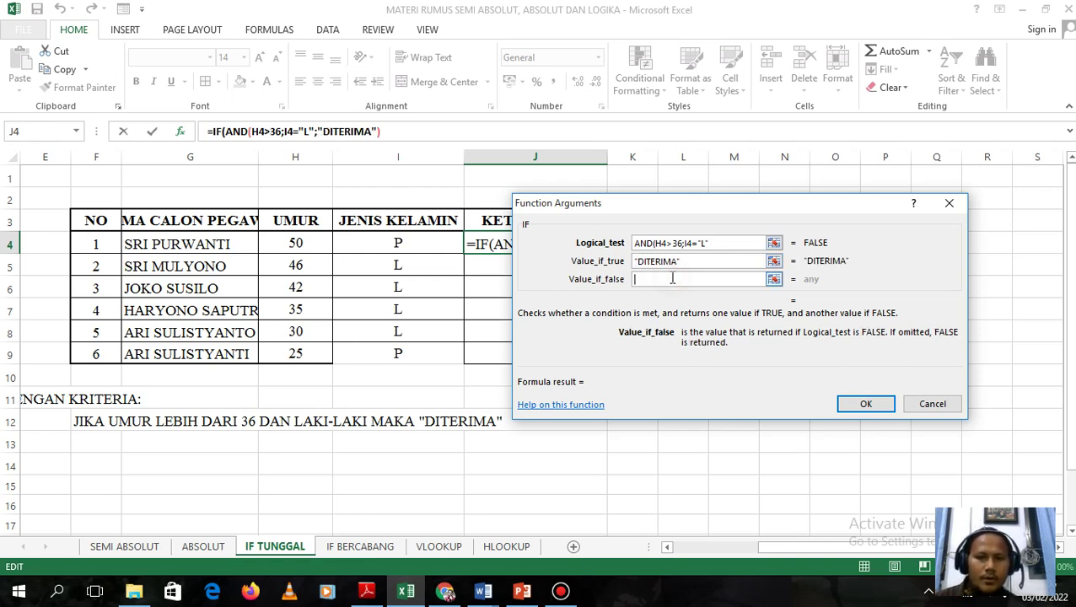
Set the J4 IF function's value if false to "DITOLAK", add an extra closing parenthesis and try to enter the formula.
type("\"DITOLAK\"")
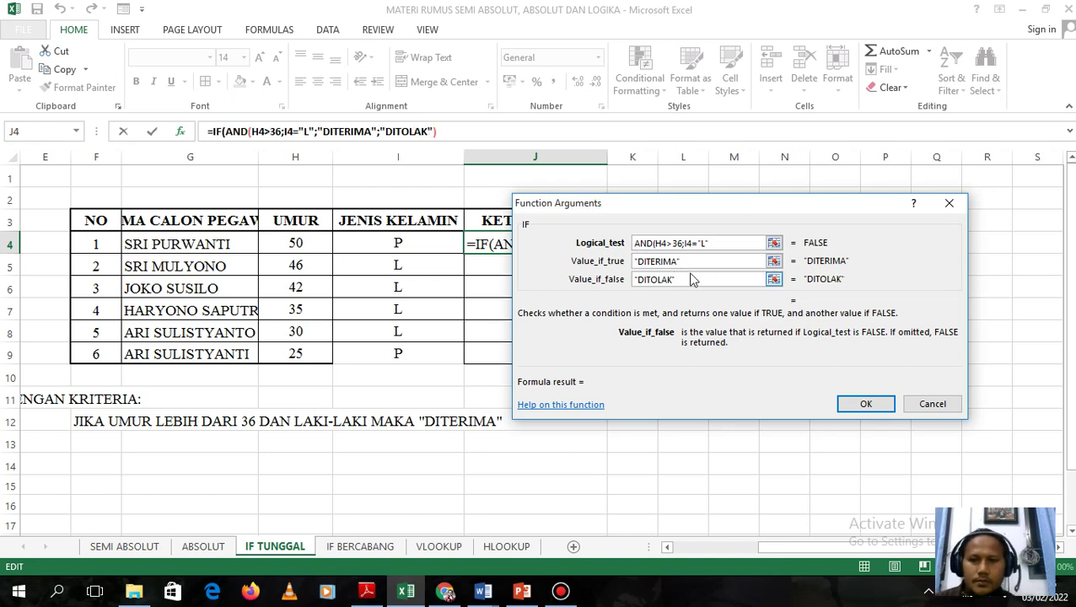
type(")")
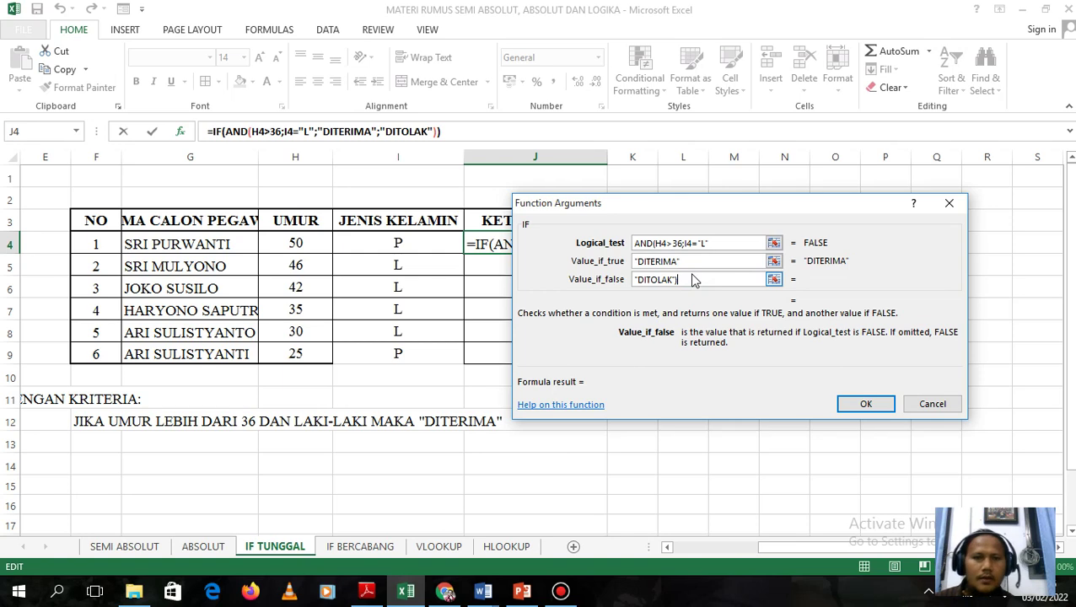
left_click(871, 408)
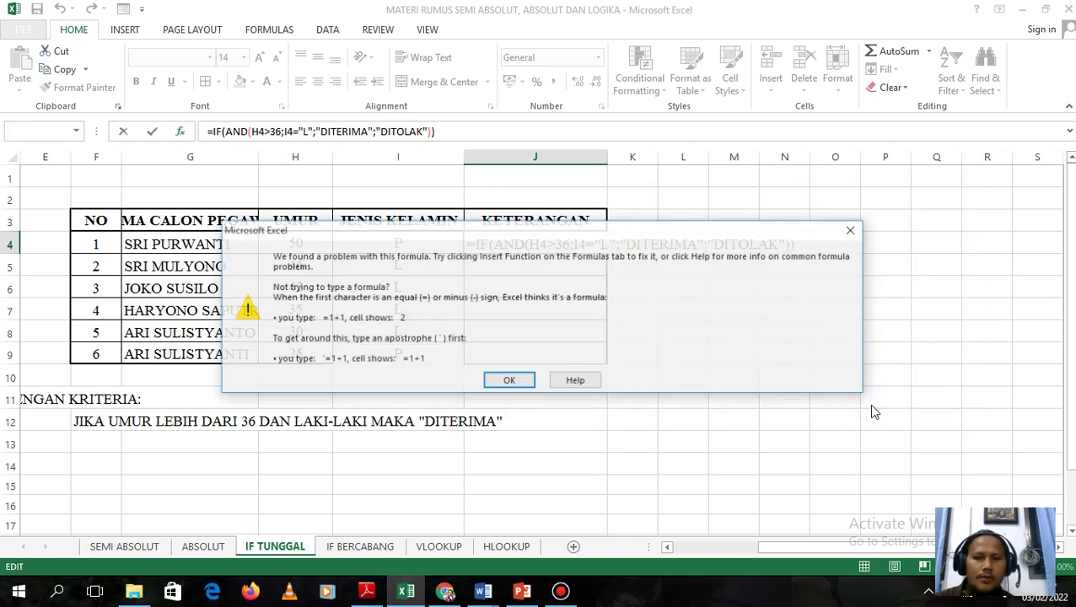
left_click(853, 231)
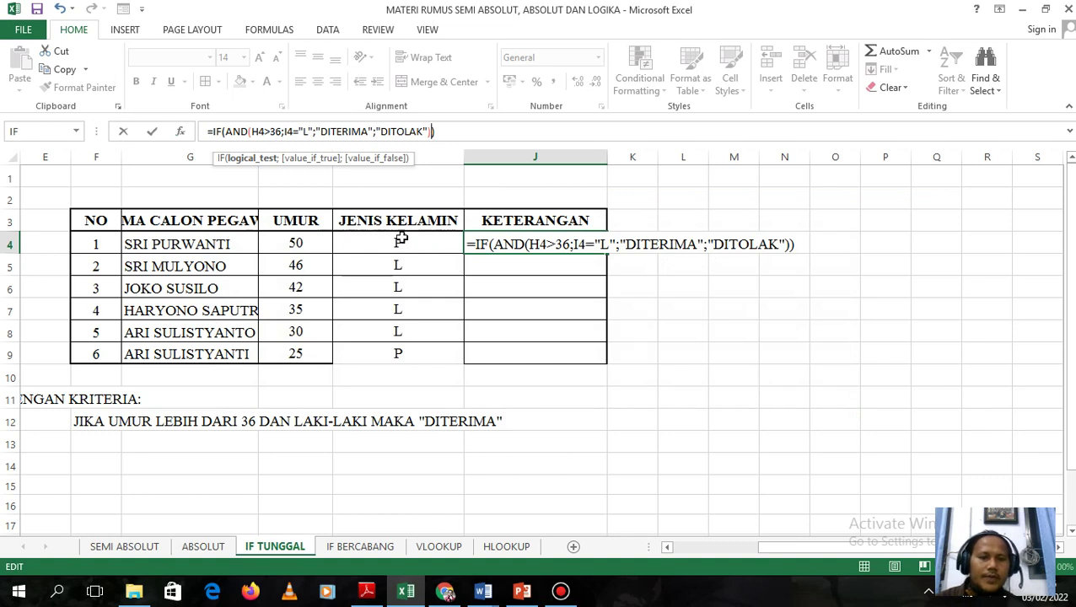
left_click(95, 185)
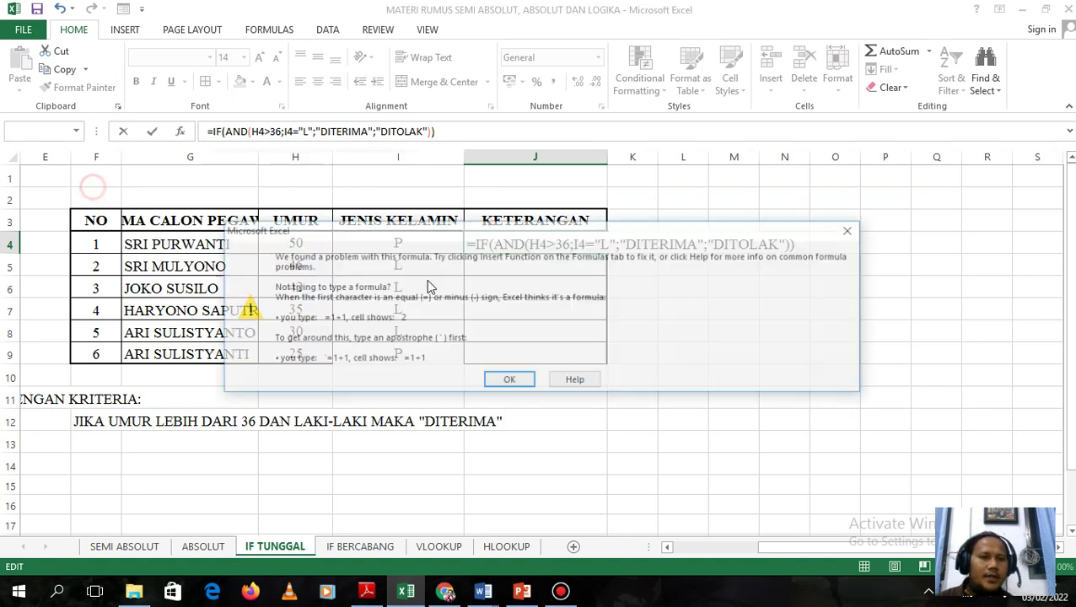
left_click(852, 229)
Erase the J4 formula back to =IF and abandon the edit, leaving the cell empty.
key("BackSpace")
key("BackSpace")
key("BackSpace")
key("BackSpace")
key("BackSpace")
key("BackSpace")
key("BackSpace")
key("BackSpace")
key("BackSpace")
key("BackSpace")
key("BackSpace")
key("BackSpace")
key("BackSpace")
key("BackSpace")
key("BackSpace")
key("BackSpace")
key("BackSpace")
key("BackSpace")
key("BackSpace")
key("BackSpace")
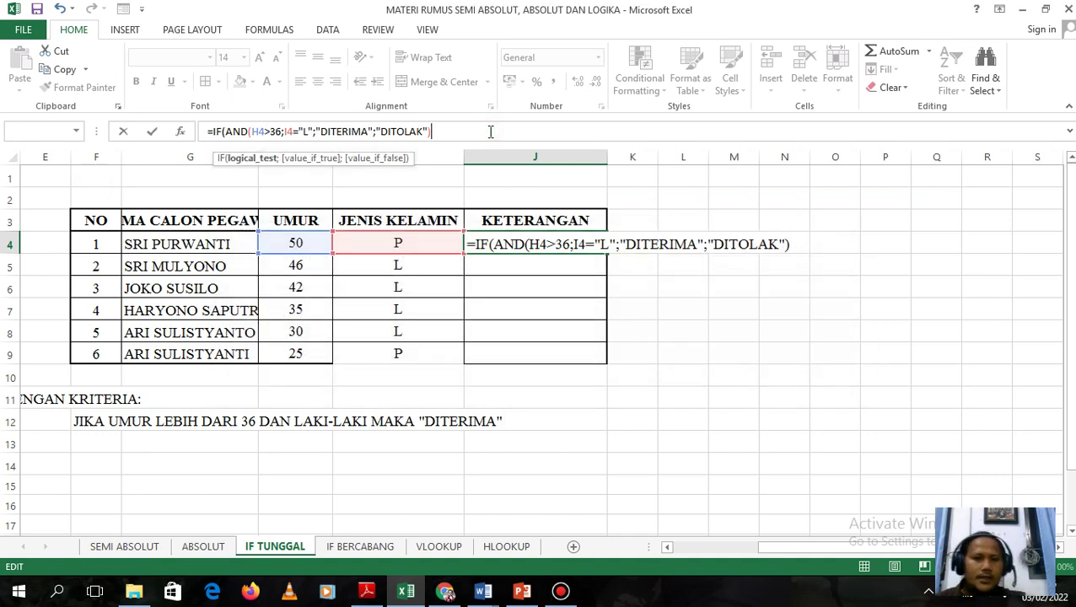
key("BackSpace")
key("BackSpace")
key("BackSpace")
key("BackSpace")
key("BackSpace")
key("BackSpace")
key("BackSpace")
key("BackSpace")
key("BackSpace")
key("BackSpace")
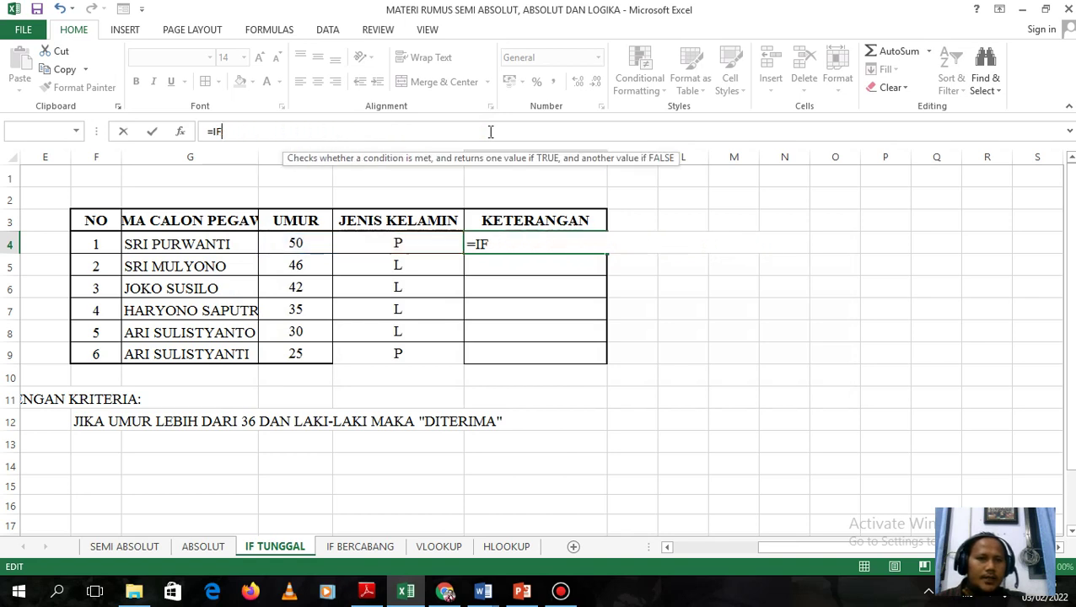
key("Escape")
left_click(453, 324)
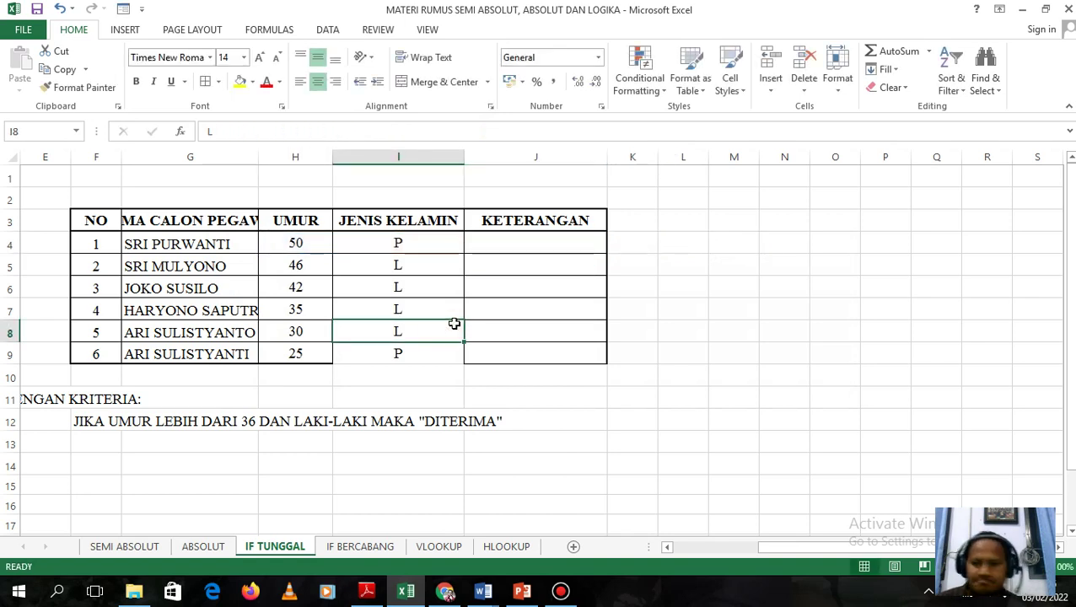
Switch to the IF BERCABANG sheet and review the three age criteria in rows 12 to 14.
left_click(360, 546)
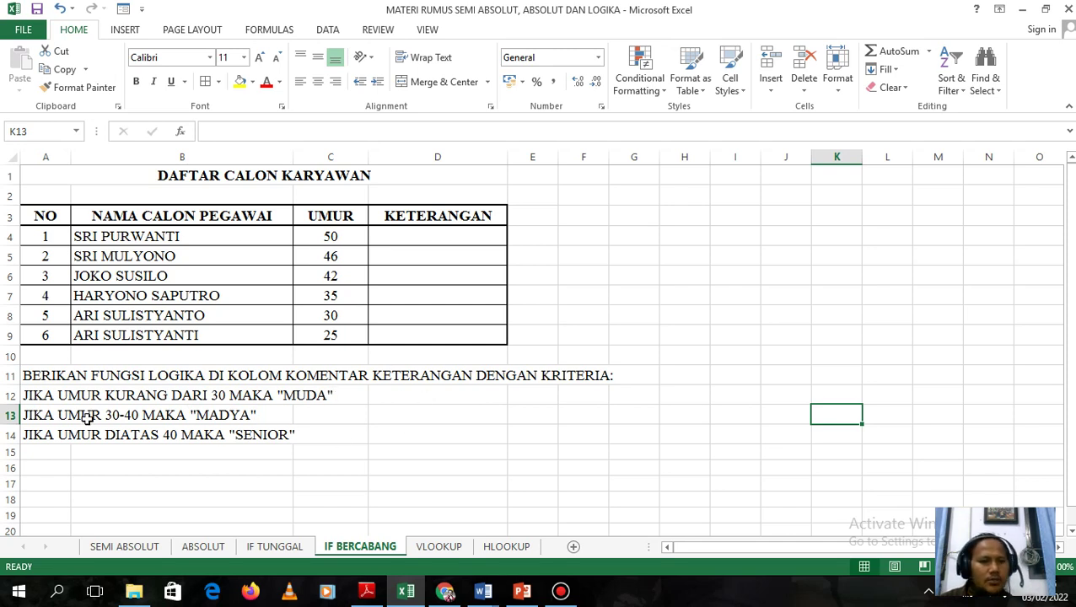
left_click(39, 393)
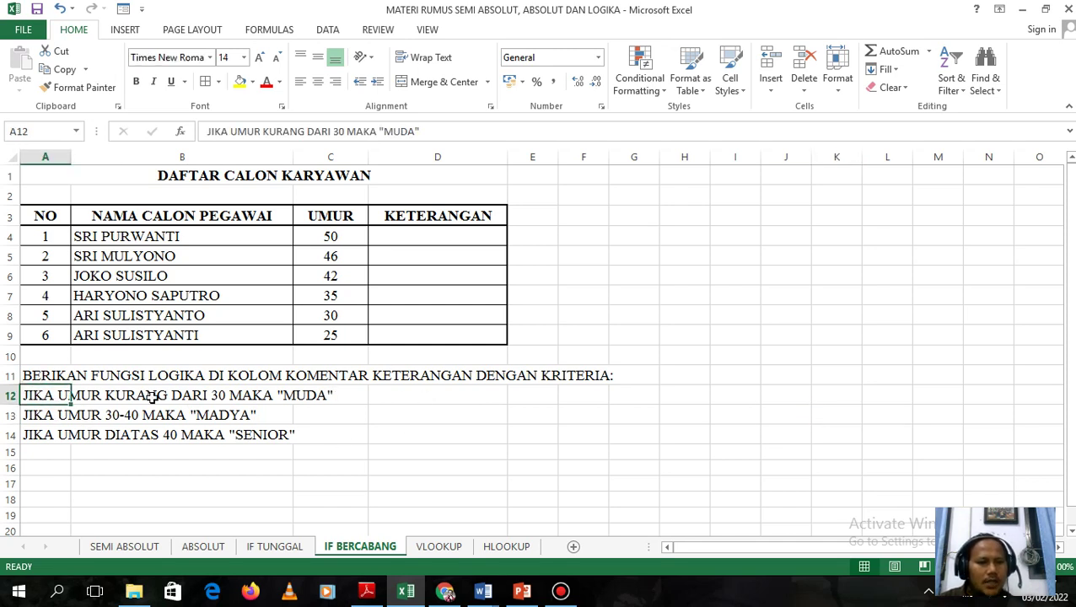
left_click(333, 395)
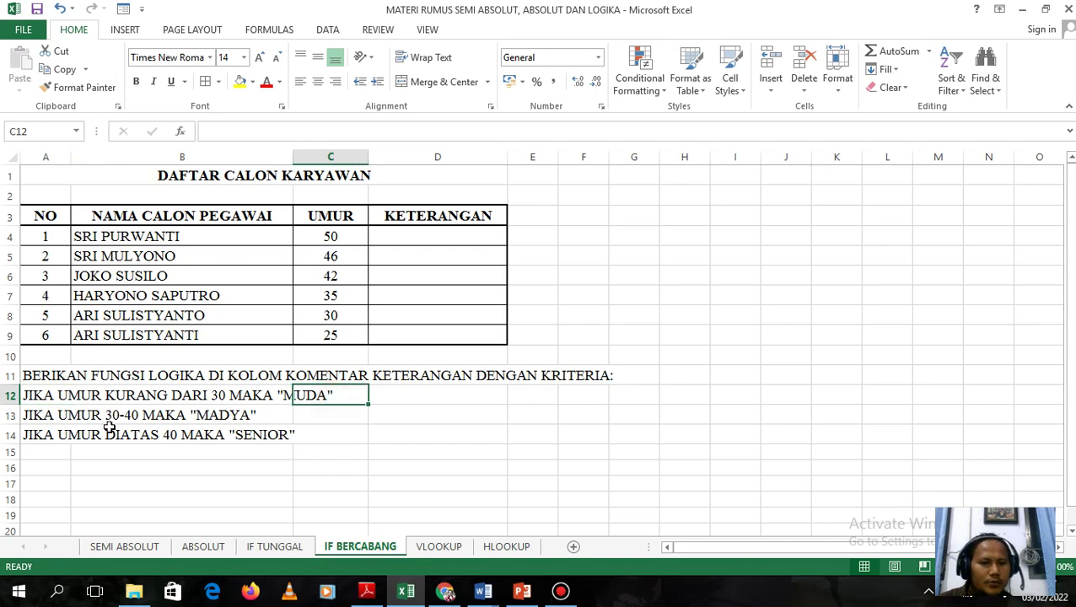
left_click(47, 432)
left_click(89, 417)
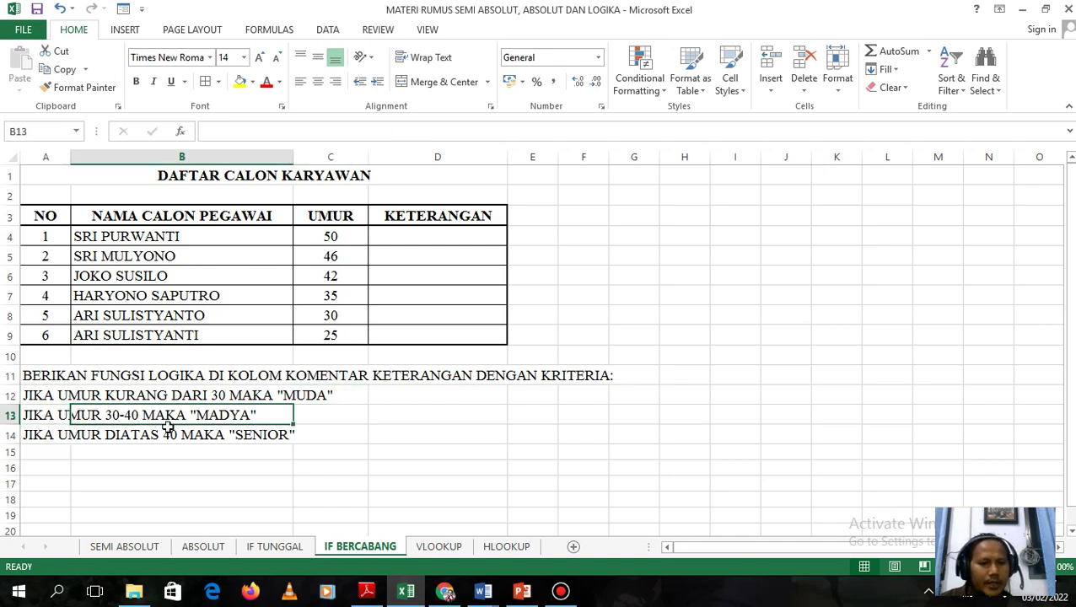
left_click(46, 431)
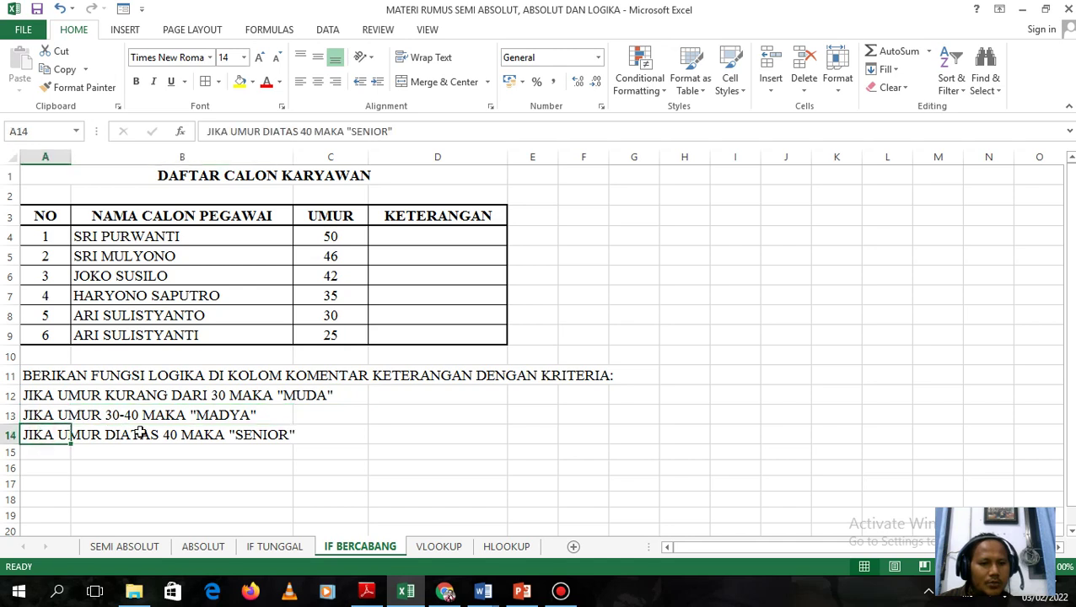
Start an IF function in D4 with the logical test C4<30 and the value if true "MUDA".
left_click(392, 244)
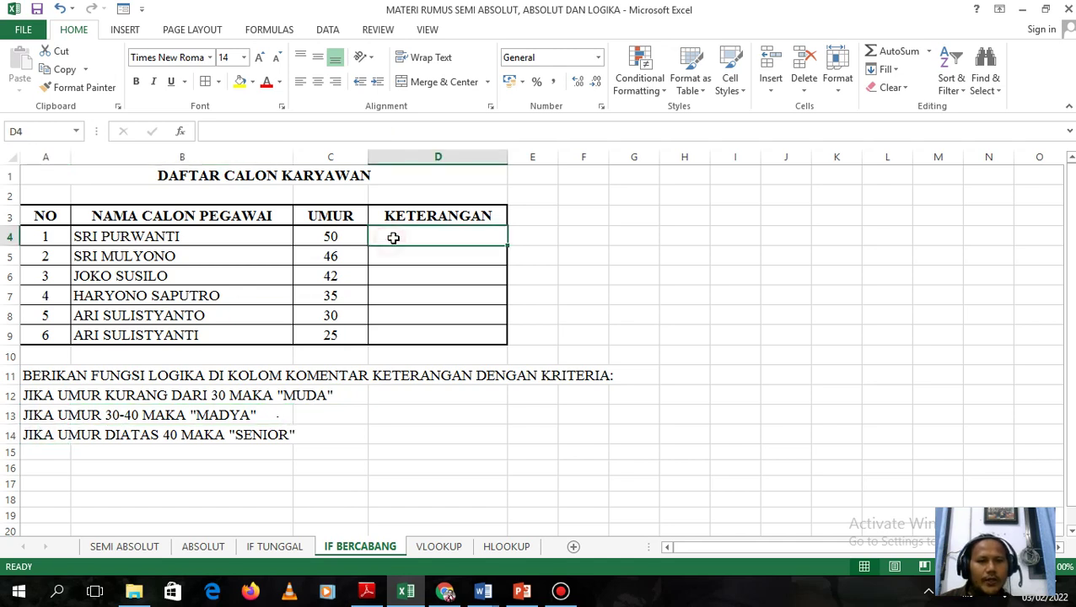
type("=")
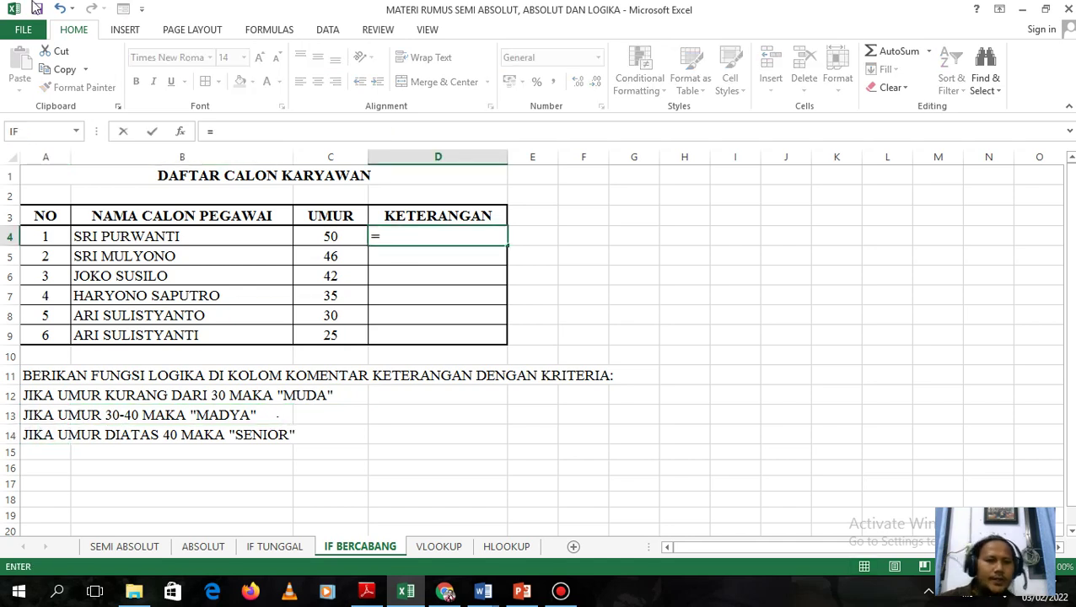
left_click(21, 133)
left_click(356, 235)
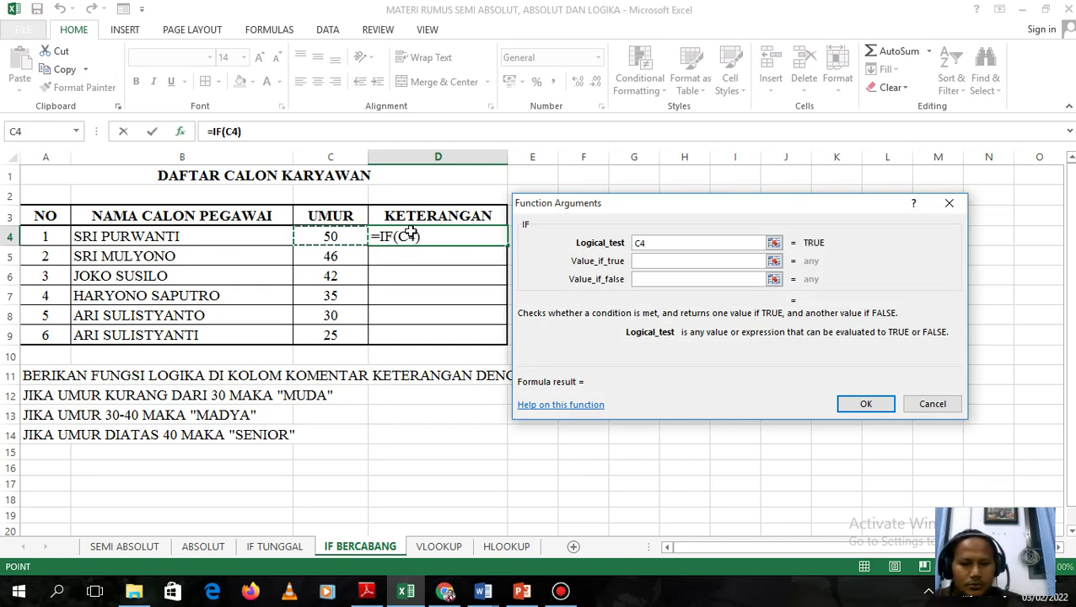
type("<")
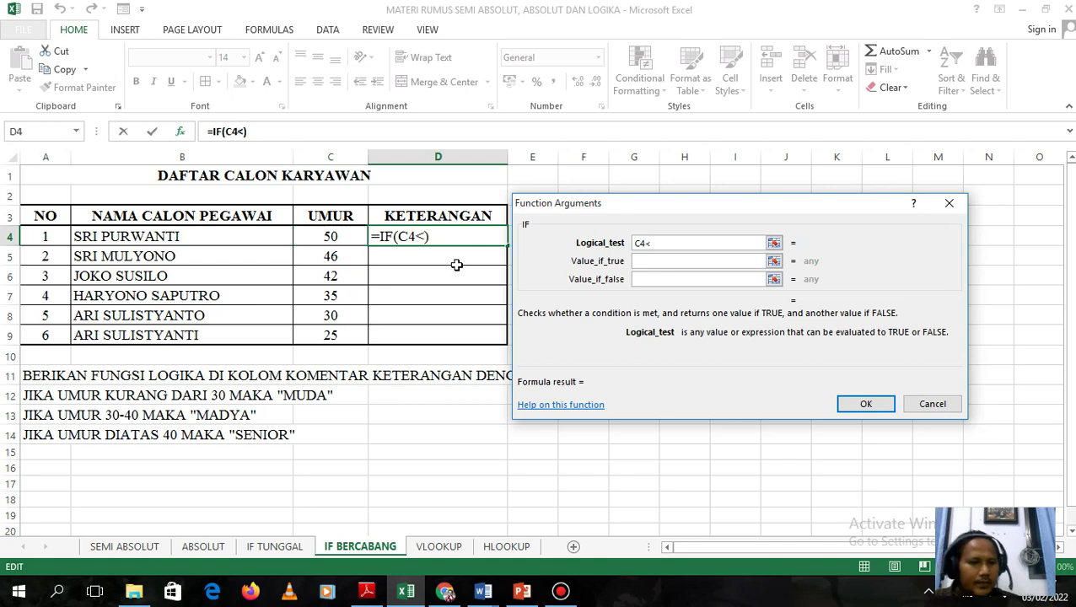
type("30")
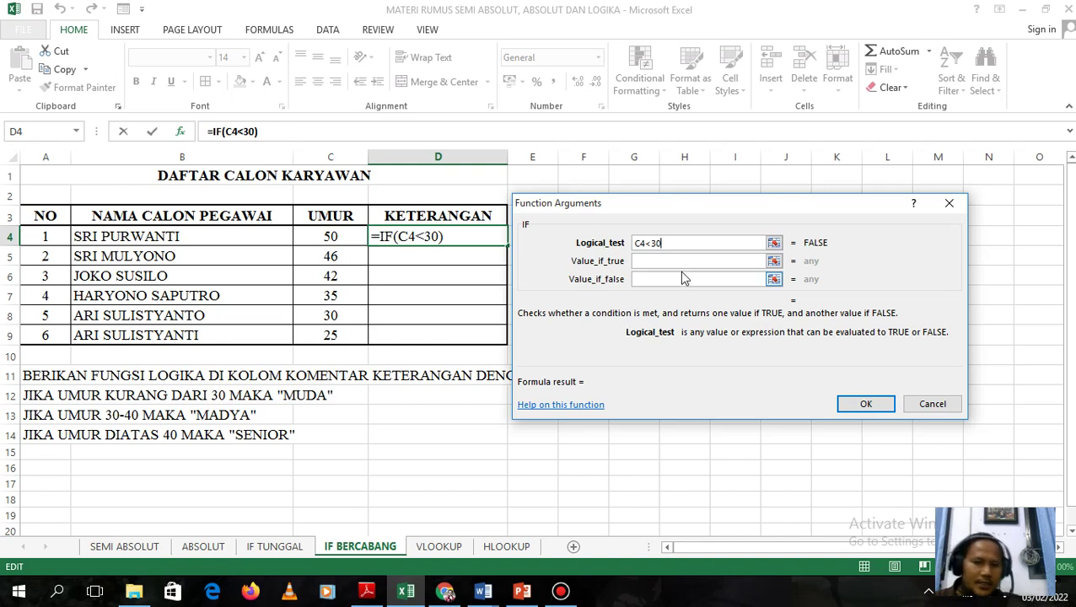
left_click(663, 259)
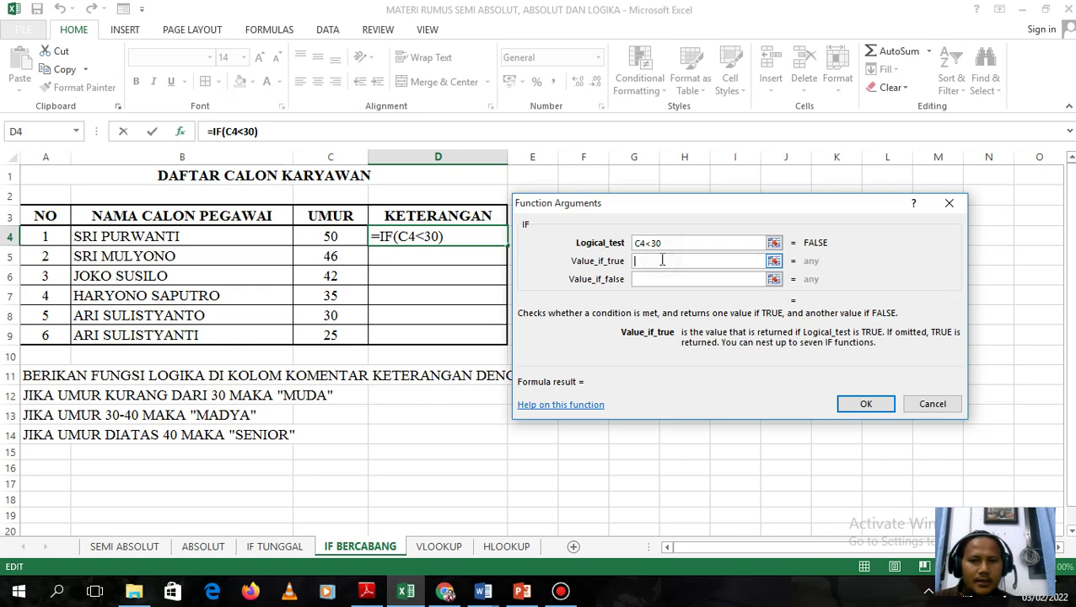
type("\"MUDA\"")
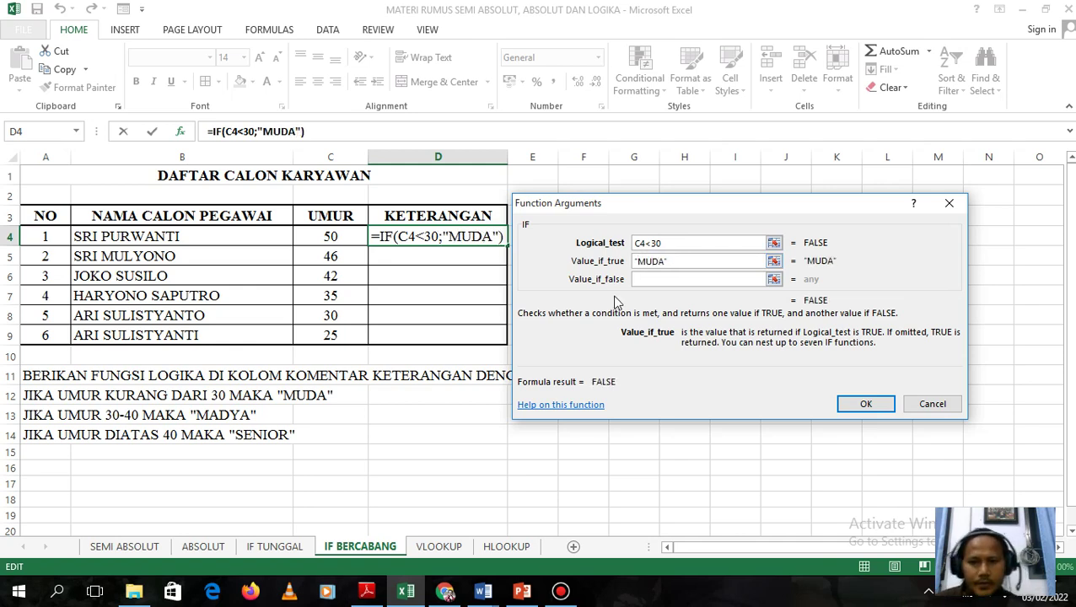
Nest a second IF function as the value if false, with the logical test C4<40 and the value if true "MADYA".
left_click(636, 279)
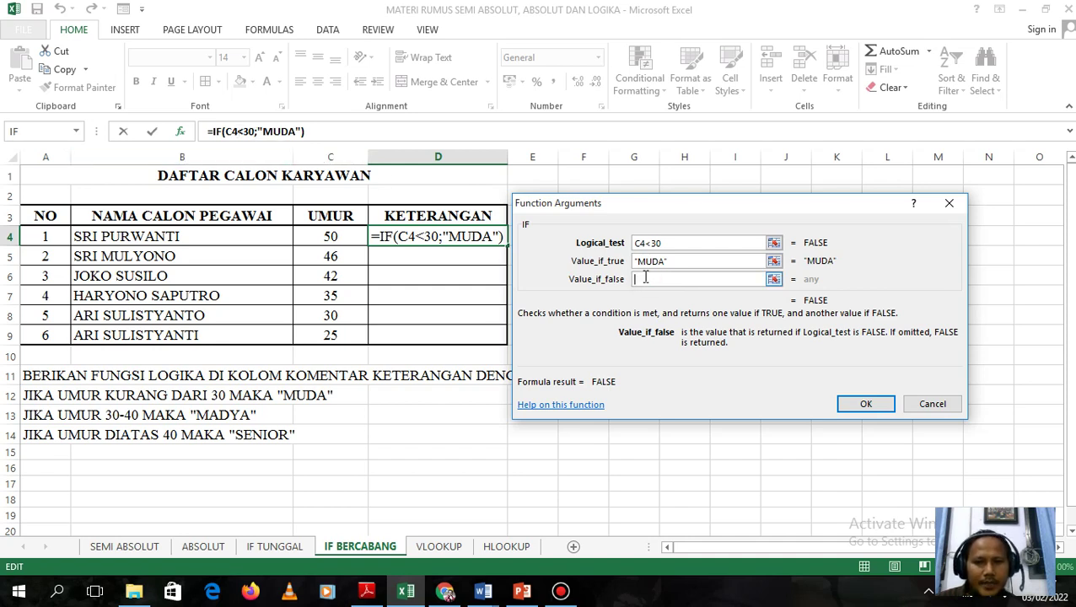
left_click(12, 133)
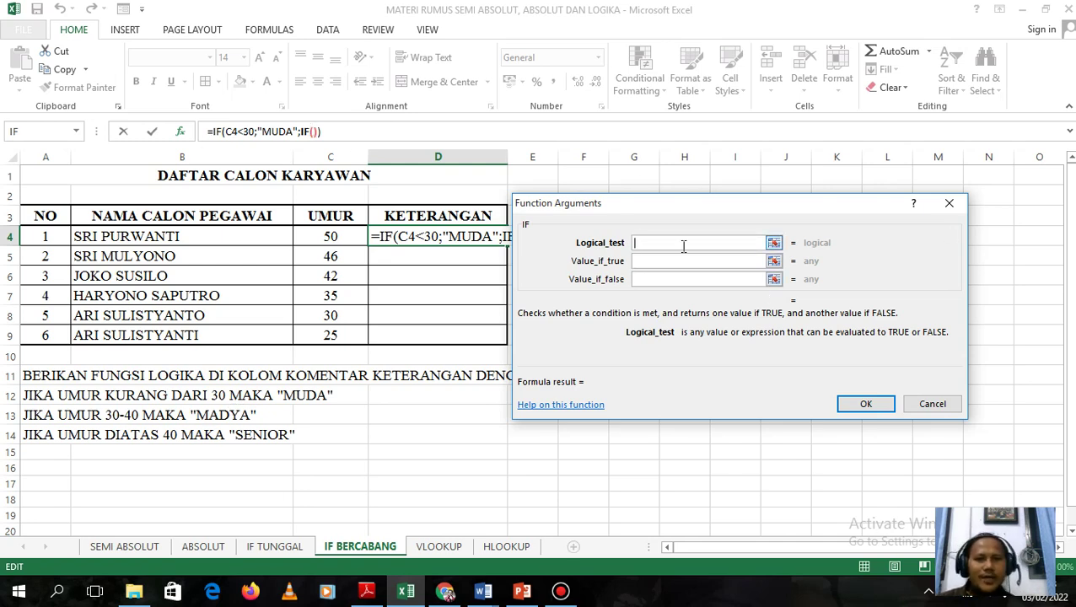
left_click(321, 234)
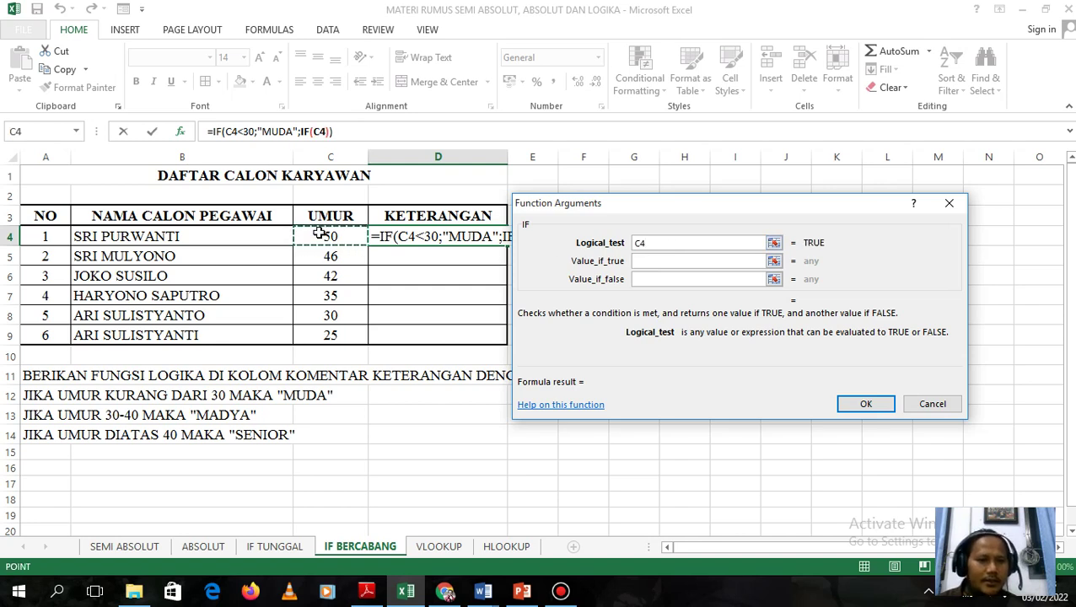
type("<40")
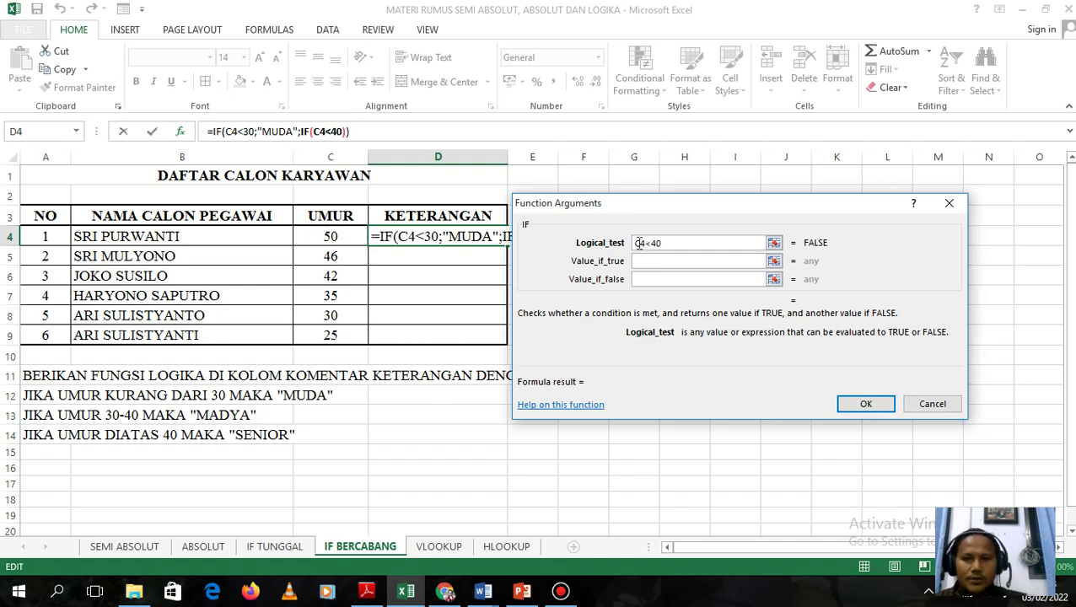
left_click(651, 263)
type("\"")
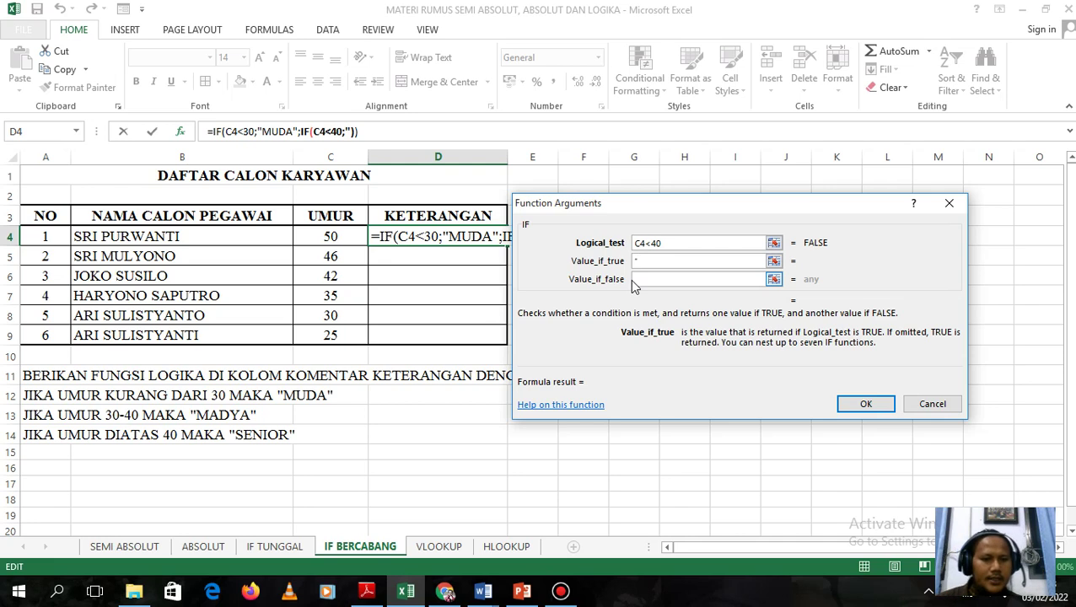
type("MADYA\"")
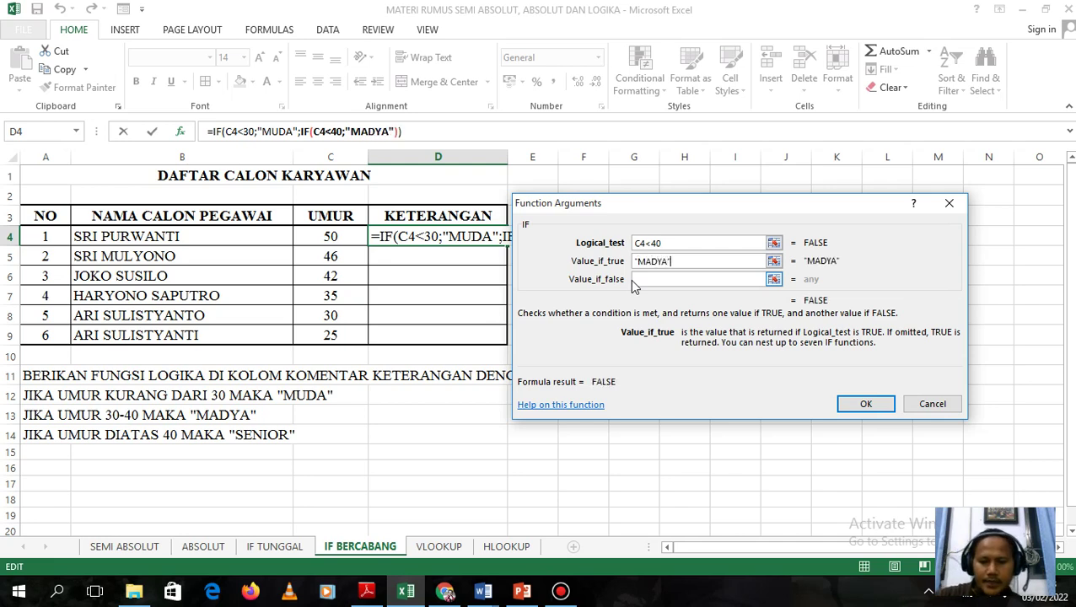
Set the nested IF function's value if false to "SENIOR" and enter the completed formula in D4.
left_click(685, 281)
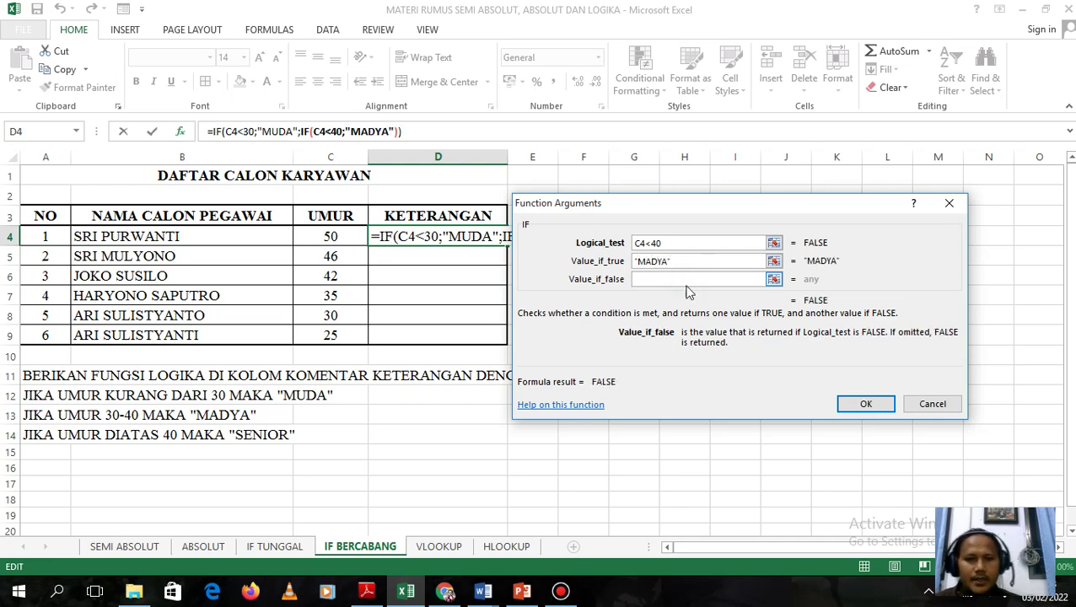
type("\"SENIOR")
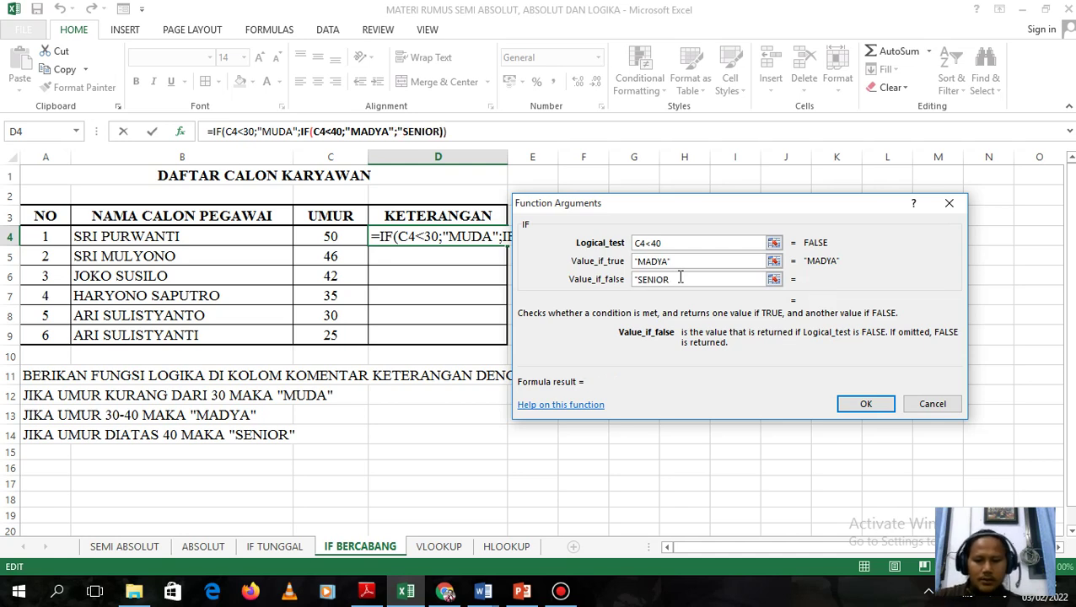
type("\"")
left_click(846, 399)
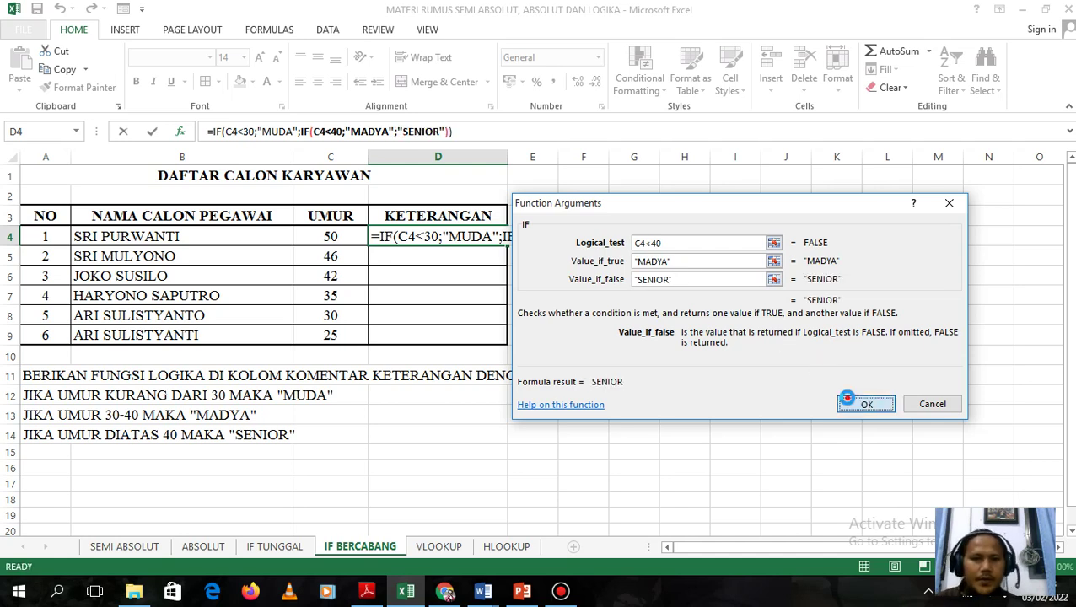
Fill the D4 formula down through D9 and check the results in D4:D6.
left_click_drag(509, 248, 493, 335)
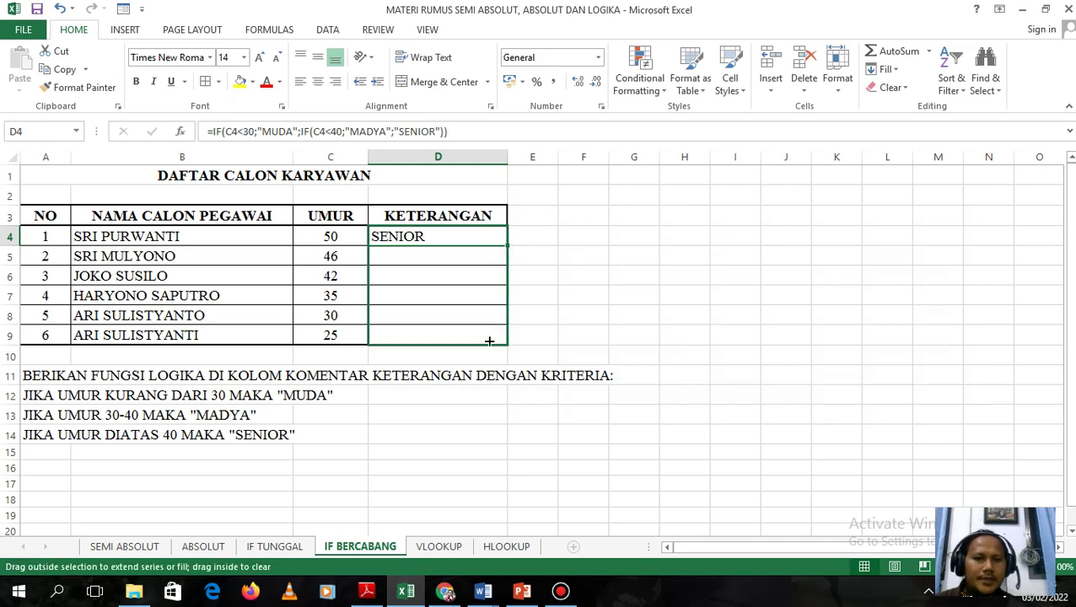
left_click_drag(489, 340, 489, 343)
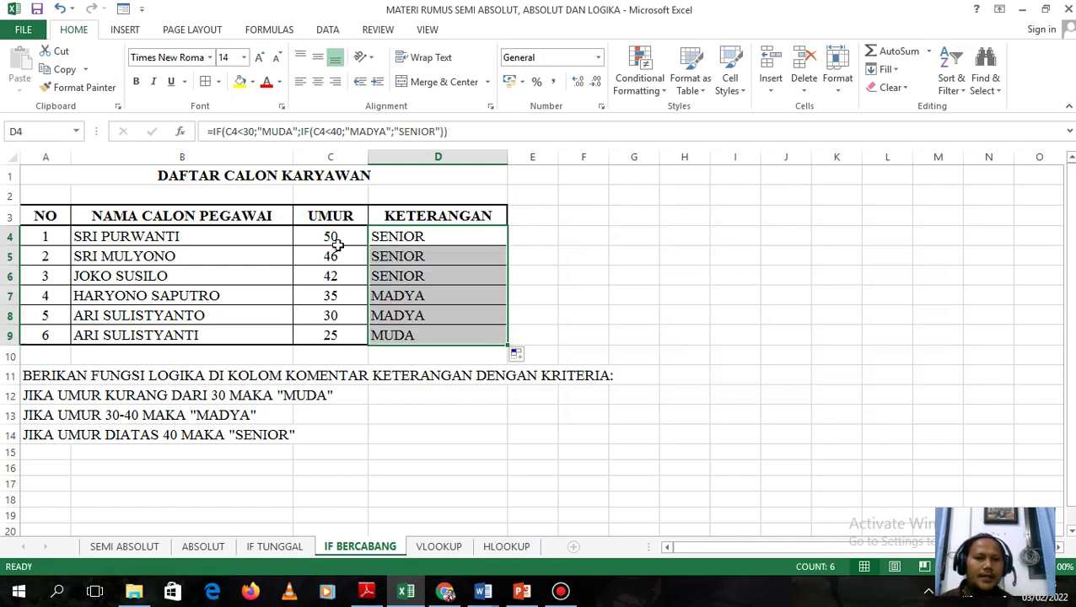
left_click(404, 242)
mouse_move(410, 258)
left_mouse_down()
mouse_move(413, 276)
mouse_move(394, 285)
left_mouse_up()
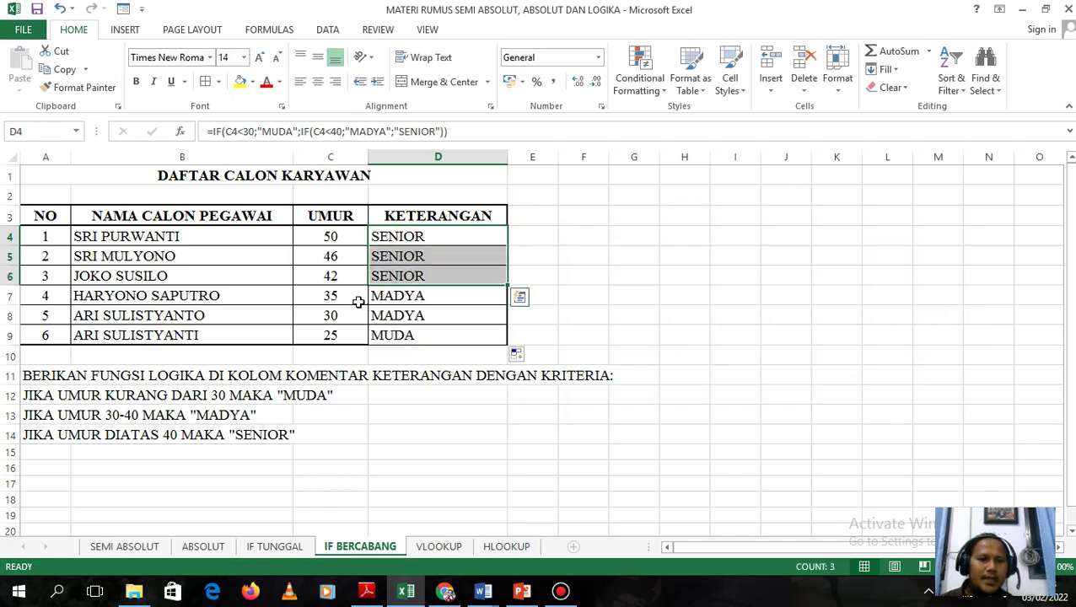
Check the KETERANGAN results in D7:D9 and test the formula by setting the age in C4 to 25.
left_click_drag(395, 297, 396, 314)
left_click(381, 335)
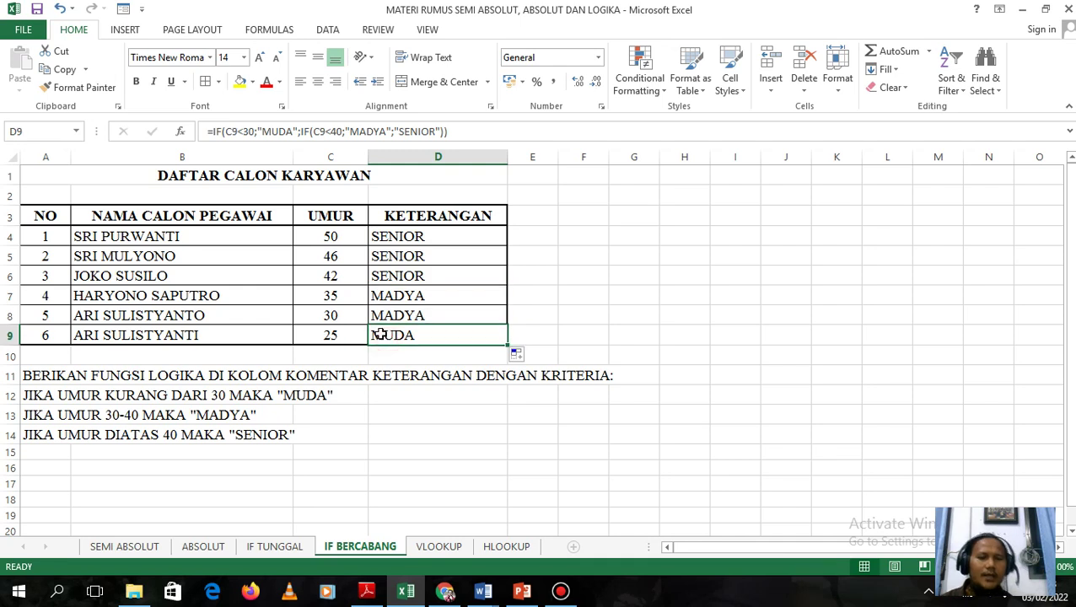
left_click(332, 238)
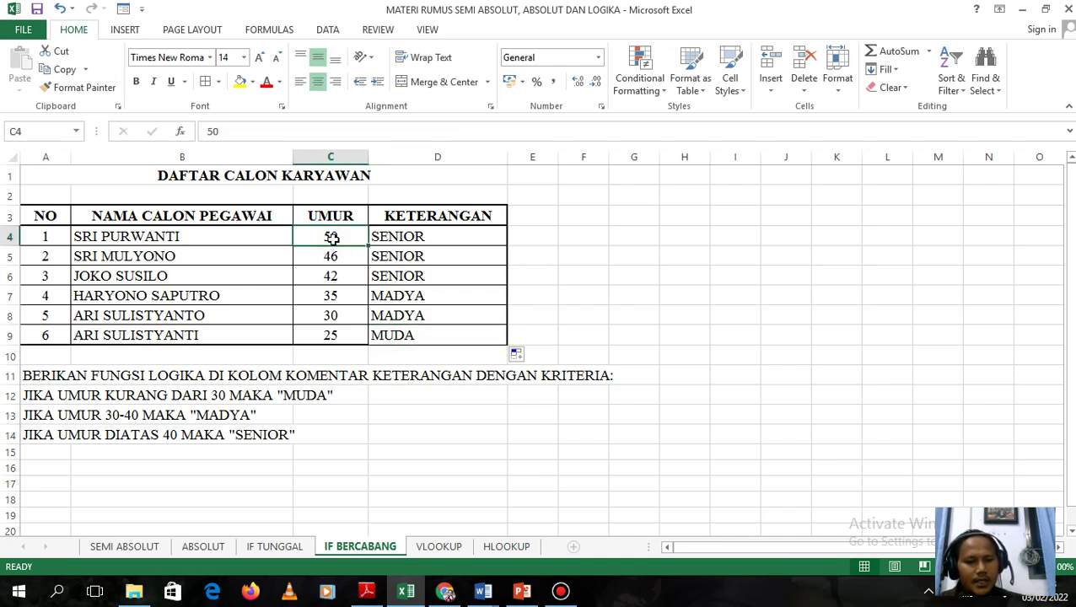
type("25")
key("Return")
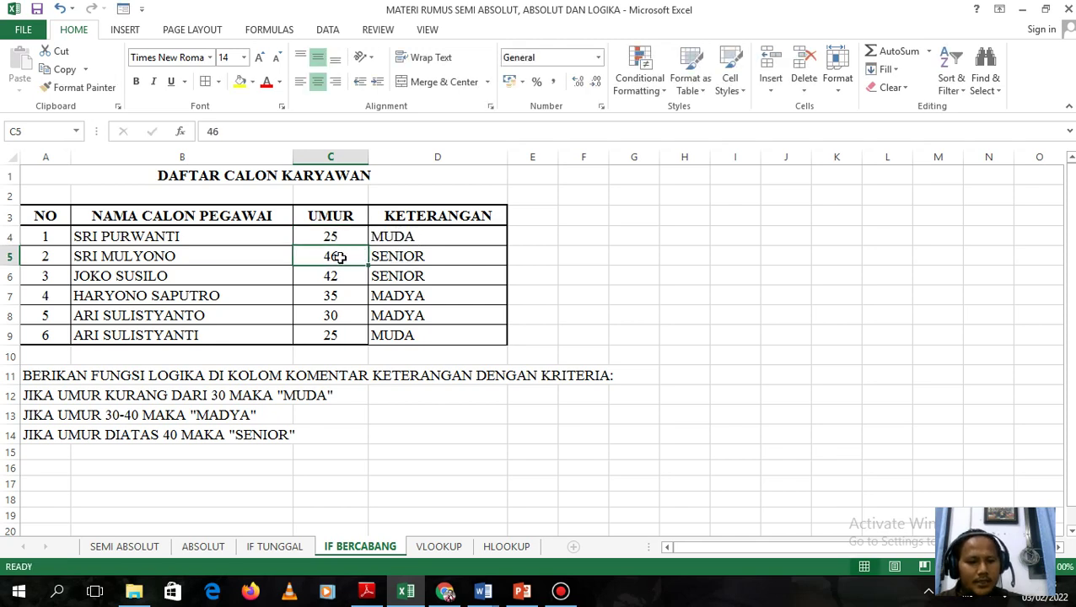
Test the remaining categories by setting the ages to 34 in C5, 4 in C6 and 100 in C7.
type("45")
key("Return")
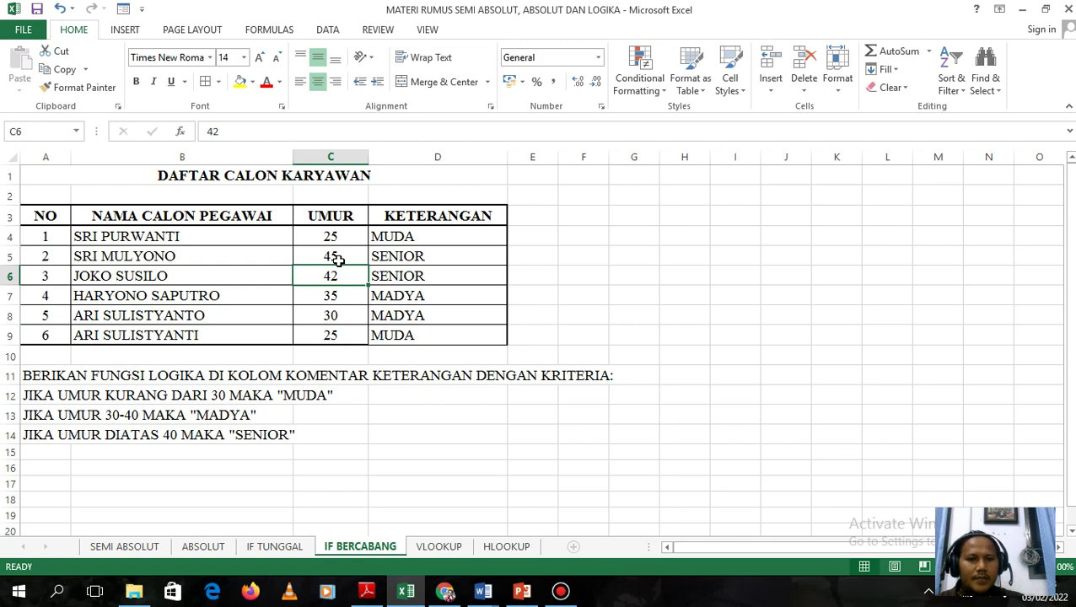
left_click(336, 258)
type("34")
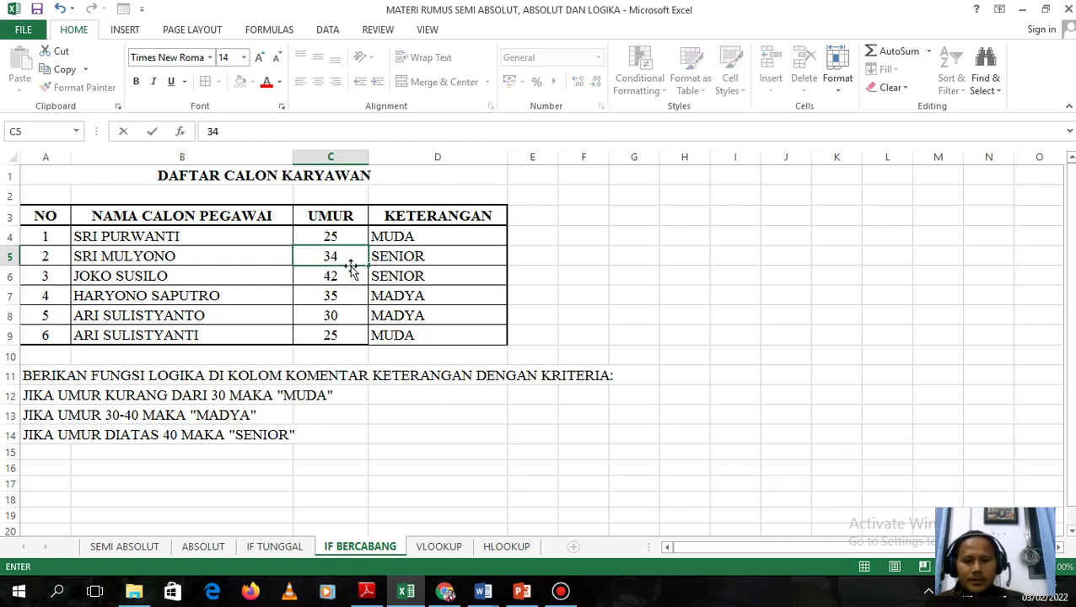
key("Return")
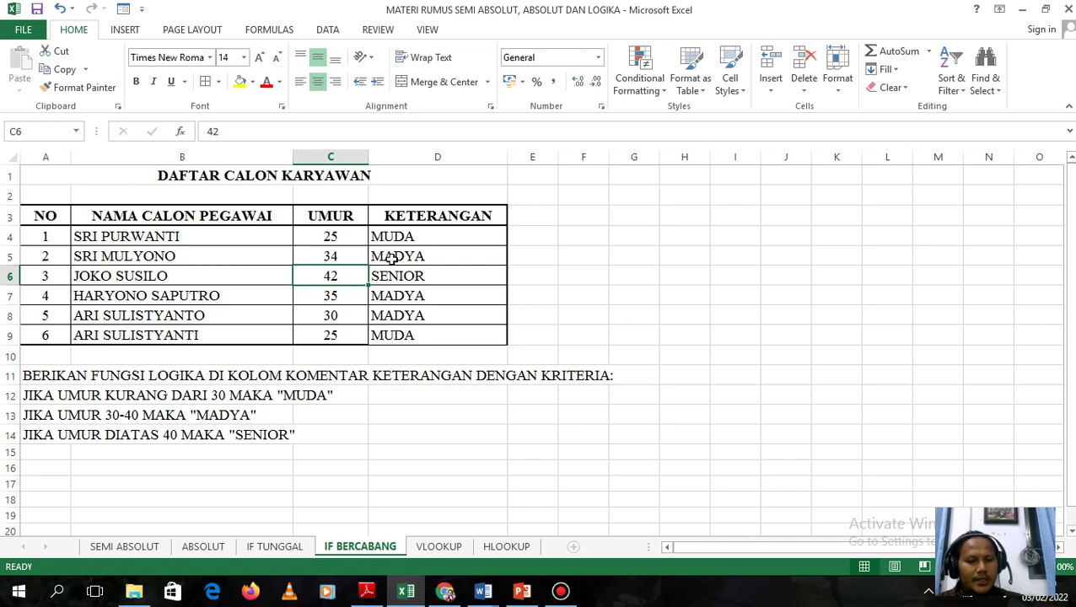
type("4")
key("Return")
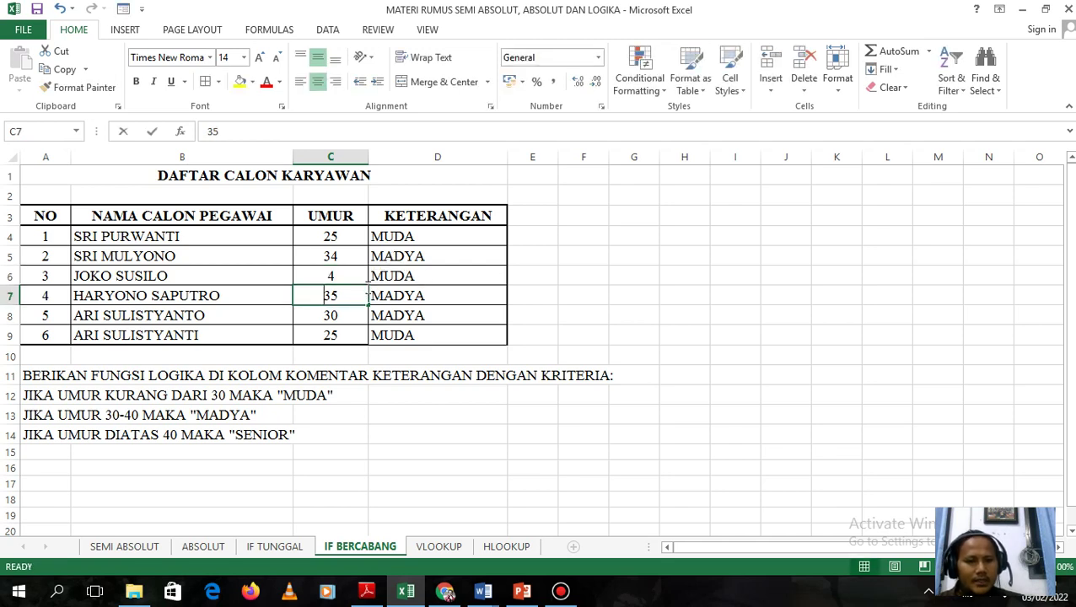
type("100")
key("Return")
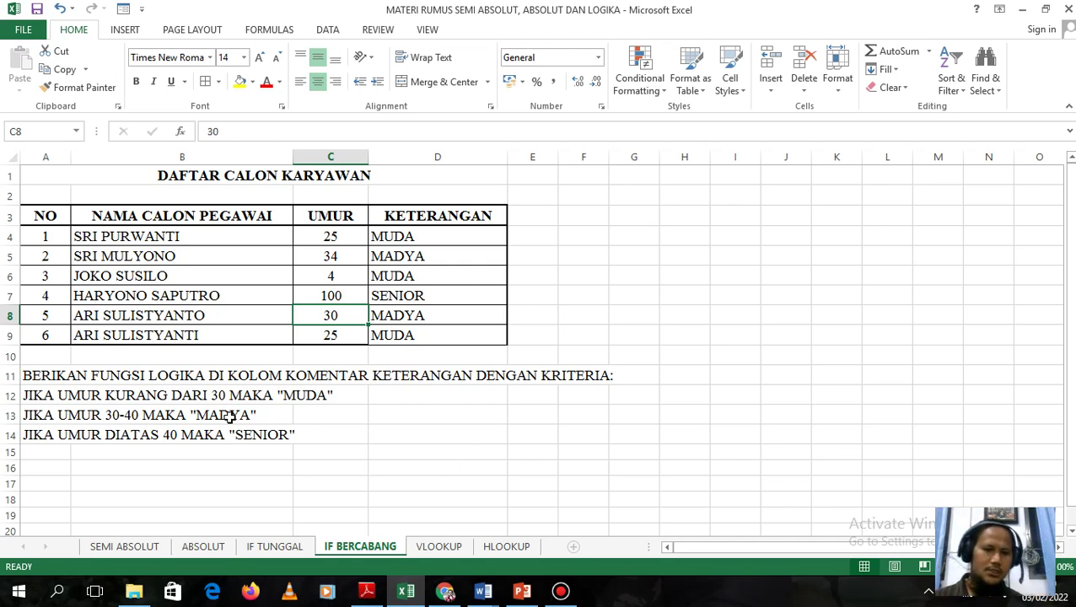
Open the VLOOKUP sheet and narrow the NAMA PEGAWAI column.
left_click(446, 549)
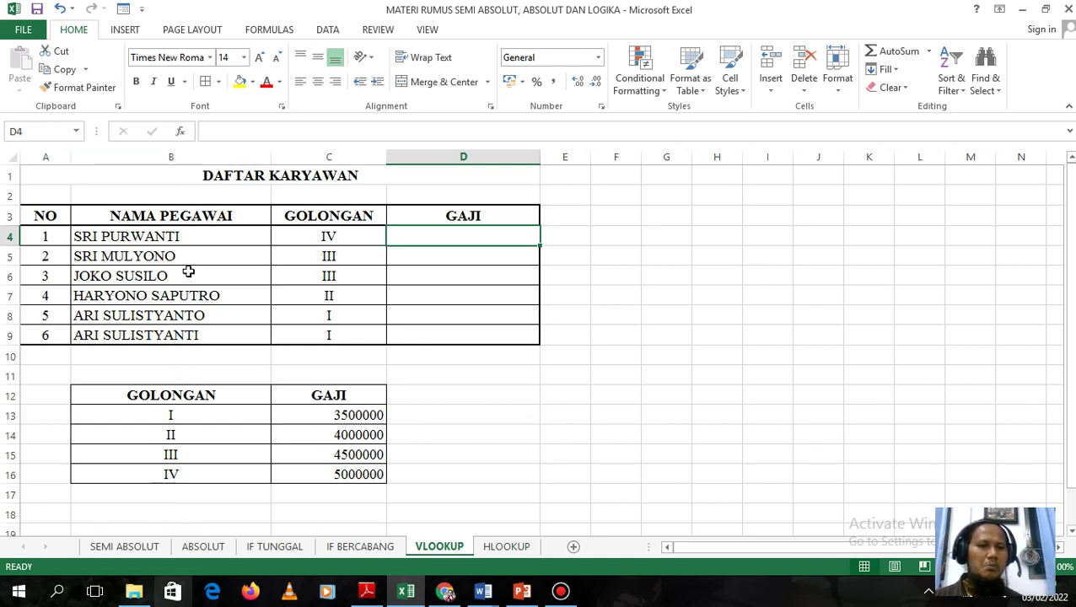
left_click_drag(270, 156, 252, 156)
Examine the GOLONGAN and GAJI lookup table in B12:C16 and the employees' GOLONGAN values in column C.
left_click_drag(180, 394, 179, 472)
left_click_drag(323, 393, 323, 456)
left_click_drag(182, 405, 178, 473)
left_click_drag(341, 397, 312, 477)
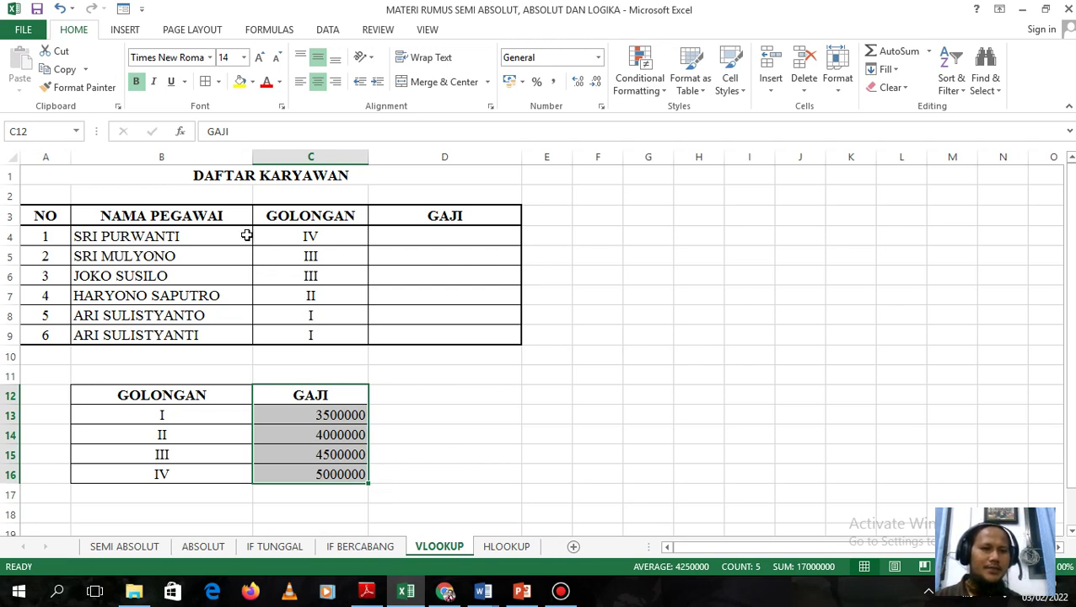
left_click(324, 241)
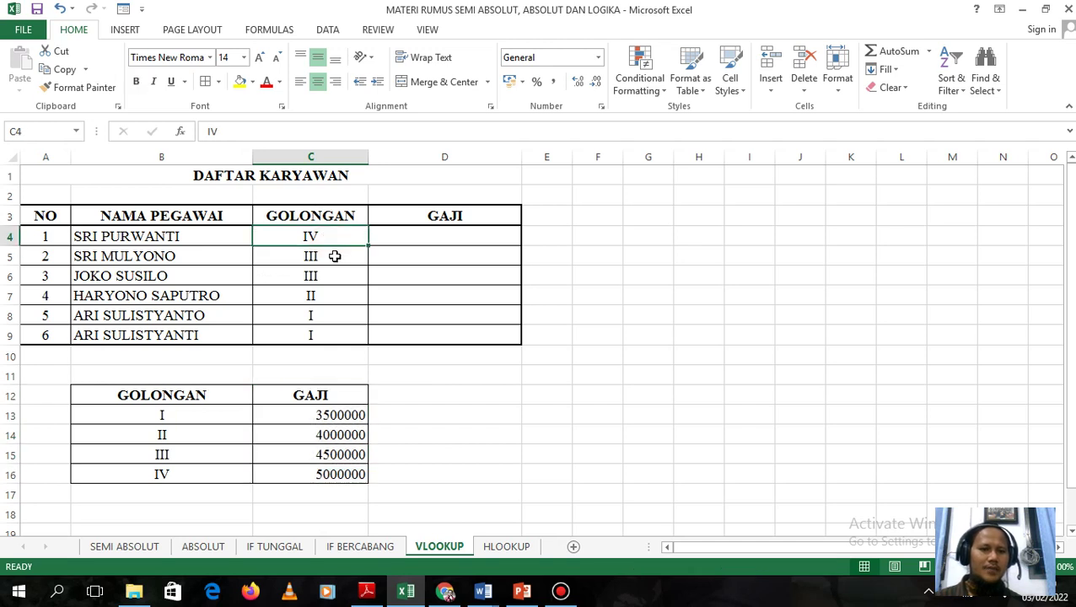
left_click(334, 258)
left_click(335, 292)
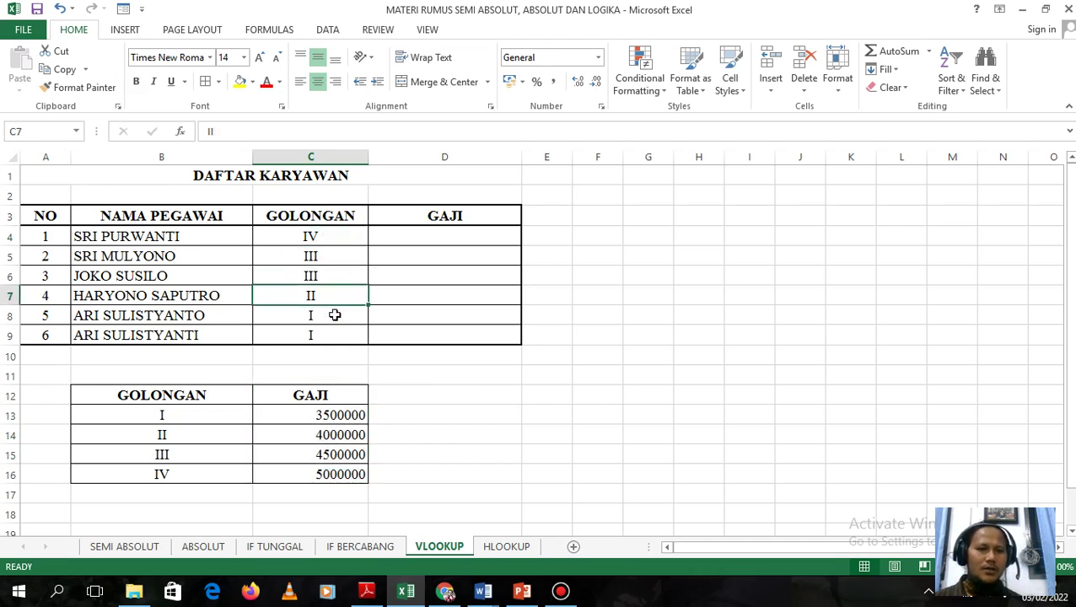
left_click(334, 315)
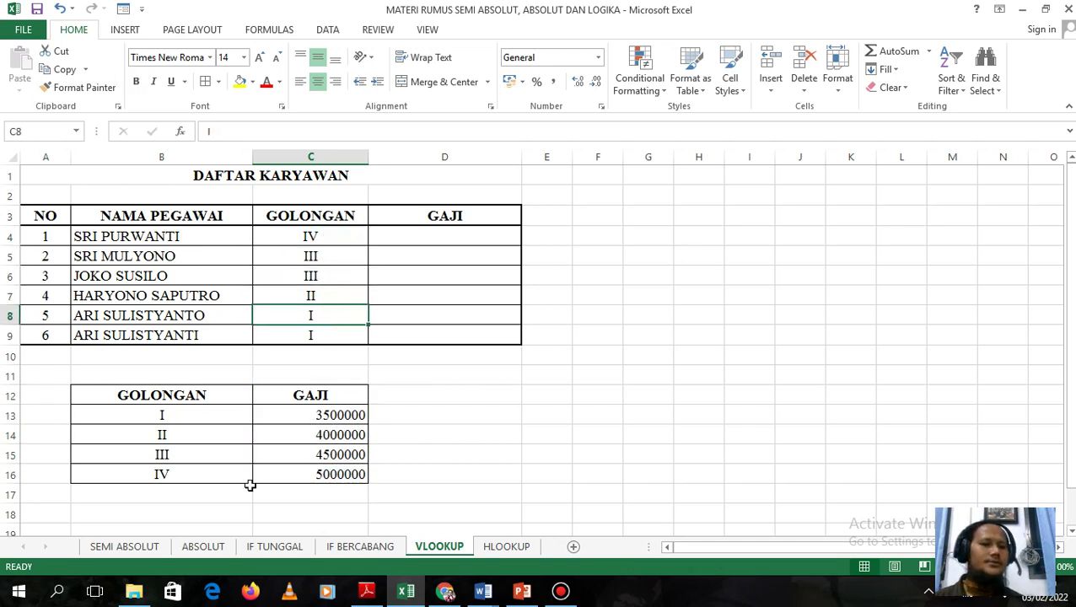
left_click(186, 408)
Format the salaries in C13:C16 as Accounting with the Rp symbol and two decimal places, and widen column C.
left_click_drag(296, 423, 336, 477)
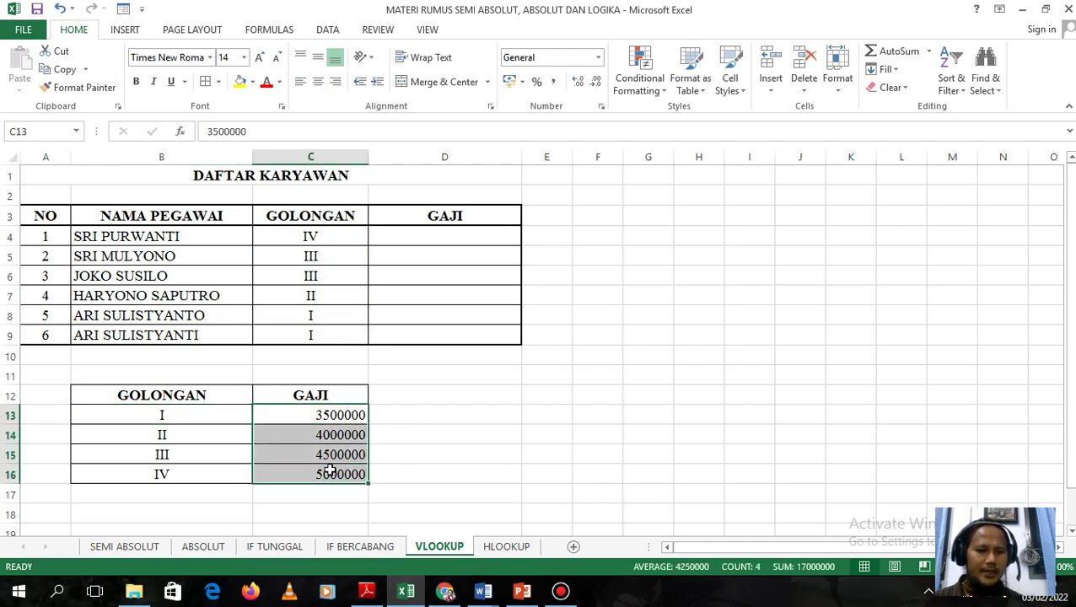
right_click(317, 443)
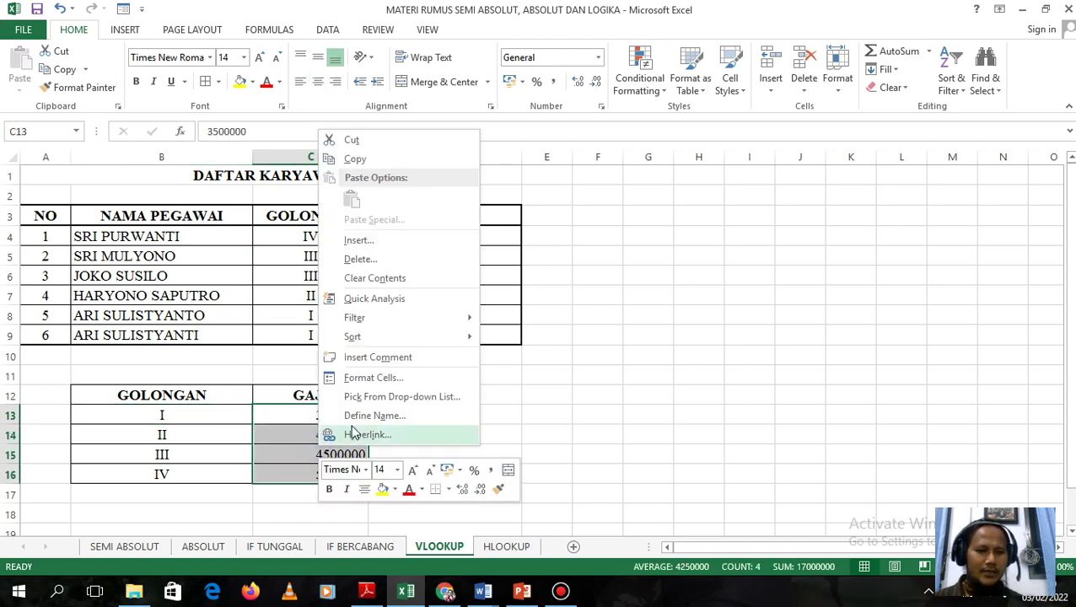
left_click(371, 381)
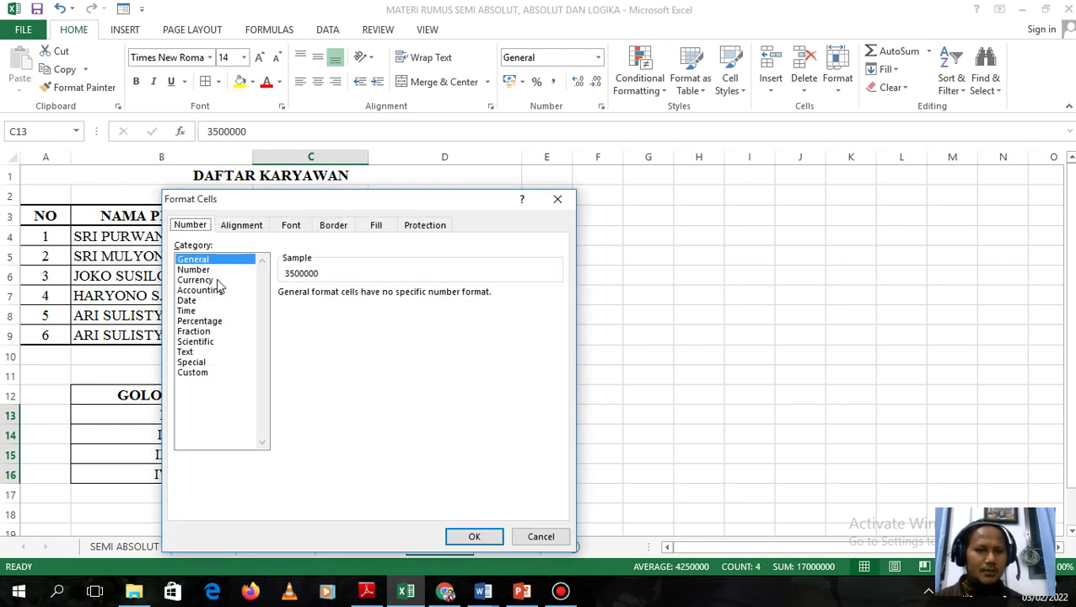
left_click(201, 290)
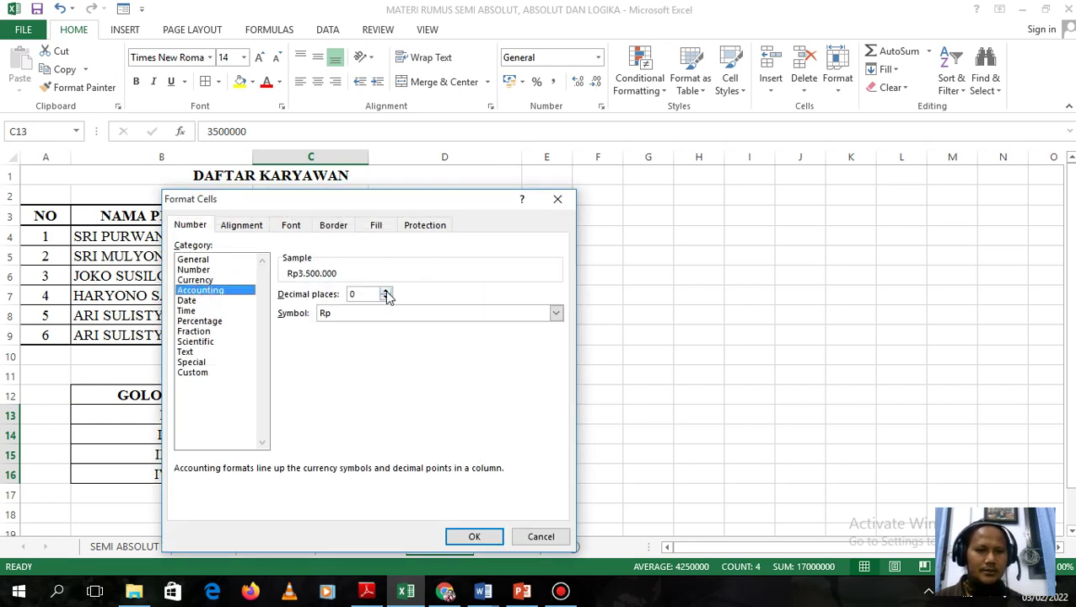
left_click(463, 538)
left_click(413, 258)
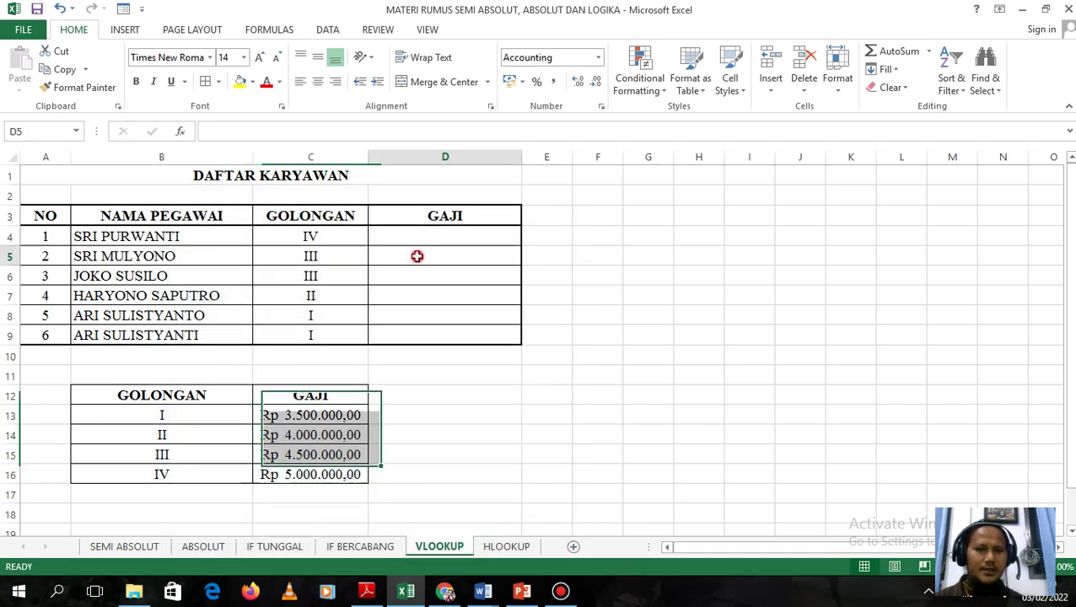
left_click(420, 241)
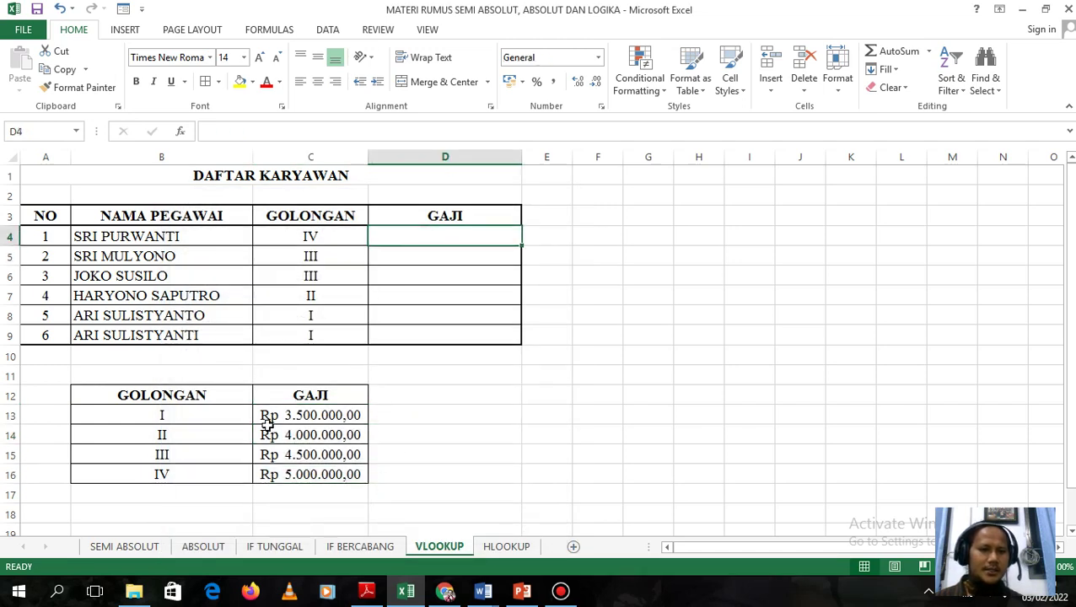
left_click_drag(367, 157, 389, 157)
Review the salary listed for each GOLONGAN in C13:C16.
left_click(324, 415)
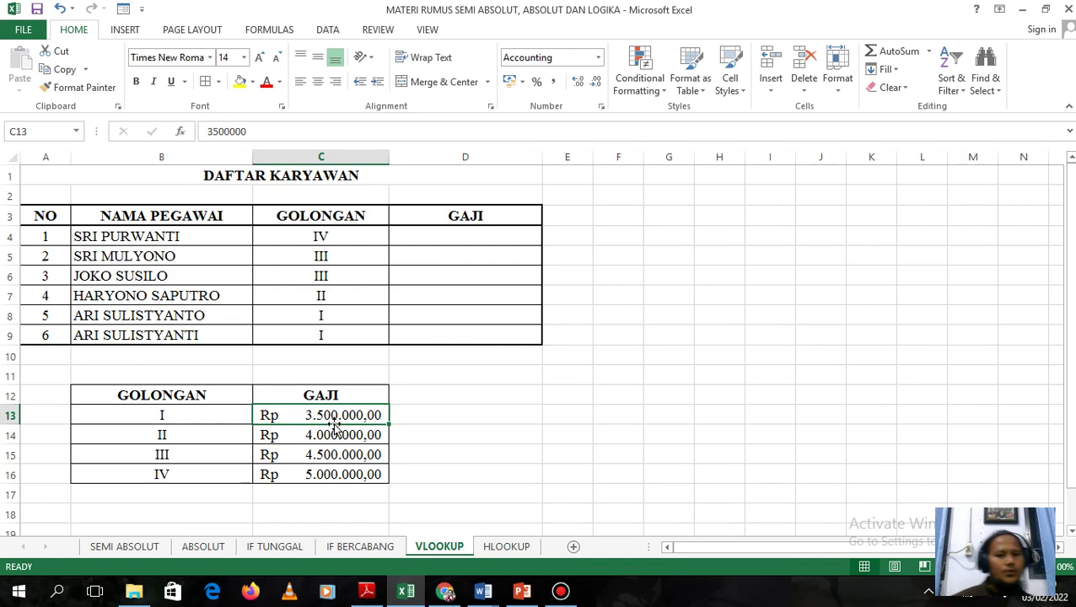
left_click(335, 430)
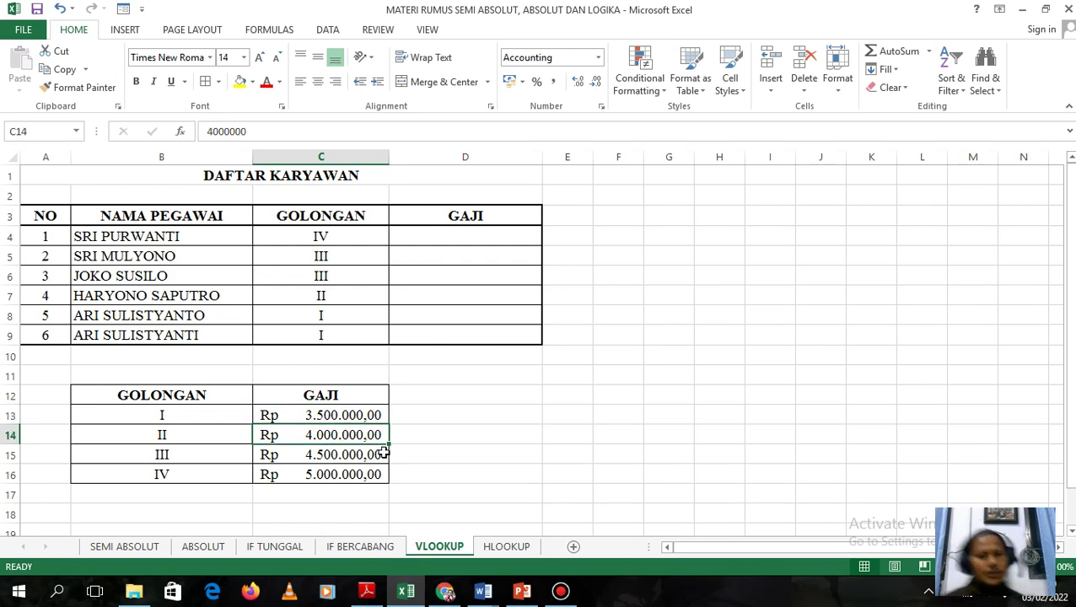
left_click(336, 453)
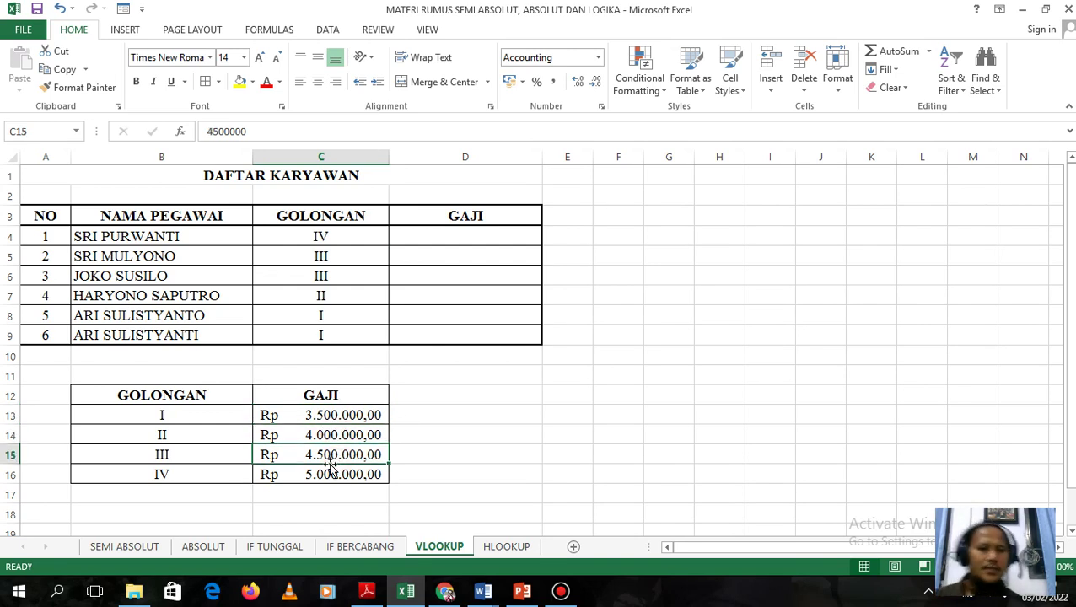
left_click(327, 474)
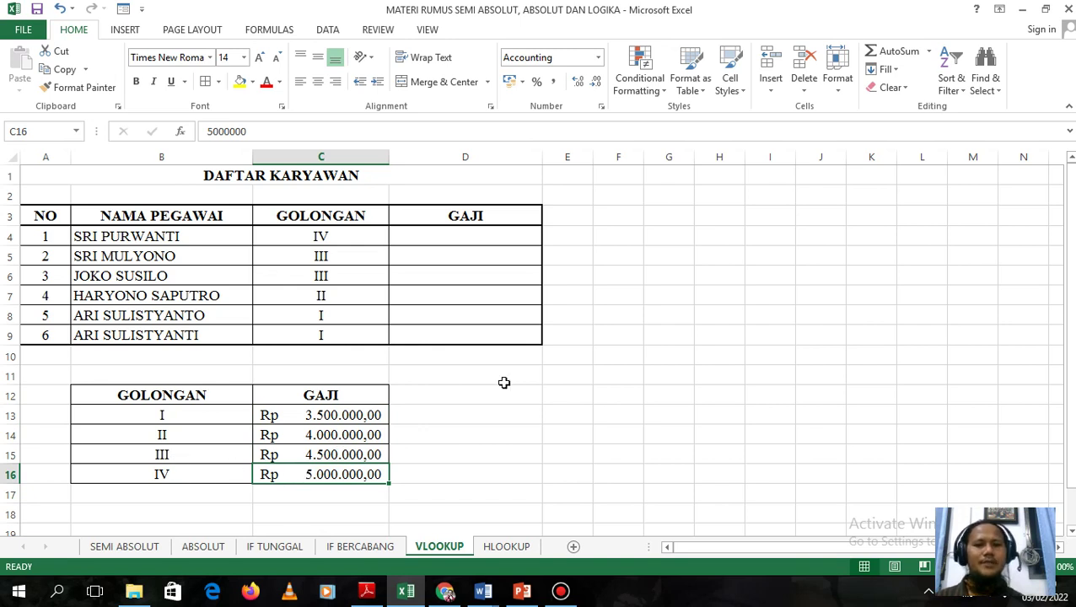
left_click(454, 239)
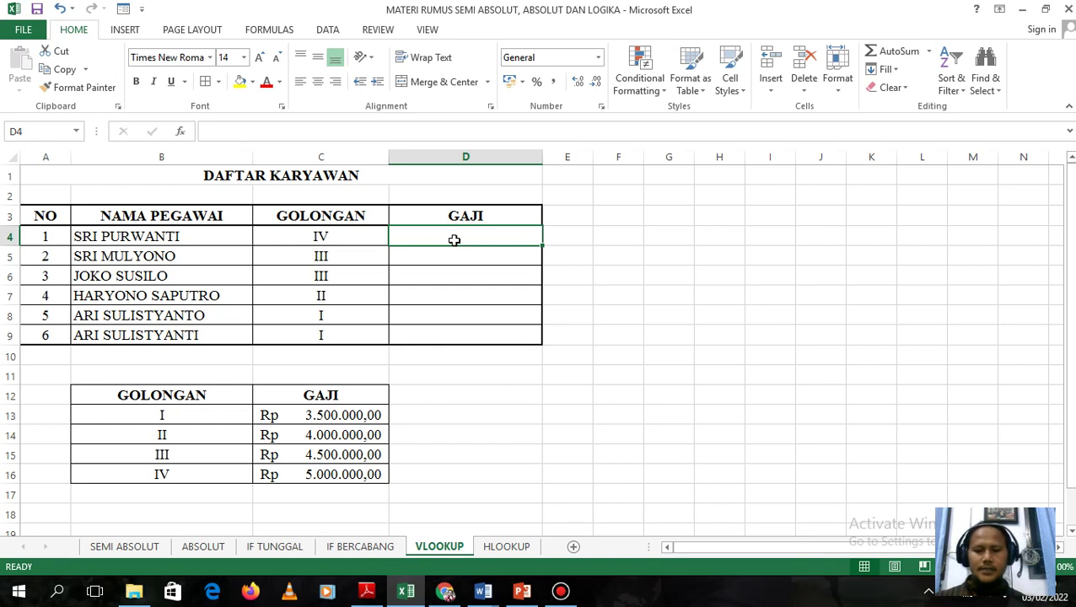
type("=")
key("BackSpace")
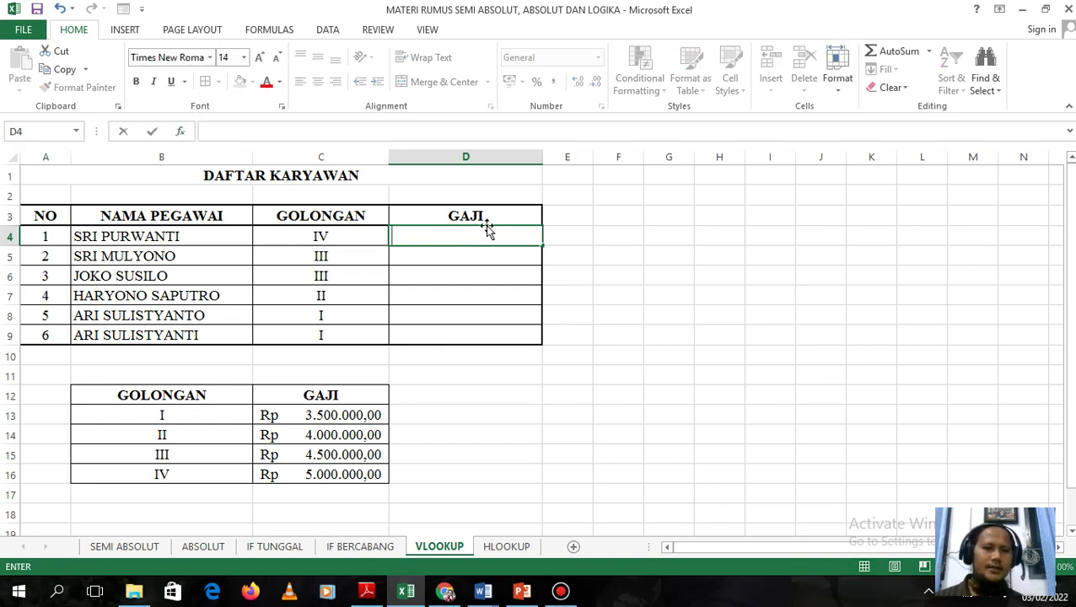
left_click(446, 254)
Insert a VLOOKUP function in D4 with C4 as the lookup value.
left_click(439, 230)
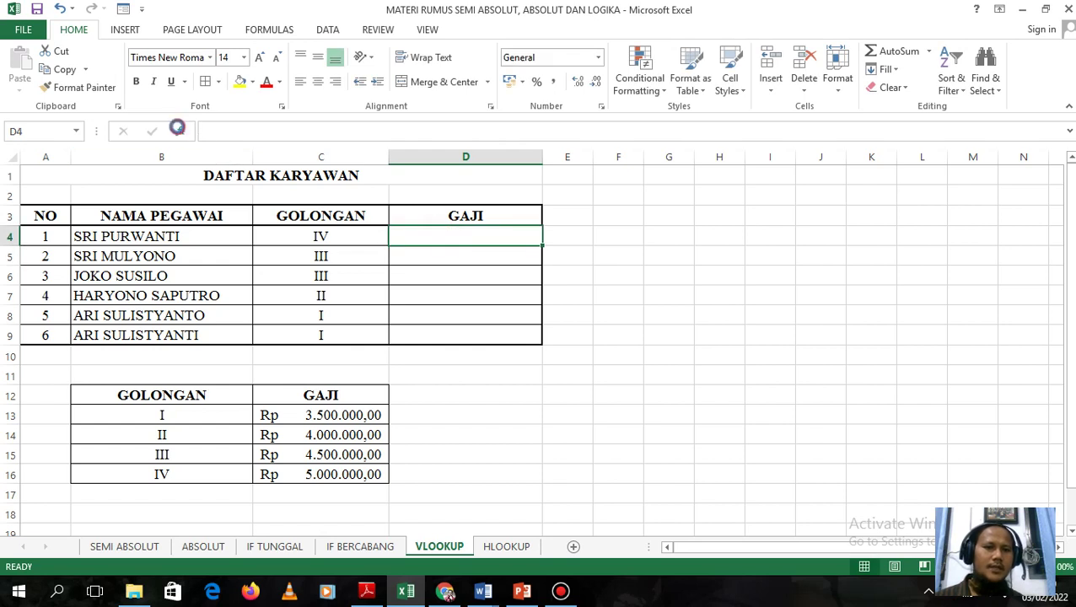
left_click(179, 132)
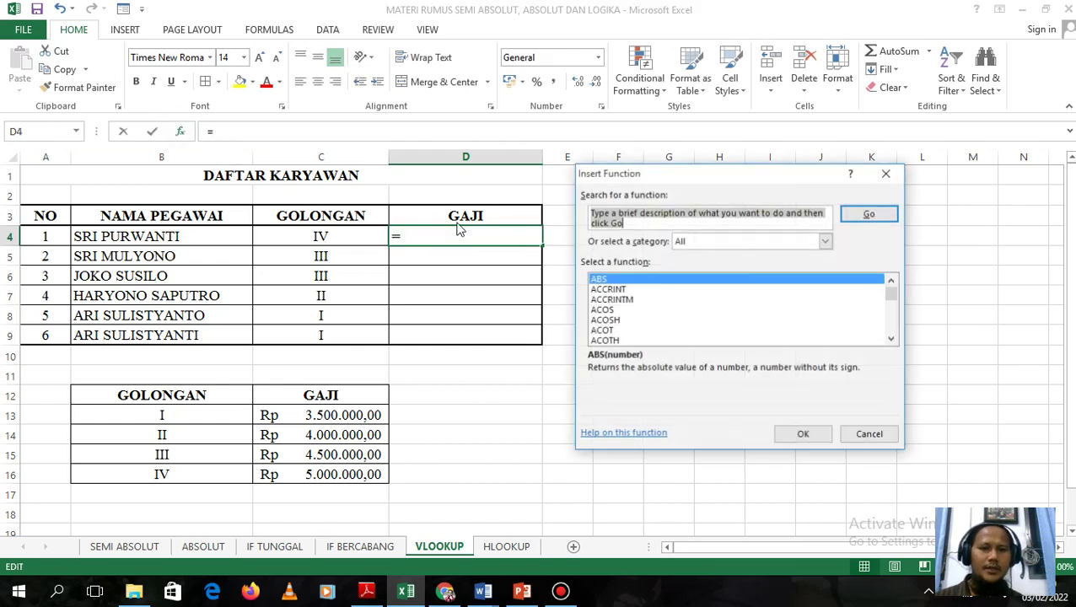
left_click(828, 243)
left_click(828, 243)
left_click_drag(891, 295, 897, 335)
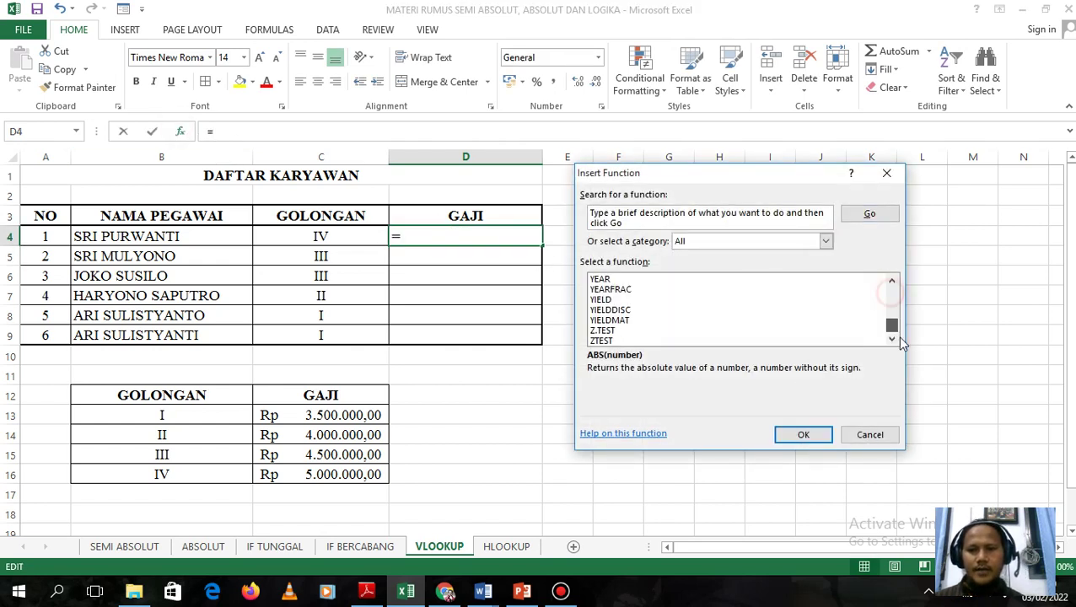
scroll(613, 297, "up", 3)
scroll(615, 295, "up", 2)
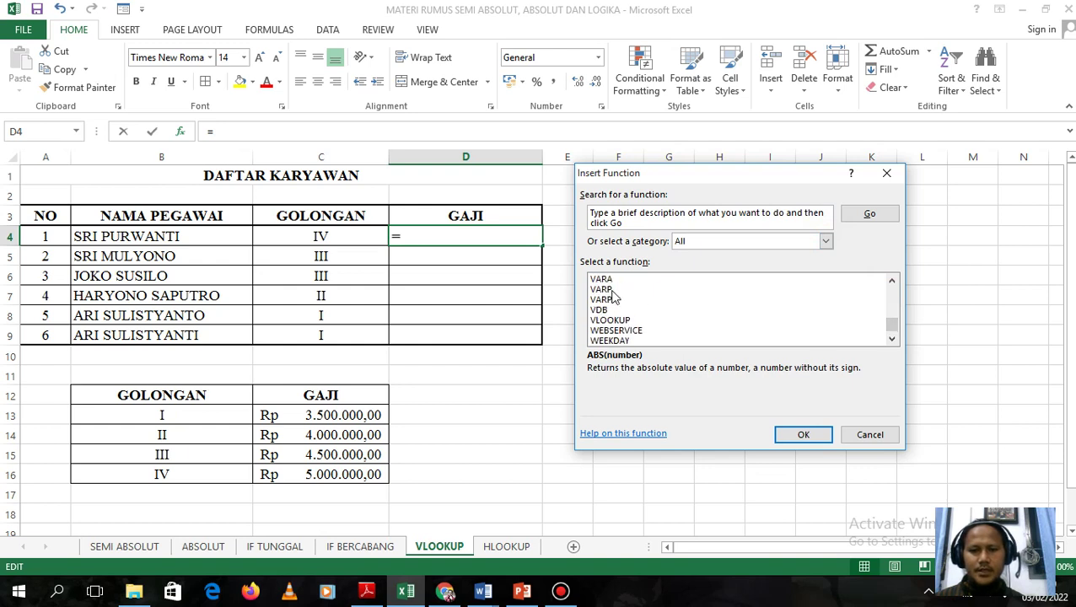
left_click(627, 321)
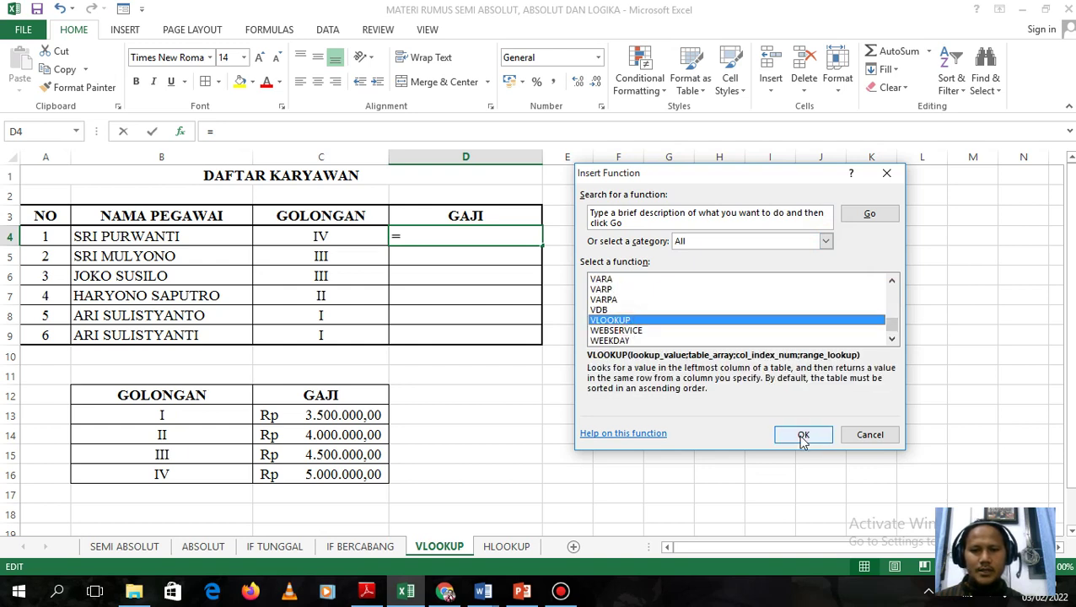
left_click(801, 434)
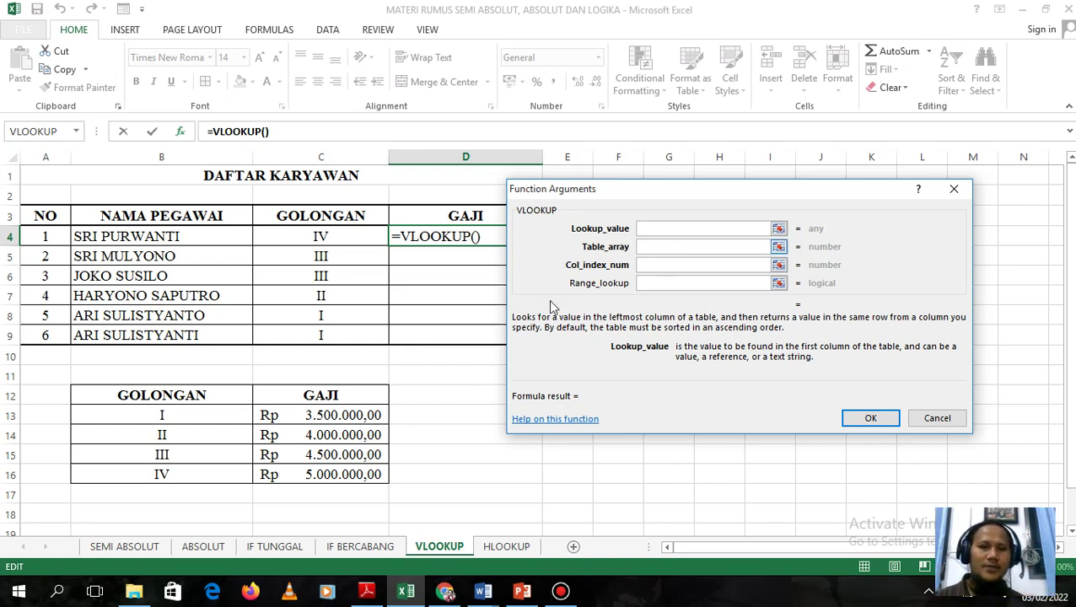
left_click(349, 237)
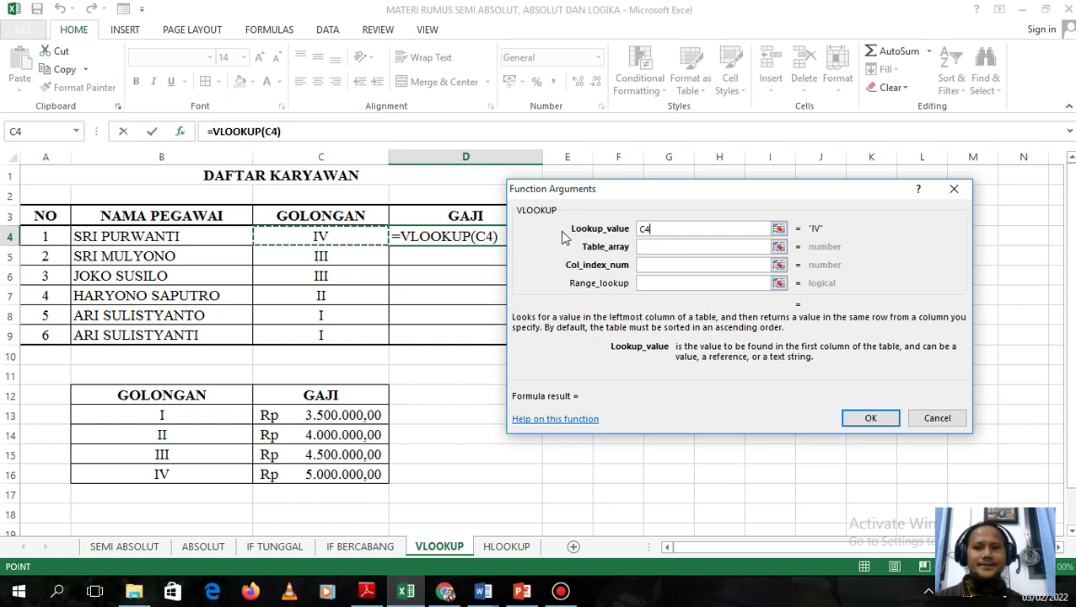
Try B12:C16, including the GOLONGAN and GAJI header row, as the table array of the VLOOKUP.
left_click(647, 247)
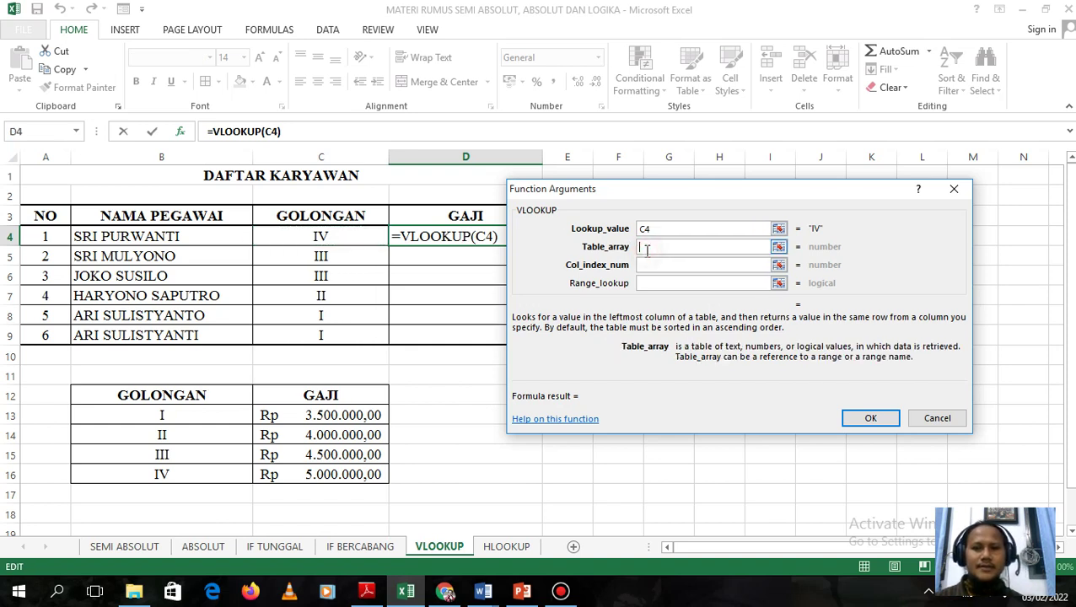
left_click_drag(191, 393, 341, 482)
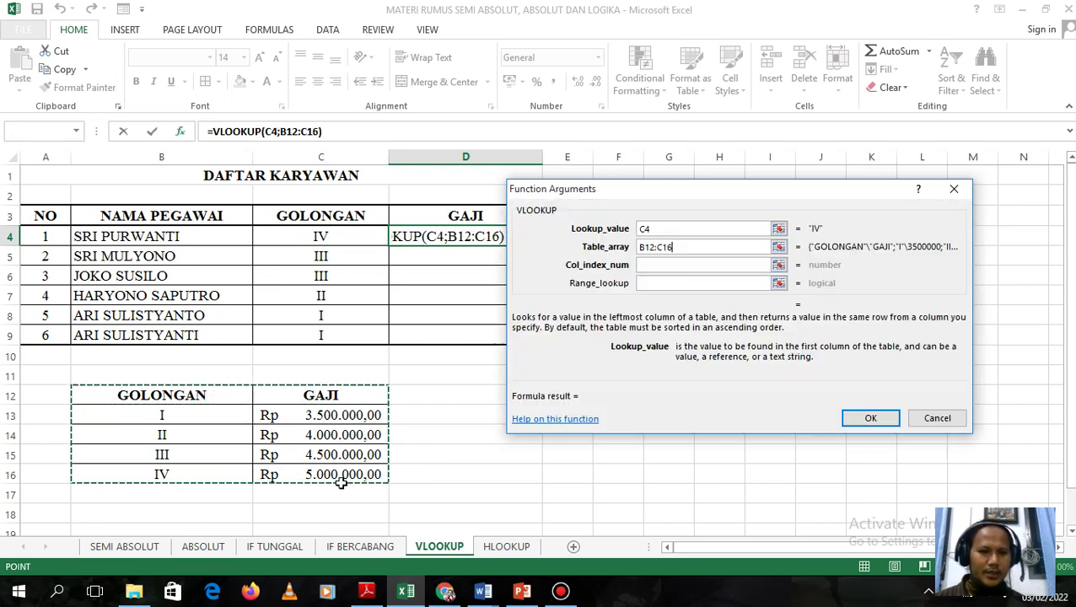
left_click(199, 397)
left_click_drag(196, 395, 325, 473)
left_click(300, 451)
left_click_drag(207, 402, 221, 450)
left_click(180, 396)
left_click_drag(180, 396, 353, 450)
left_click_drag(195, 391, 180, 475)
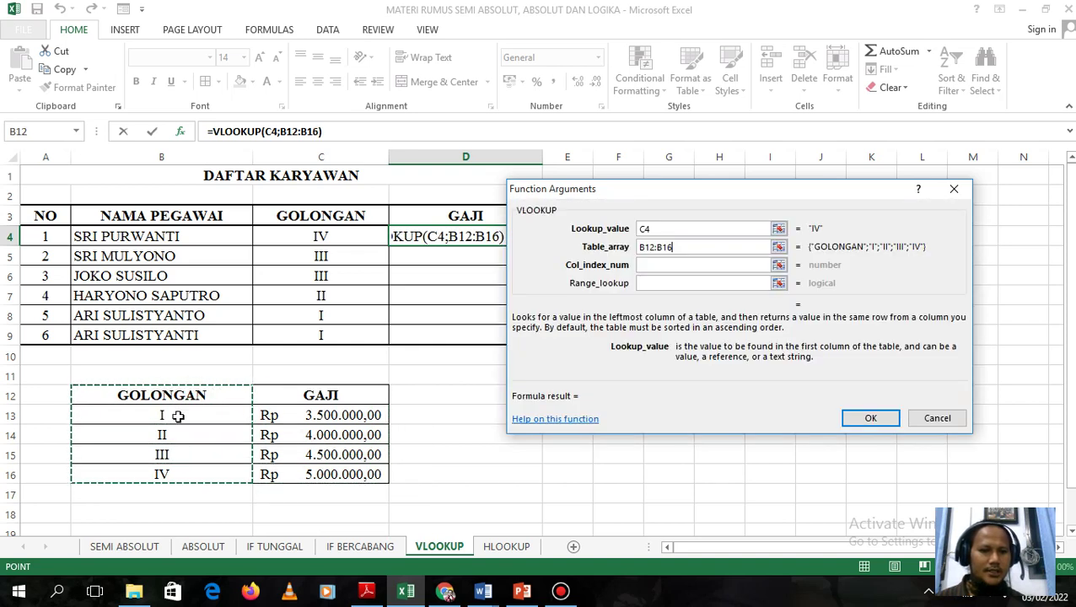
left_click_drag(187, 398, 313, 409)
left_click_drag(337, 464, 313, 473)
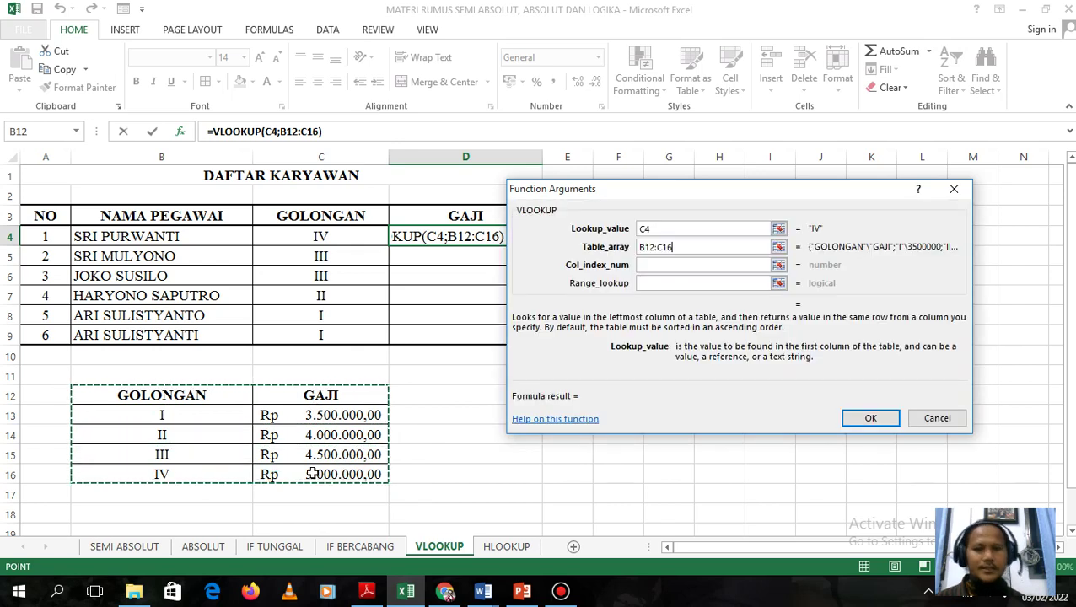
Set the VLOOKUP table array to B13:C16, without the header row, and make the whole reference absolute.
left_click(284, 434)
left_click_drag(153, 416, 322, 478)
left_click_drag(214, 415, 288, 431)
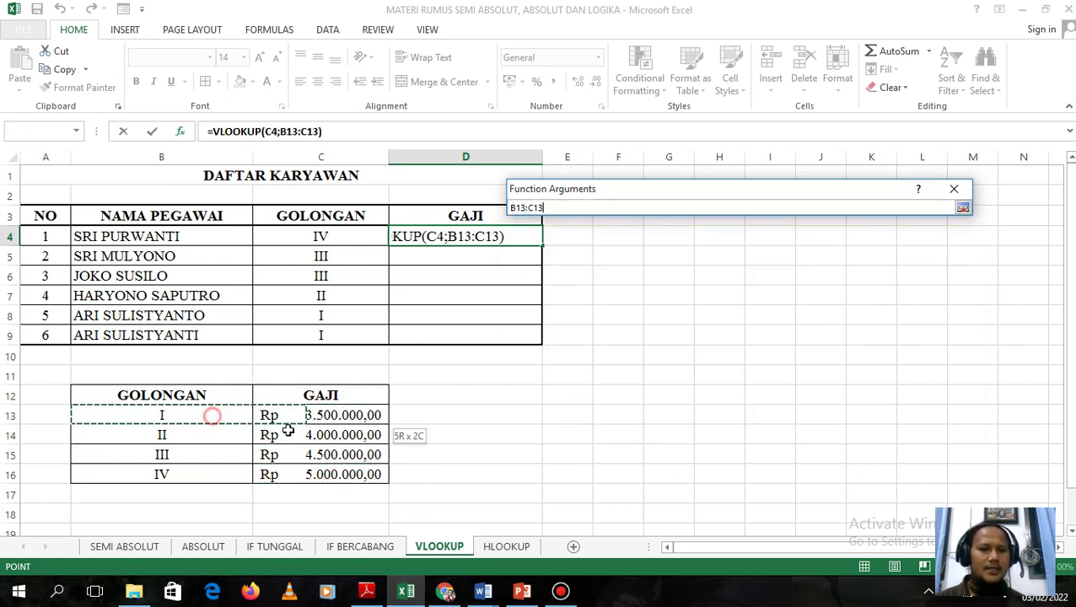
left_click_drag(326, 477, 327, 476)
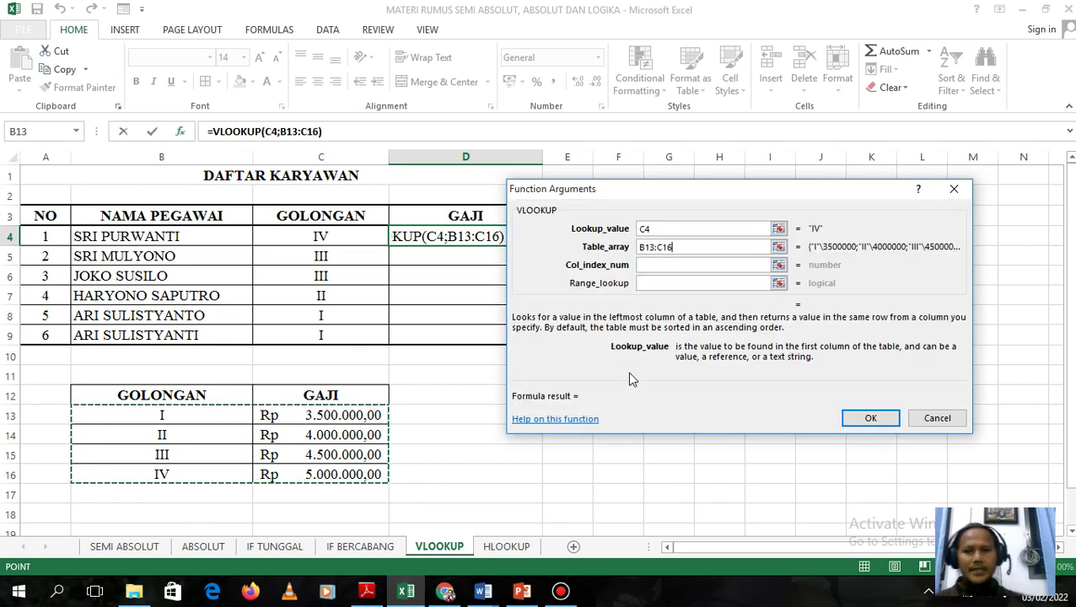
key("F4")
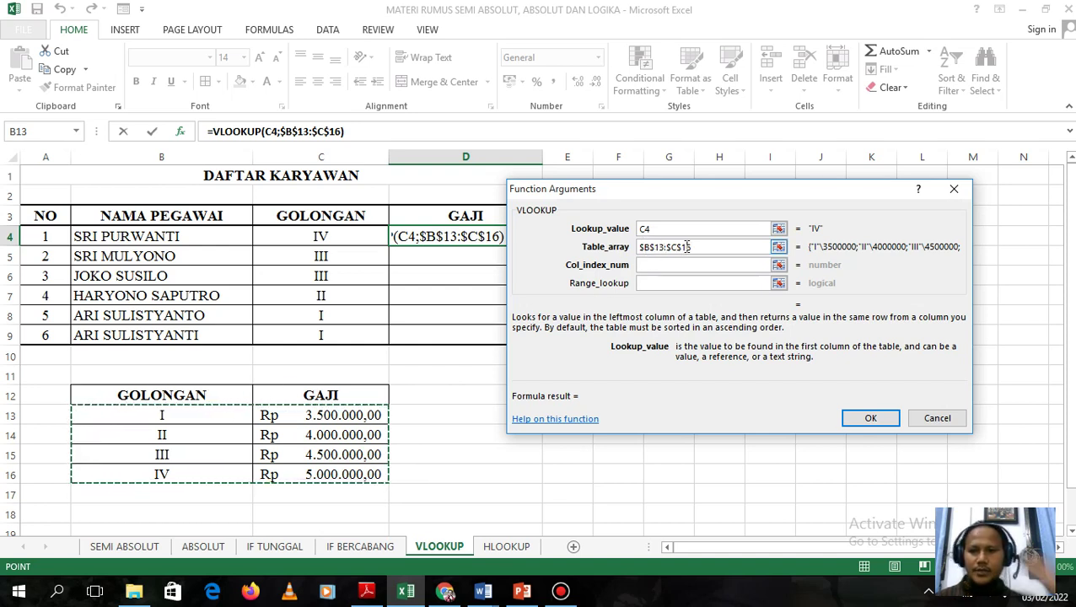
Clear the table array, reselect B13:C16 and make its two cell references absolute one at a time.
double_click(684, 247)
left_click(684, 247)
left_click_drag(693, 247, 617, 248)
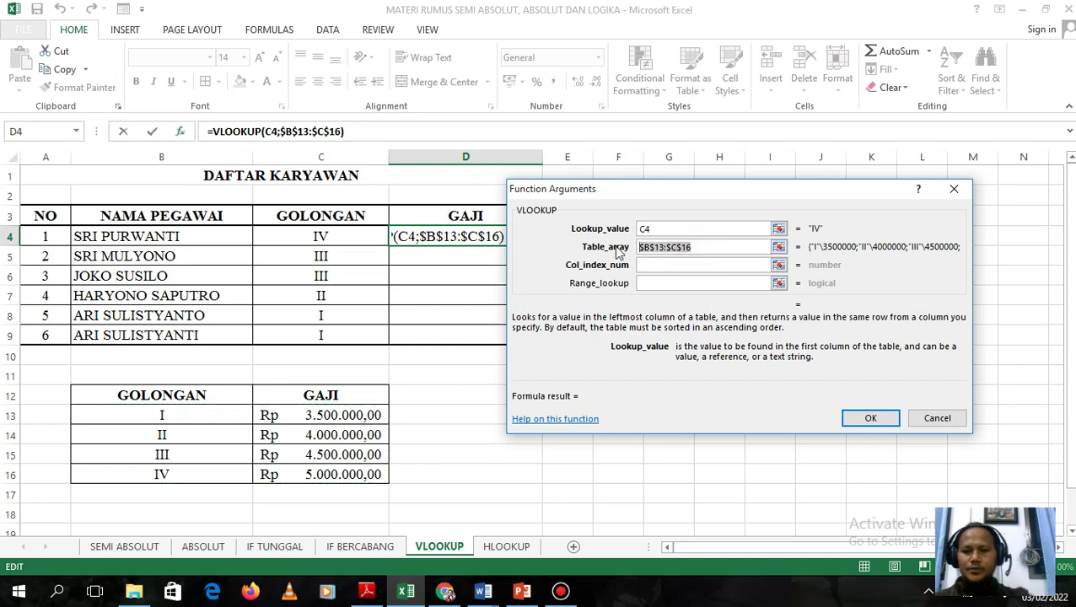
key("BackSpace")
left_click_drag(243, 419, 333, 481)
left_click(656, 264)
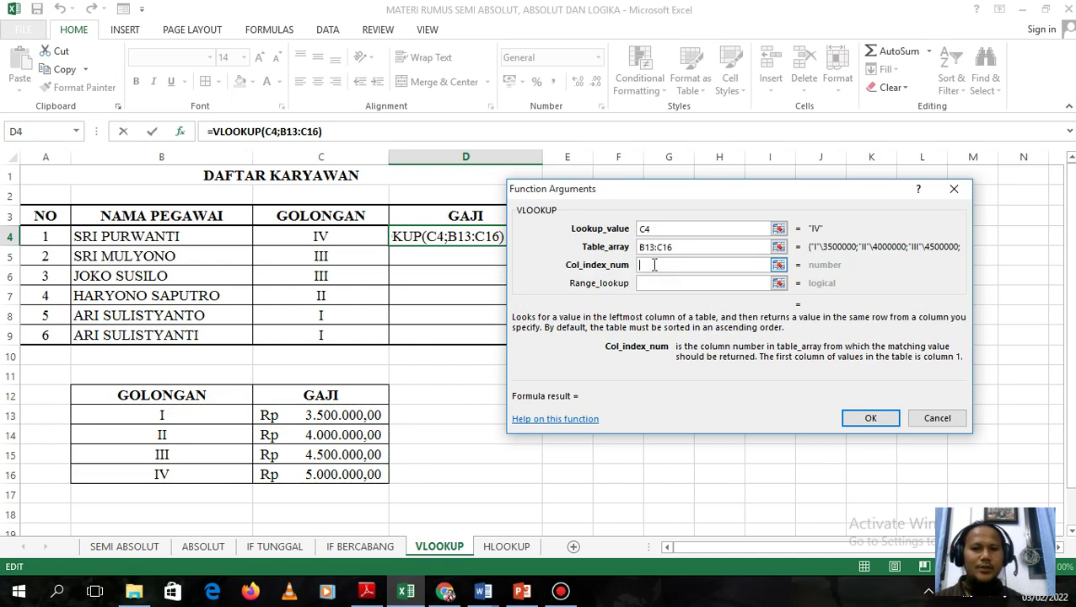
left_click(674, 247)
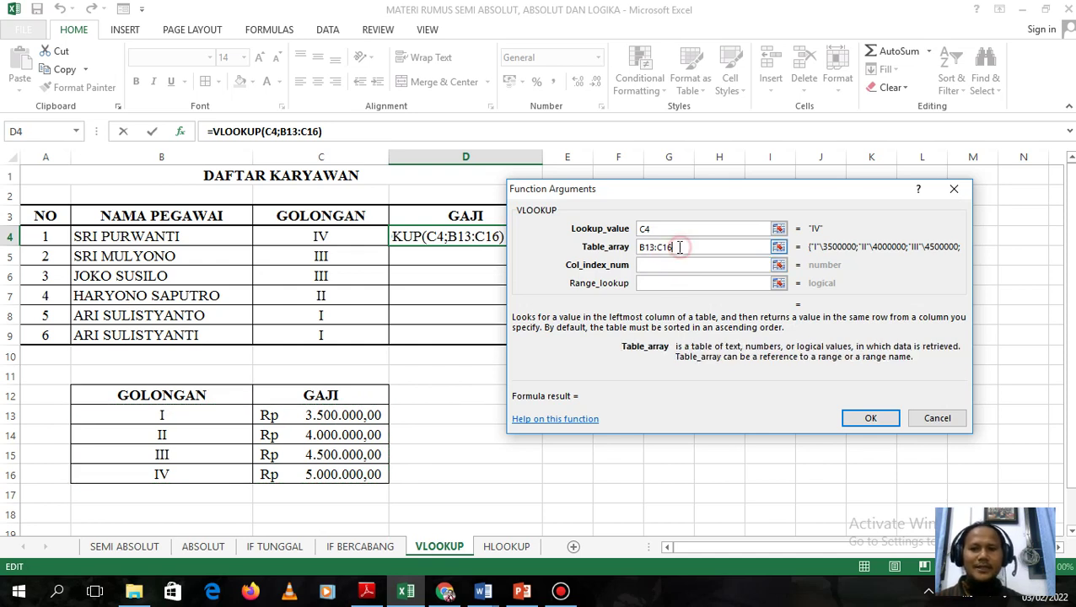
key("F4")
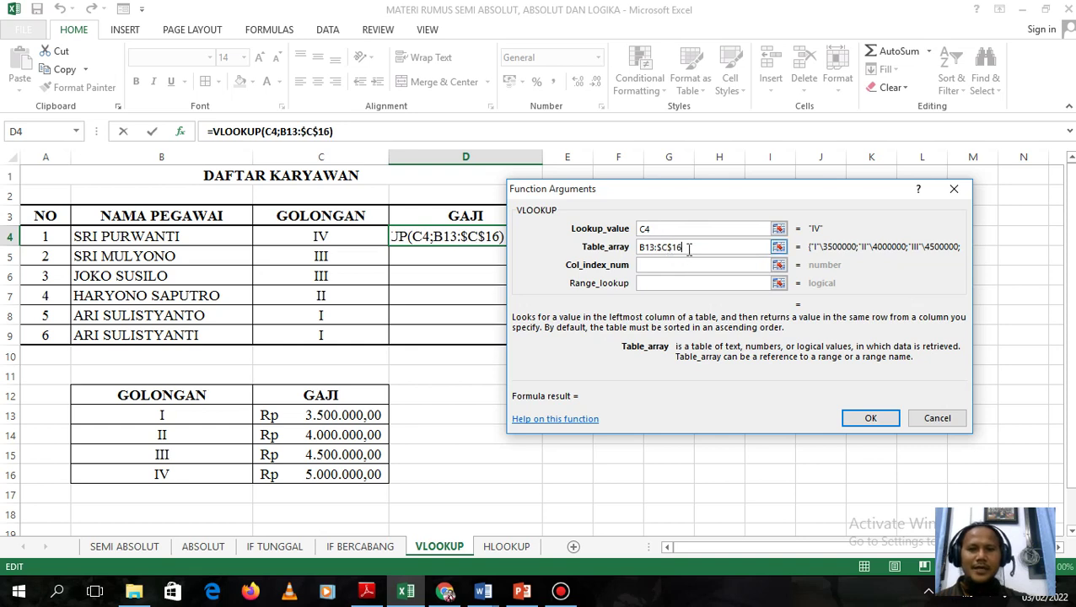
left_click(650, 247)
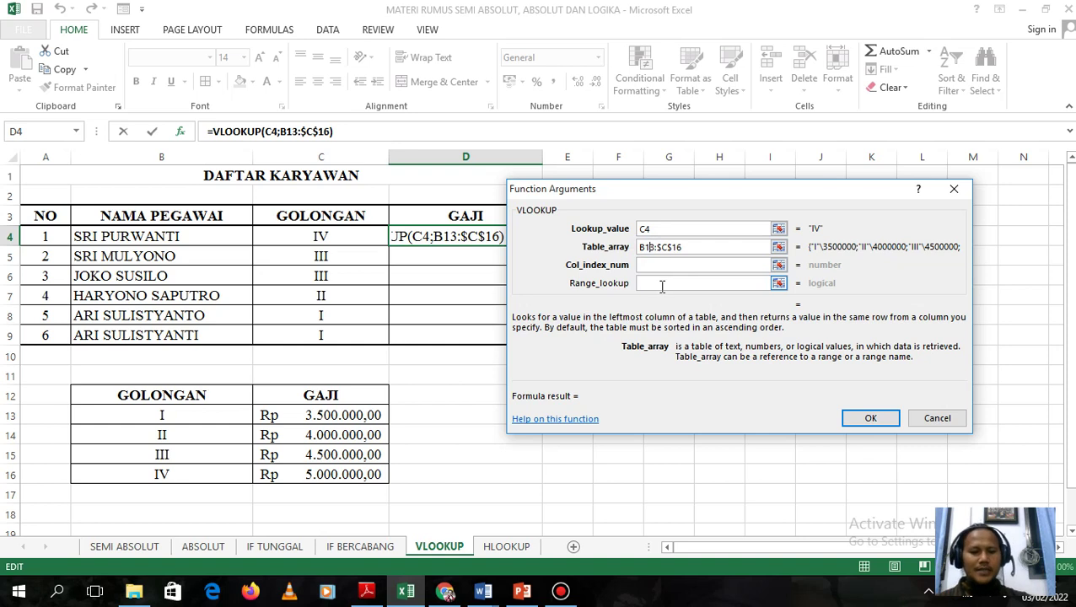
key("F4")
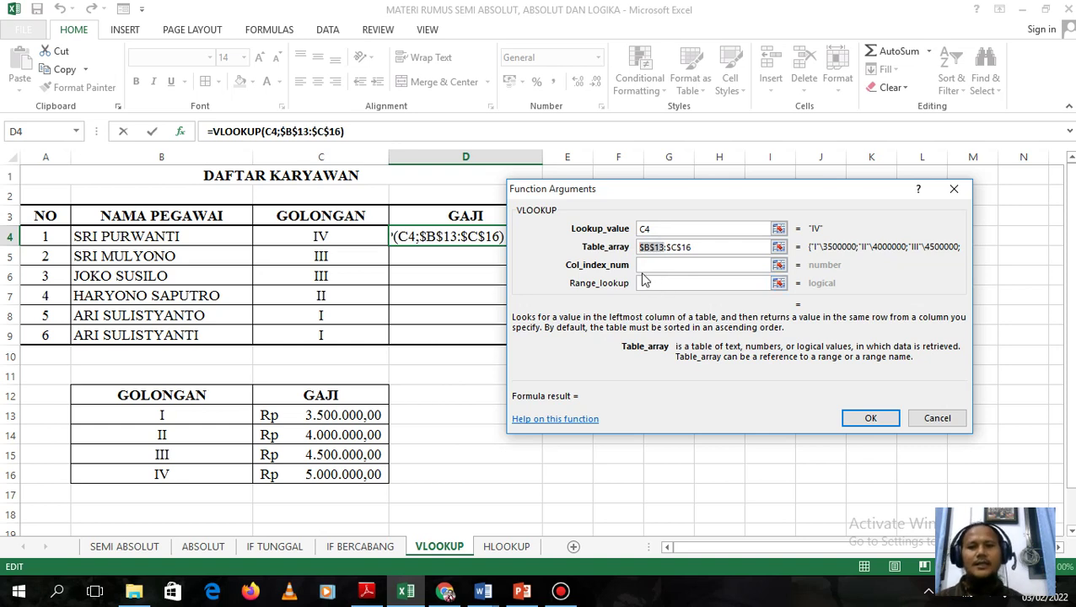
Clear the table array again and enter the lookup table as the absolute range $B$13:$C$16.
double_click(700, 247)
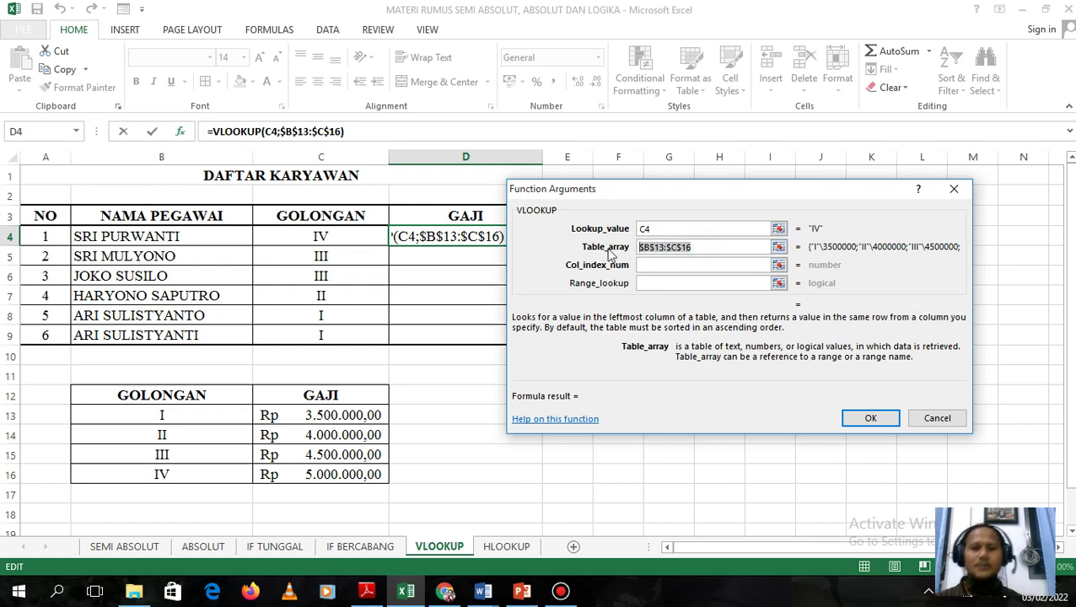
key("BackSpace")
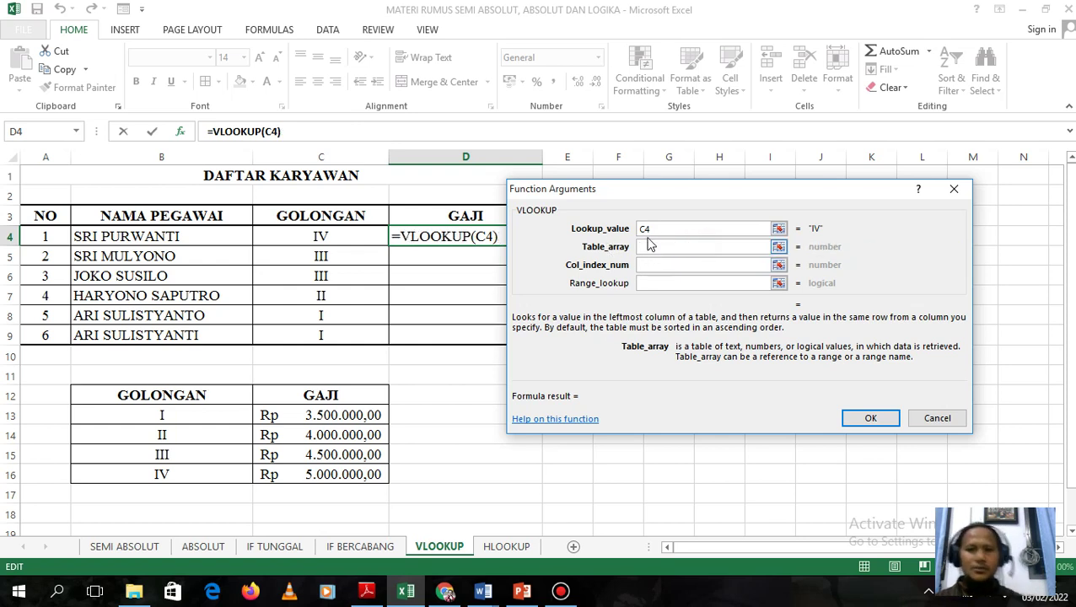
left_click_drag(211, 408, 333, 472)
key("F4")
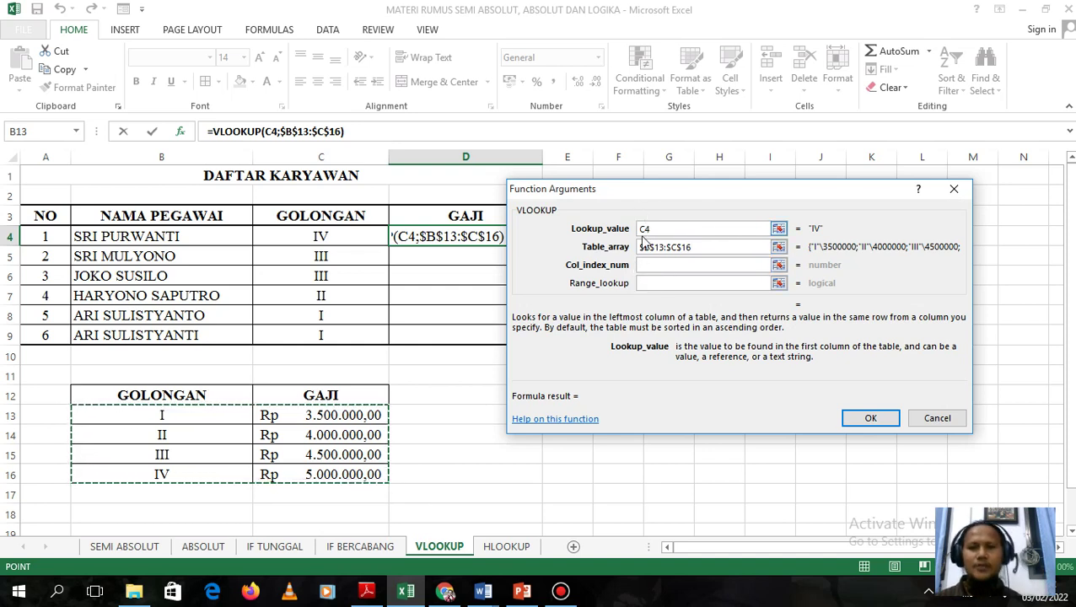
Try ranges from the GOLONGAN and GAJI columns of the lookup table as the column index number.
left_click(662, 264)
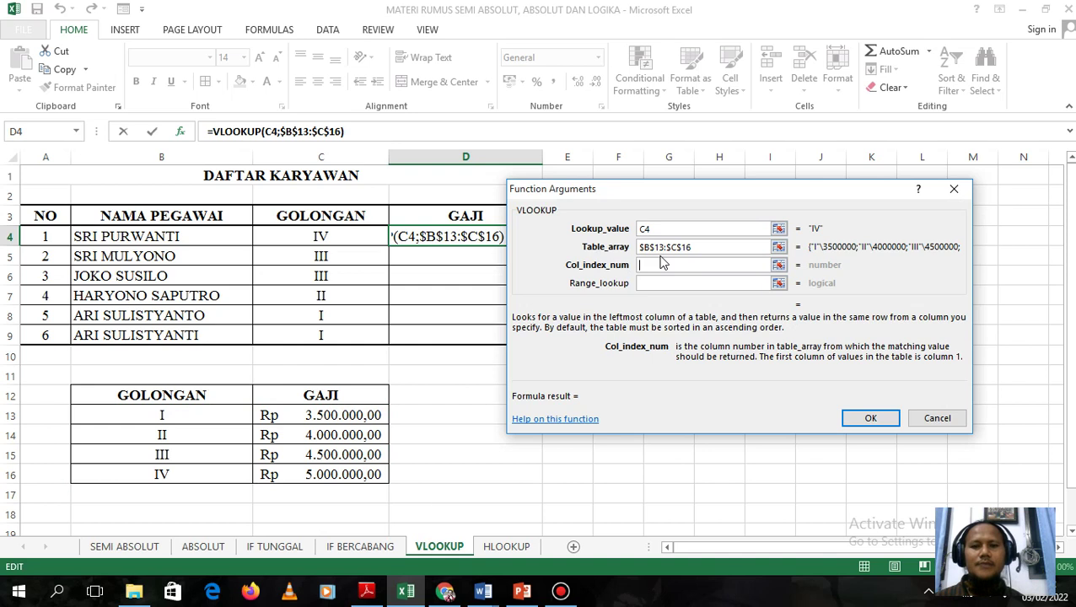
left_click(184, 396)
left_click_drag(182, 403, 182, 496)
left_click_drag(336, 375, 339, 466)
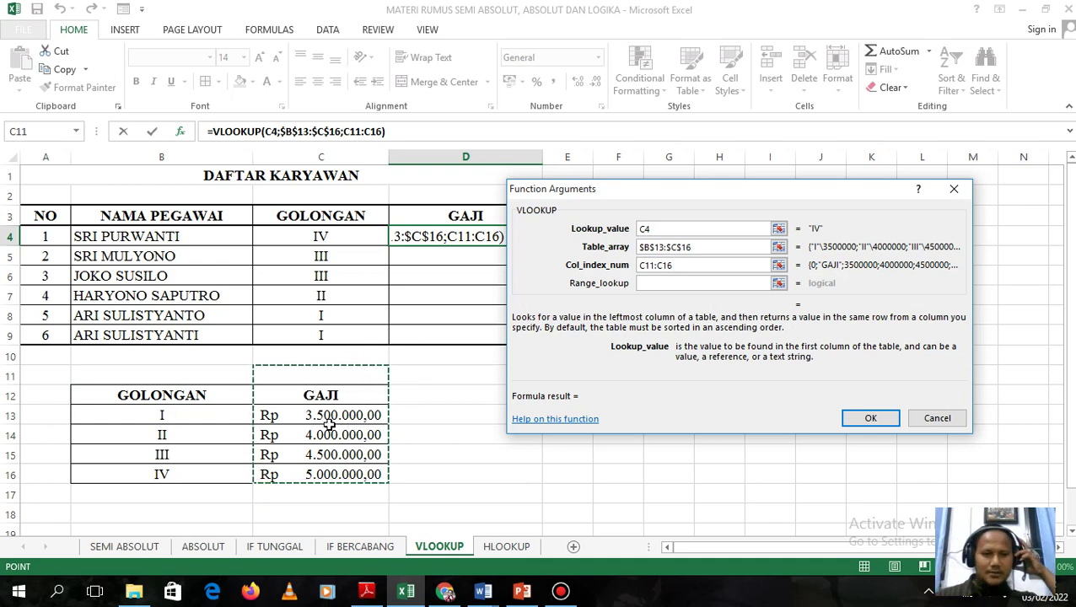
left_click_drag(231, 391, 222, 494)
left_click_drag(320, 394, 319, 489)
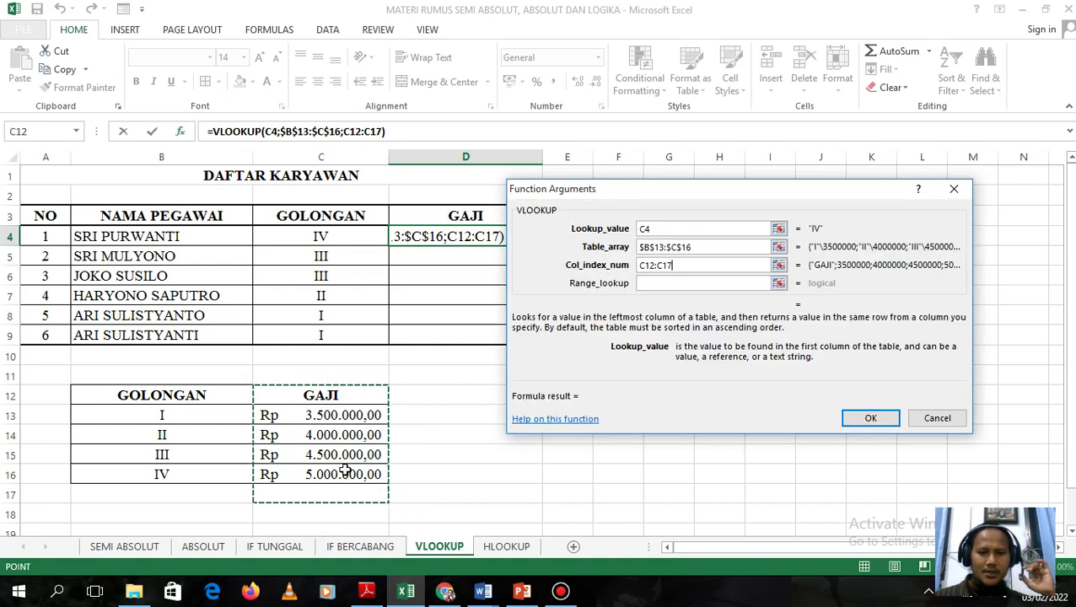
Replace the column index number with 2 and complete the VLOOKUP in D4.
left_click(683, 265)
key("BackSpace")
key("BackSpace")
key("BackSpace")
key("BackSpace")
key("BackSpace")
key("BackSpace")
key("BackSpace")
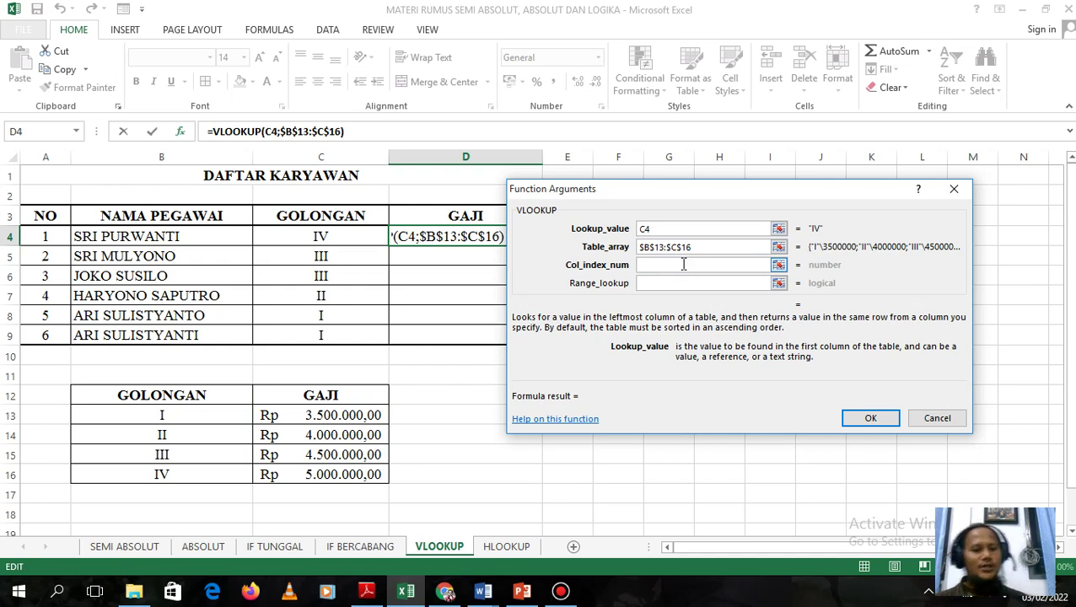
type("2")
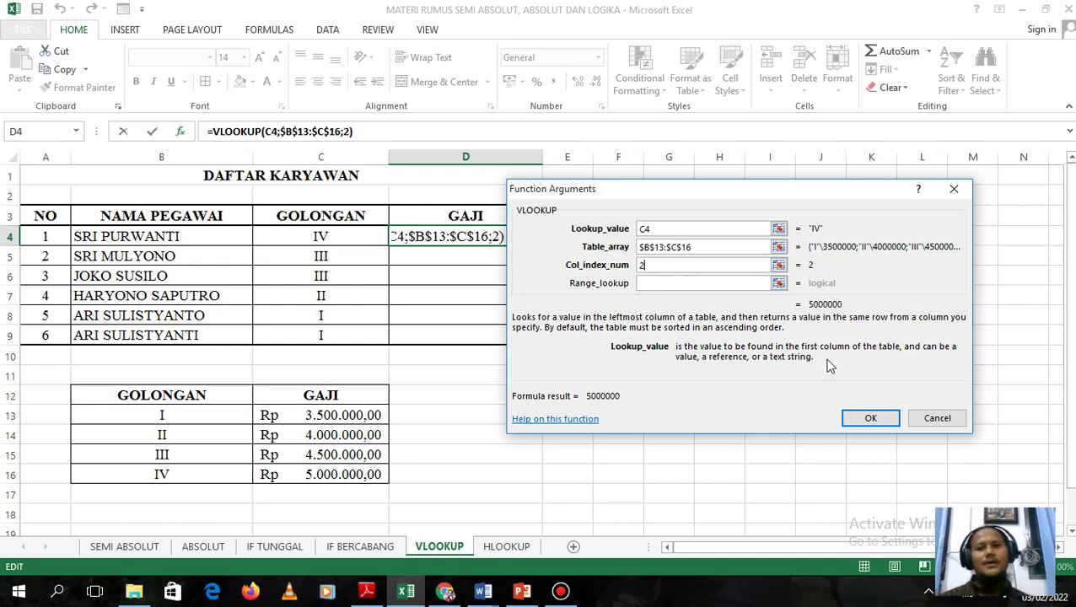
left_click(867, 418)
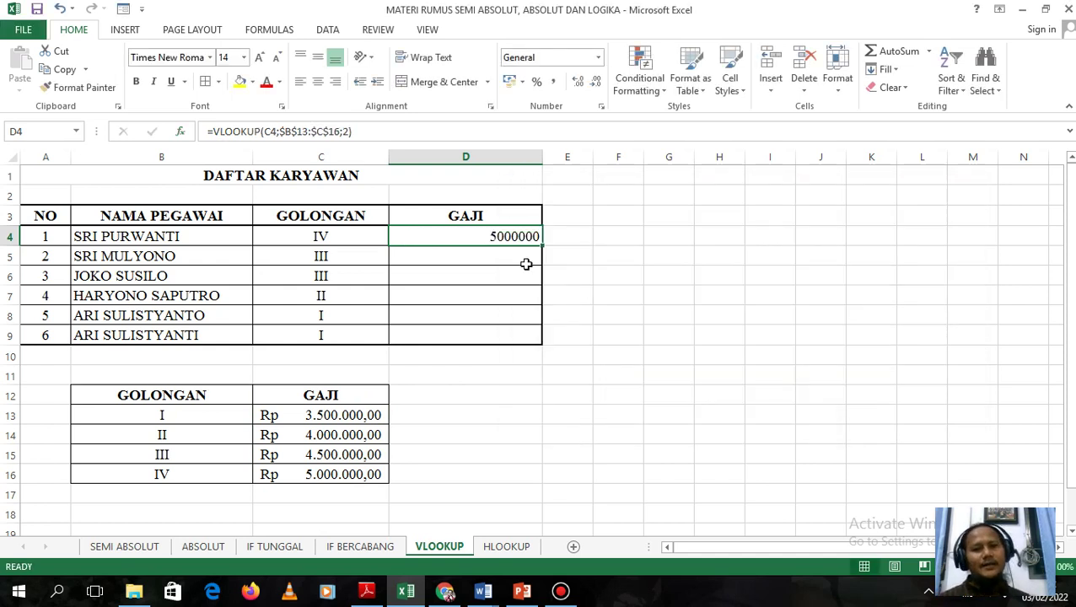
Fill the VLOOKUP from D4 down to D9 and format D4:D9 as Accounting with the Rp symbol and two decimal places.
left_click_drag(543, 245, 544, 341)
left_click_drag(465, 236, 485, 327)
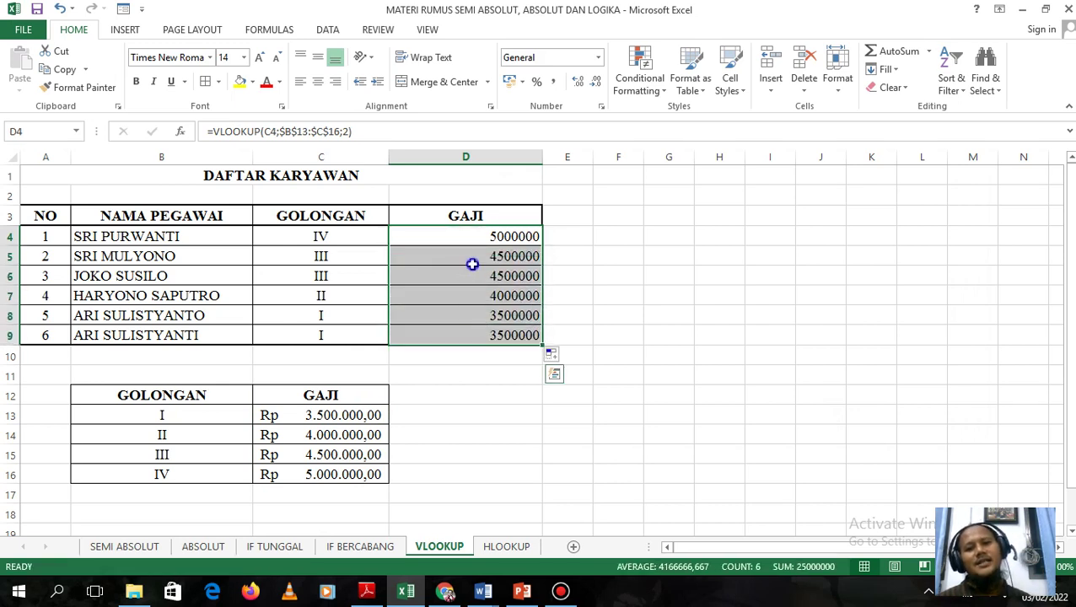
right_click(473, 264)
left_click(528, 504)
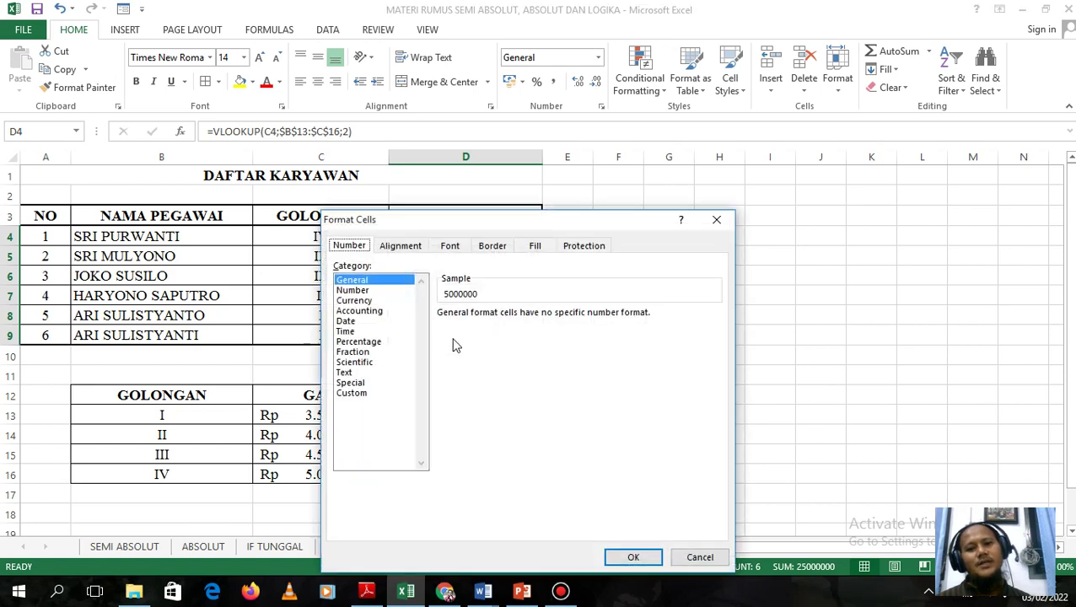
left_click(361, 311)
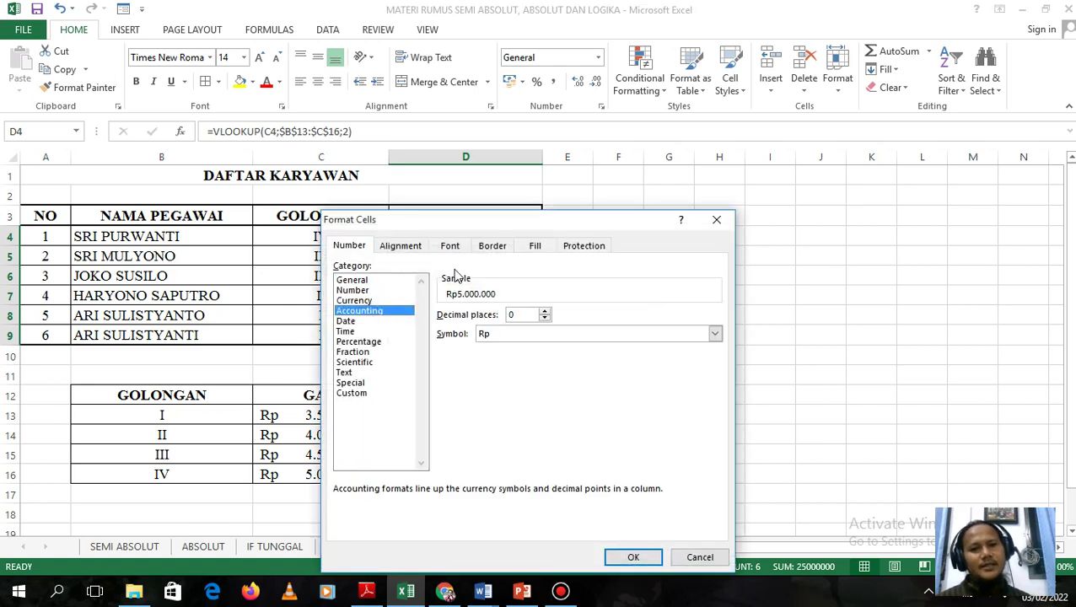
left_click(544, 311)
left_click(545, 311)
left_click(628, 556)
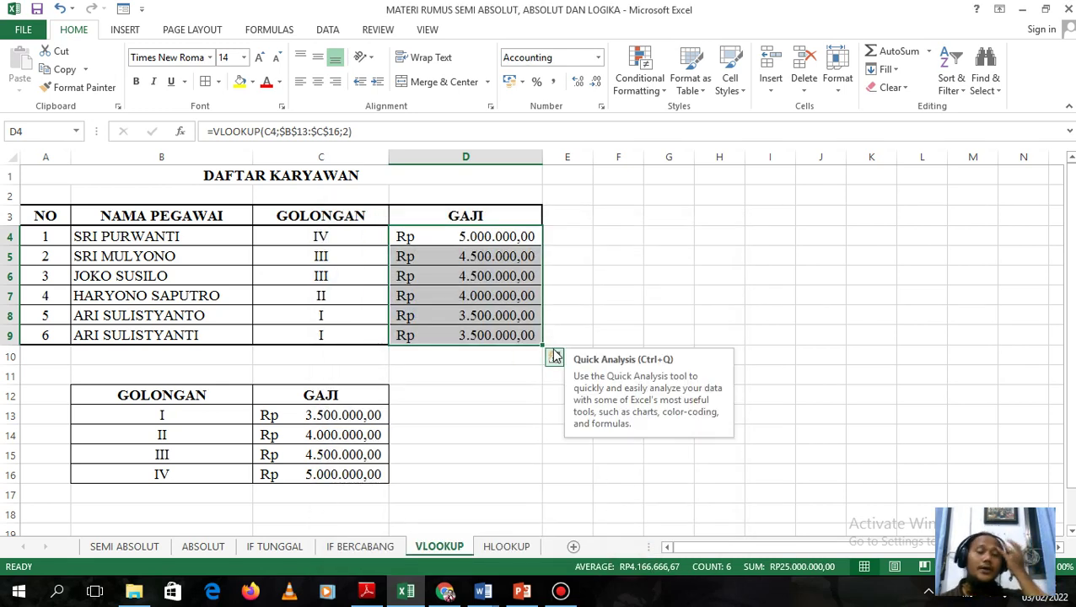
Apply a thick box border around the employee table A3:D9 and another around its header row A3:D3.
left_click(469, 439)
left_click(454, 356)
left_click_drag(65, 224, 422, 334)
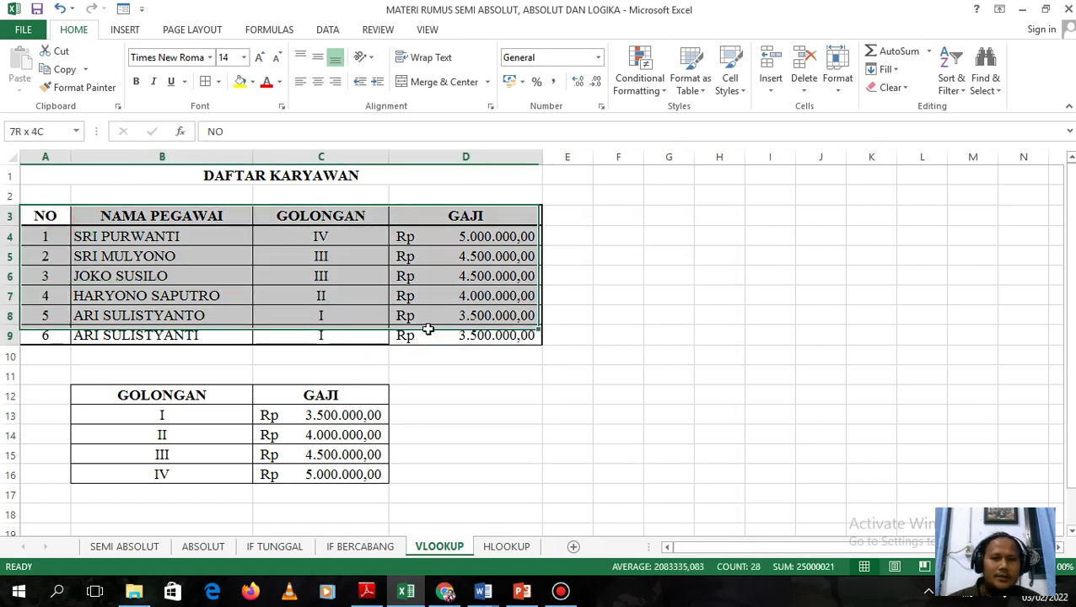
left_click(218, 82)
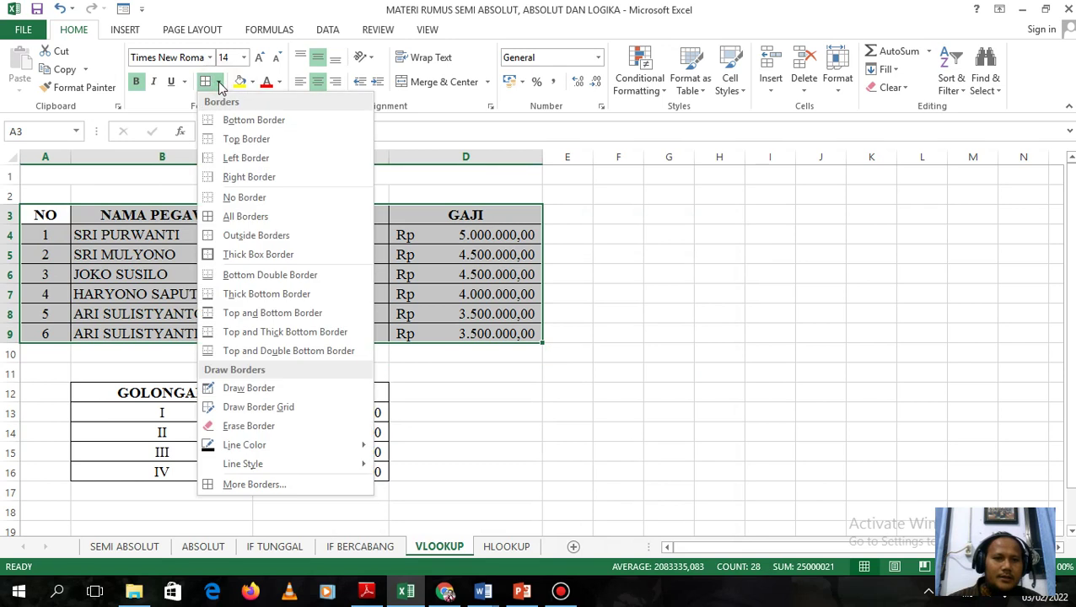
left_click(252, 253)
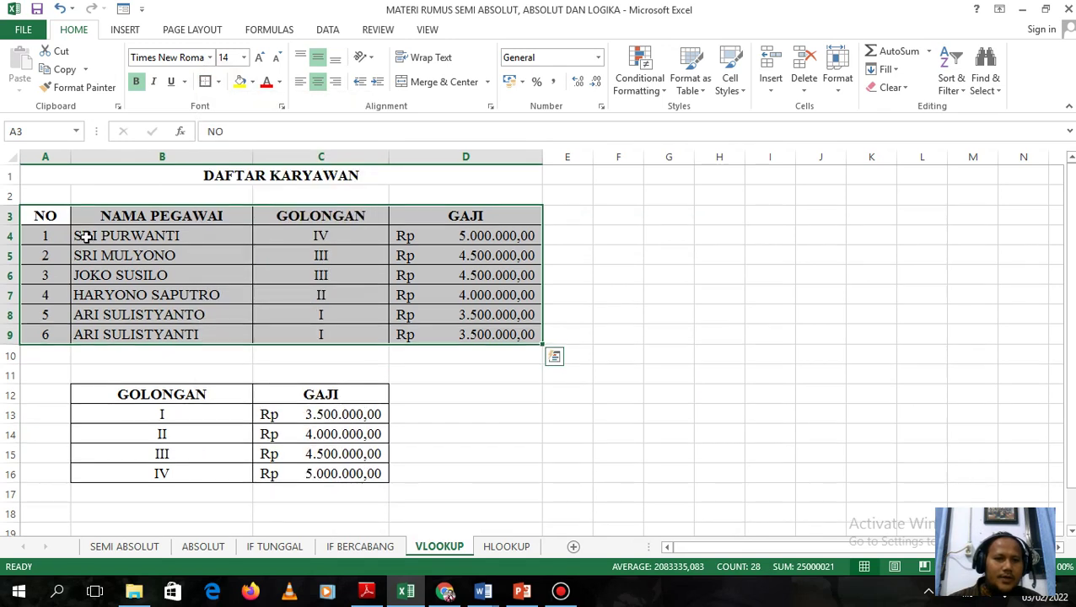
left_click_drag(61, 216, 472, 216)
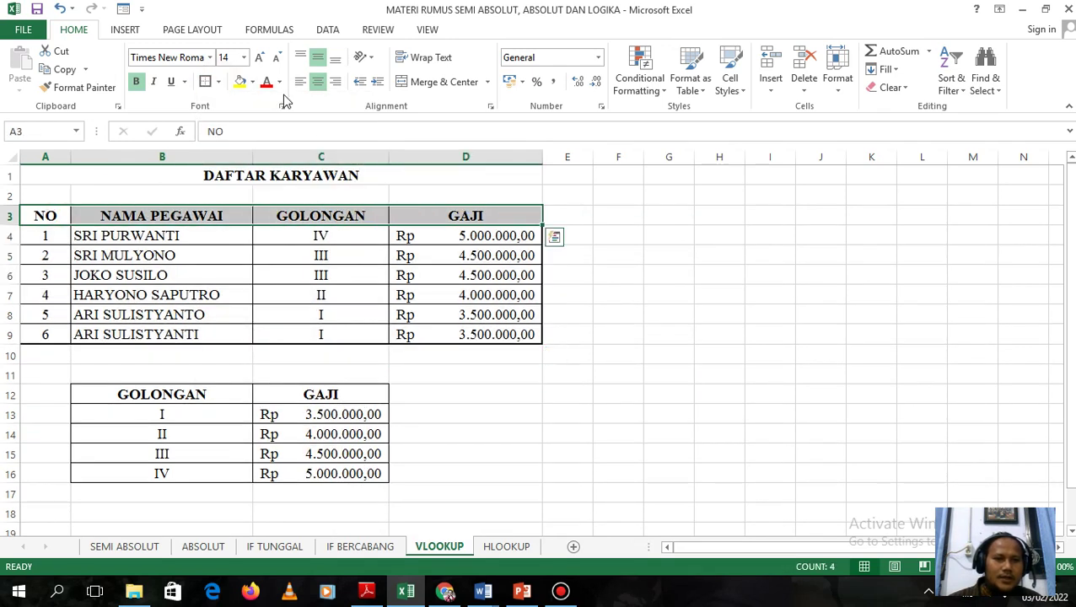
left_click(203, 85)
left_click(596, 318)
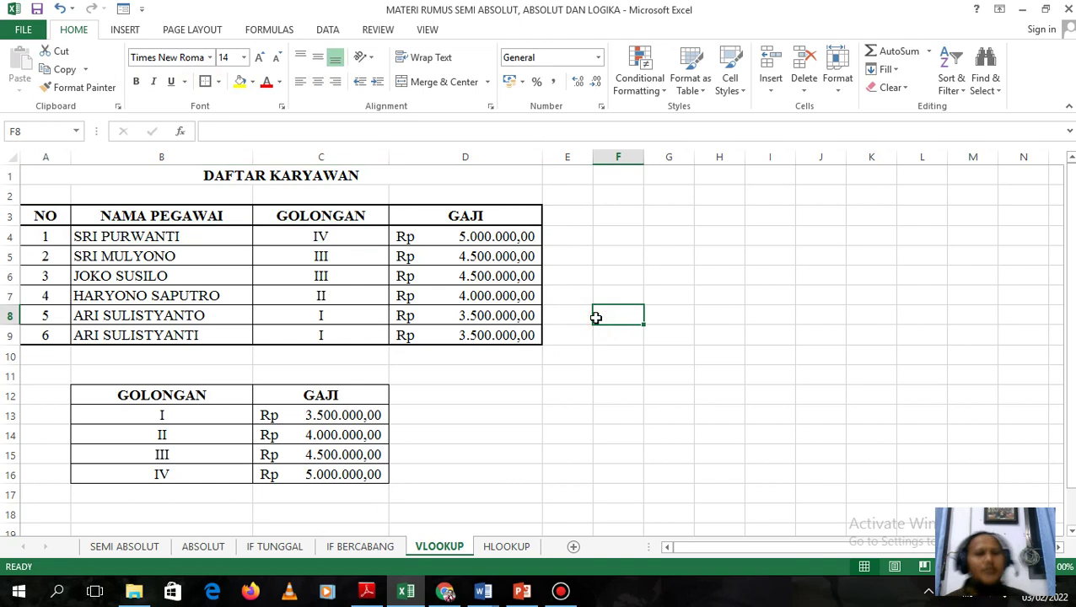
Give the header row A3:D3 a yellow fill and red font color.
left_click_drag(50, 212, 472, 215)
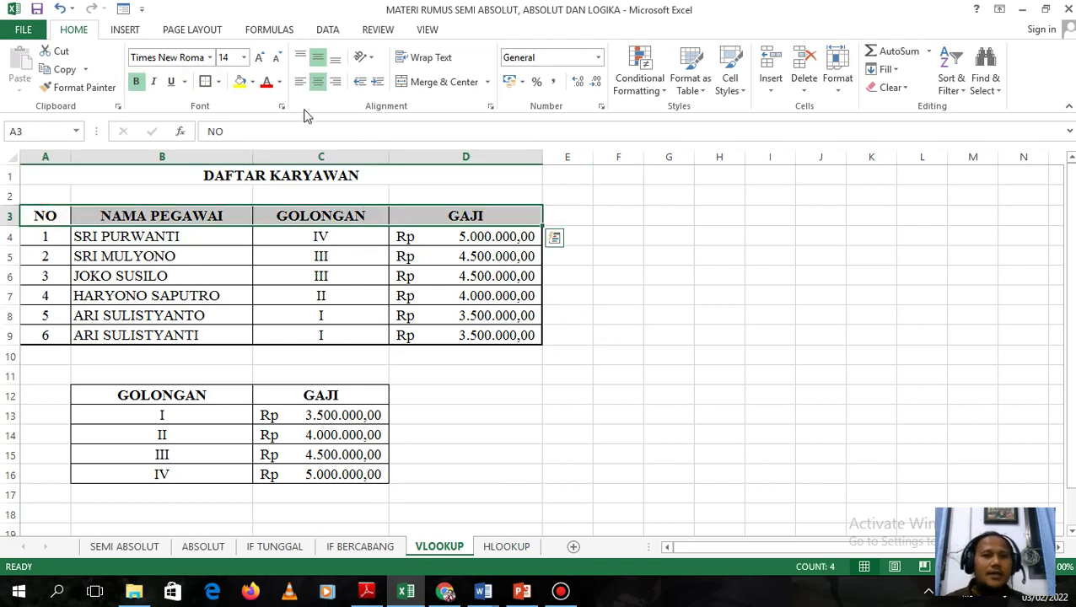
left_click(241, 84)
left_click(265, 81)
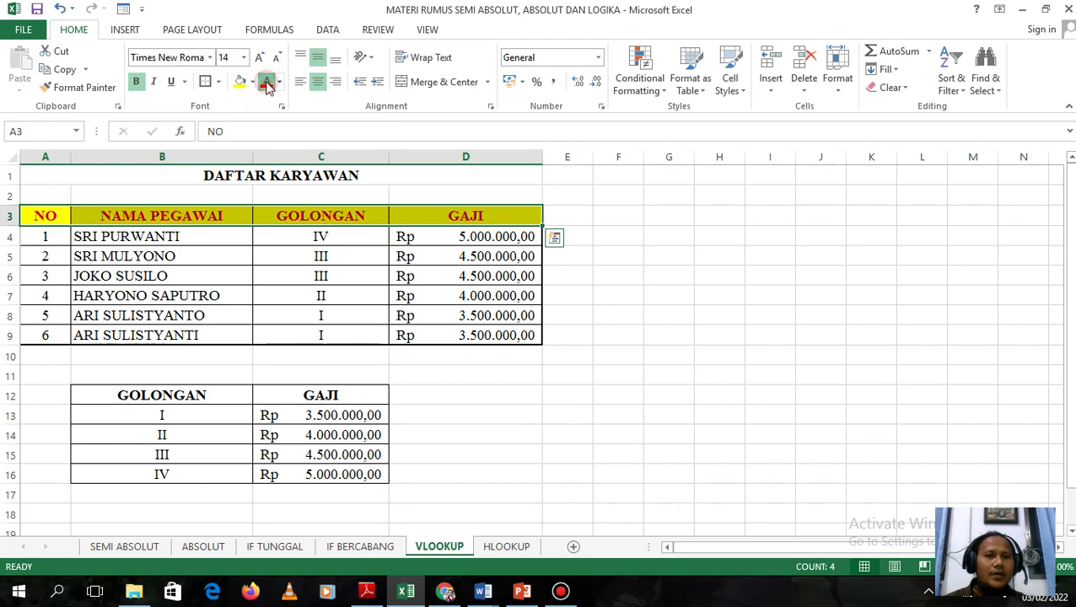
left_click(480, 255)
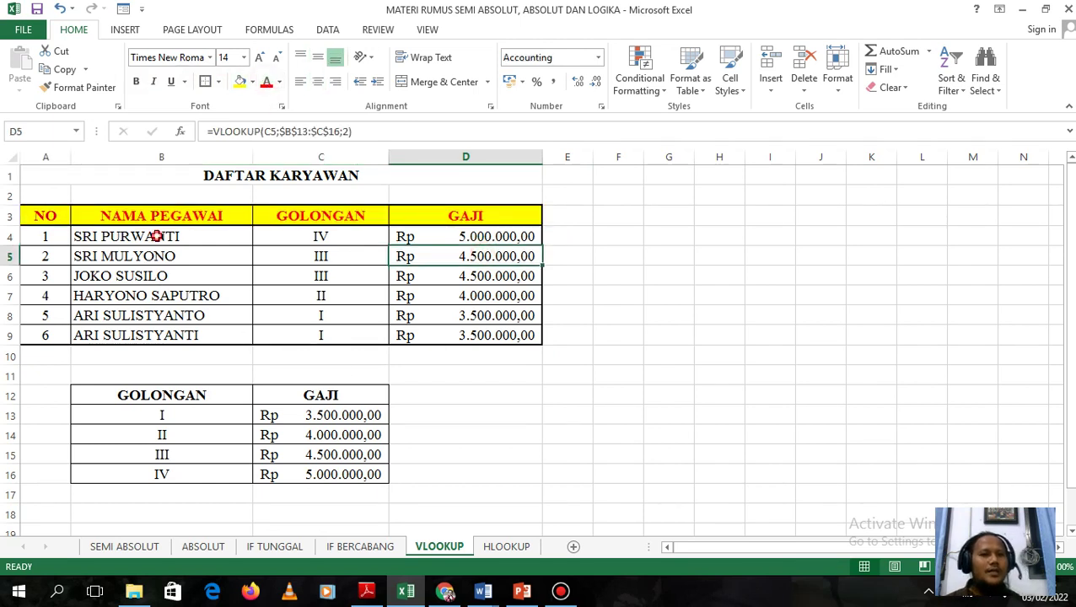
Fill the employee name cells B4:B9 with green and set the salary values in D4:D9 to a red font.
left_click_drag(153, 237, 181, 336)
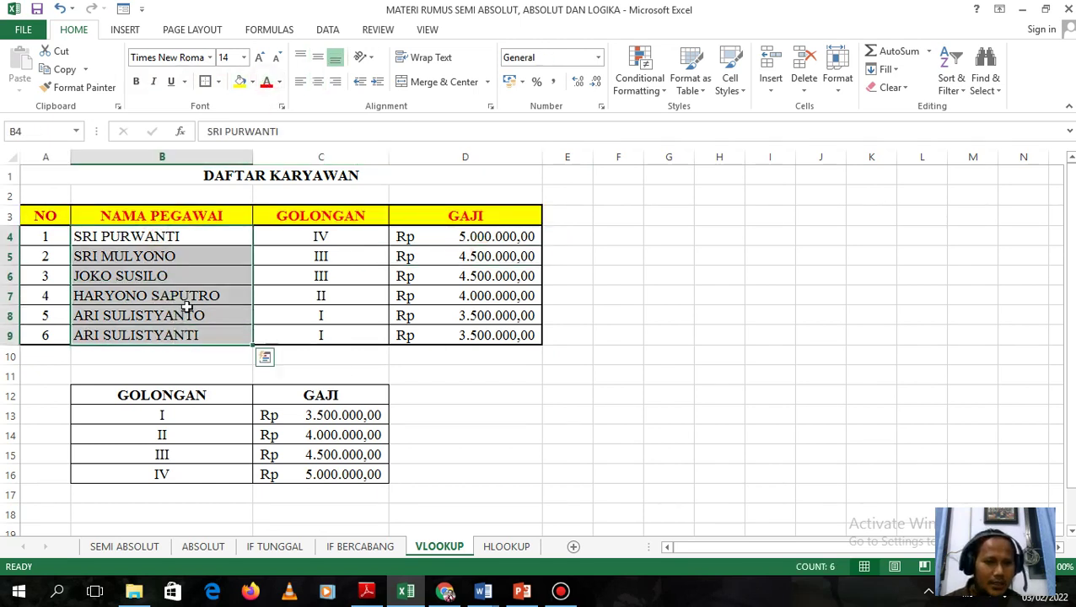
left_click(252, 81)
left_click(308, 206)
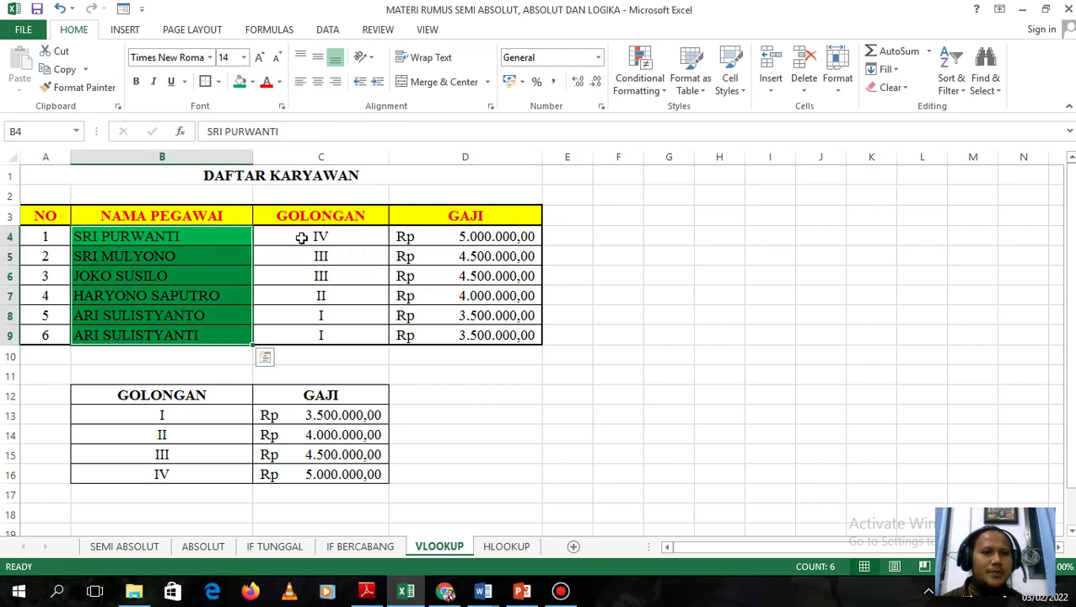
left_click_drag(422, 240, 433, 337)
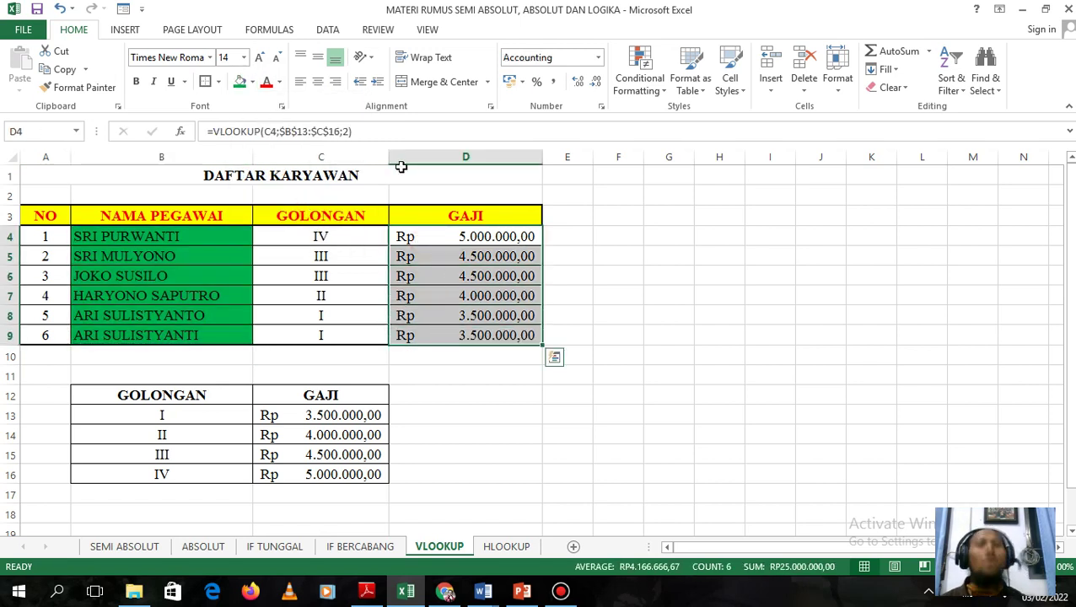
left_click(266, 83)
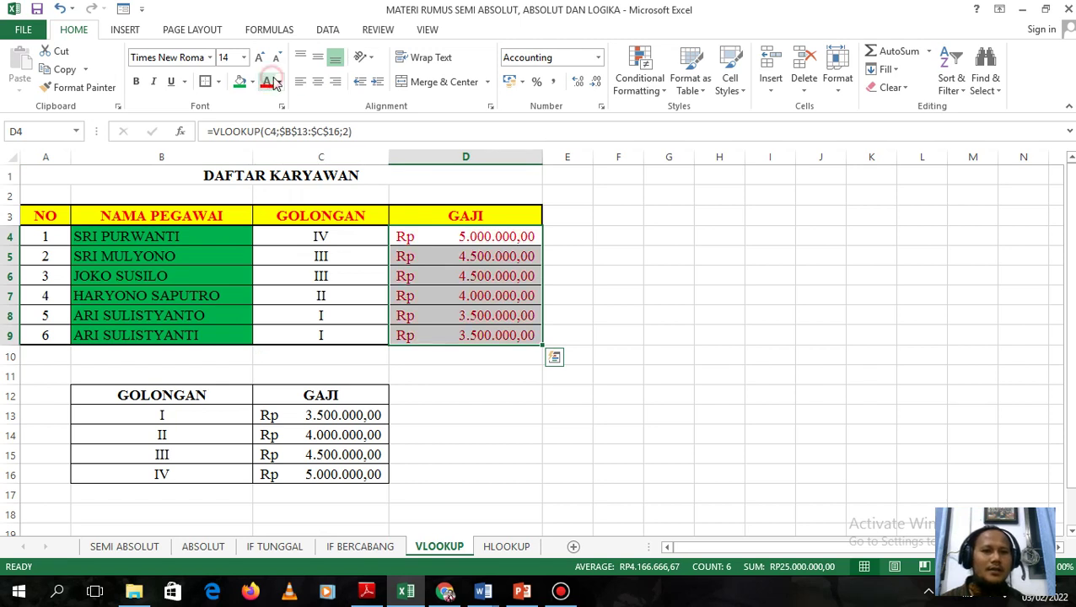
left_click(377, 278)
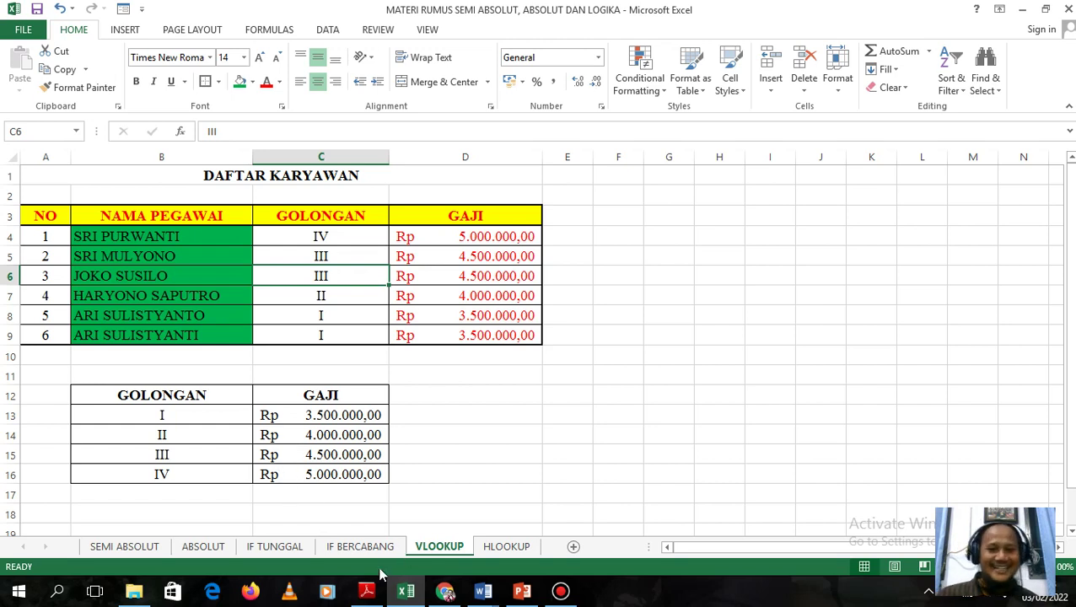
Compare the vertical GOLONGAN and GAJI lookup table on the VLOOKUP sheet with the horizontal one on the HLOOKUP sheet.
left_click(324, 416)
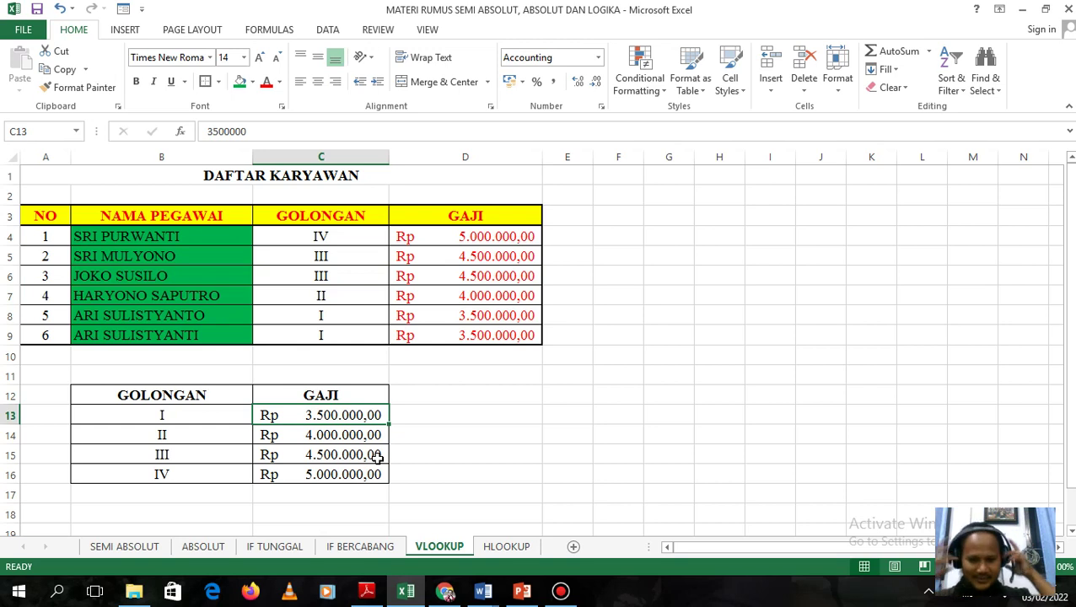
left_click(493, 548)
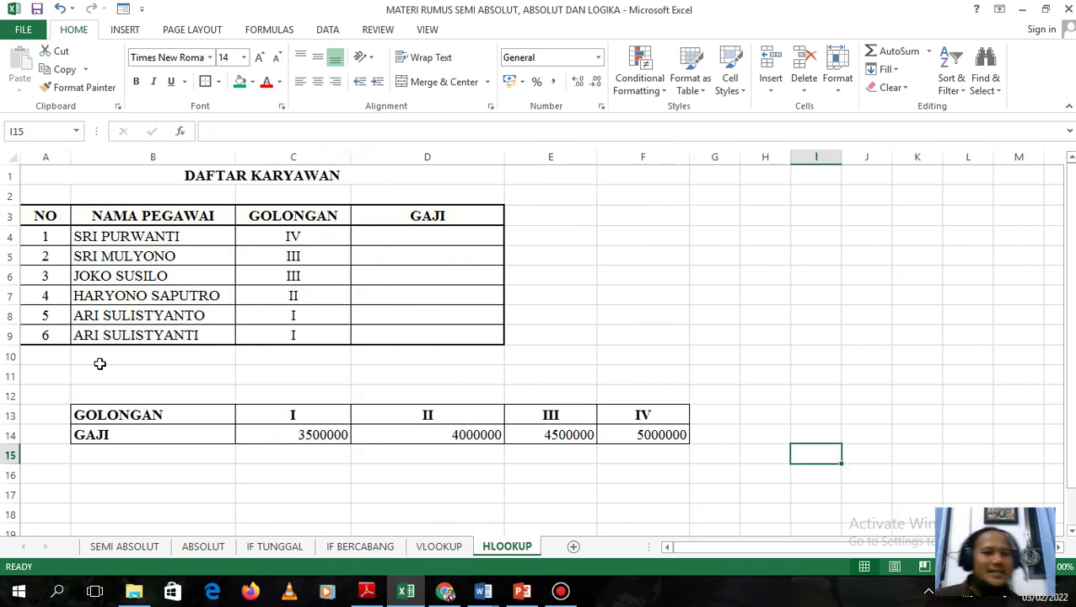
left_click(436, 548)
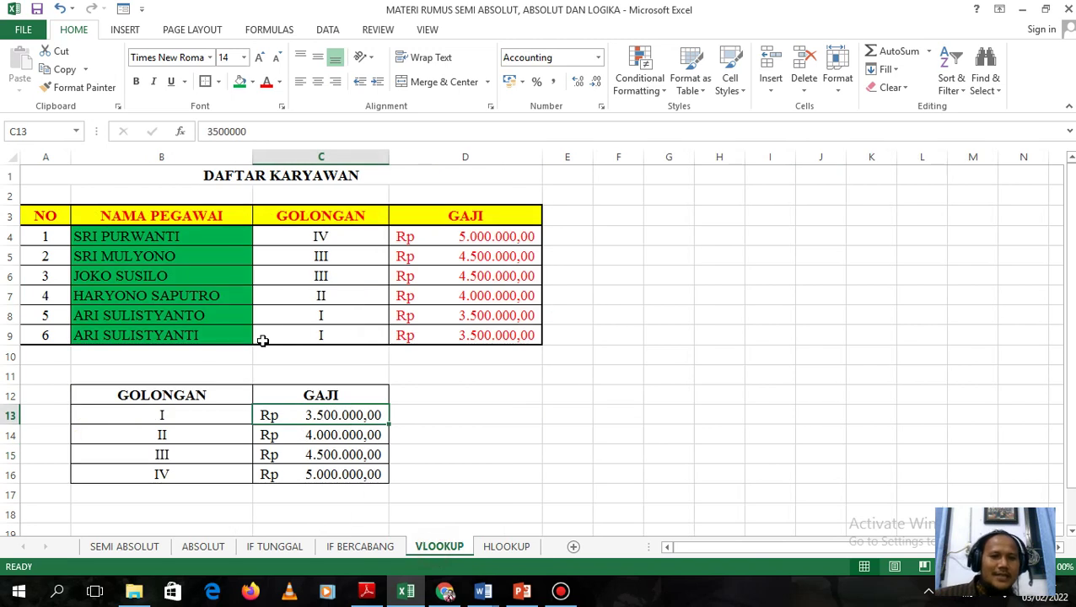
left_click_drag(143, 375, 300, 462)
left_click_drag(136, 375, 379, 493)
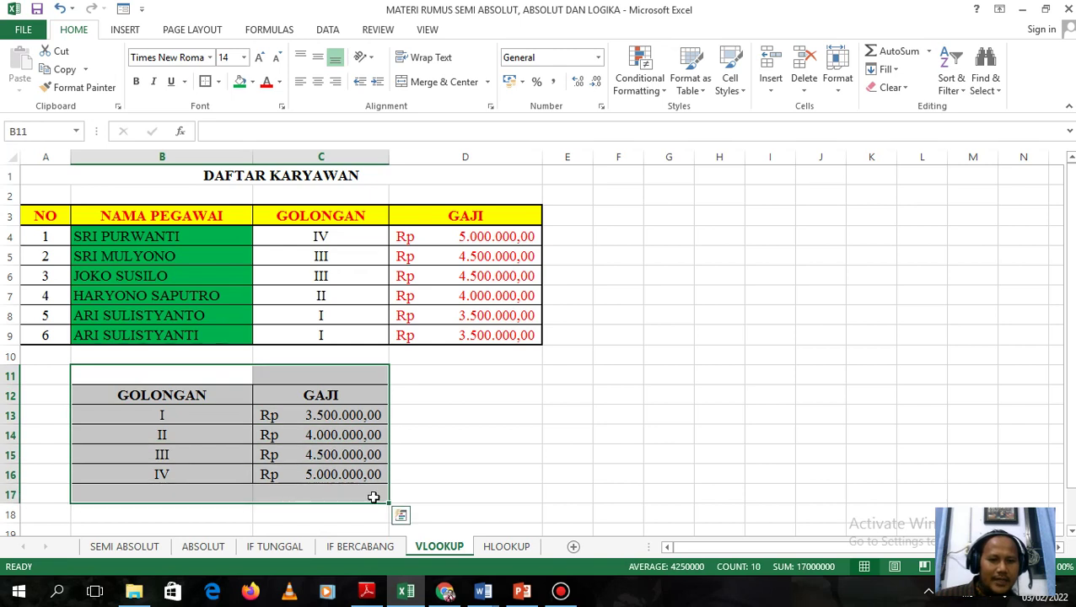
left_click(505, 546)
left_click_drag(172, 415, 640, 437)
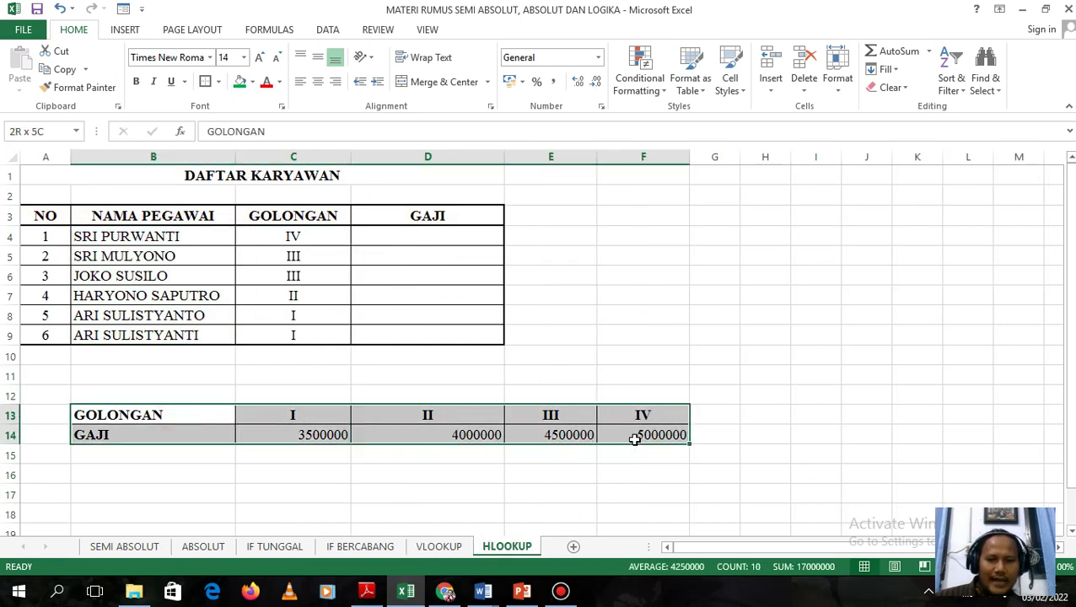
left_click(311, 413)
left_click(430, 413)
left_click(553, 413)
left_click(641, 413)
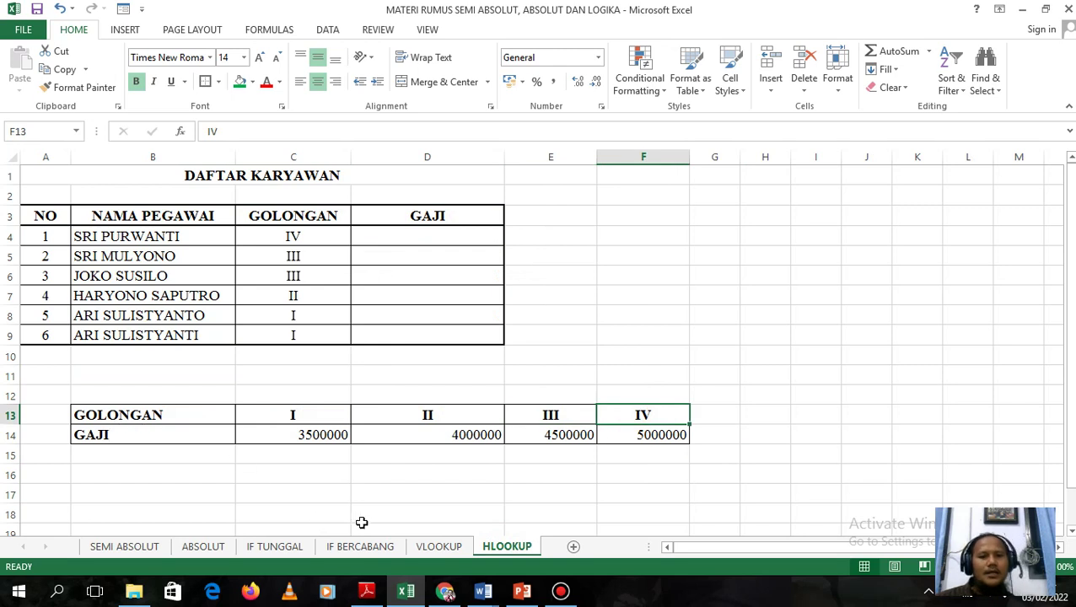
In the lookup table on the VLOOKUP sheet, set the GAJI of GOLONGAN I to 1000000 and of GOLONGAN II to 2000000.
left_click(438, 546)
left_click(315, 433)
left_click(320, 415)
type("1000000")
key("Return")
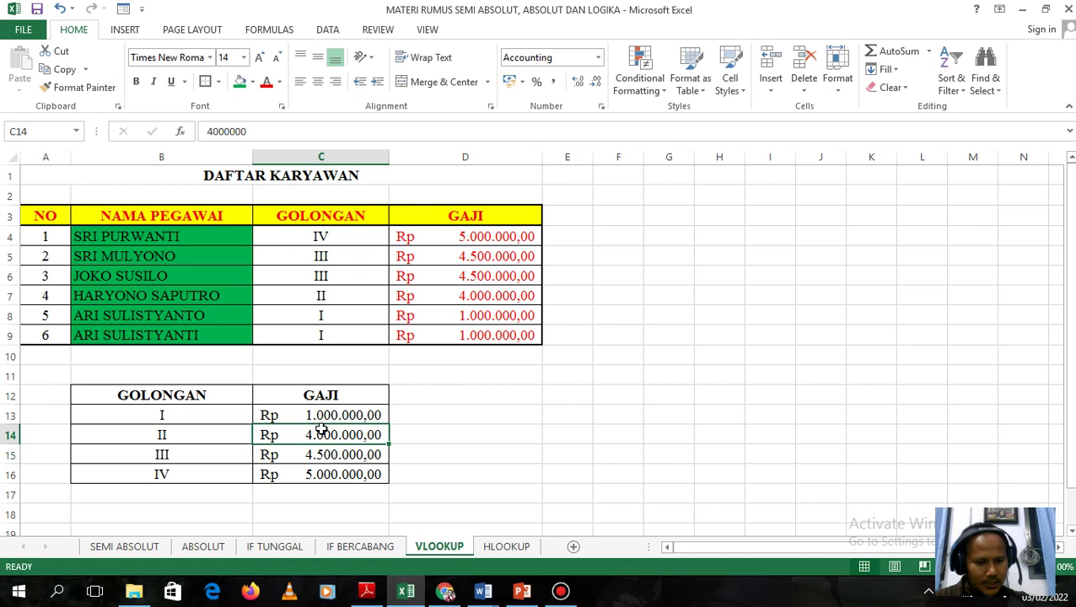
type("2000")
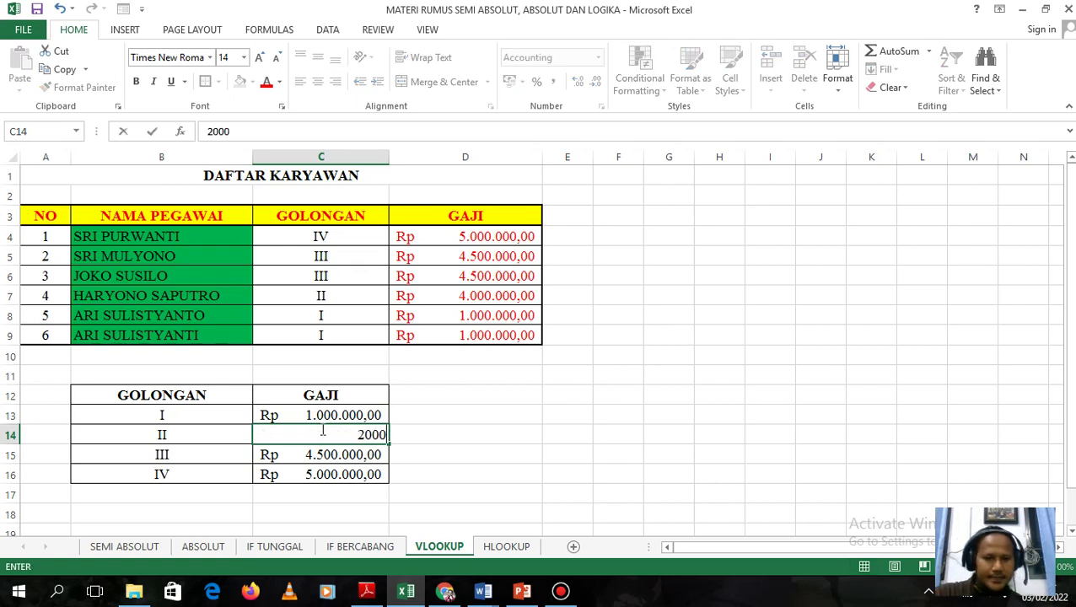
key("Return")
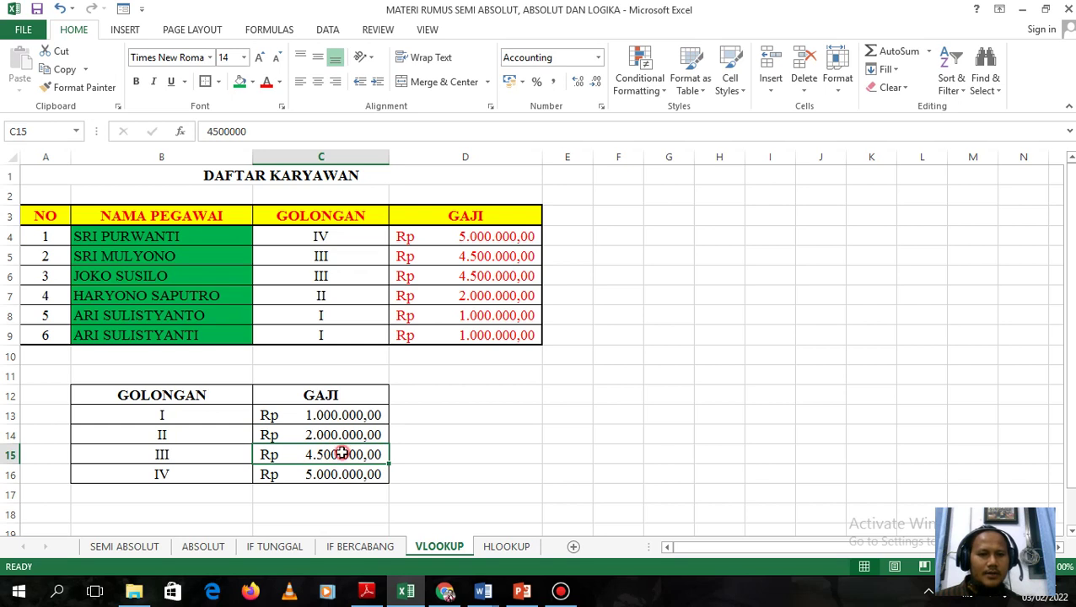
Set the GAJI of GOLONGAN III to 3.000.000 and of GOLONGAN IV to 20.000.000 in the lookup table.
type("3.00")
type("0.000")
key("Return")
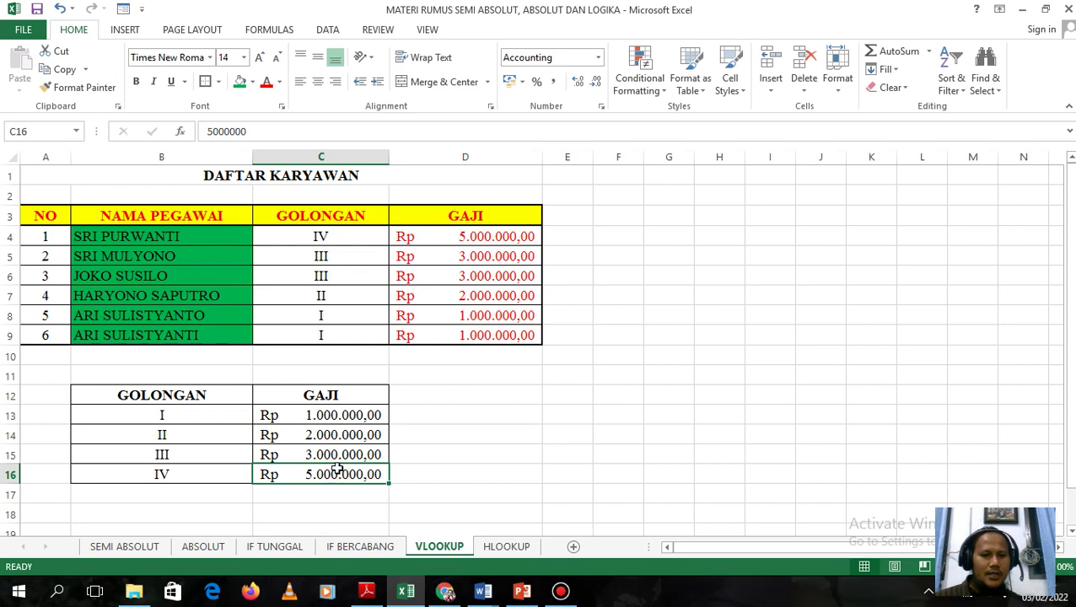
type("20")
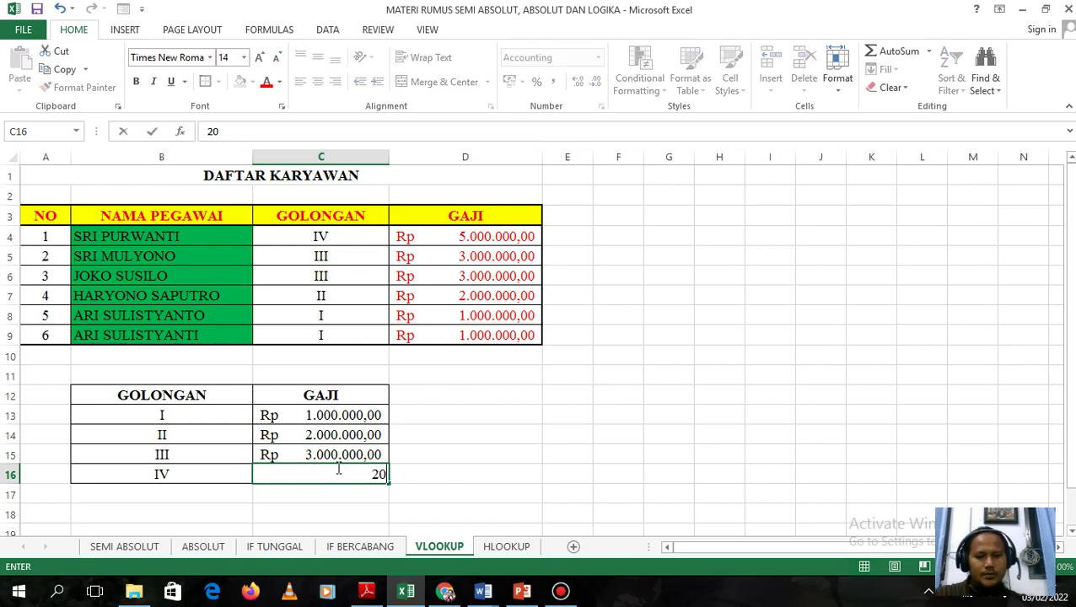
type(".000.000")
key("Return")
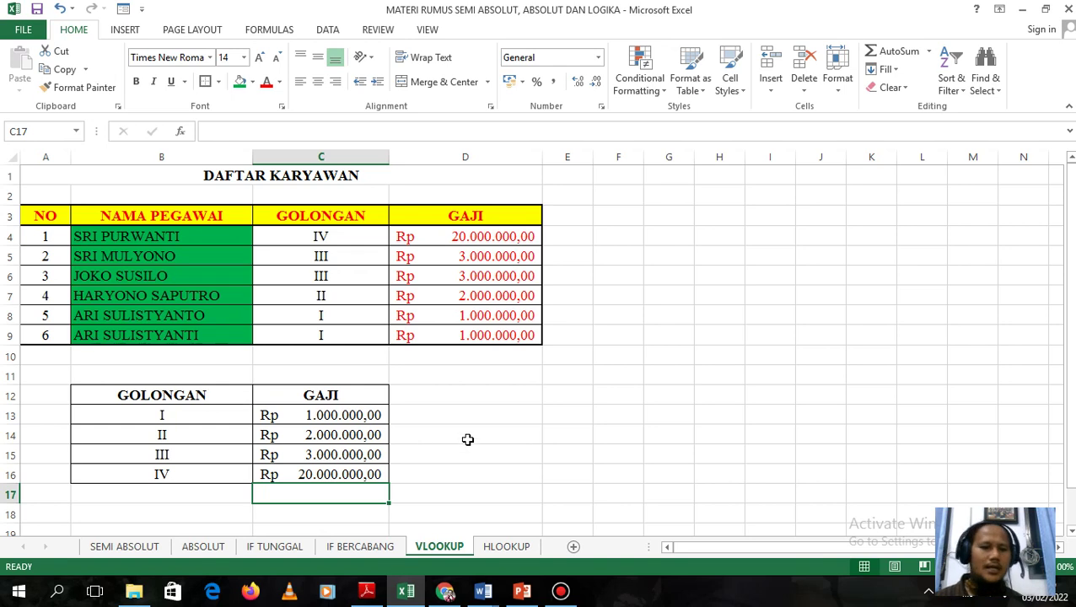
On the HLOOKUP sheet, change the header in B3 to NAMA KARYAWAN.
left_click(504, 547)
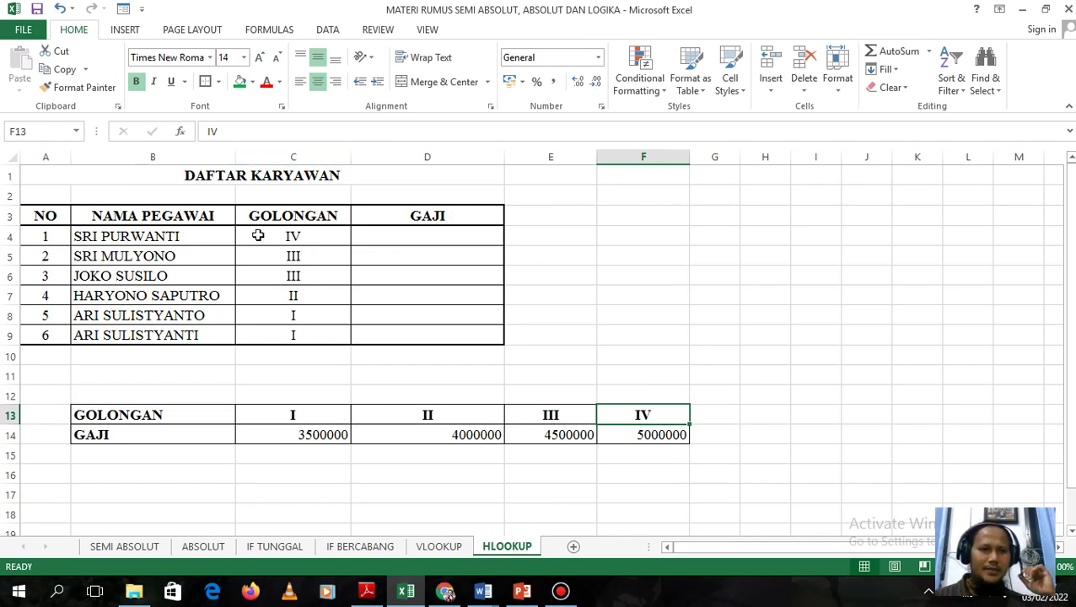
left_click(270, 175)
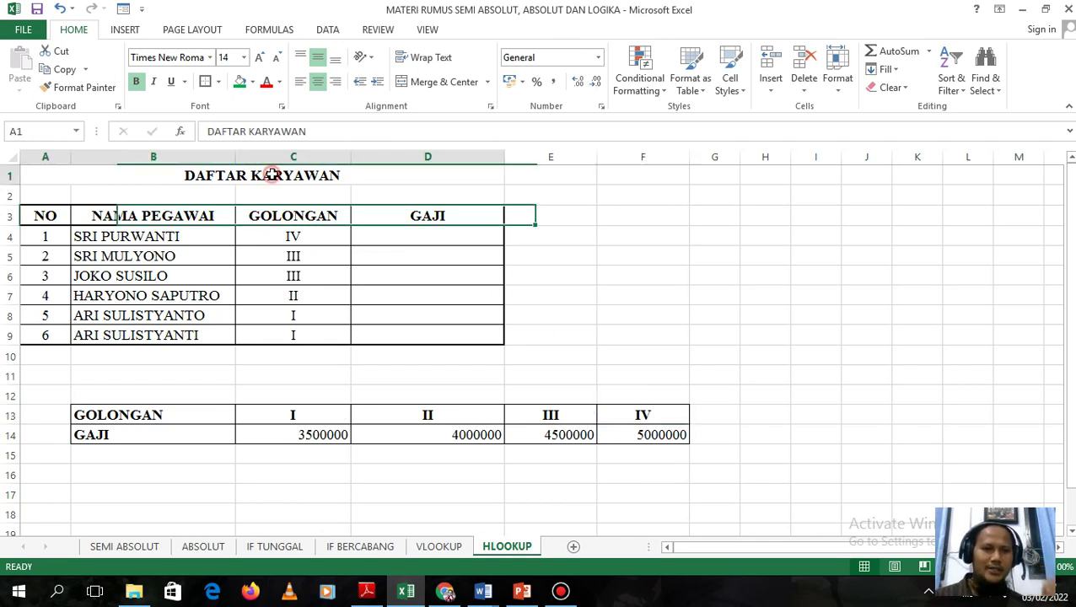
left_click(204, 212)
left_click_drag(289, 132, 242, 126)
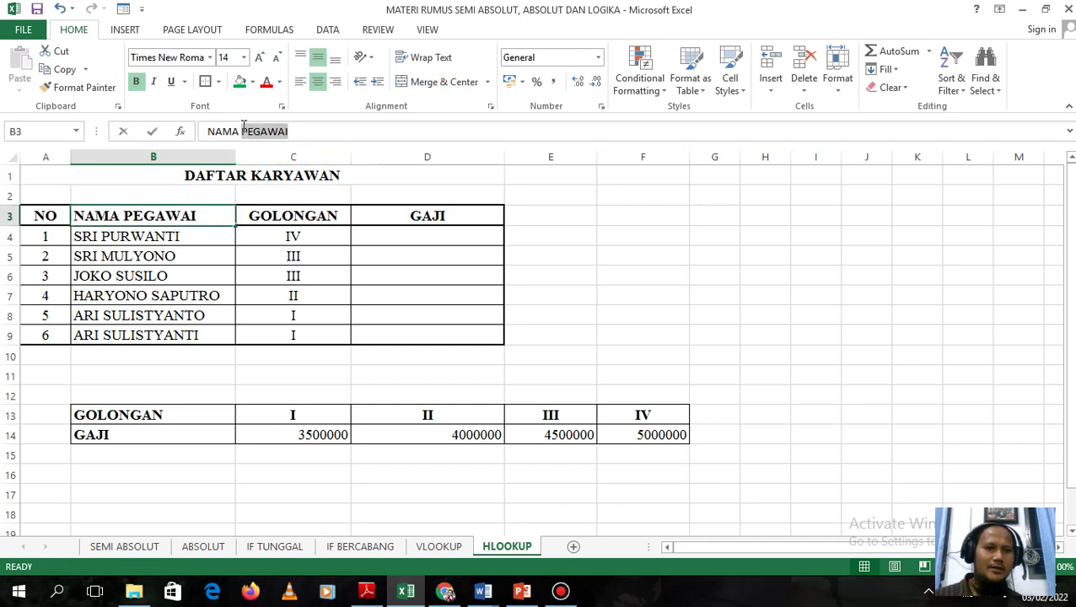
type("KARYAWAN")
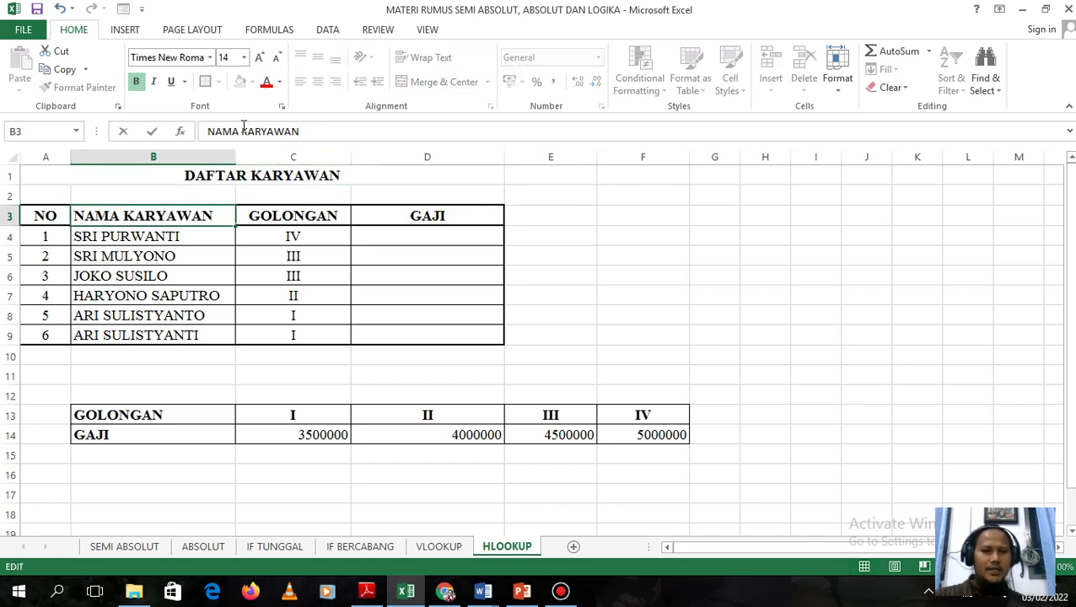
key("Return")
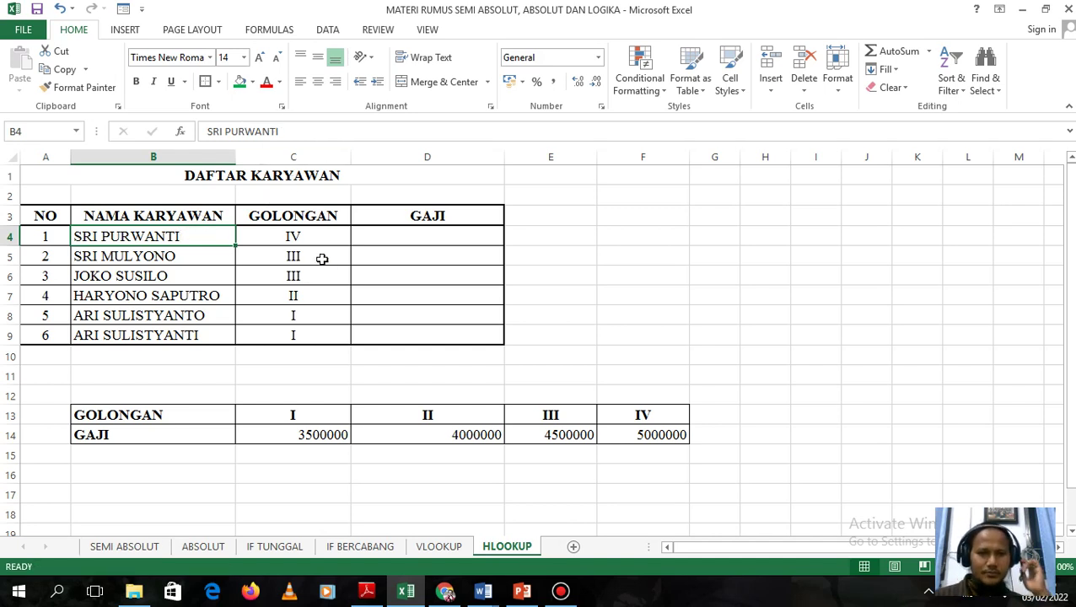
Insert the HLOOKUP function in D4, the first cell under GAJI, choosing it from the list of all functions.
left_click(124, 434)
left_click(438, 216)
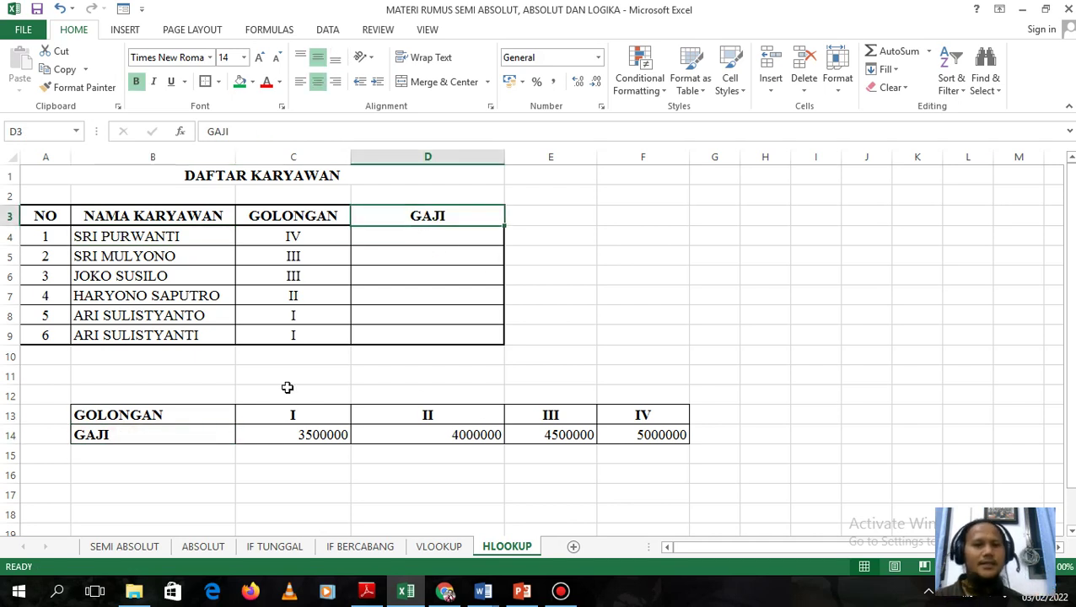
left_click(393, 245)
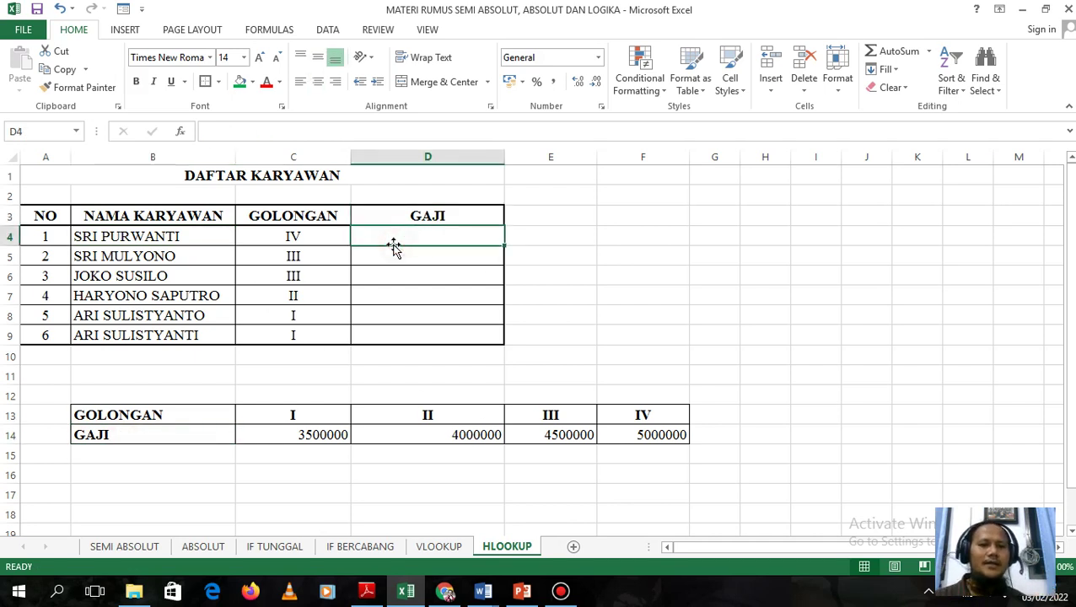
type("=")
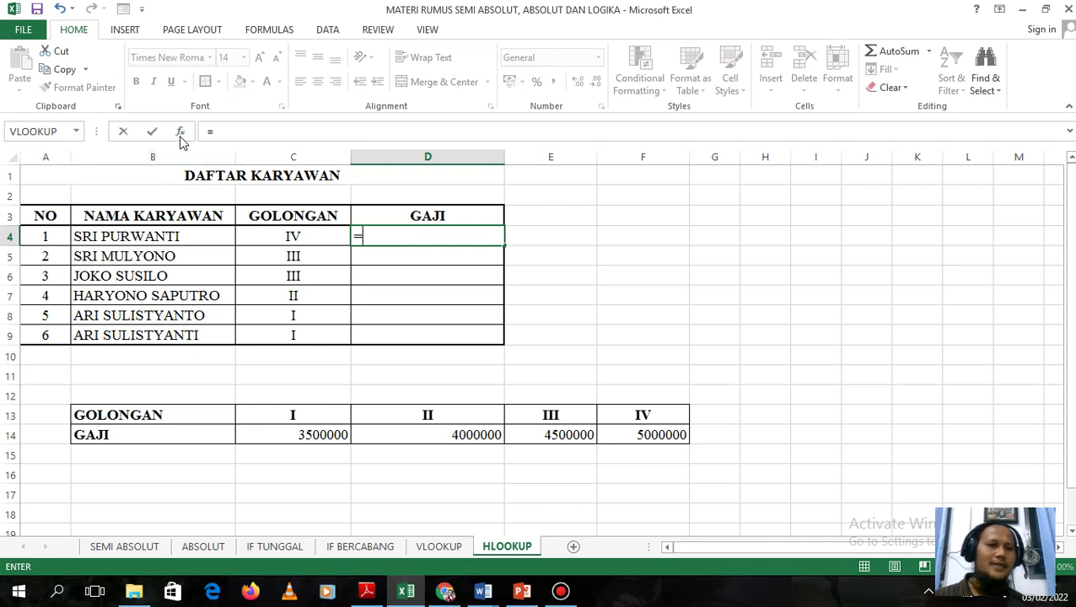
key("BackSpace")
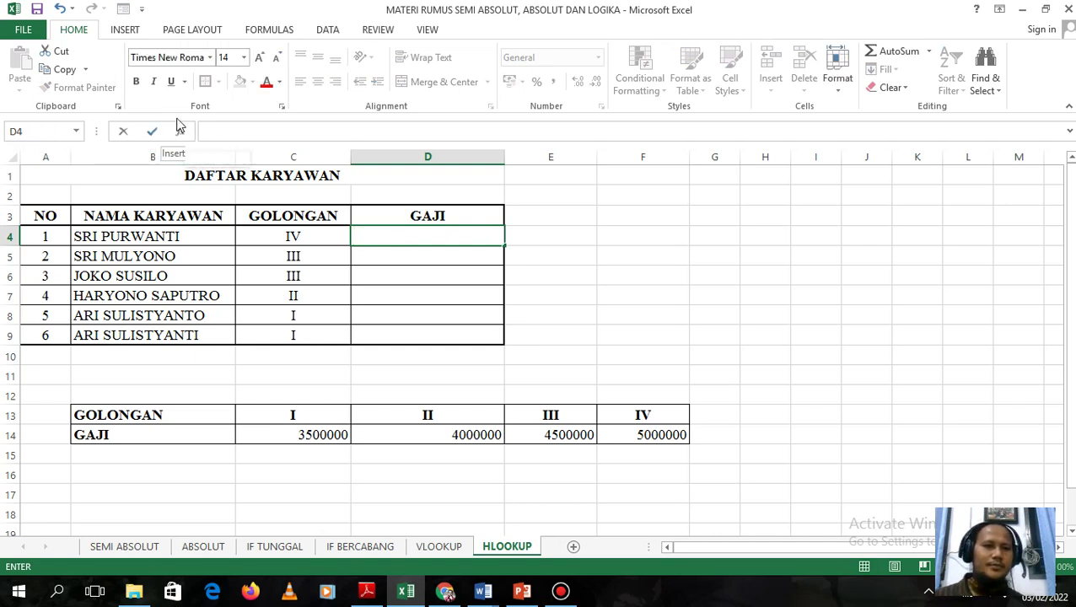
left_click(180, 132)
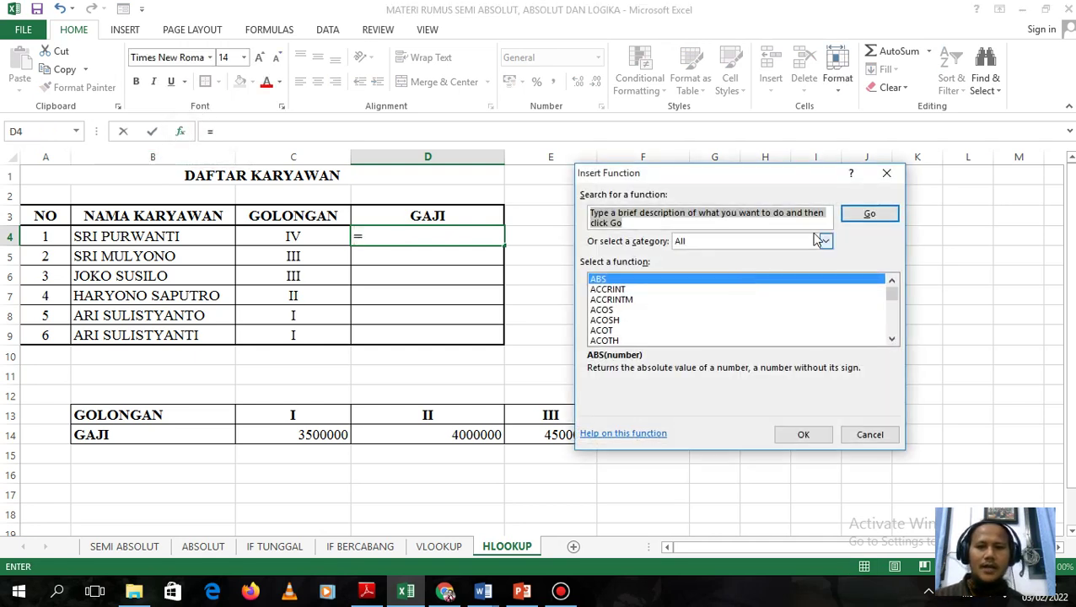
scroll(778, 313, "down", 15)
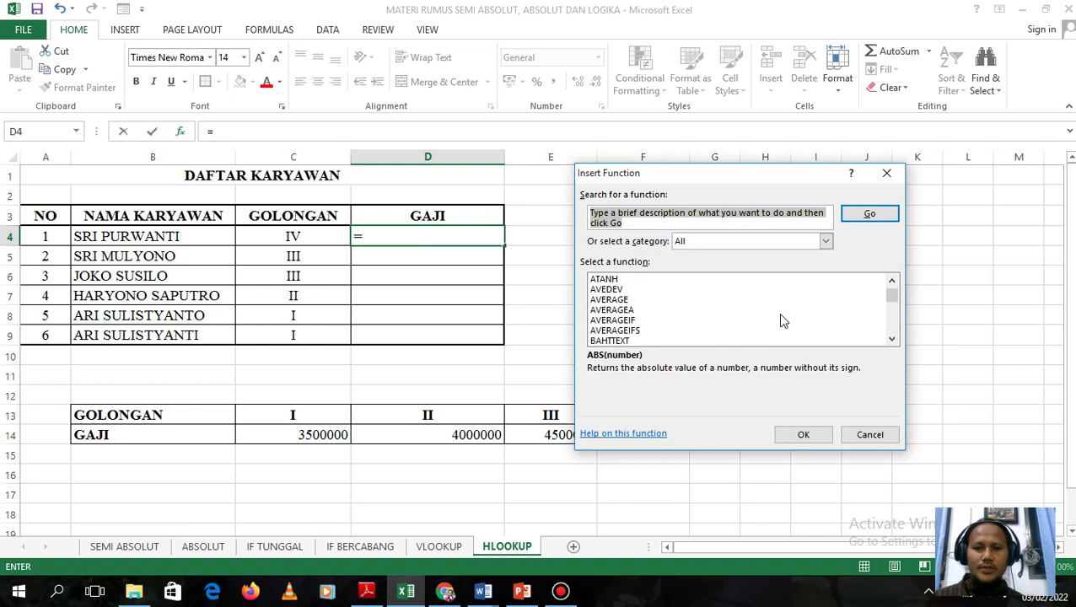
scroll(757, 317, "down", 10)
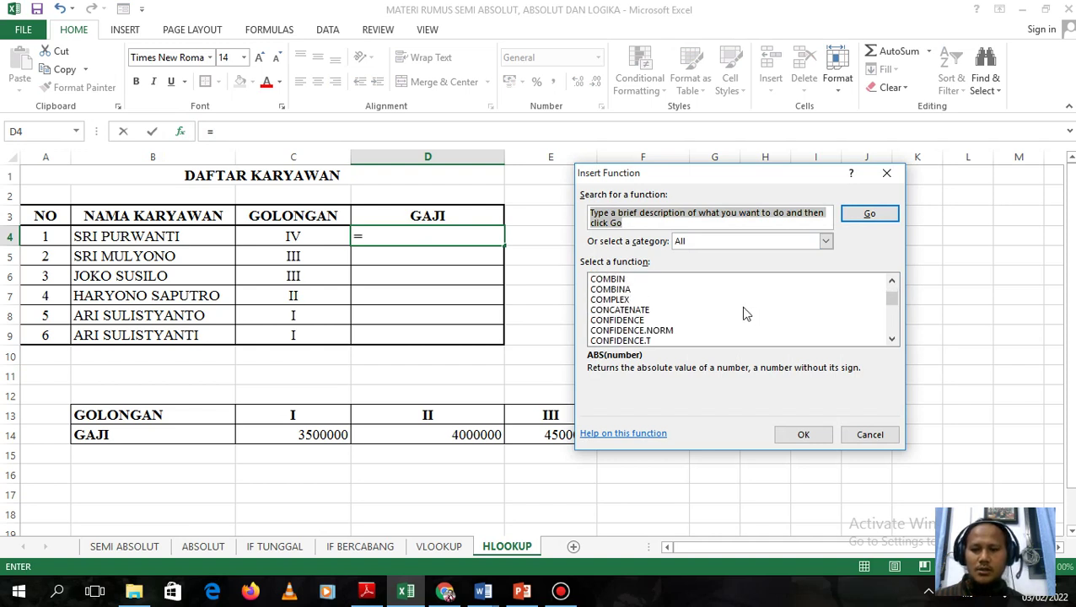
scroll(699, 317, "down", 8)
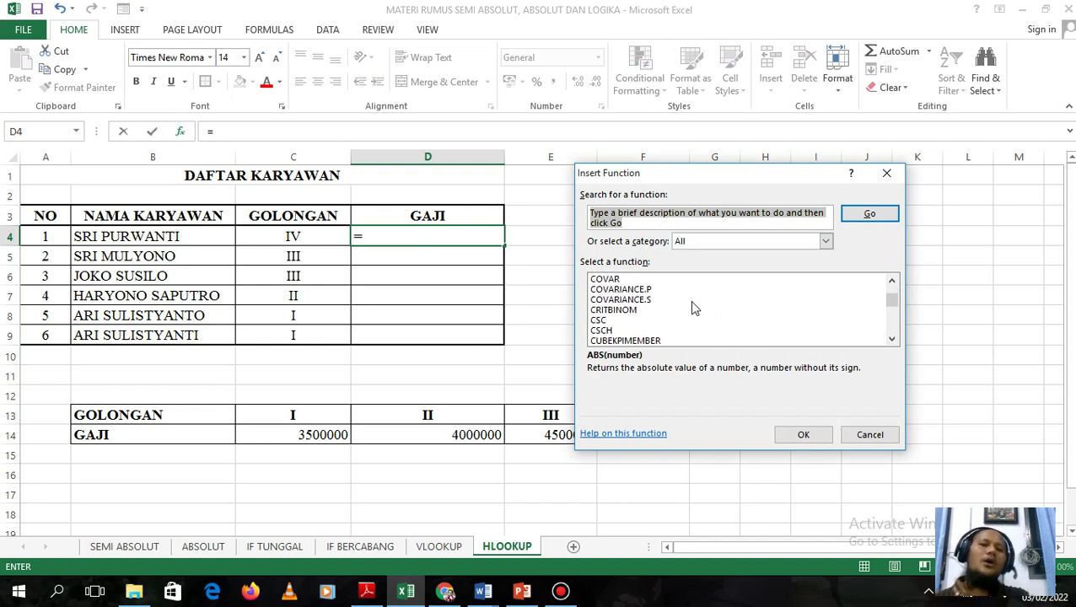
scroll(687, 310, "down", 15)
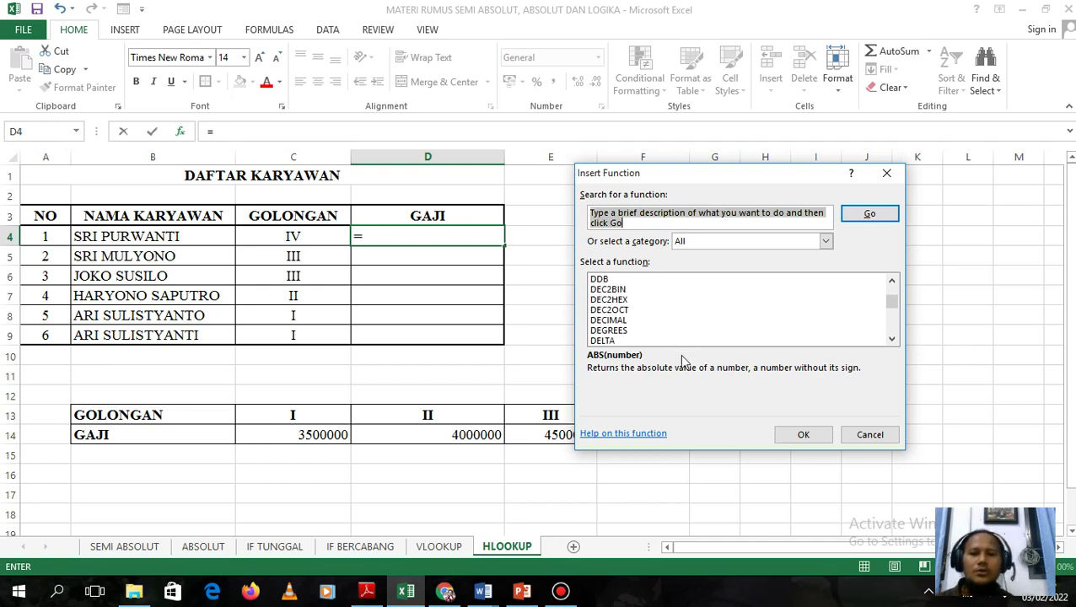
scroll(656, 304, "down", 15)
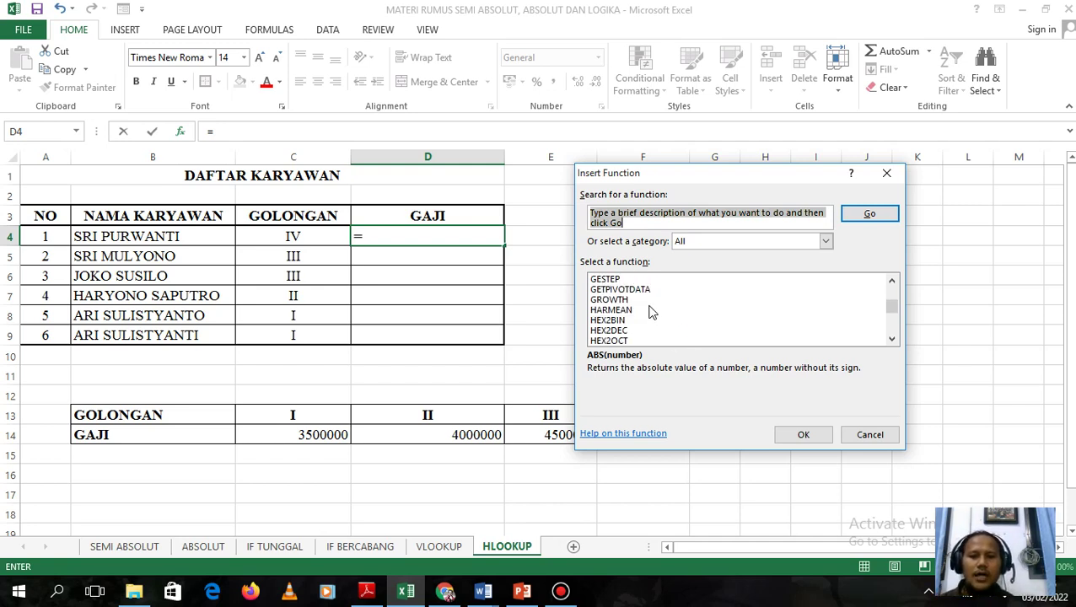
left_click(610, 290)
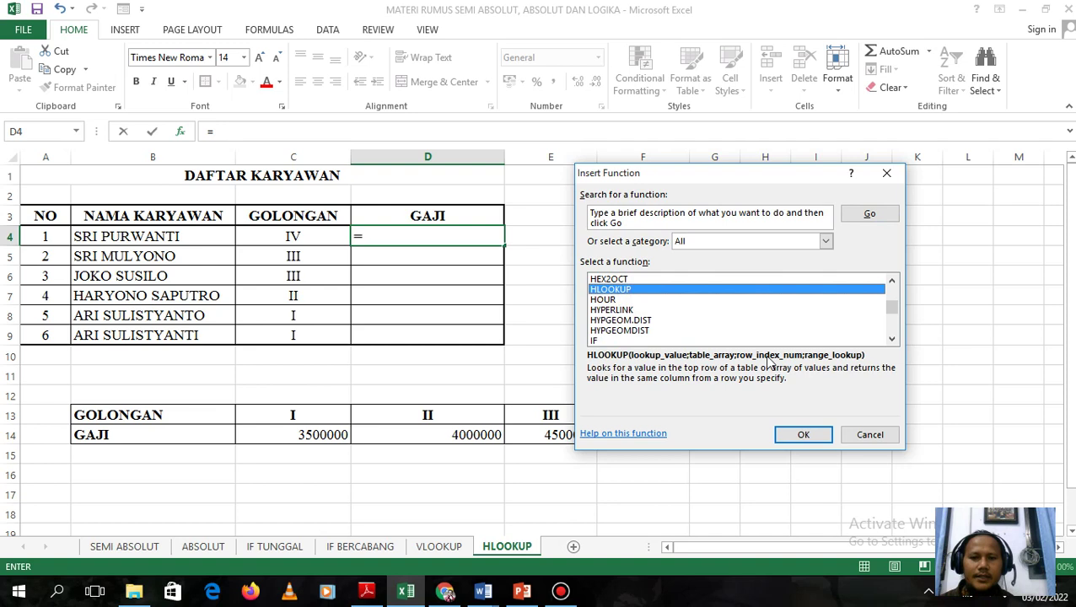
left_click(802, 436)
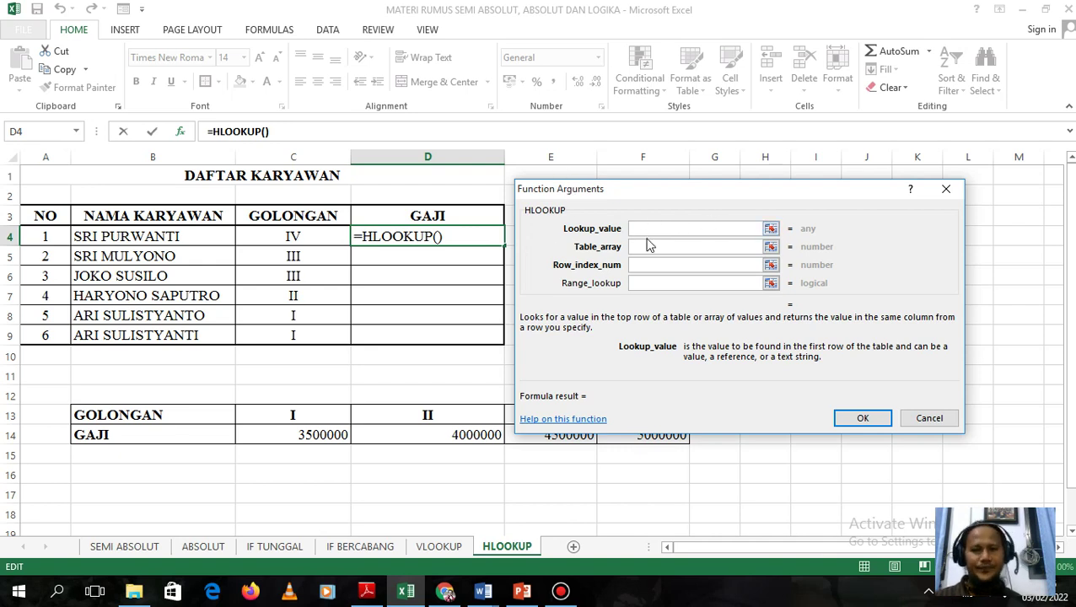
Set HLOOKUP's lookup value to C4 and its table array to the absolute range $B$13:$F$14.
left_click(293, 236)
left_click(638, 246)
left_click(643, 247)
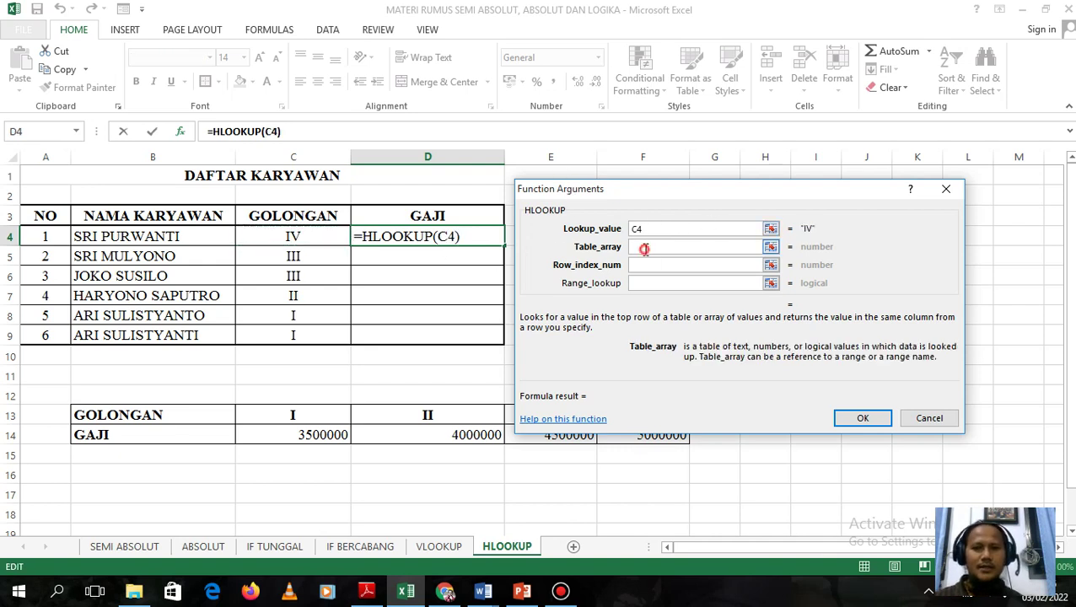
left_click_drag(160, 414, 298, 416)
left_click(297, 415)
left_click_drag(201, 415, 621, 437)
left_click_drag(321, 417, 619, 432)
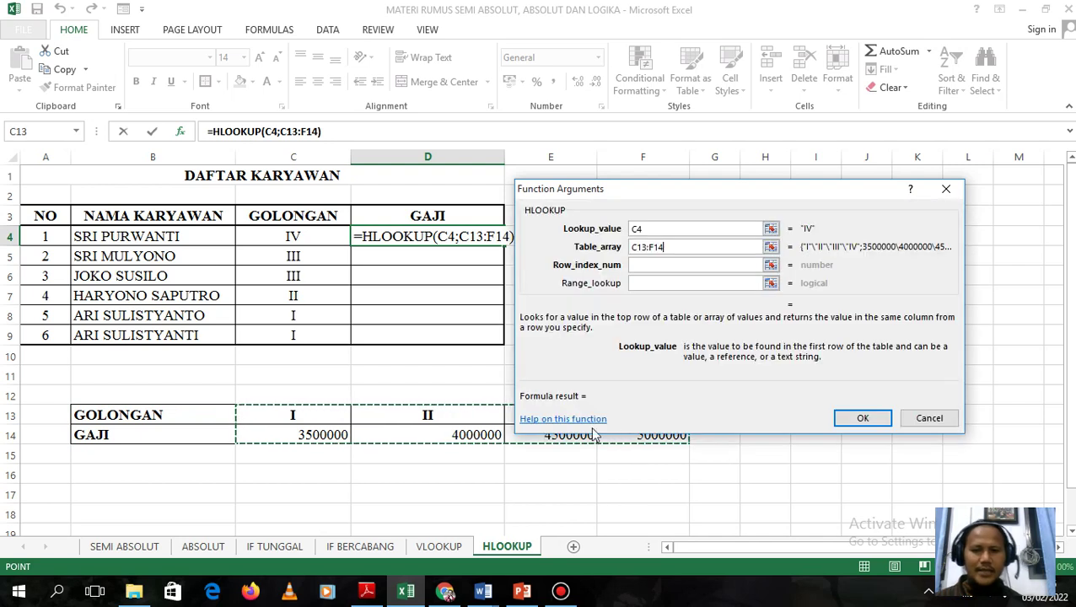
left_click_drag(211, 415, 609, 437)
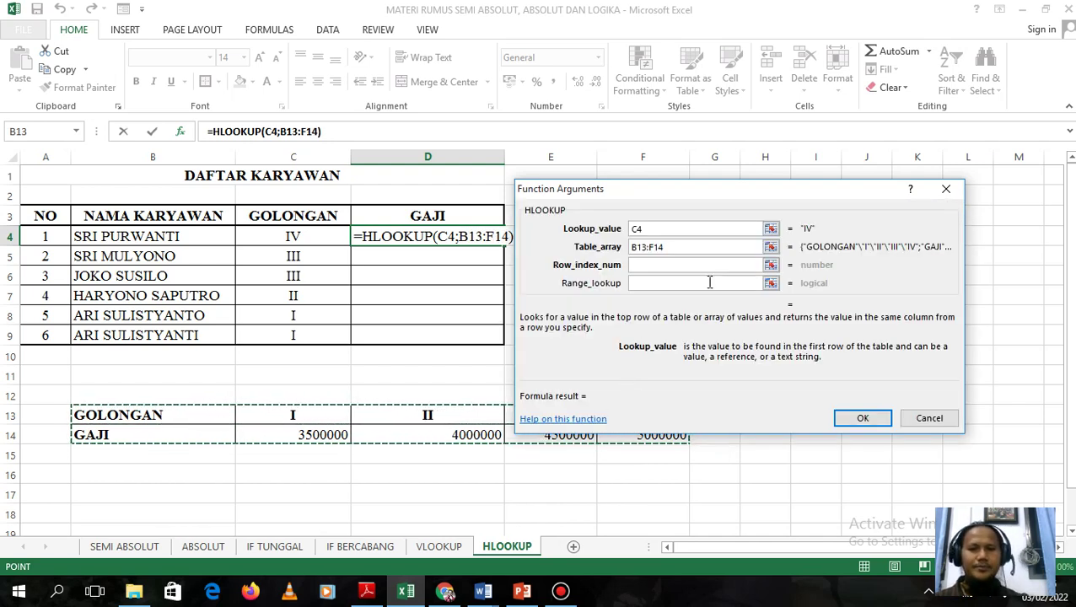
key("F4")
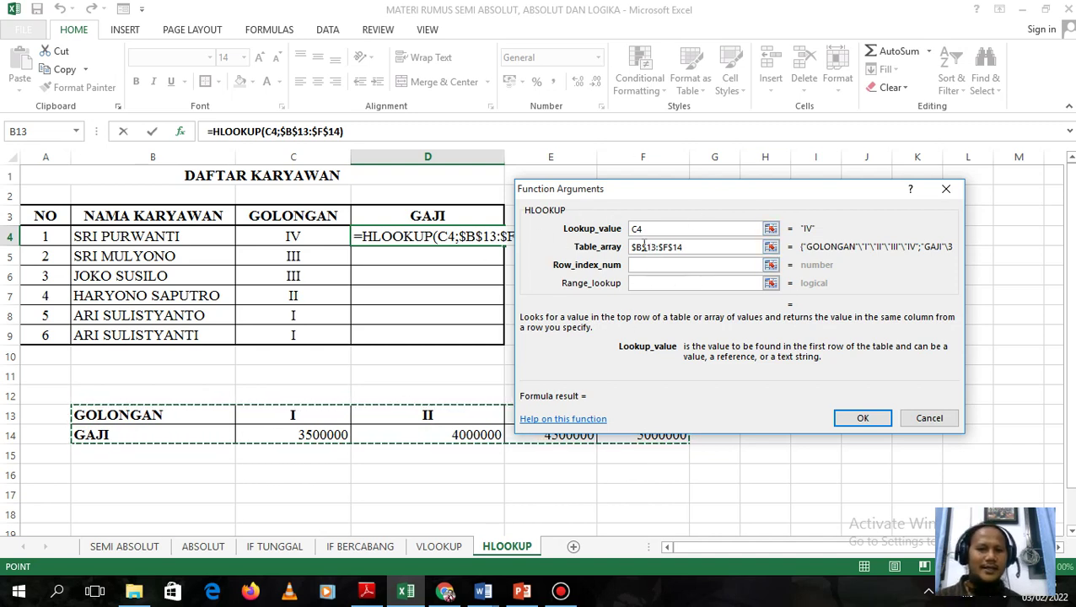
left_click(649, 264)
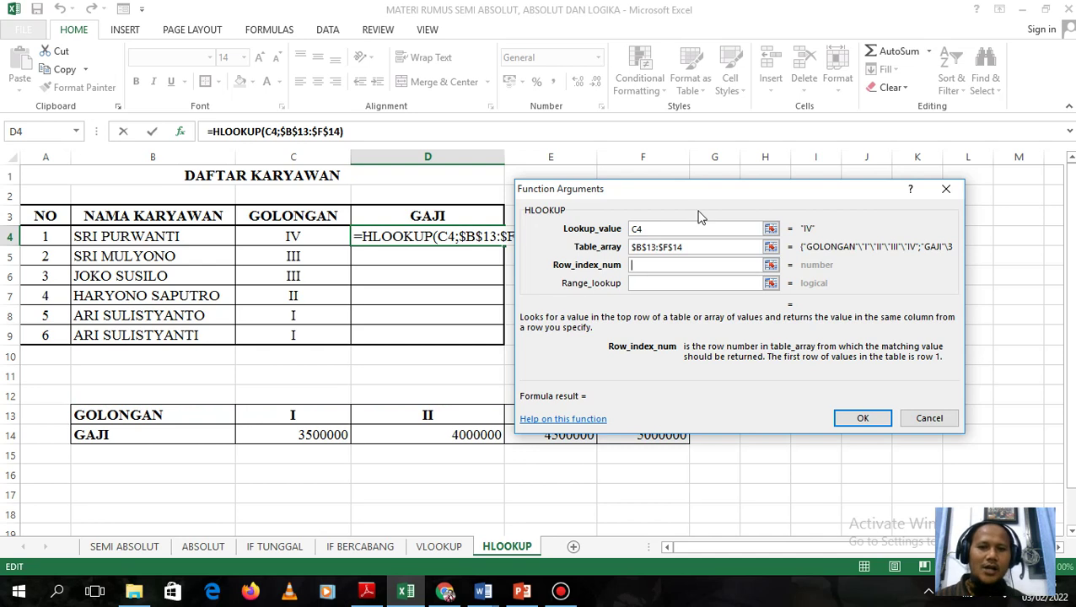
left_click_drag(701, 186, 673, 162)
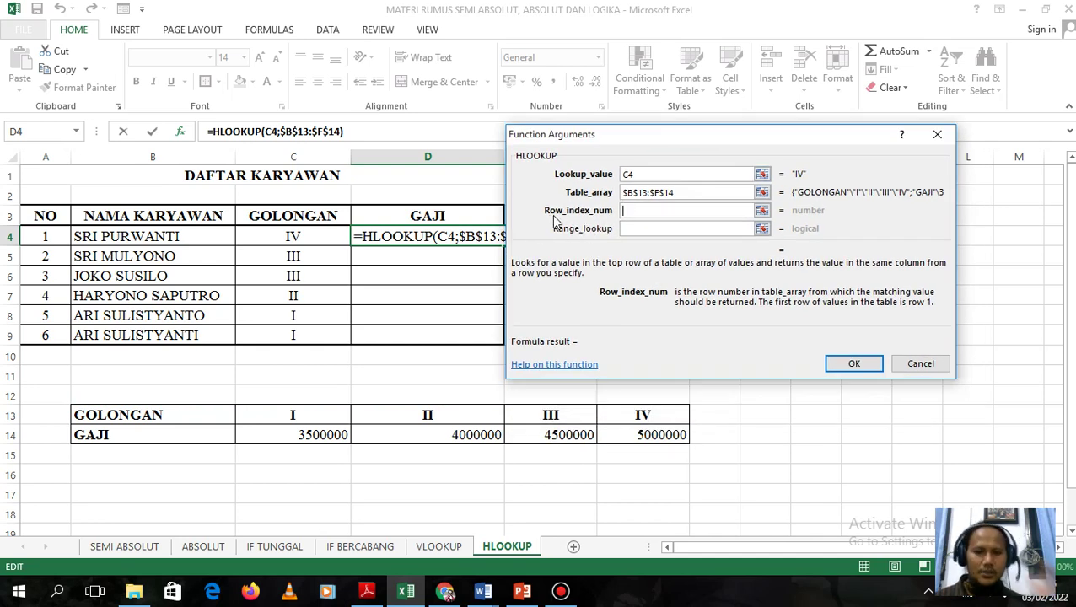
left_click_drag(168, 413, 671, 415)
left_click_drag(136, 434, 632, 435)
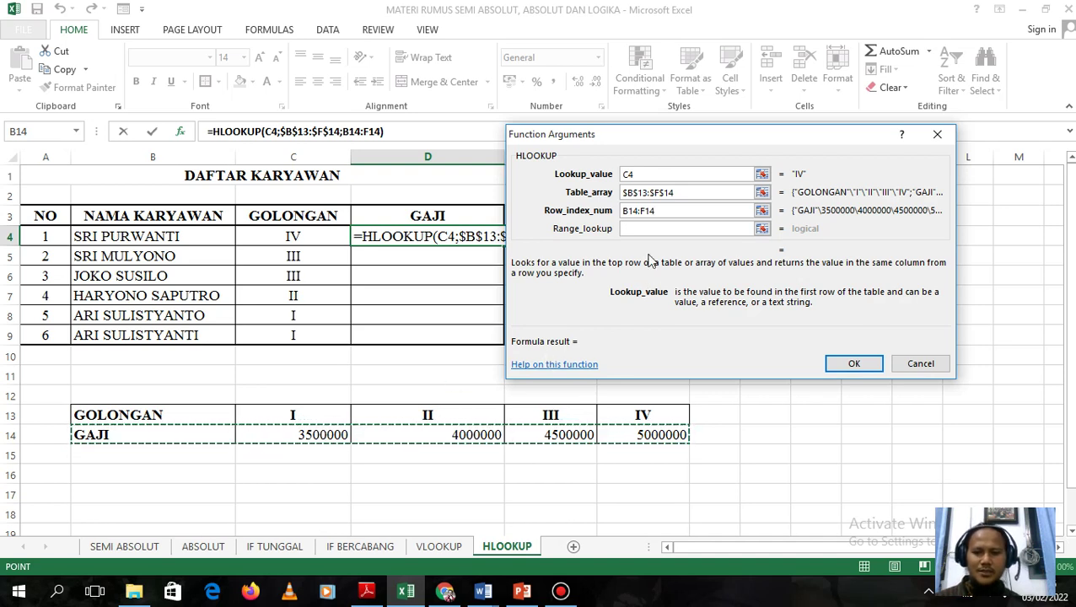
key("BackSpace")
key("BackSpace")
key("BackSpace")
key("BackSpace")
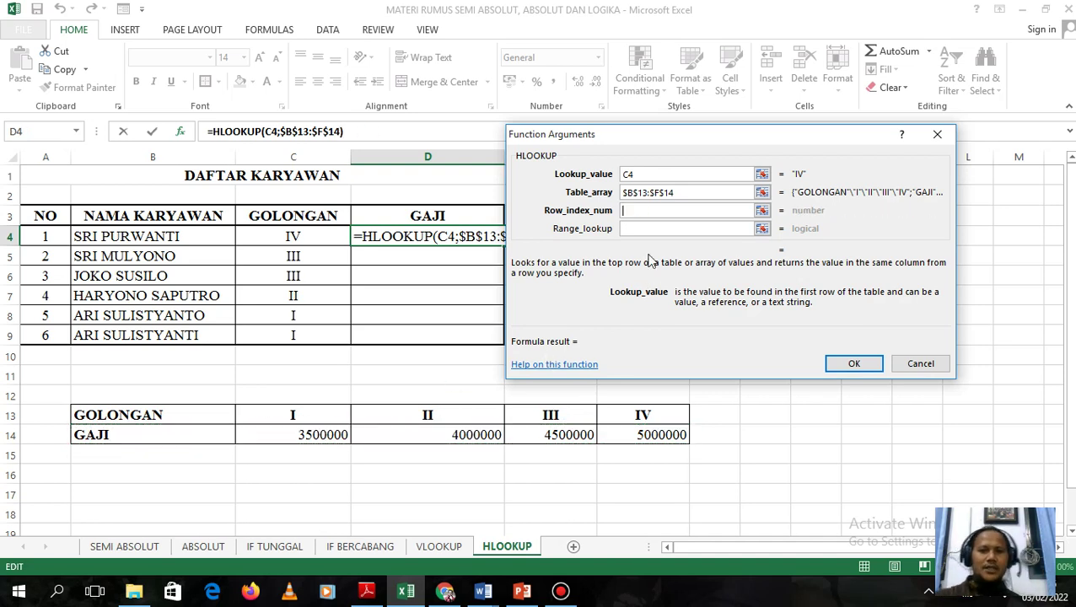
Set the row index number to 2, apply the formula in D4 and fill it down through D9.
type("2")
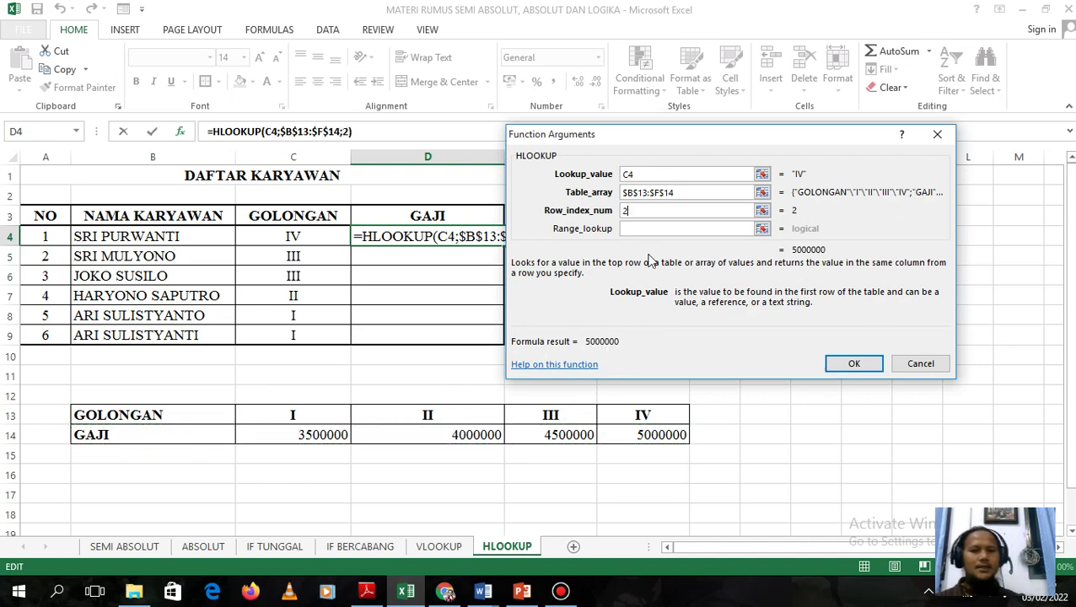
left_click(851, 364)
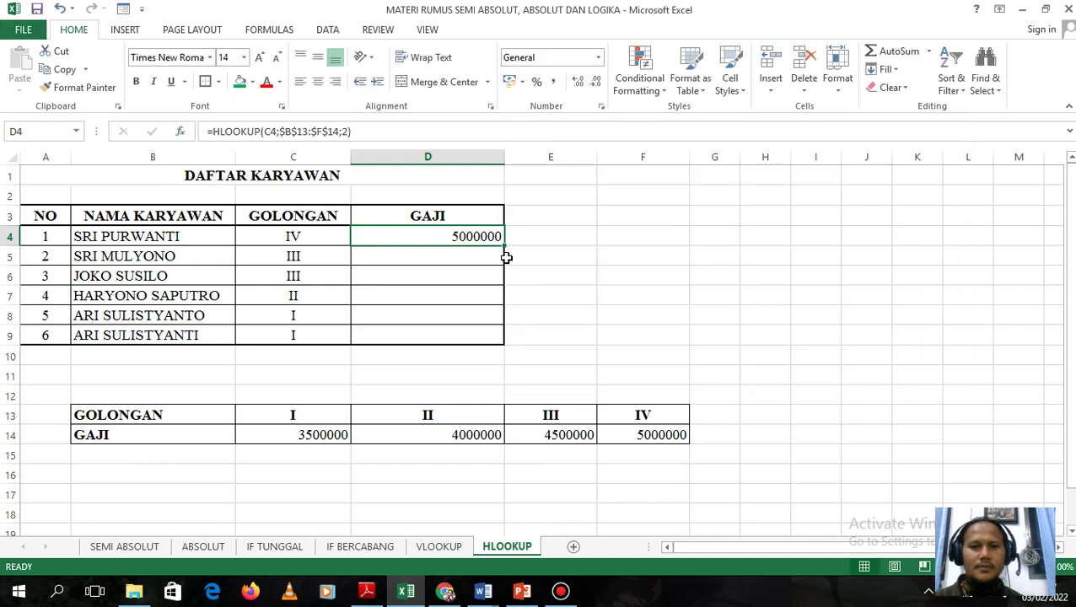
left_click_drag(504, 245, 502, 343)
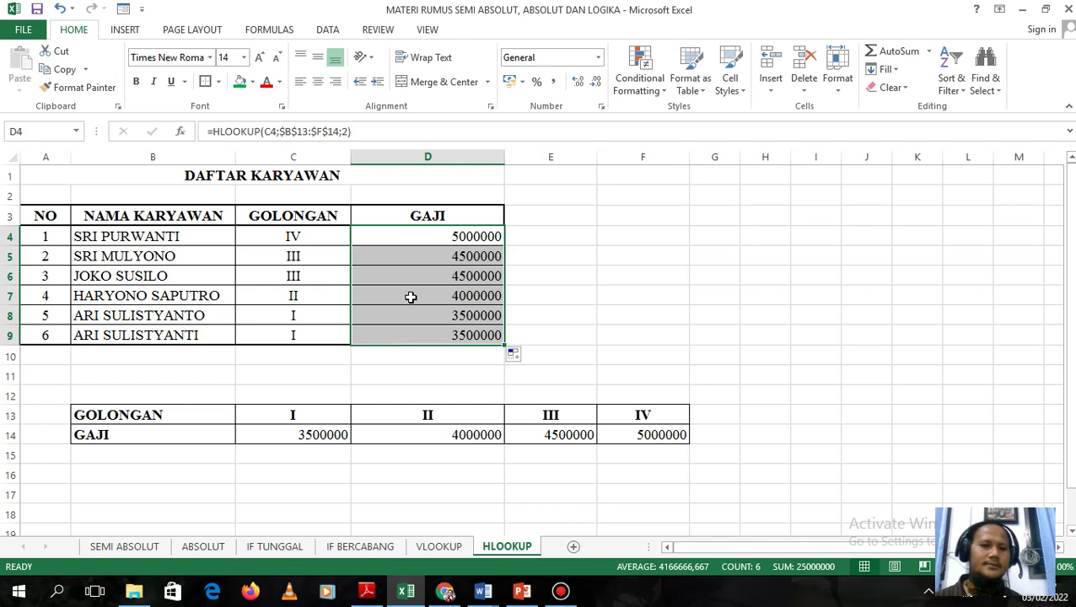
Format the GAJI results in D4:D9 as Accounting with the Rp symbol and two decimal places.
right_click(444, 235)
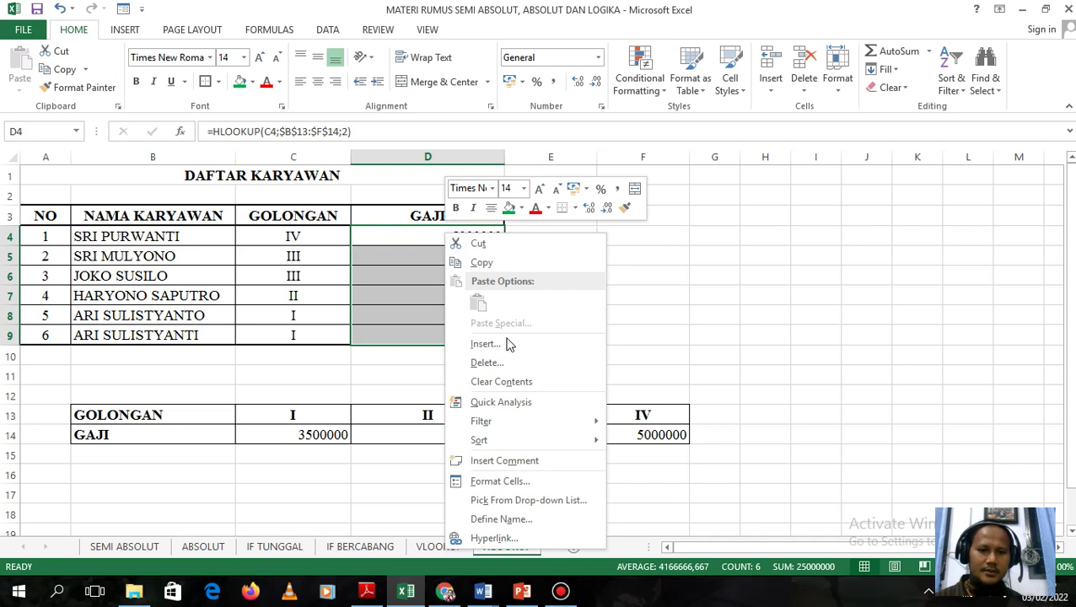
left_click(489, 482)
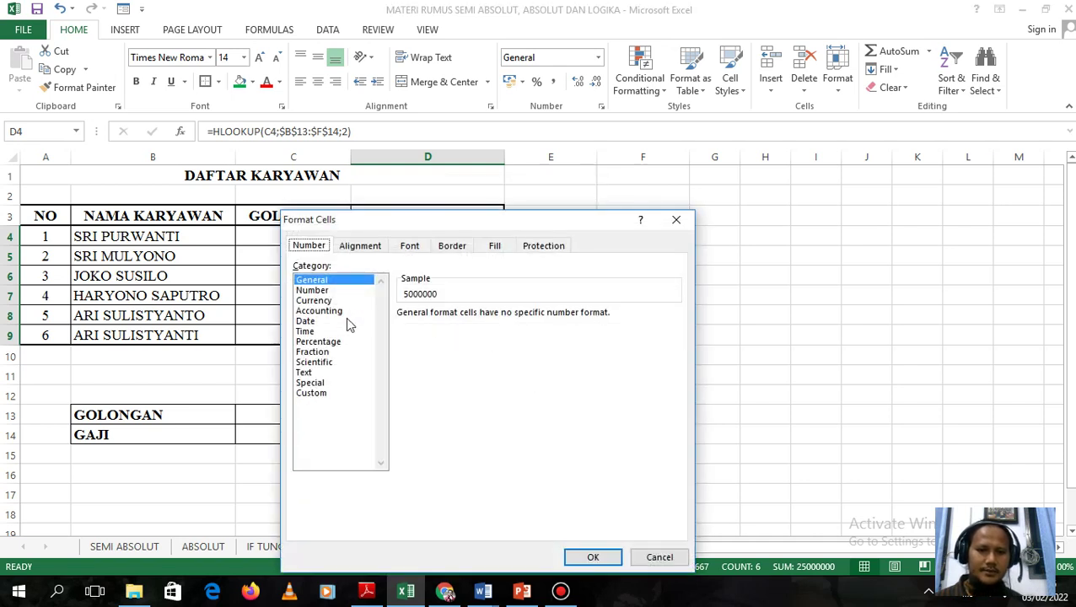
left_click(320, 310)
left_click(504, 314)
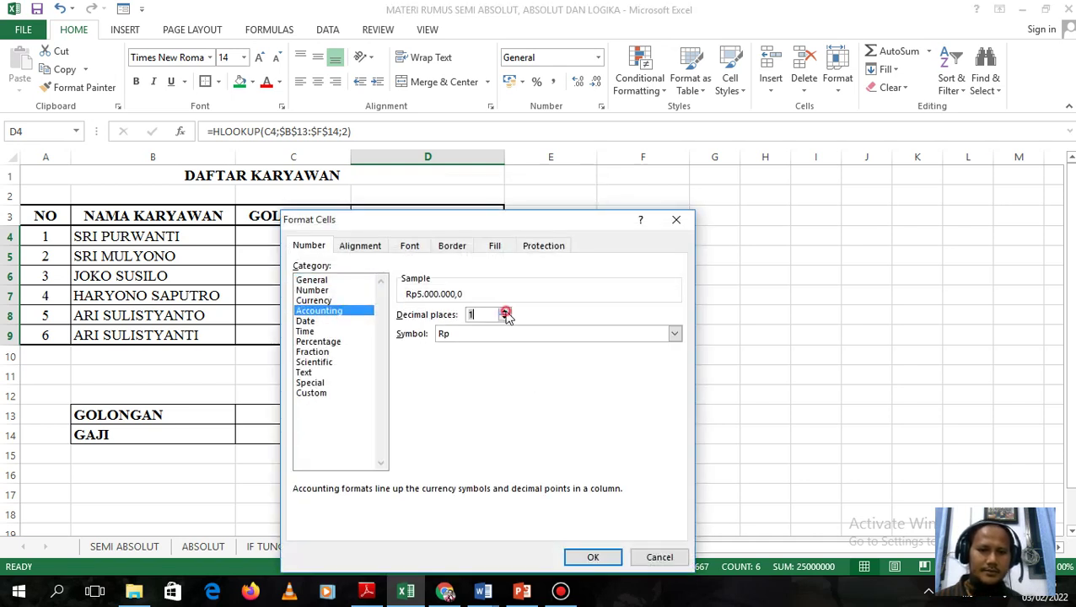
left_click(590, 557)
left_click(542, 397)
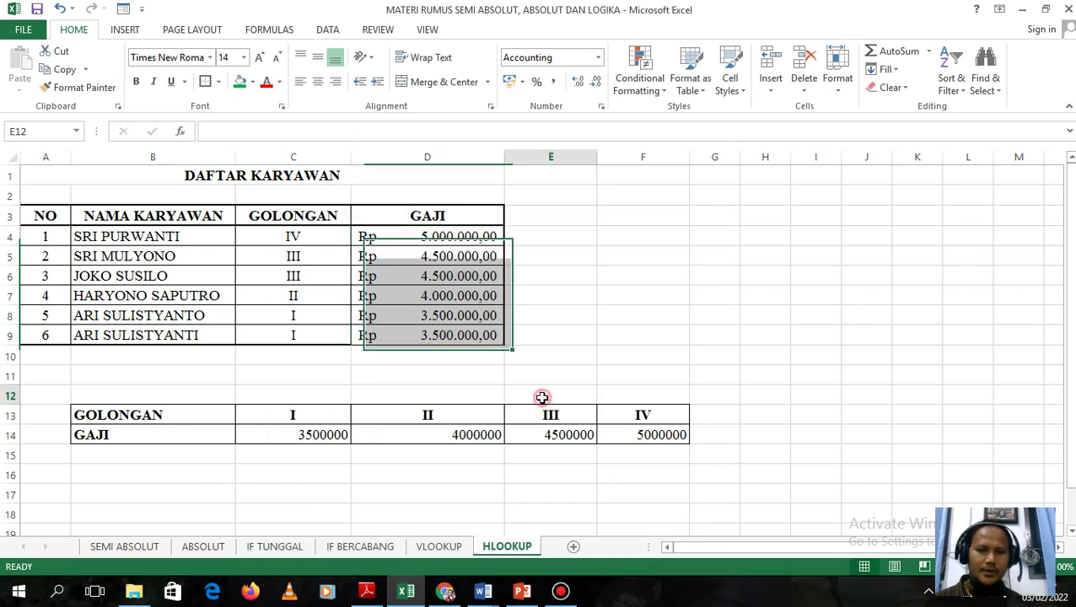
Go through the GOLONGAN and GAJI rows of the lookup table cell by cell to review its horizontal layout.
left_click(215, 409)
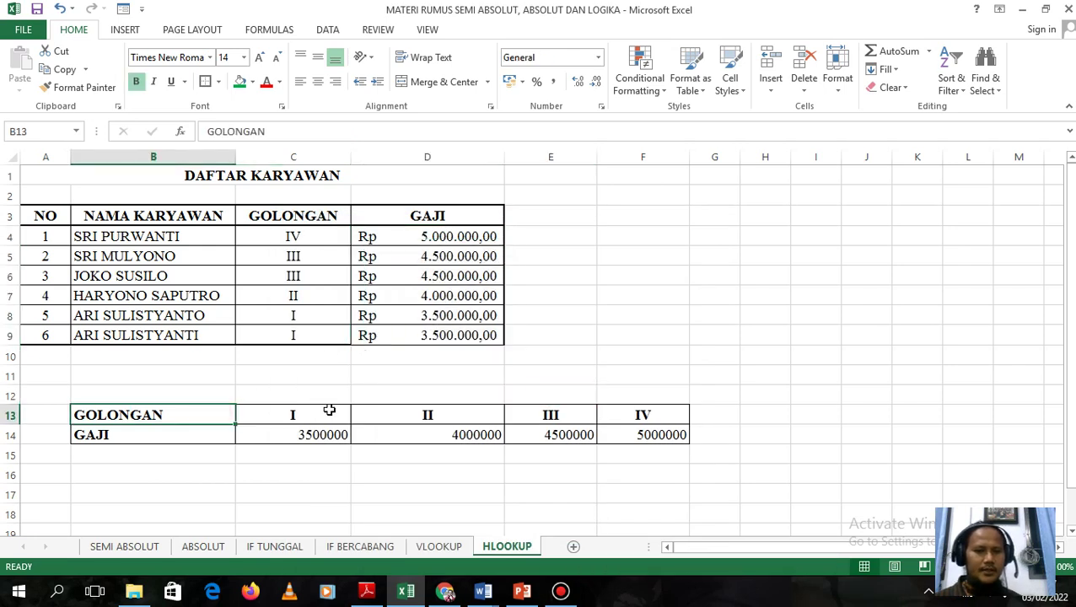
left_click(329, 410)
left_click(382, 417)
left_click(531, 417)
left_click(616, 419)
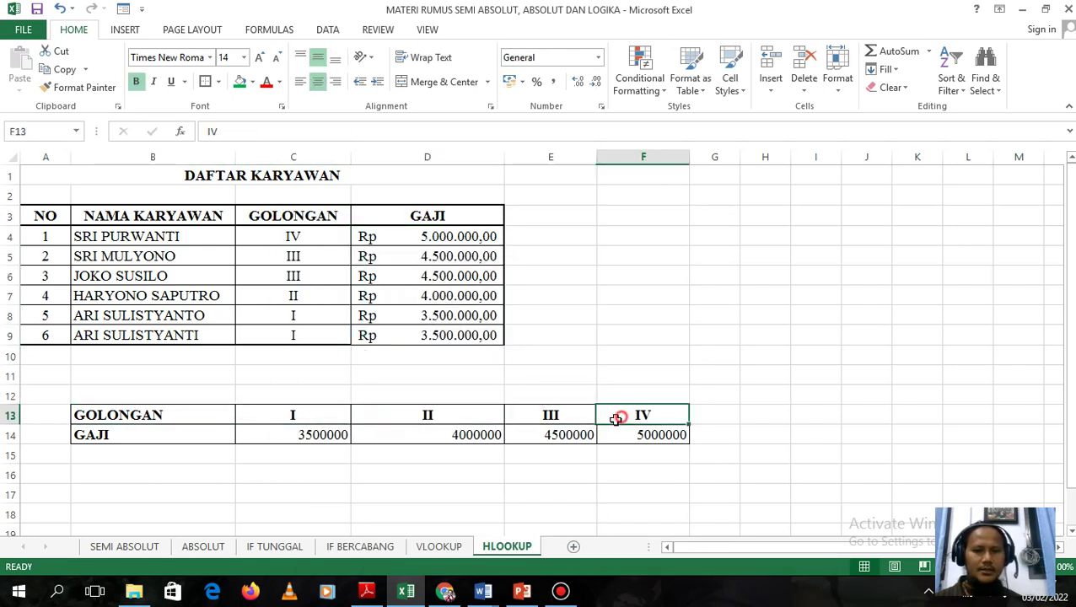
left_click(174, 434)
left_click(272, 435)
left_click(419, 432)
left_click(566, 432)
left_click(619, 435)
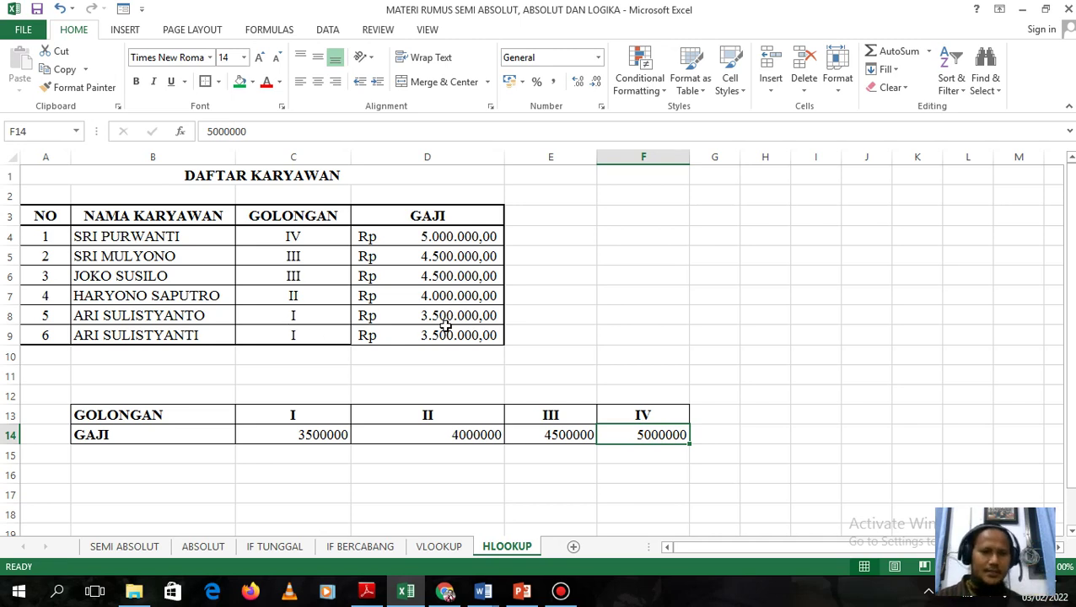
In the lookup table, set the GAJI of GOLONGAN I to 10000000 and of GOLONGAN II to 25000000.
left_click(311, 435)
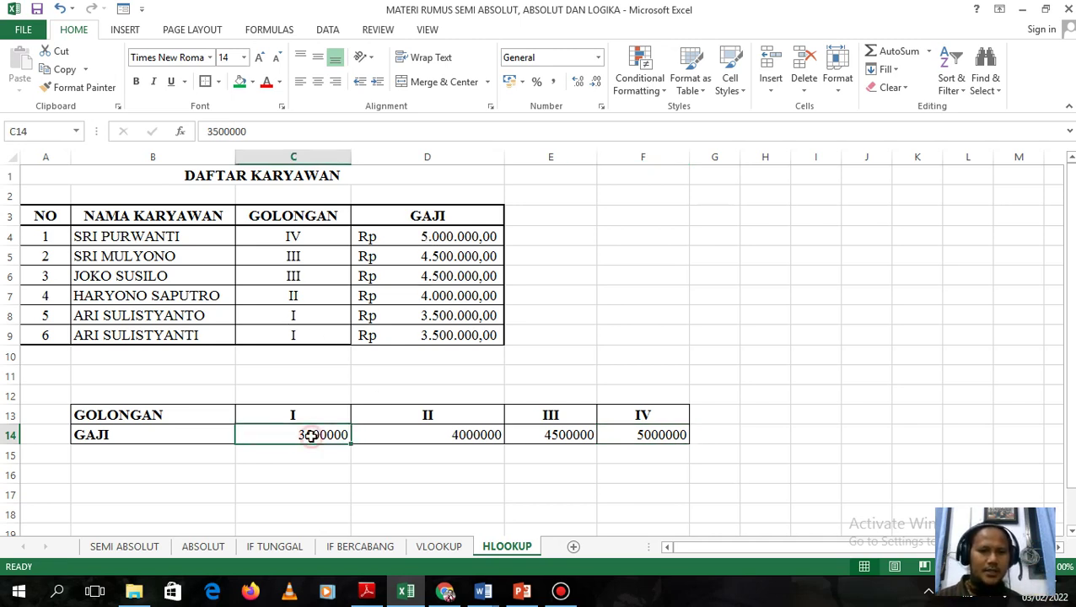
type("10000")
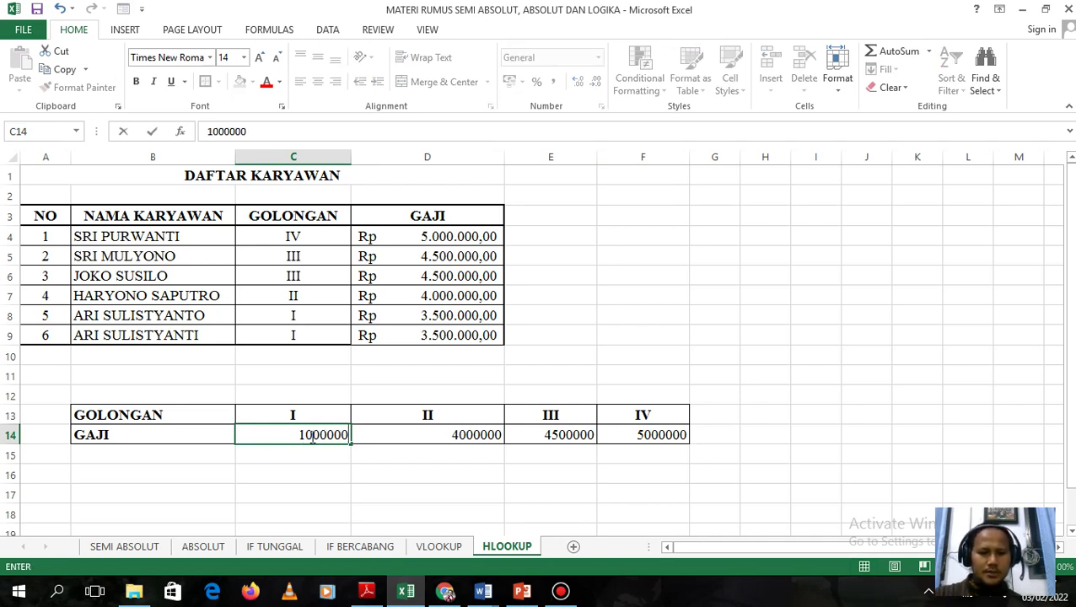
key("Return")
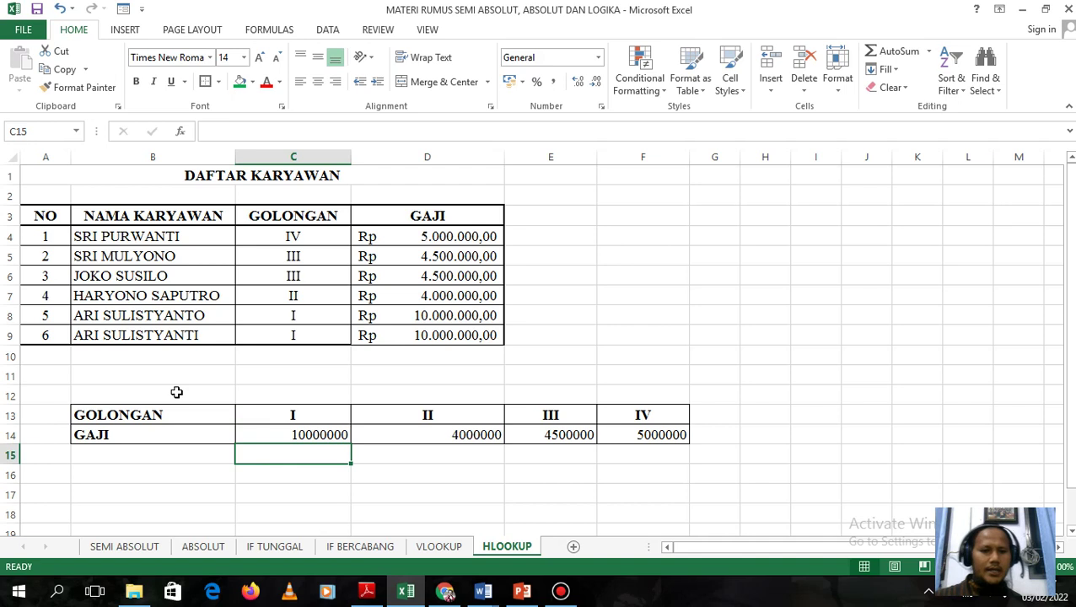
left_click(391, 437)
type("2")
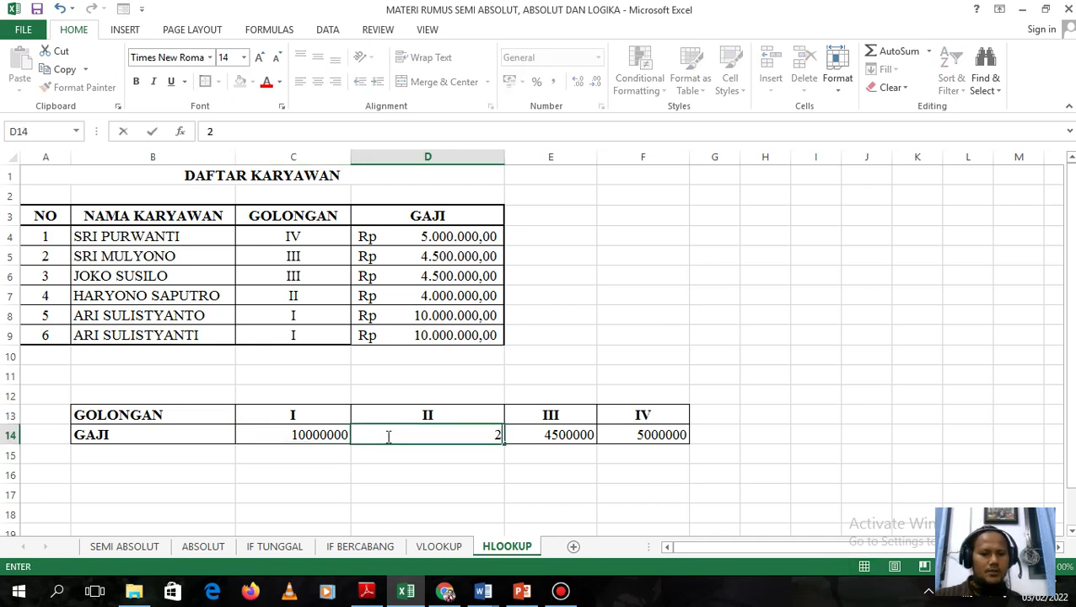
type("5000000")
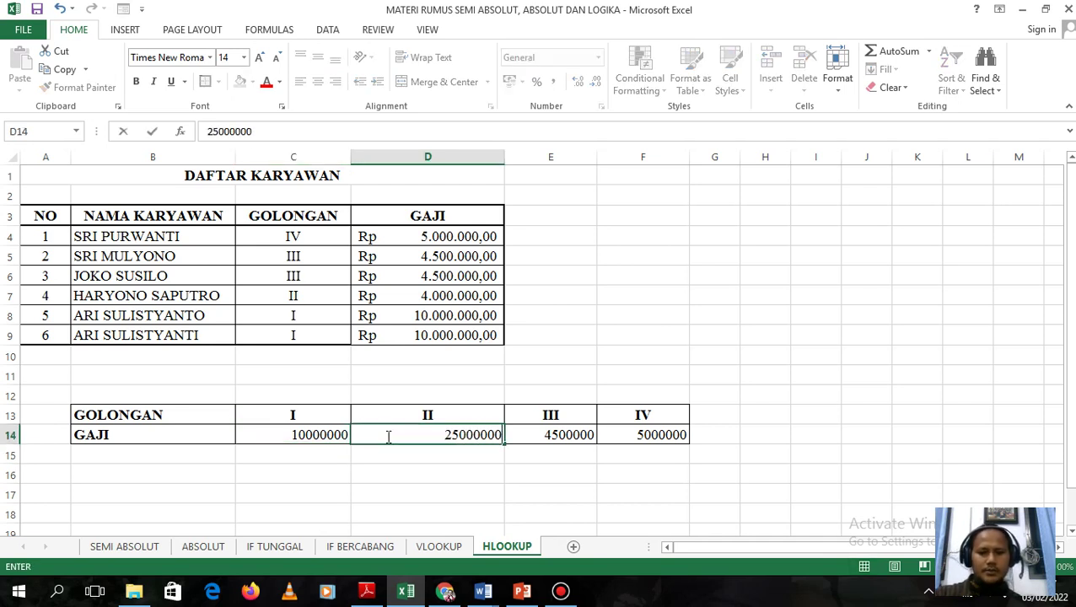
key("Return")
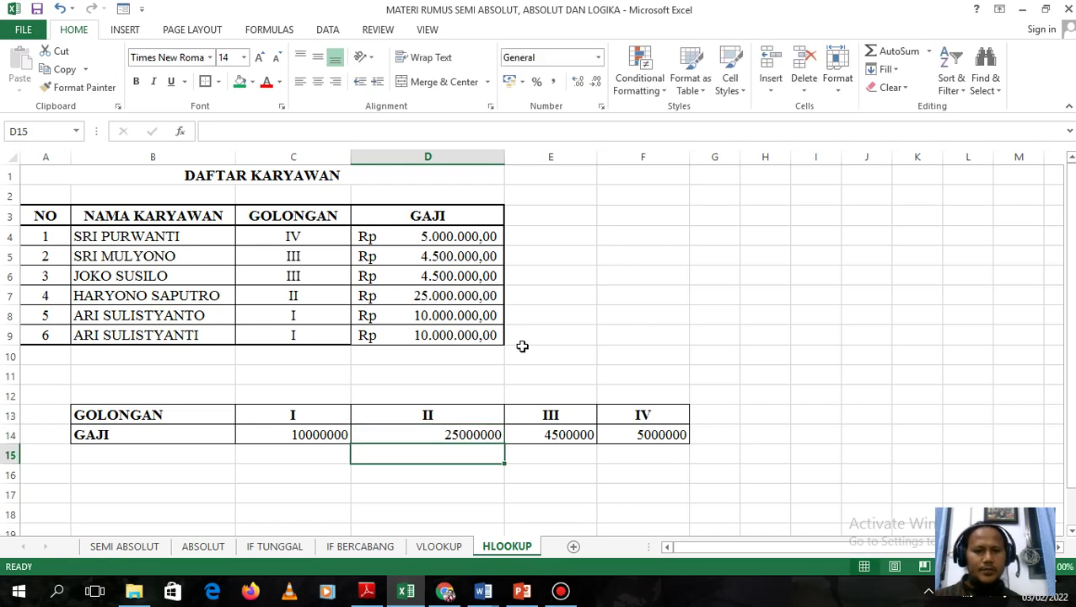
left_click(547, 433)
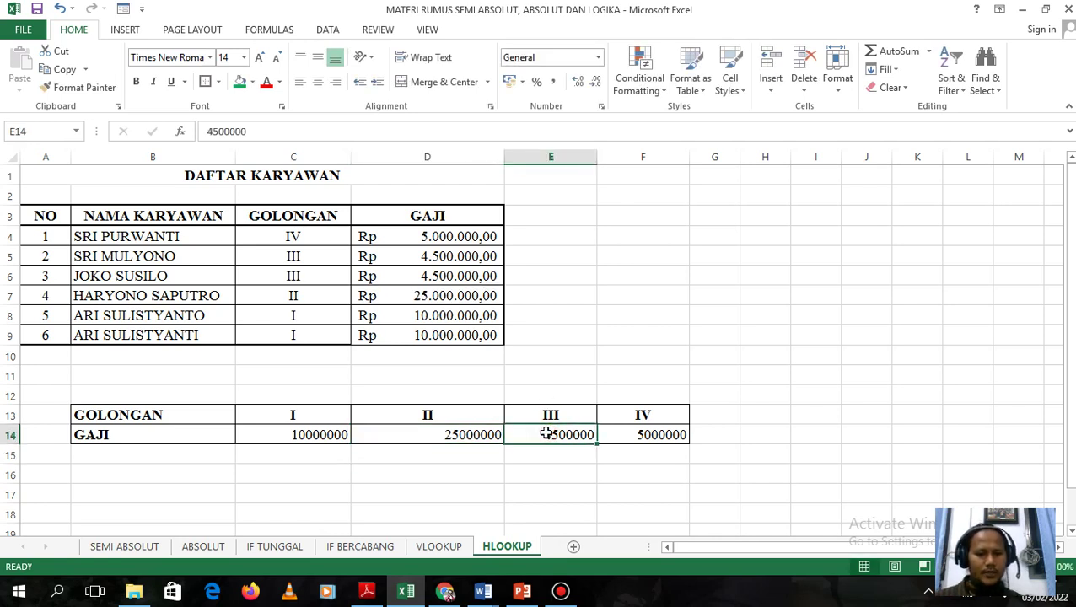
type("50000000")
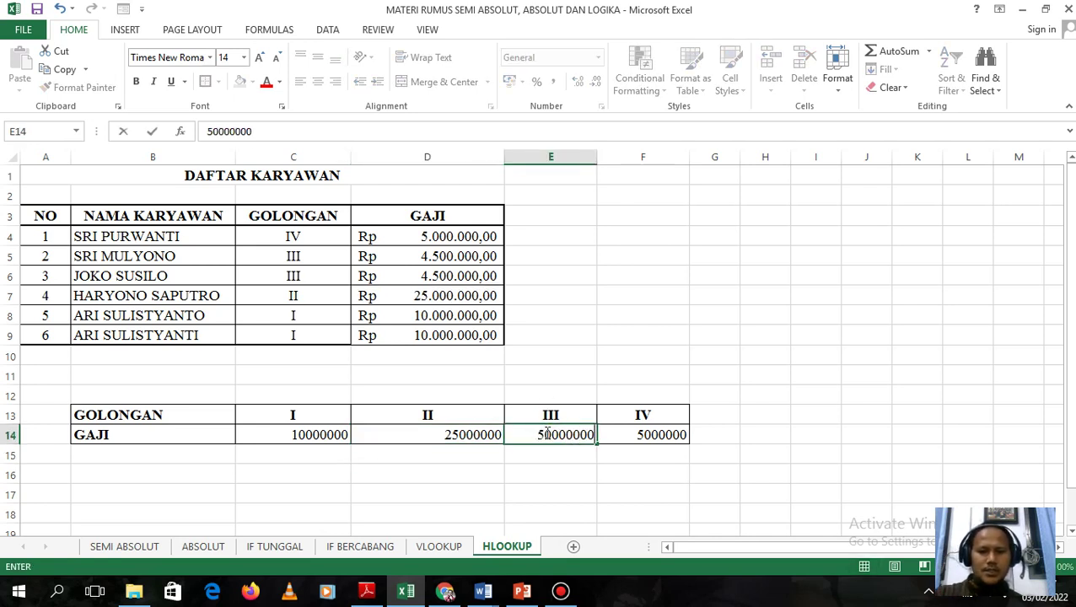
key("Return")
left_click(624, 433)
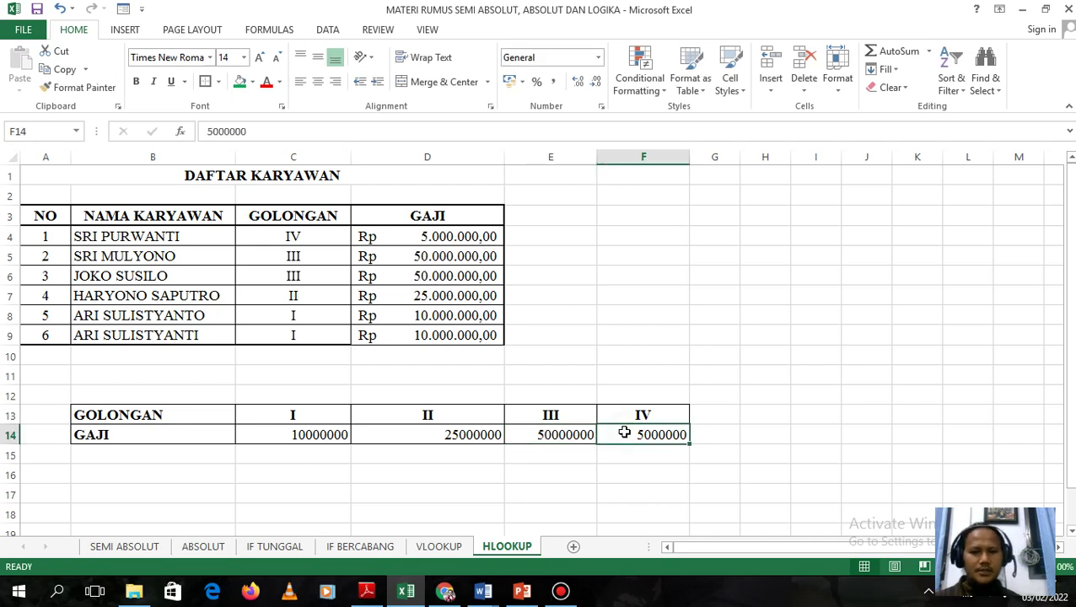
type("10000000")
key("Return")
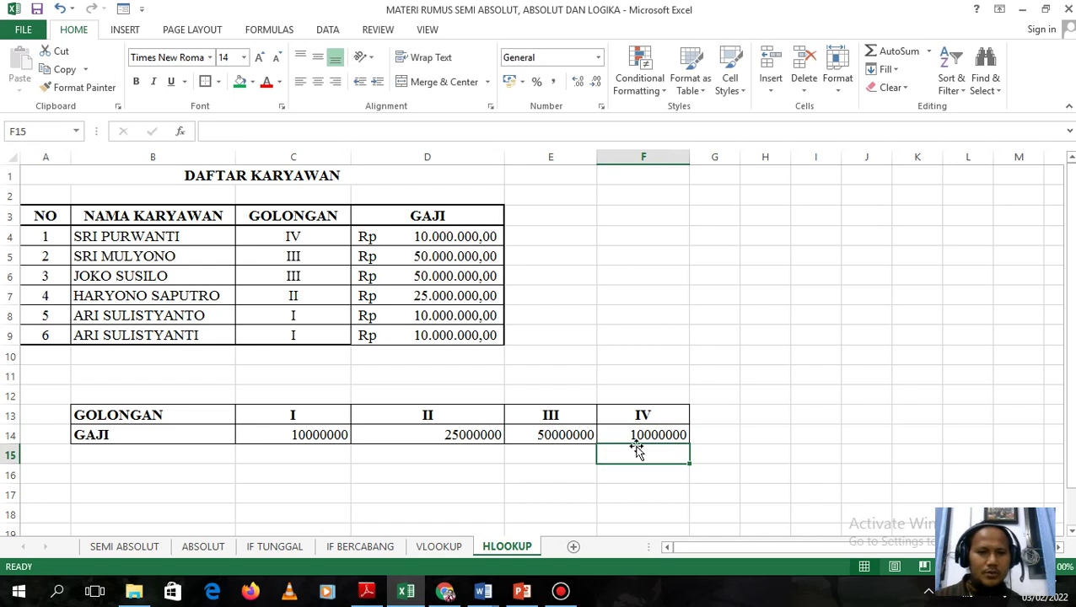
left_click(631, 434)
double_click(678, 435)
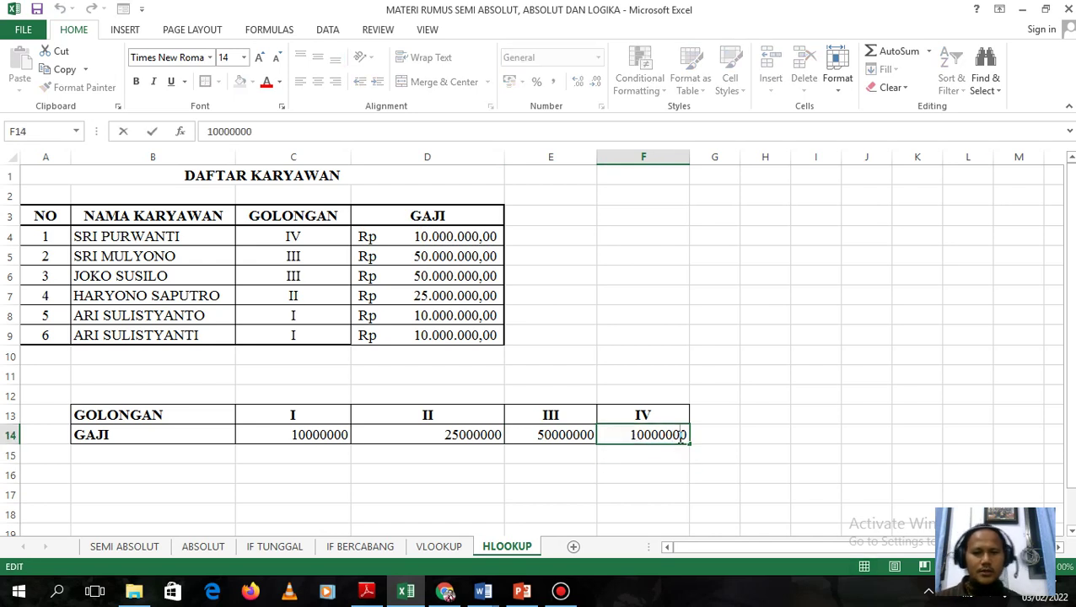
type("00")
key("Return")
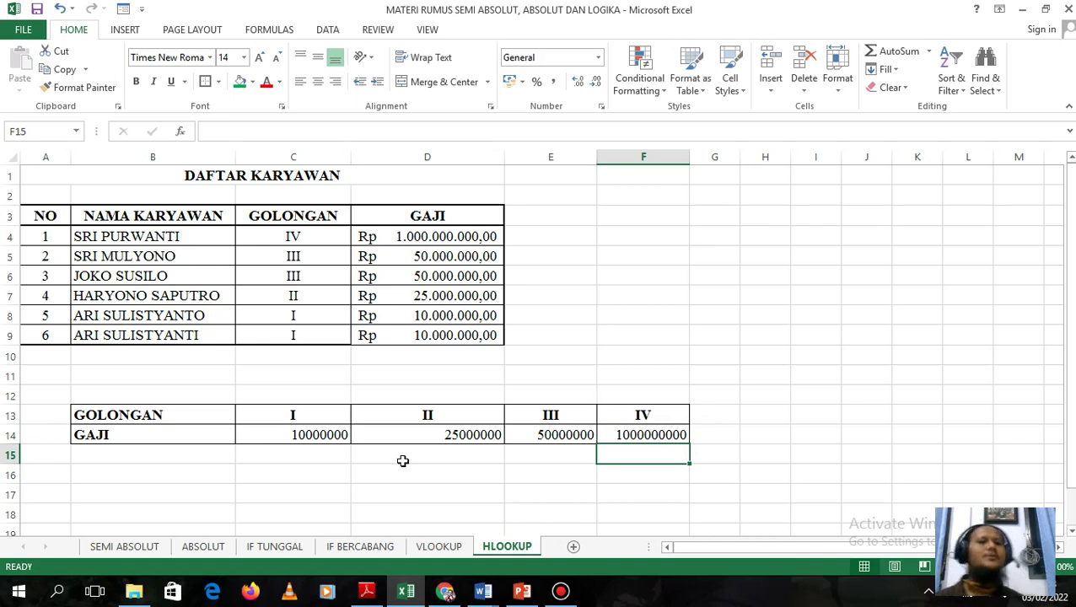
left_click(473, 428)
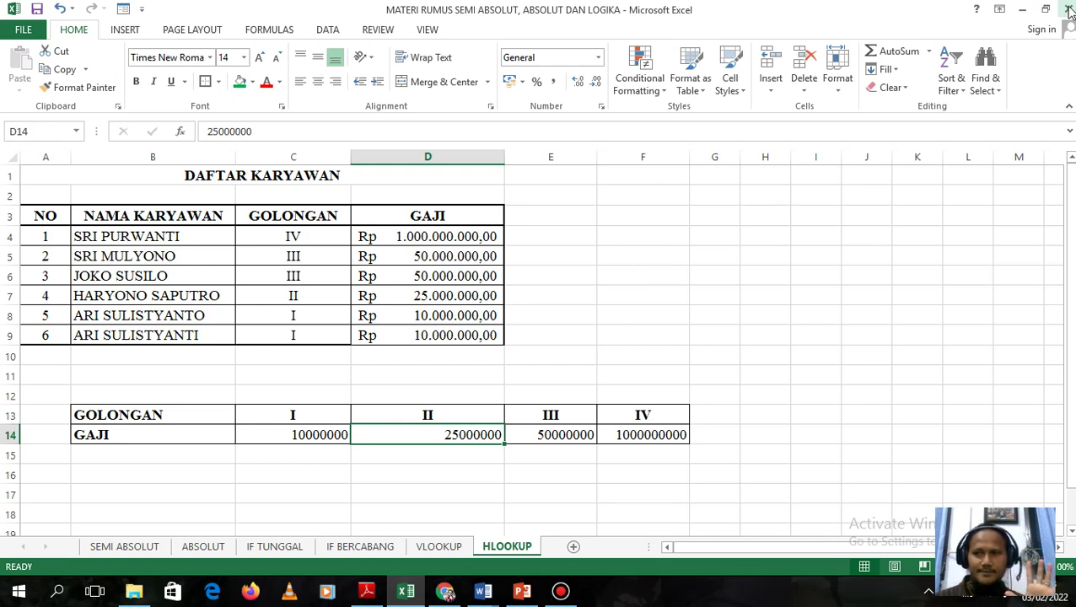
left_click(560, 590)
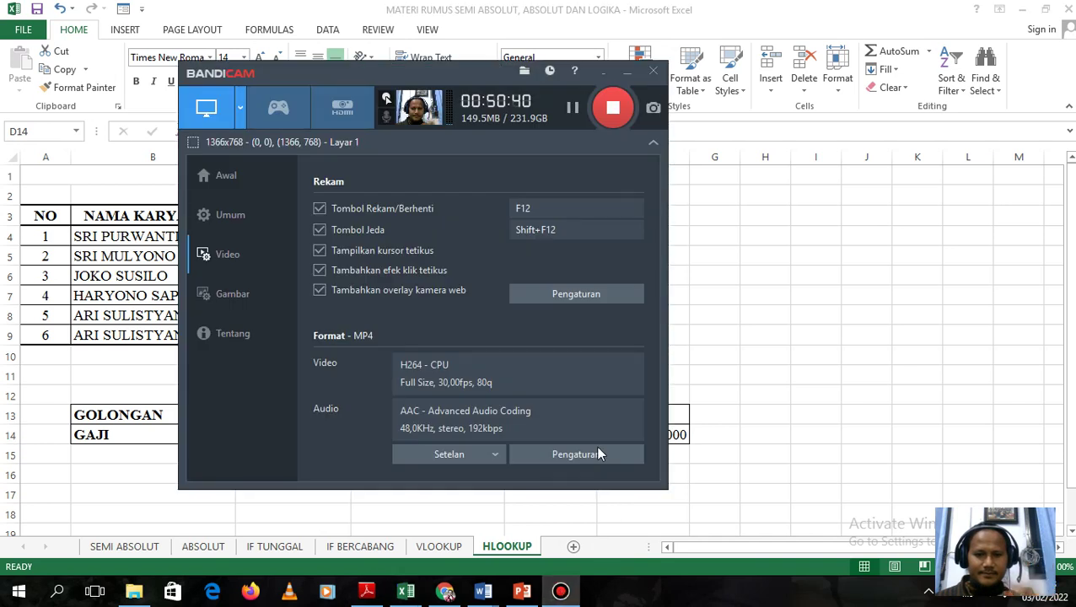